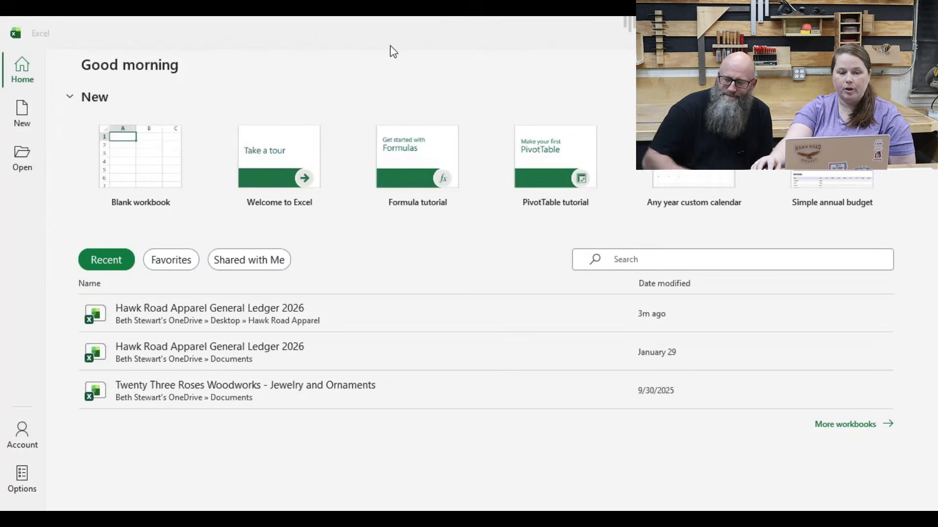
Step: Create a new blank workbook and add a second worksheet to it
click(156, 179)
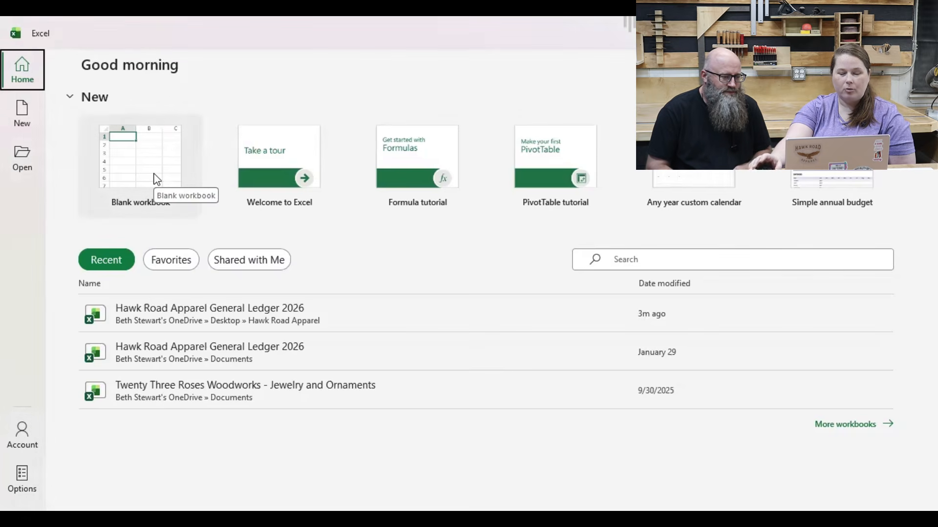
click(156, 179)
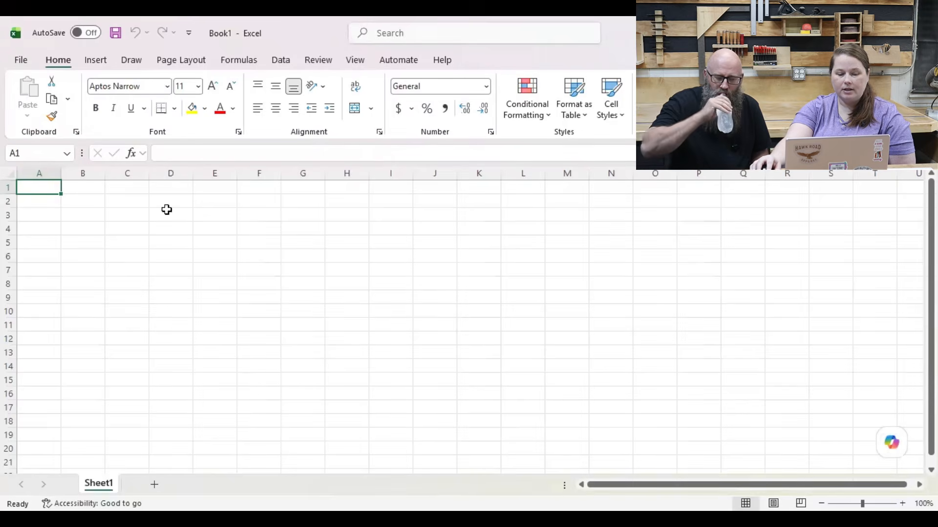
click(154, 484)
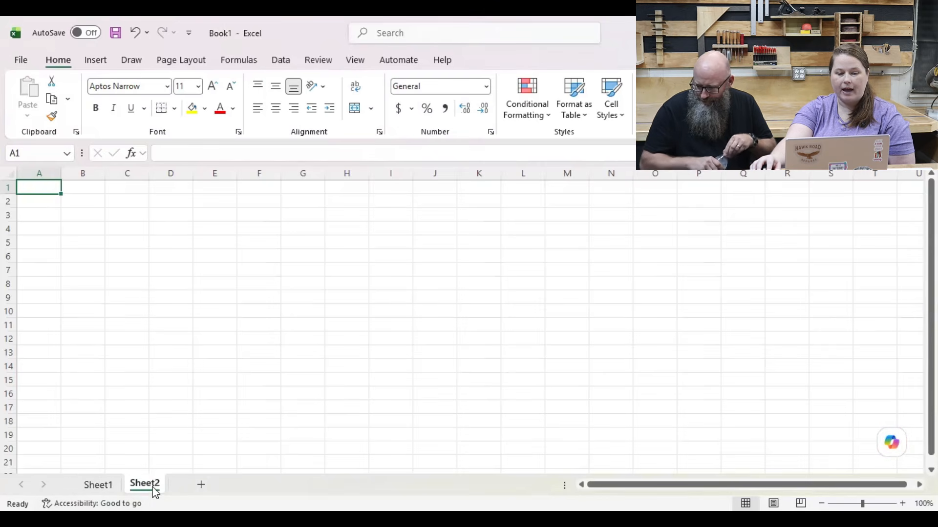
Step: Rename the first worksheet, Sheet1, as "June General Ledger"
click(98, 486)
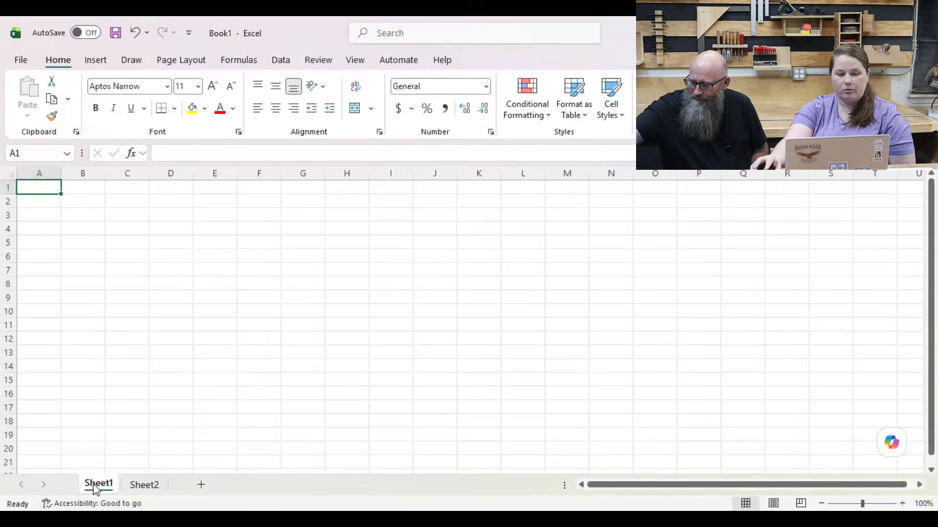
right_click(95, 488)
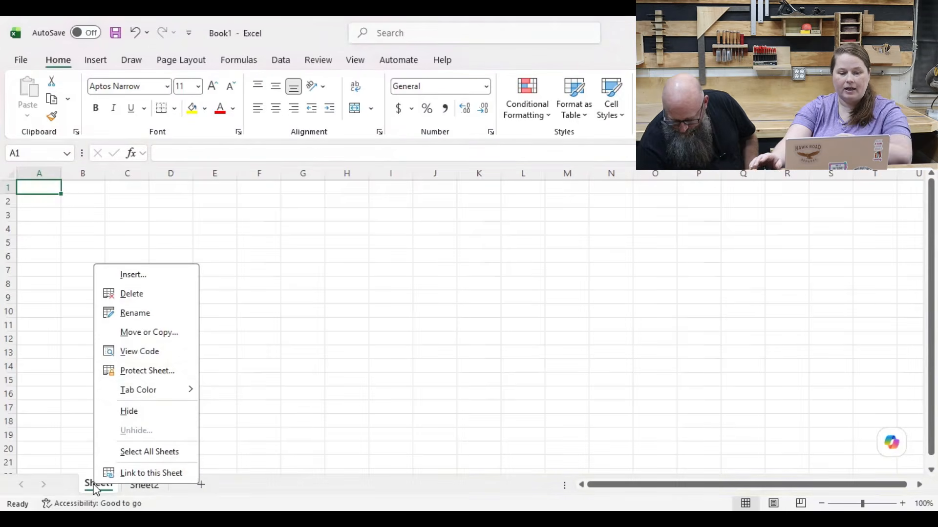
click(146, 313)
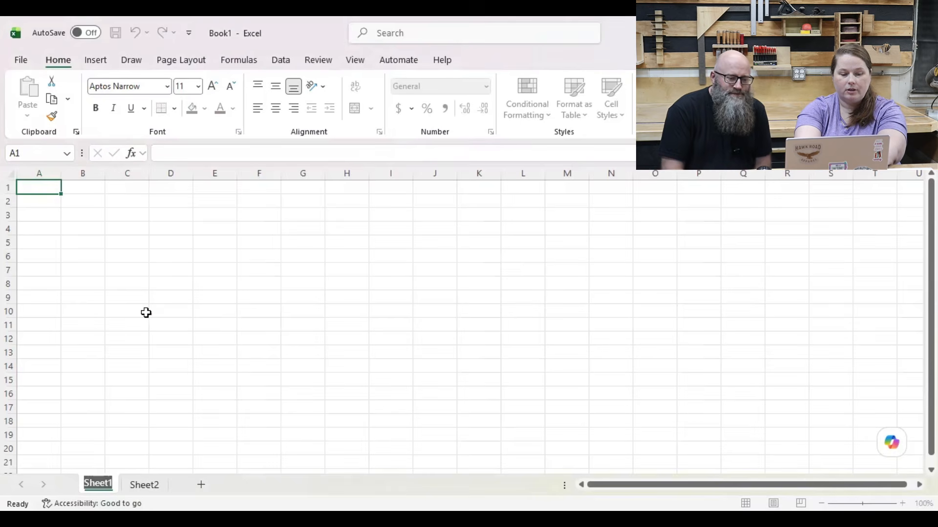
text(June Gene)
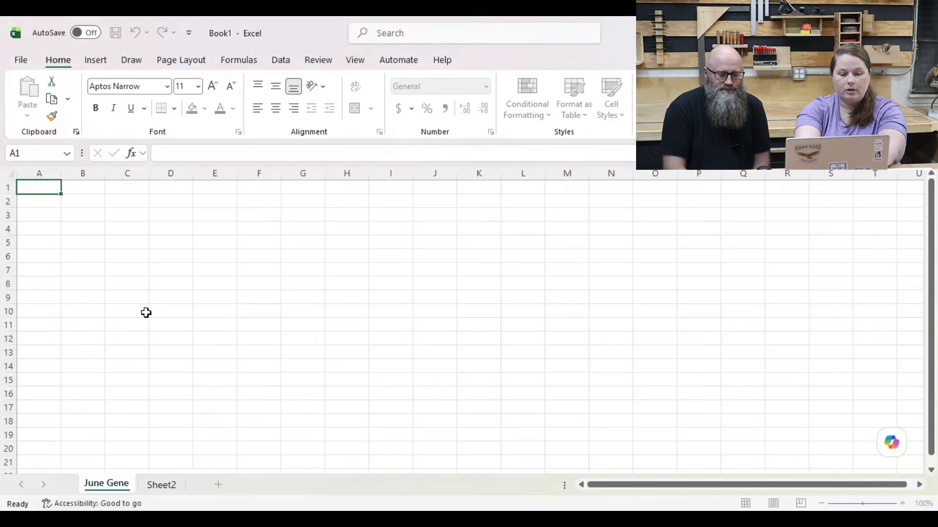
text(ral Ledger)
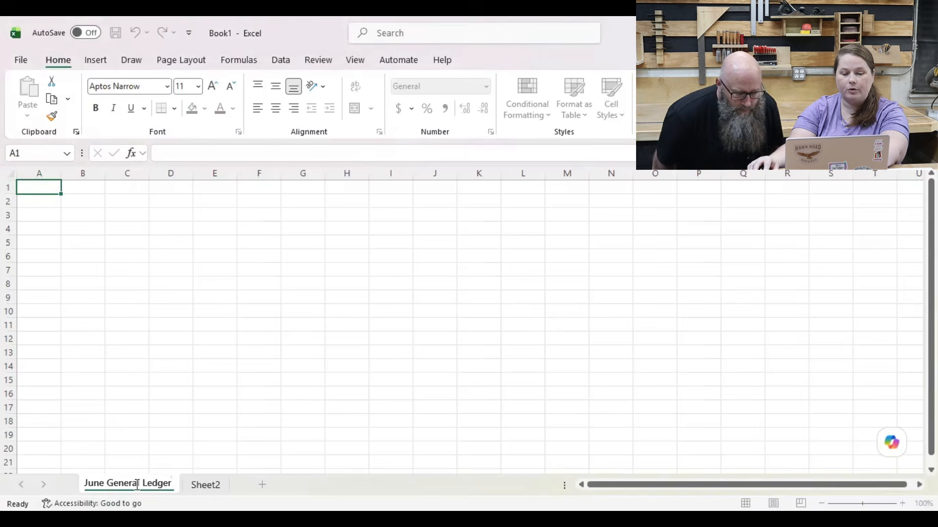
key(Return)
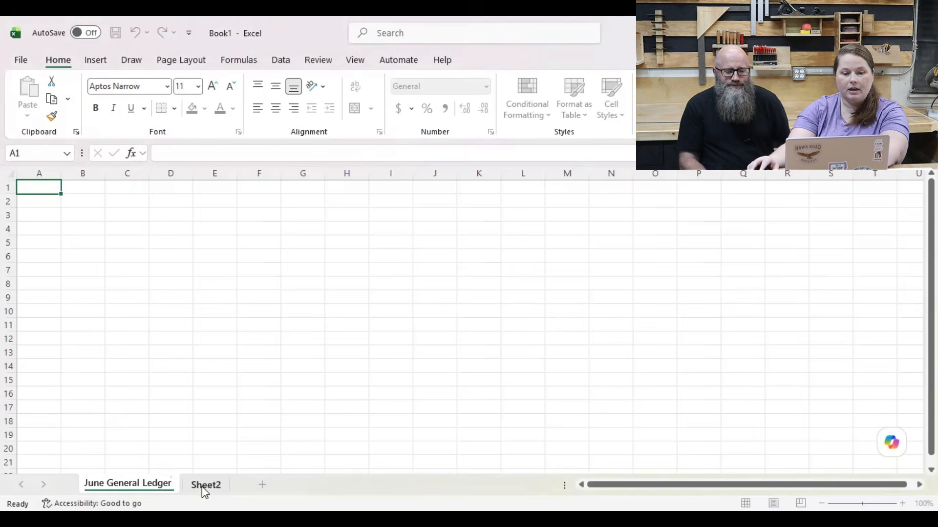
Step: Rename the second worksheet, Sheet2, as "June Monthly Summary"
click(201, 486)
right_click(201, 486)
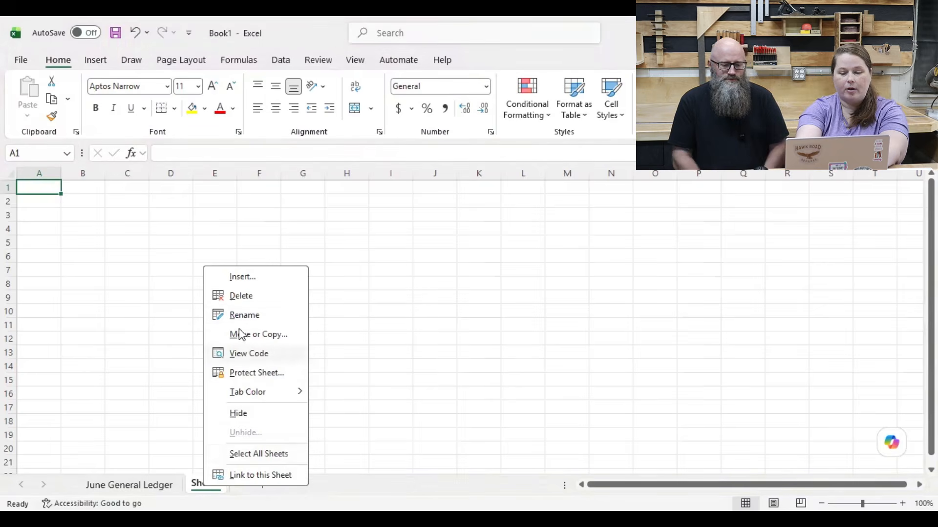
click(244, 315)
text(J)
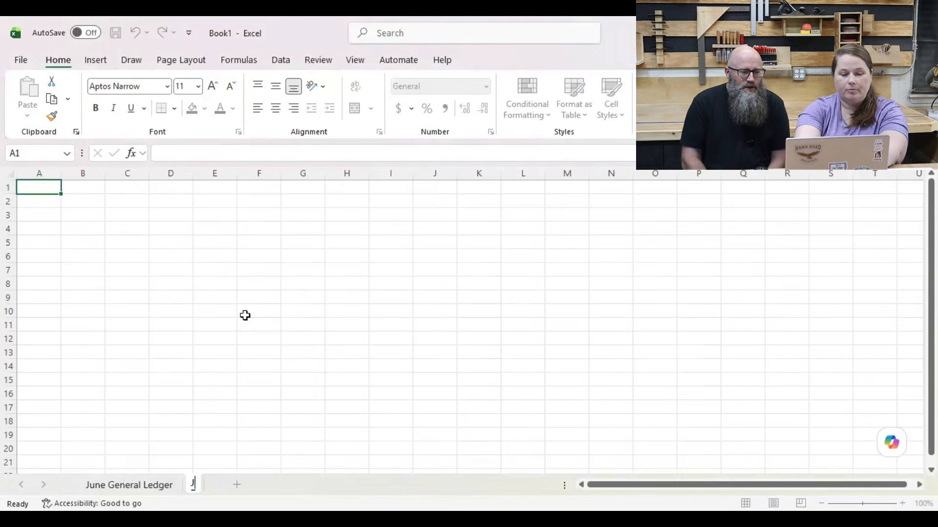
text(une Mont)
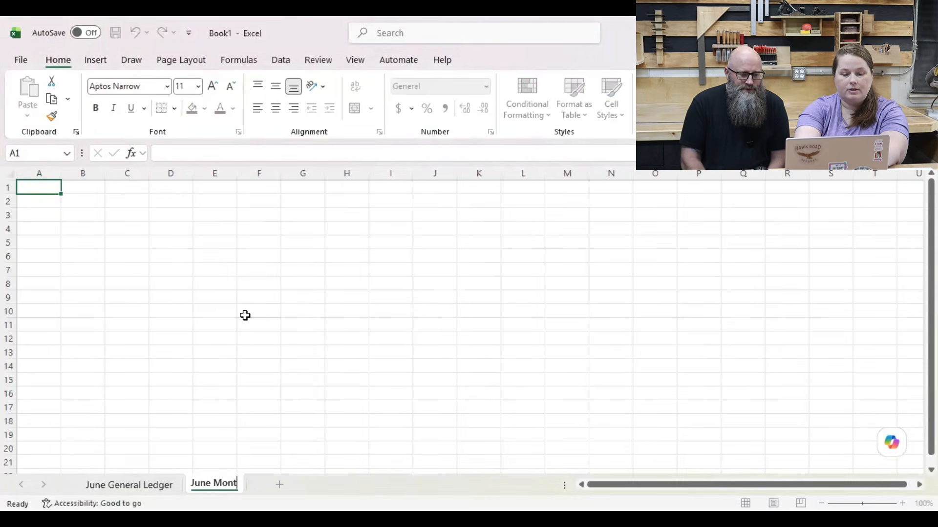
text(hly uS)
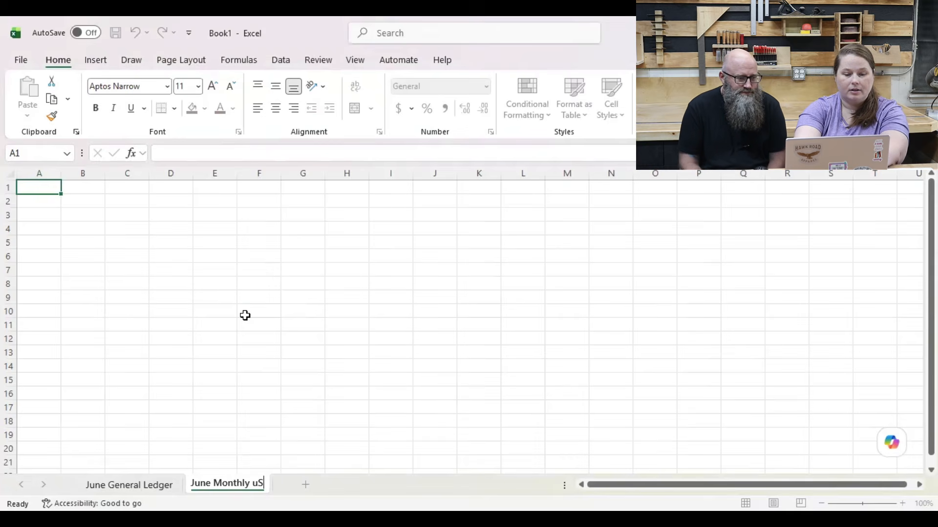
key(BackSpace)
key(BackSpace)
key(BackSpace)
text(Summary)
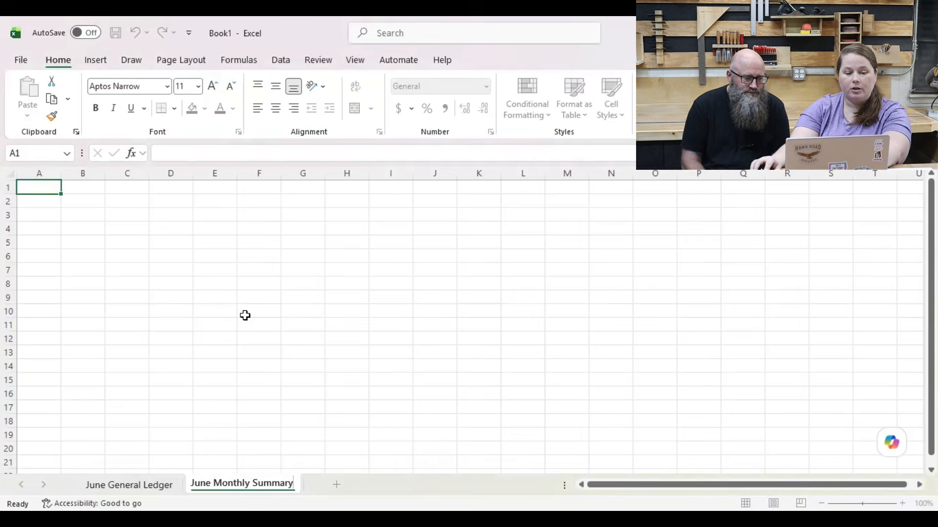
key(Return)
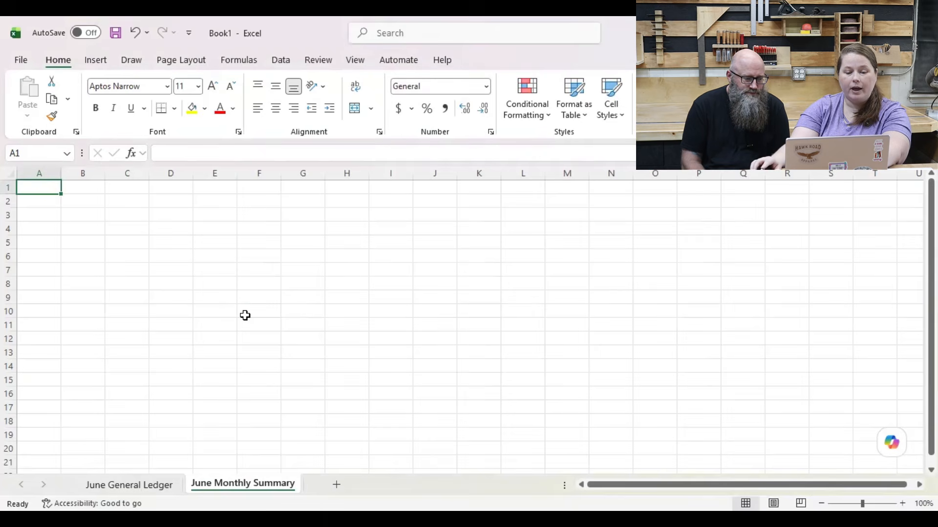
Step: On the June General Ledger sheet, enter the headers Date, To/From and Description in cells A1 to C1
click(165, 486)
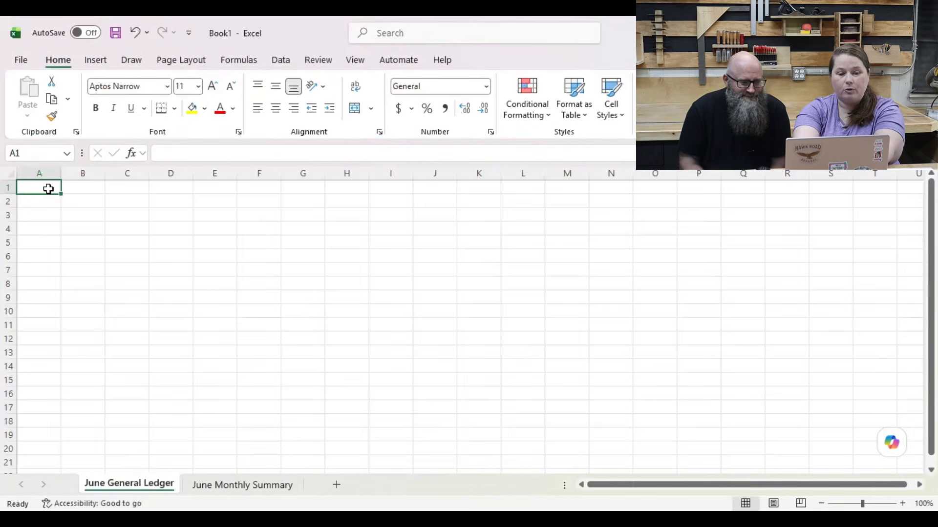
text(Date)
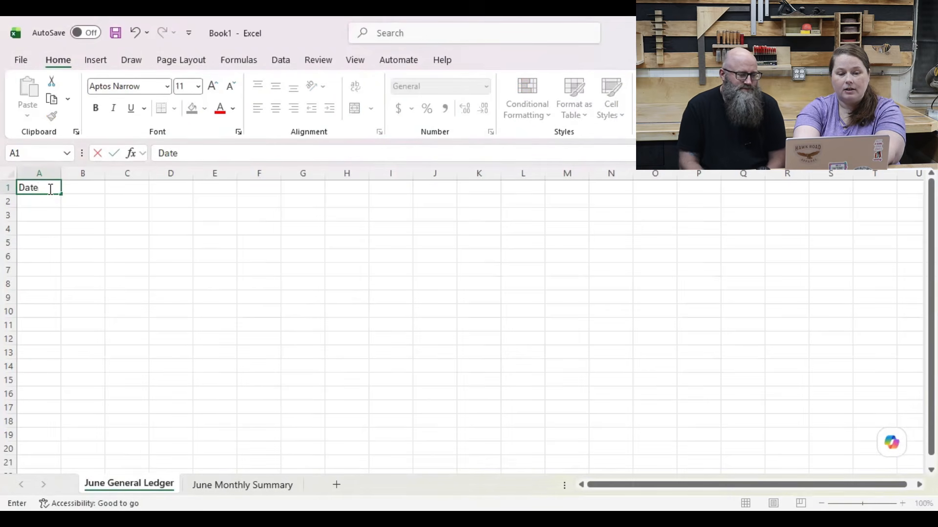
key(Tab)
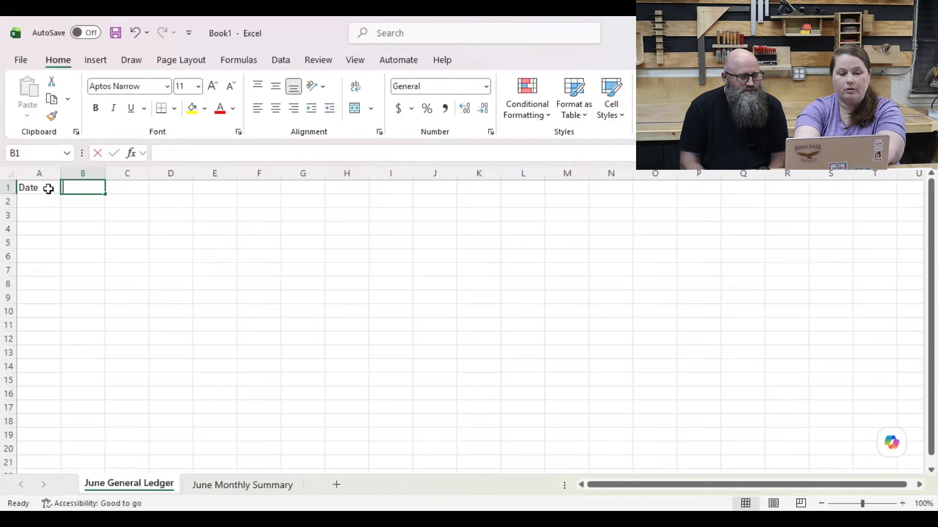
text(To?\)
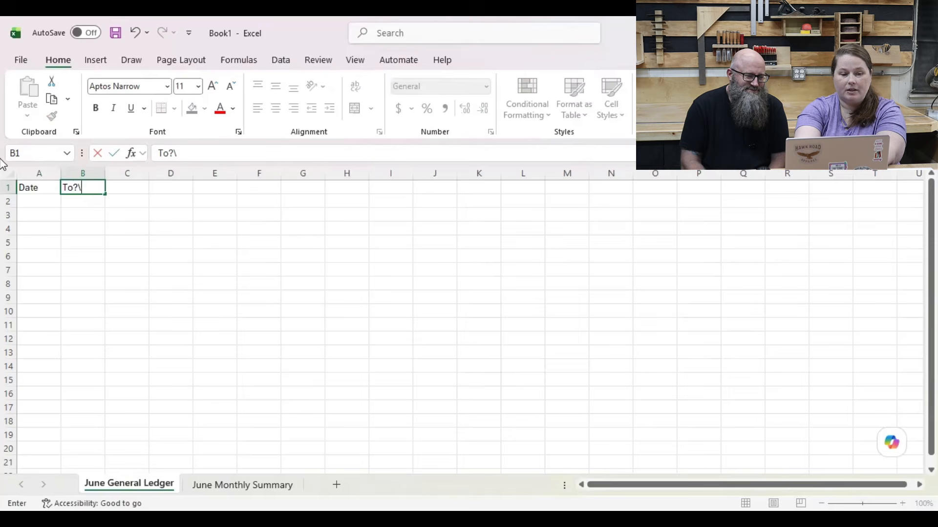
key(BackSpace)
key(BackSpace)
text(/)
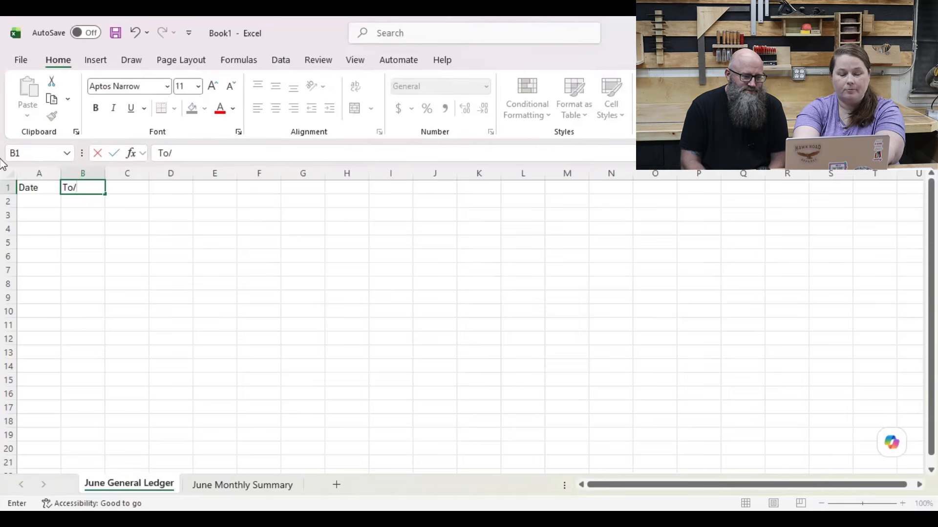
text(From)
key(Tab)
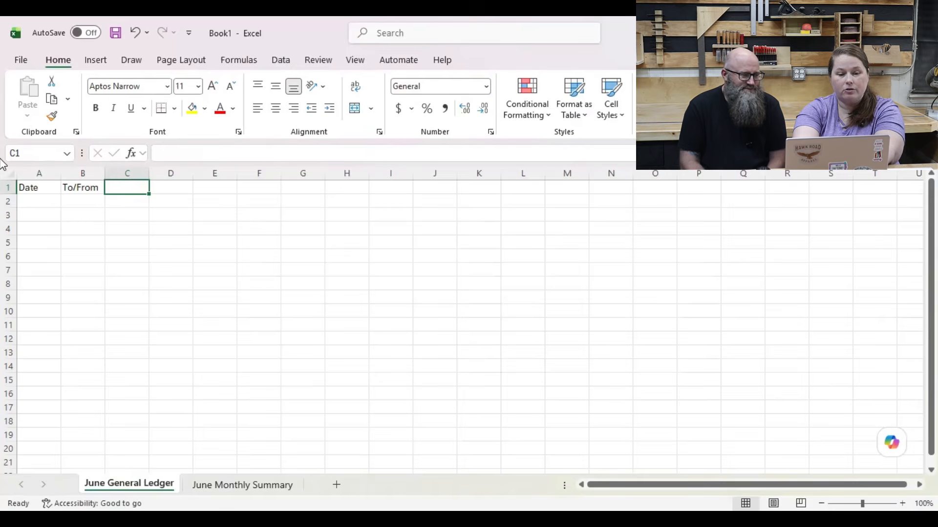
text(Descr)
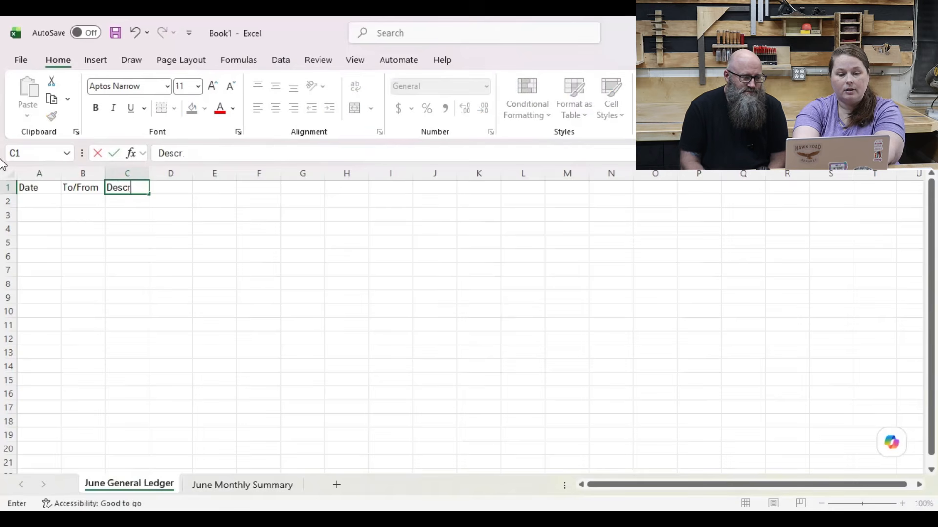
text(iption)
key(Tab)
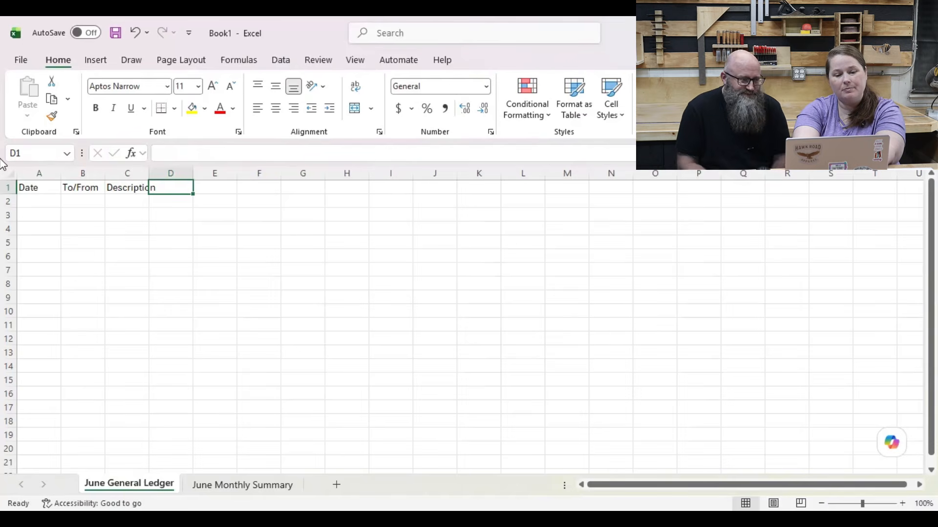
Step: Continue the header row with Expenses, Income and Category in cells D1 to F1
text(Expenses)
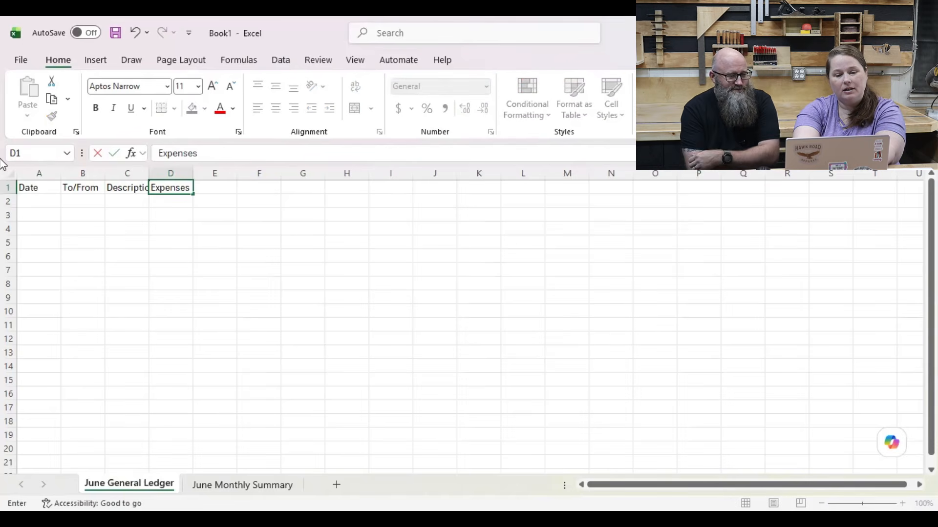
key(Tab)
text(Income)
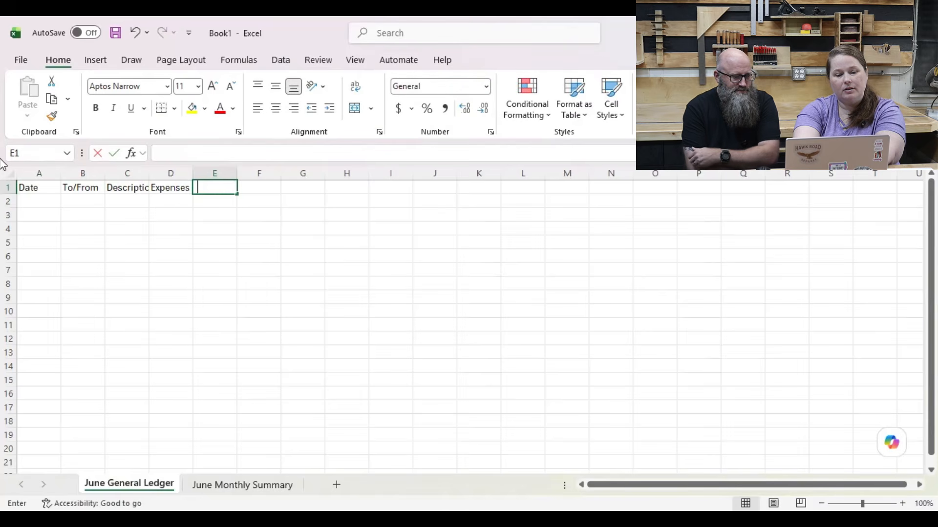
text( \)
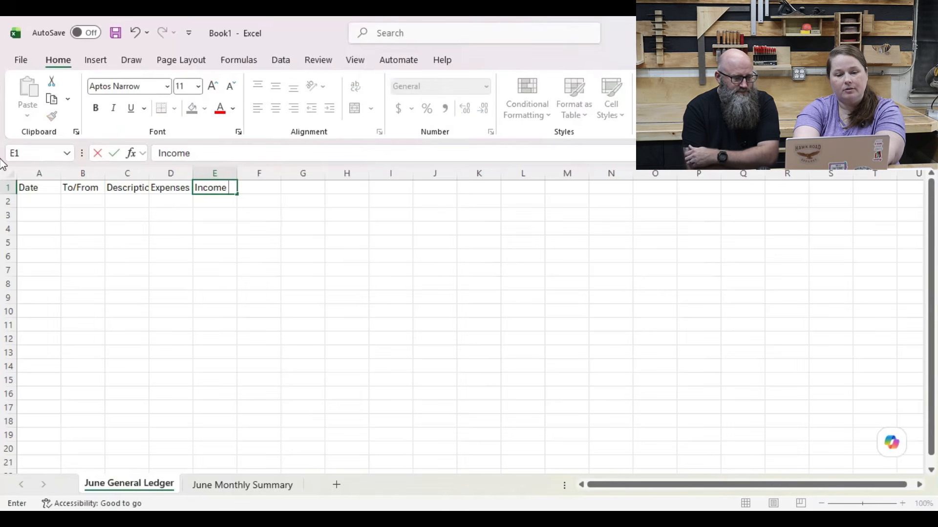
key(BackSpace)
key(BackSpace)
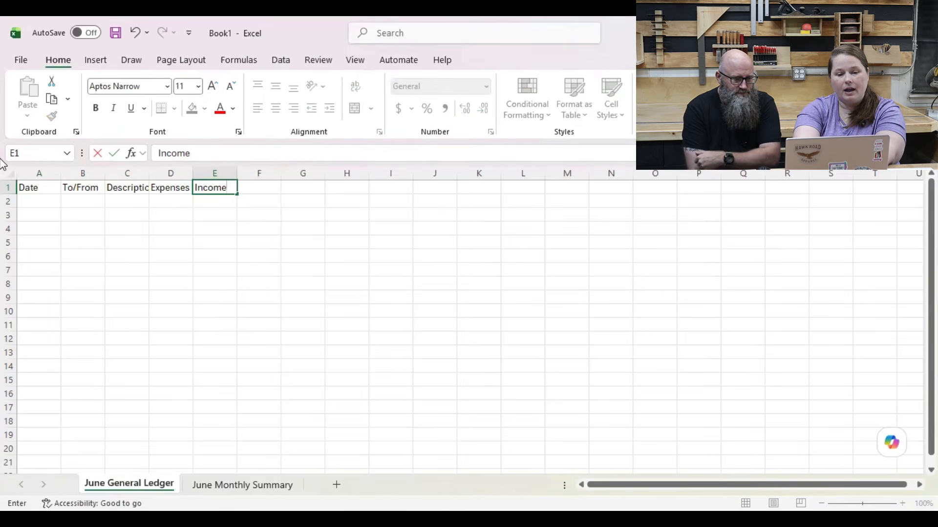
key(Tab)
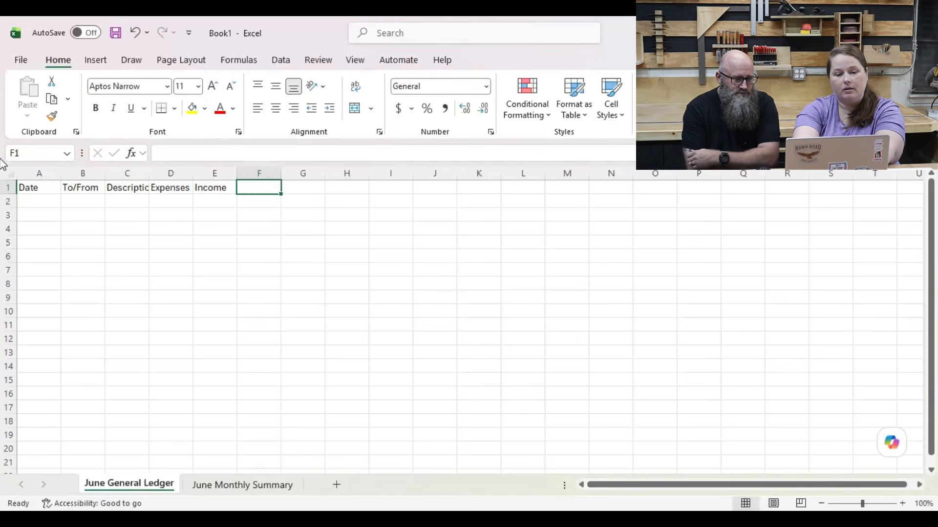
text(Category)
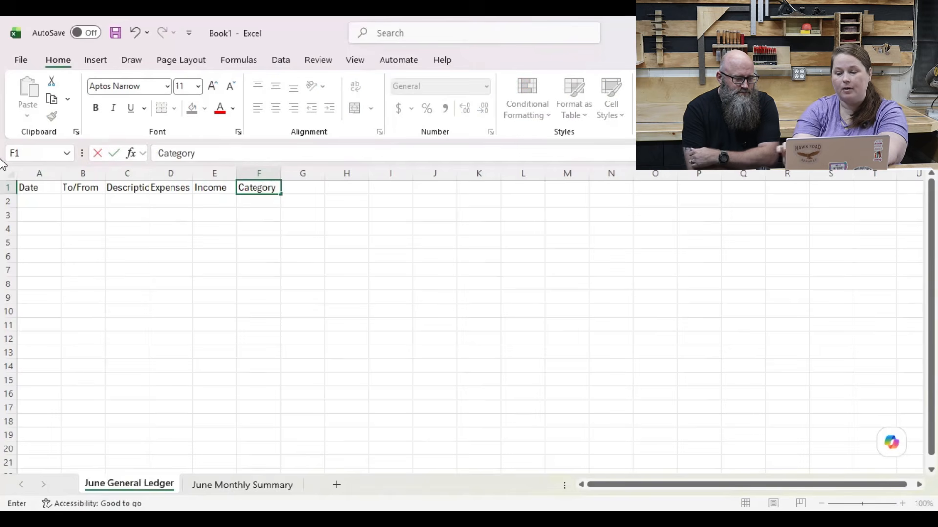
key(Return)
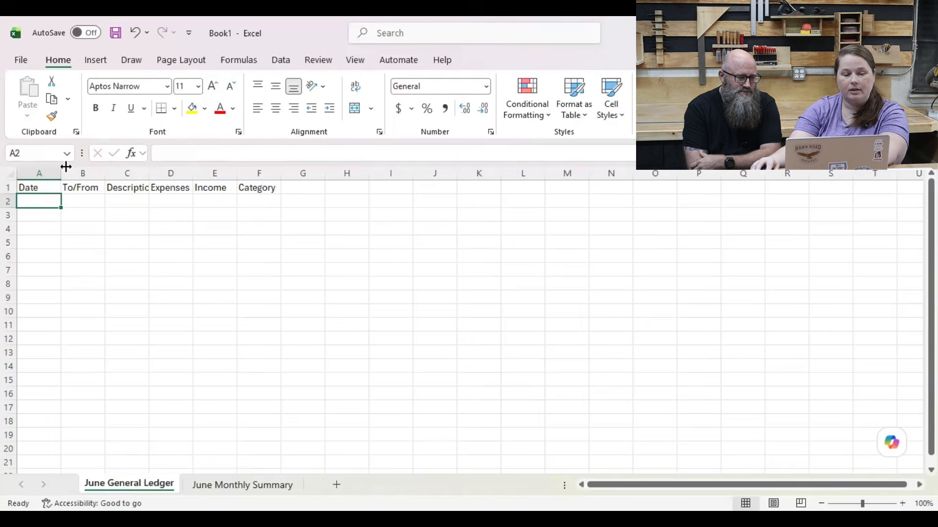
Step: Widen columns A to F to give the entries room, and make the row 1 headers bold and underlined
drag(61, 178, 789, 175)
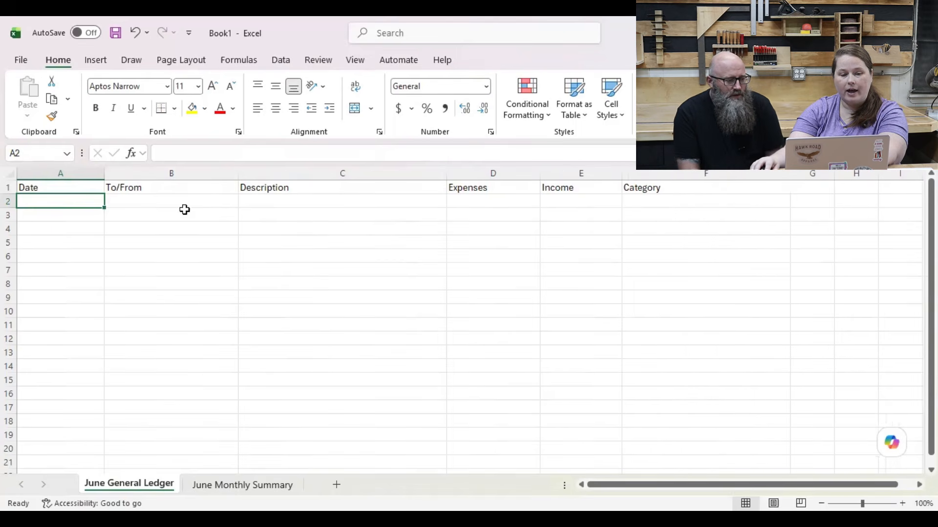
click(10, 187)
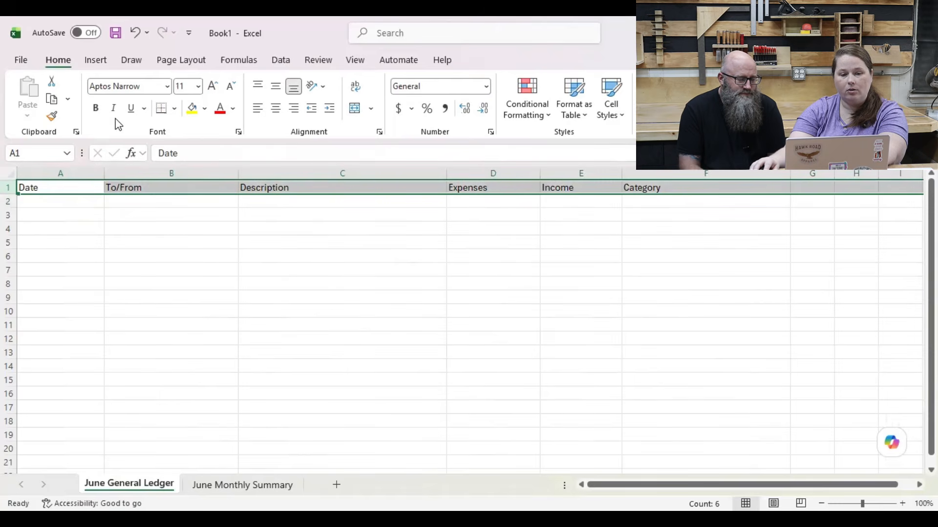
click(95, 107)
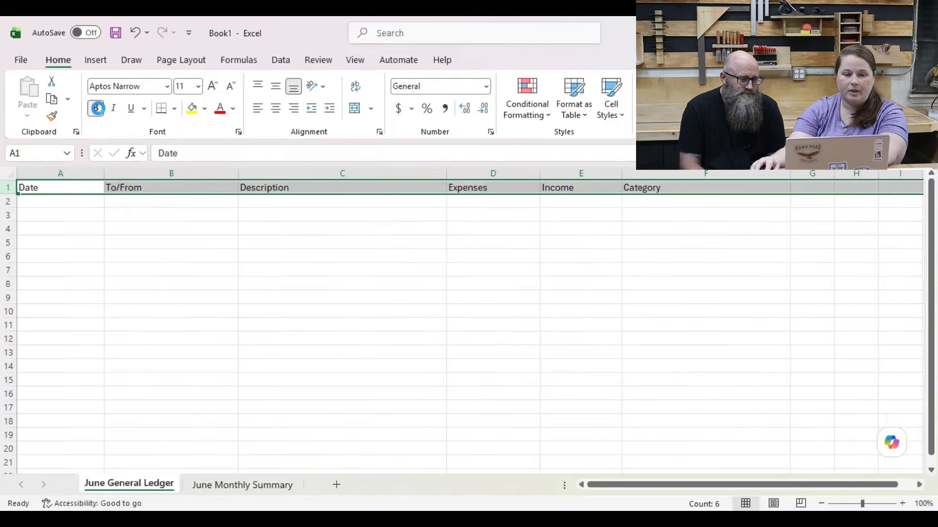
click(95, 107)
click(133, 107)
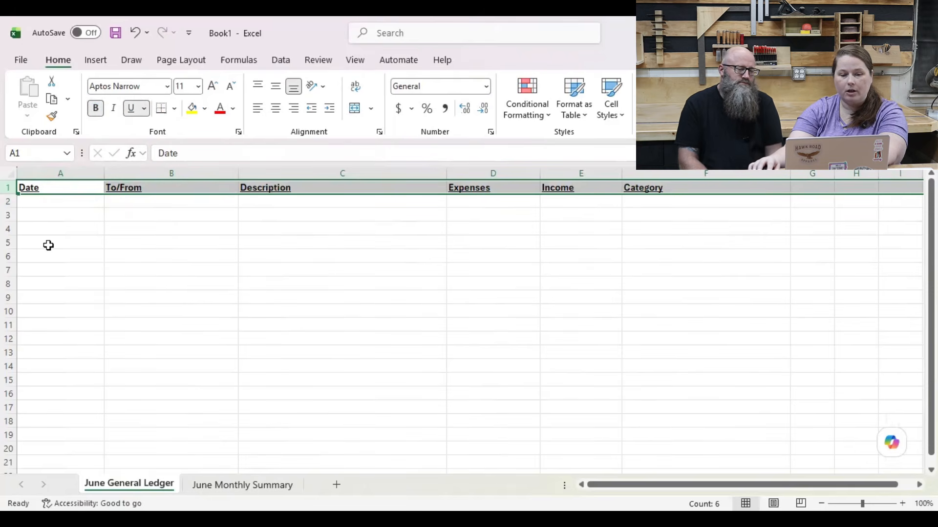
click(33, 202)
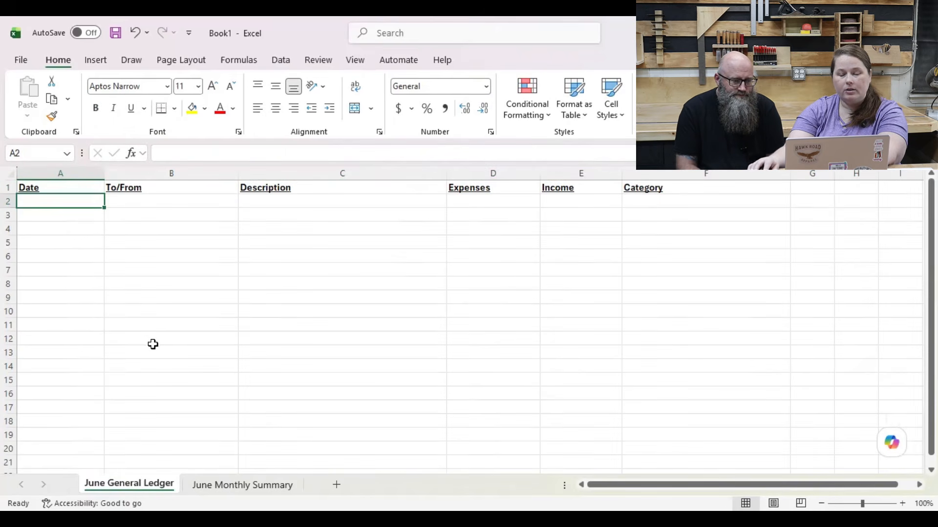
Step: Format the whole Expenses column (D) with the Accounting number format
click(500, 170)
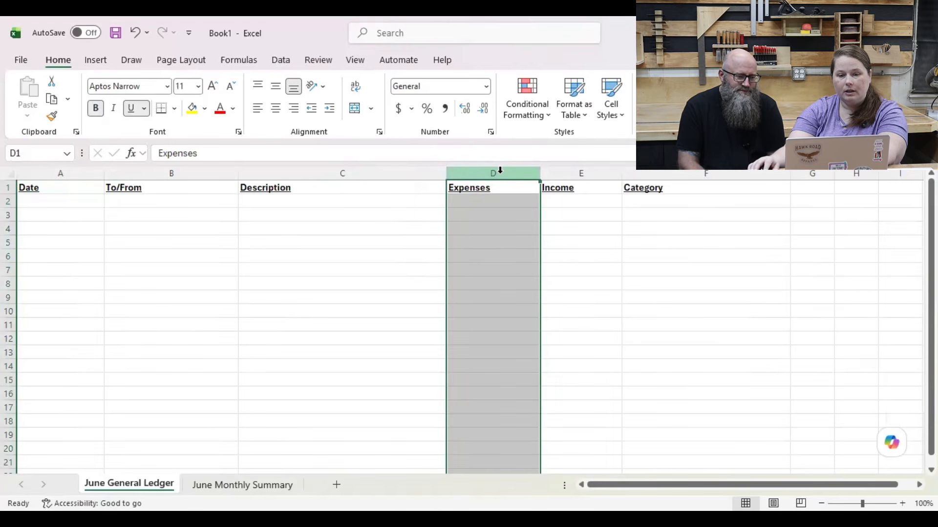
click(397, 108)
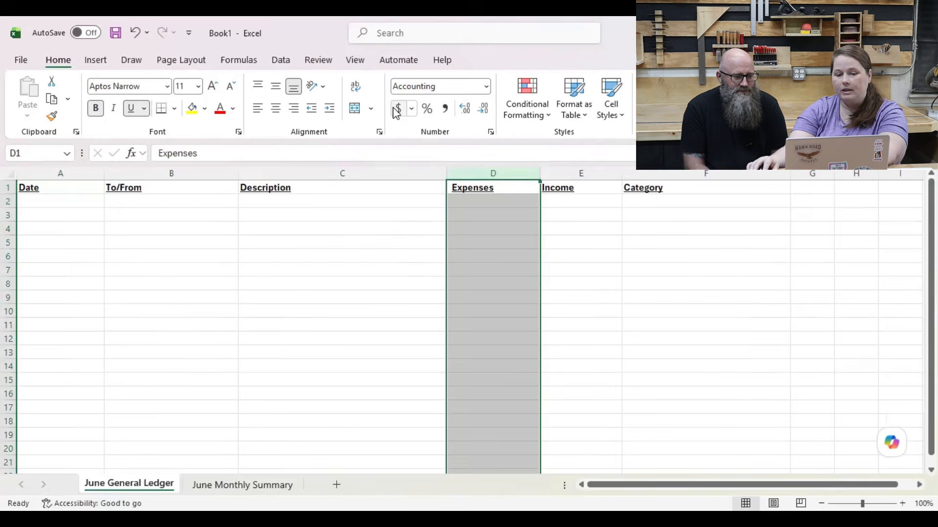
Step: Test the Expenses column format by entering 100 in cell D2, and clear the cell again
click(468, 201)
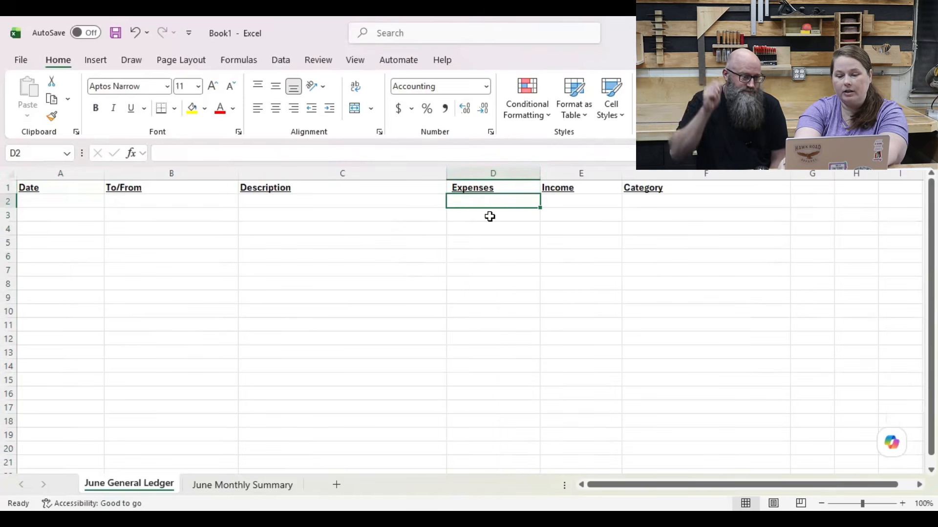
text(100)
key(Return)
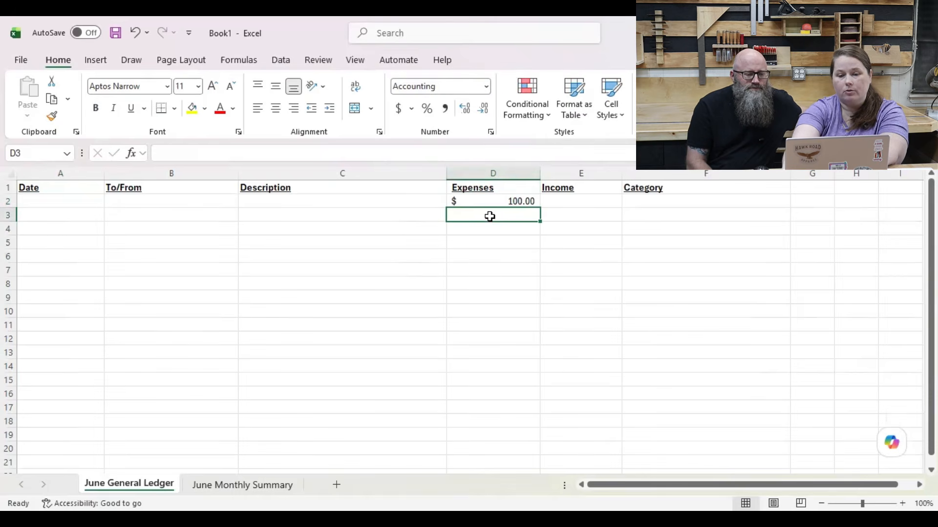
key(Up)
key(Delete)
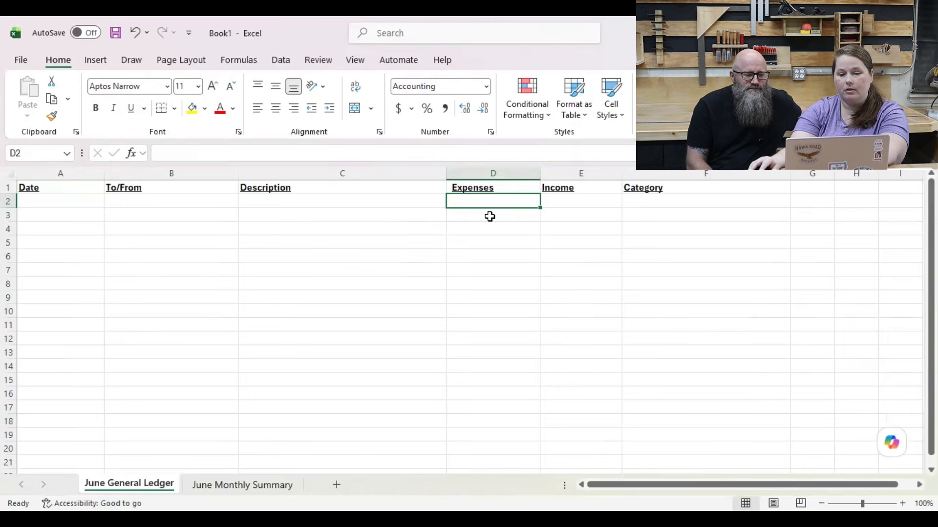
Step: Format the whole Income column (E) with the Accounting number format
click(556, 168)
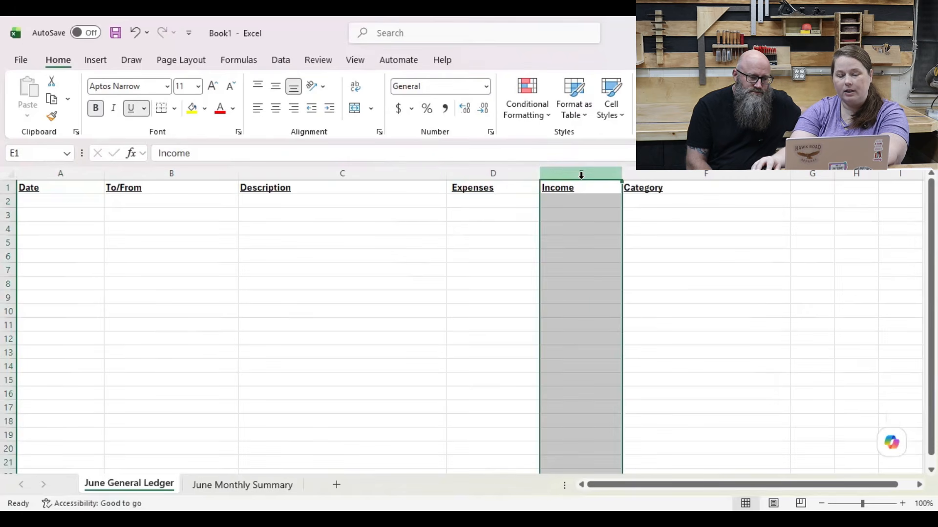
click(398, 108)
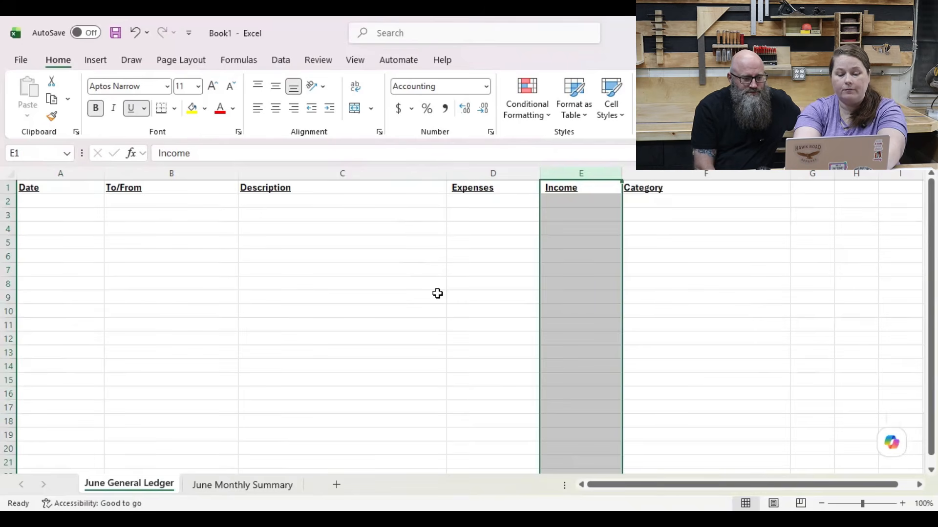
text(125)
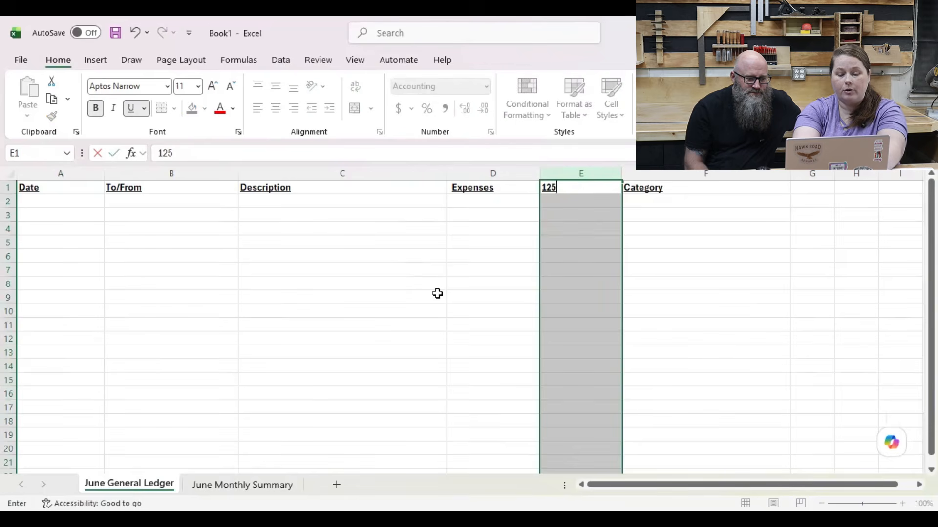
text(.46)
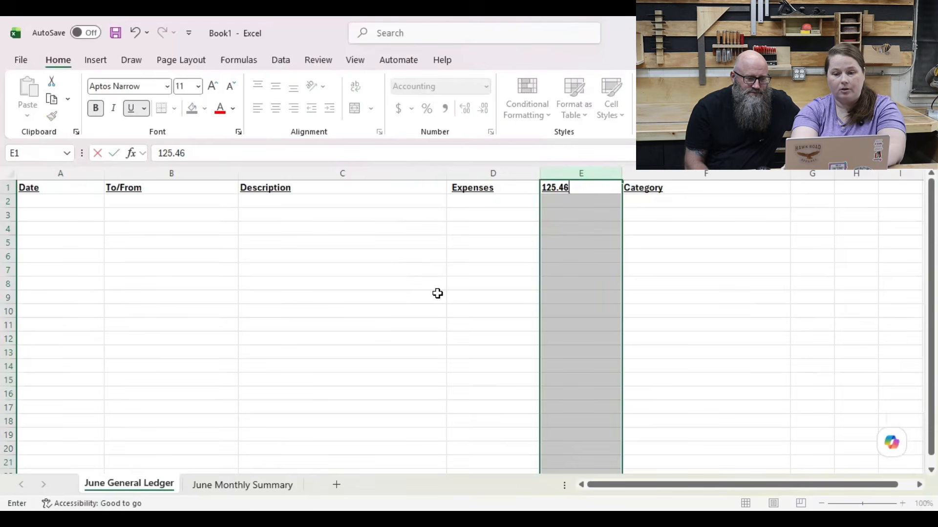
key(ctrl+z)
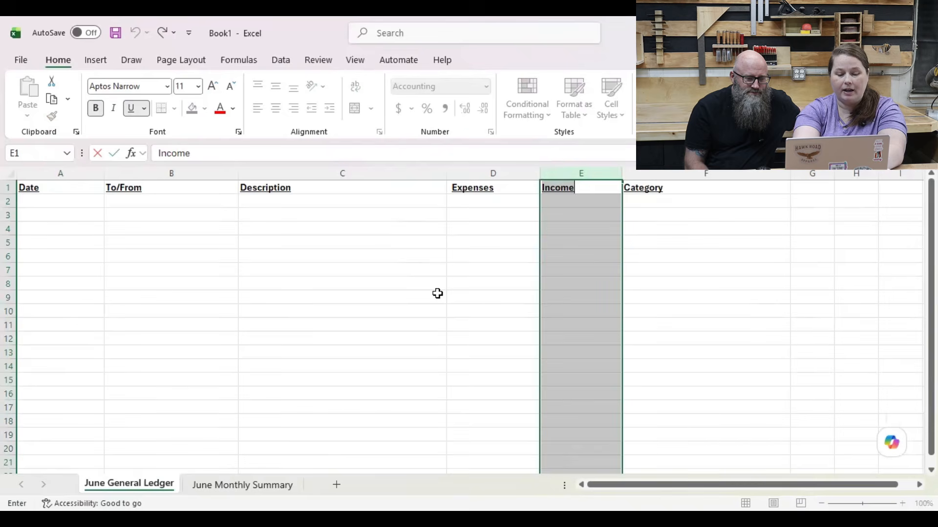
Step: Test the Income column format by entering 124.24 in cell E2, and clear the cell again
key(Down)
text(12)
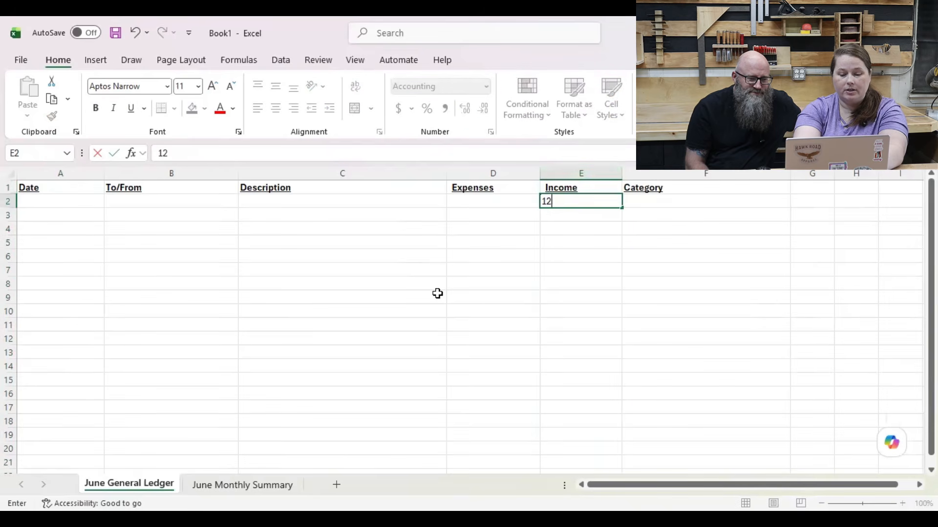
text(4.)
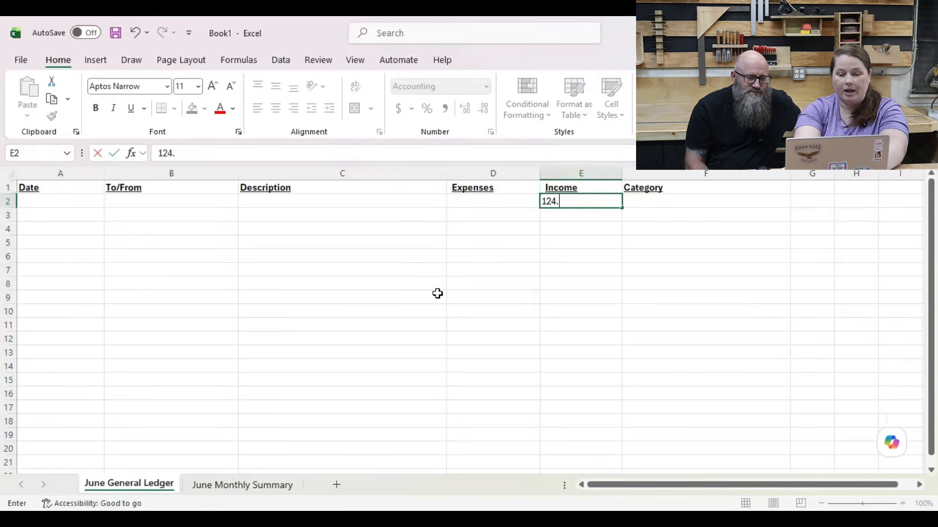
text(24)
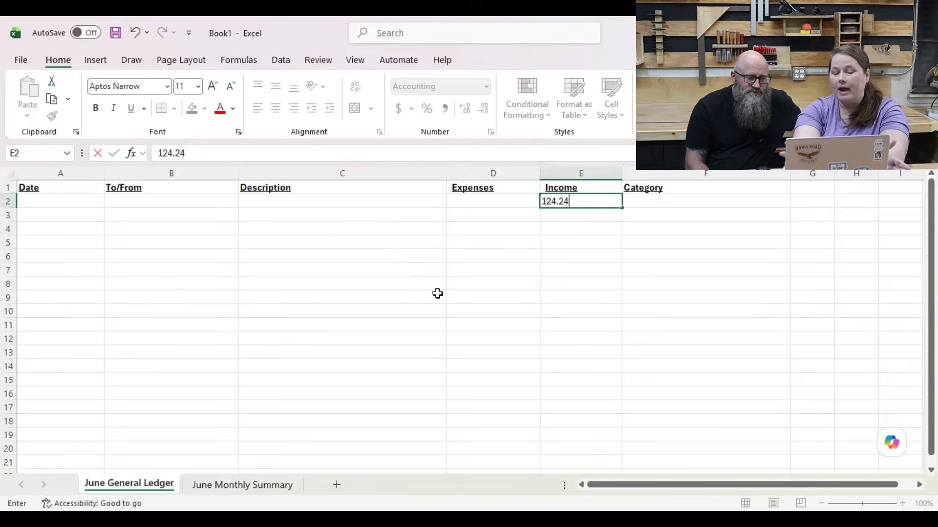
key(Return)
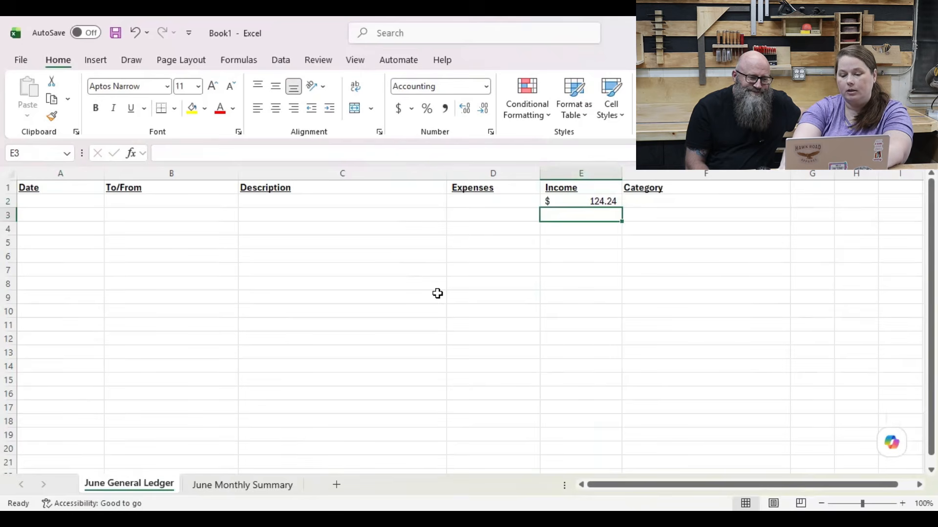
key(Up)
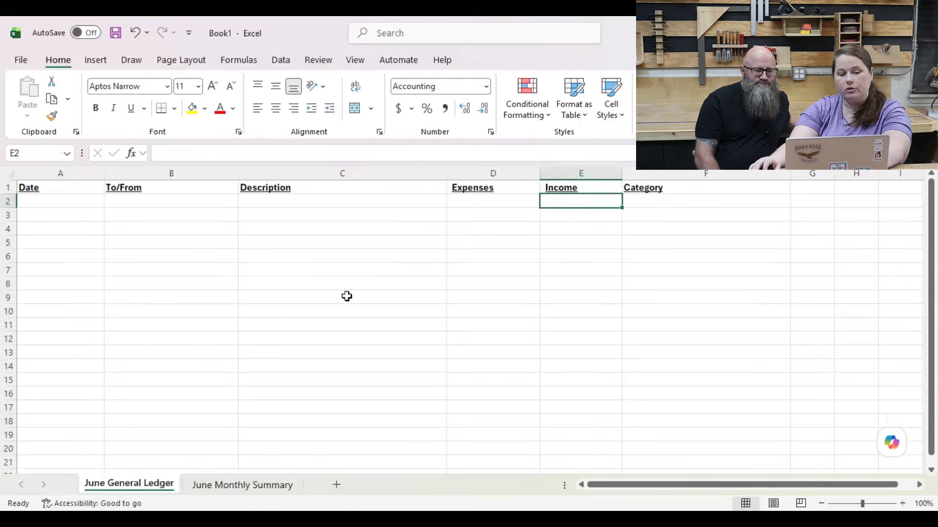
Step: Add a bottom border beneath cells A50 to F50 to close off the ledger's entry area
scroll(249, 341, down, 10)
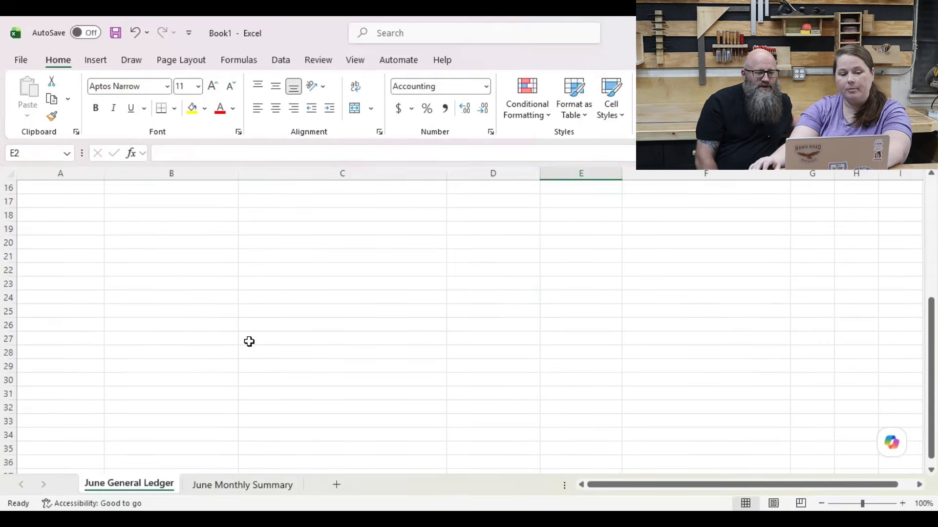
scroll(249, 342, down, 3)
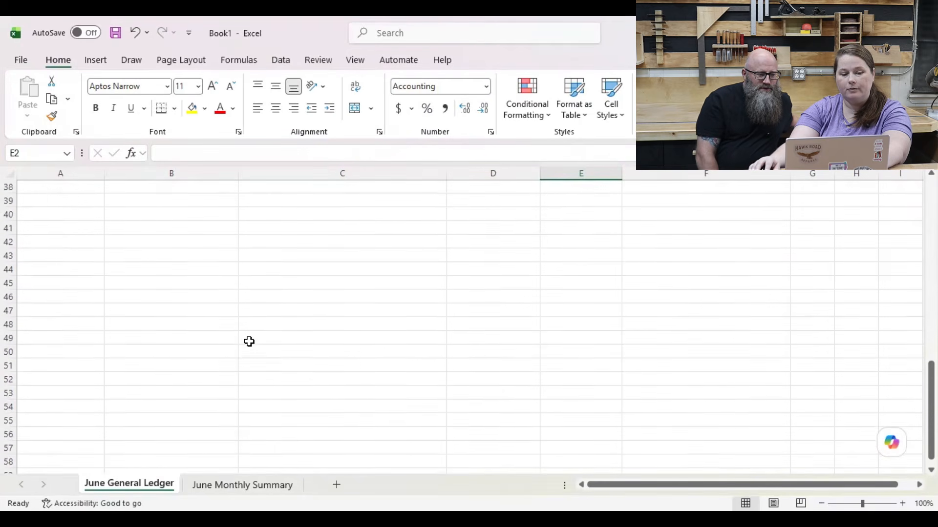
click(42, 325)
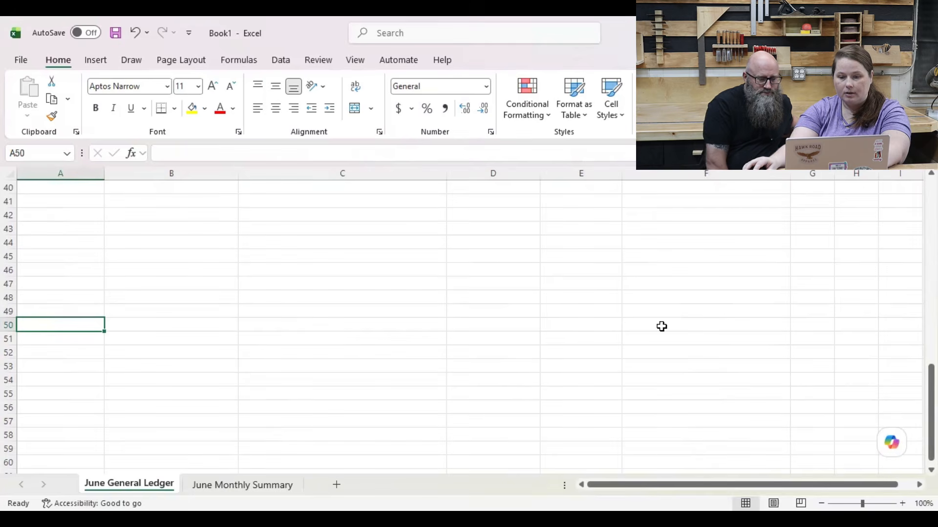
shift+click(661, 325)
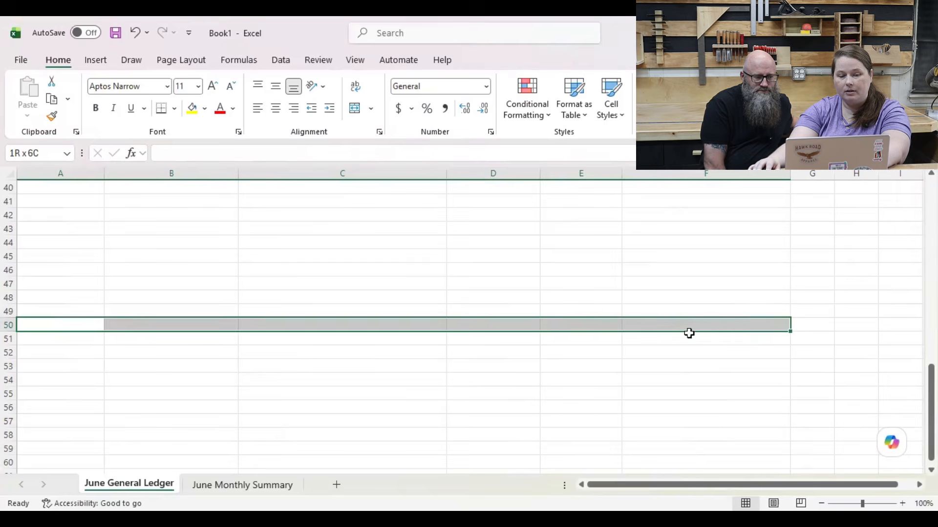
click(161, 107)
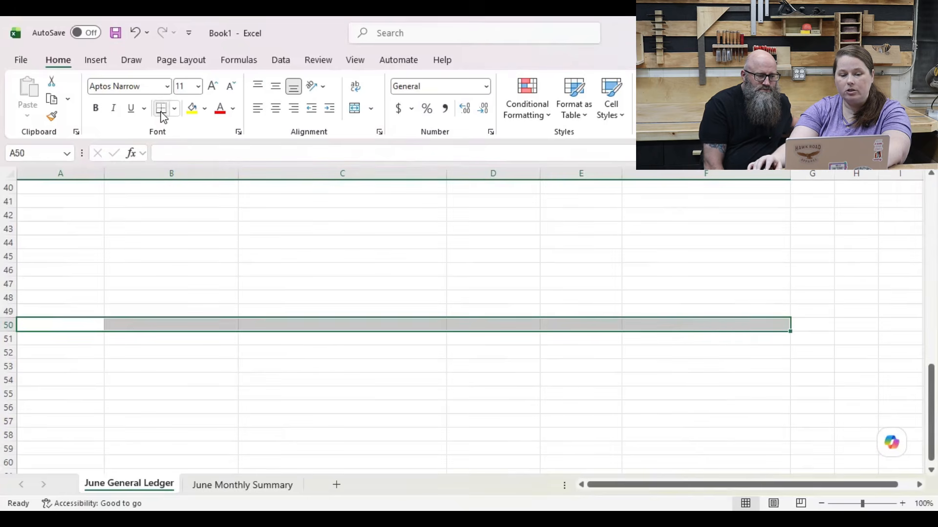
click(222, 351)
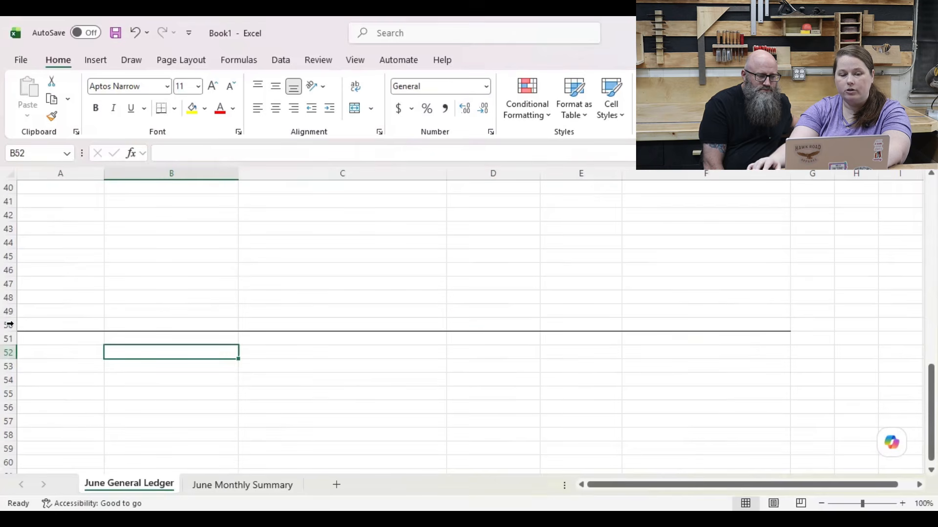
Step: In cell D51, below the border line, total the Expenses column with the formula =SUM(D:D)
scroll(73, 307, up, 13)
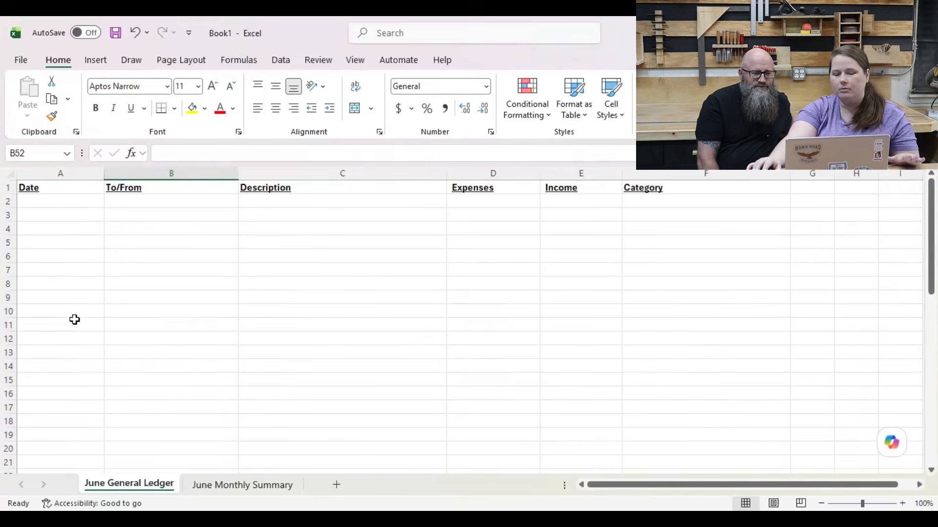
scroll(74, 319, down, 4)
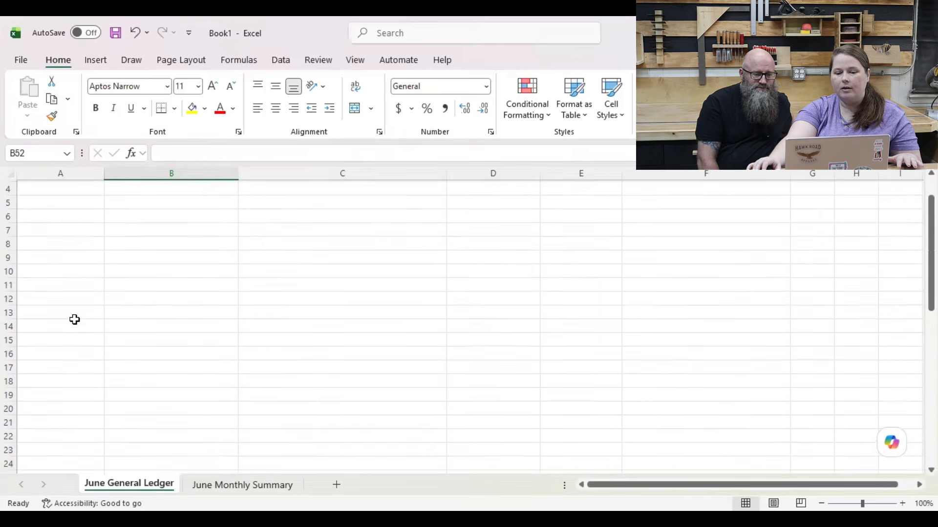
scroll(74, 319, down, 8)
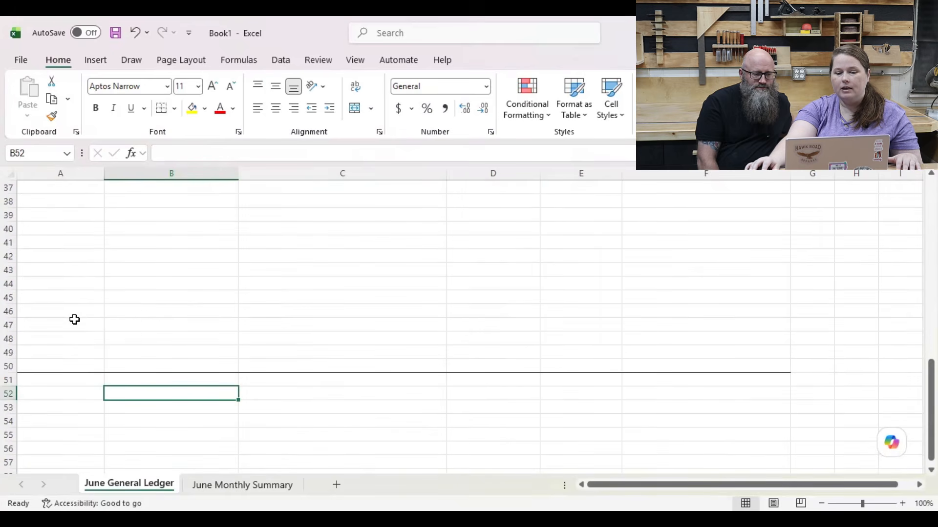
click(493, 380)
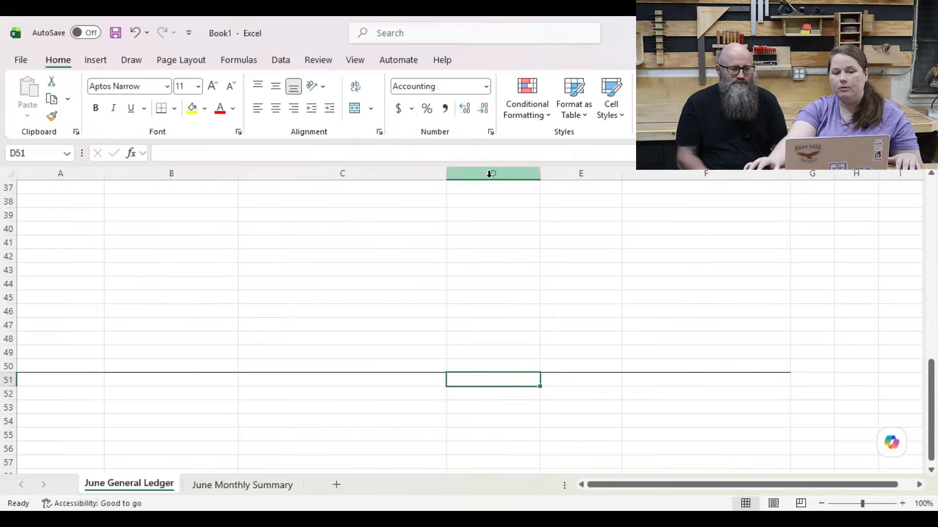
scroll(504, 344, up, 10)
scroll(503, 344, up, 2)
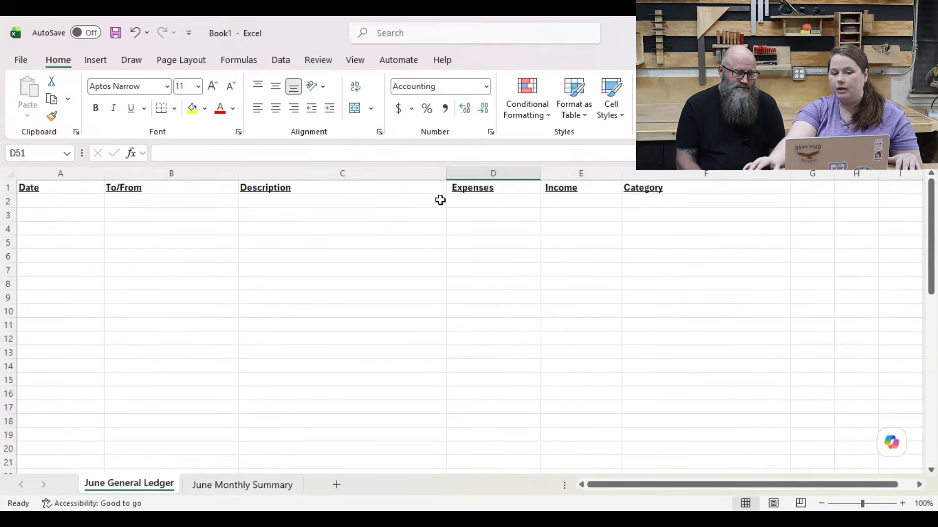
scroll(473, 394, down, 13)
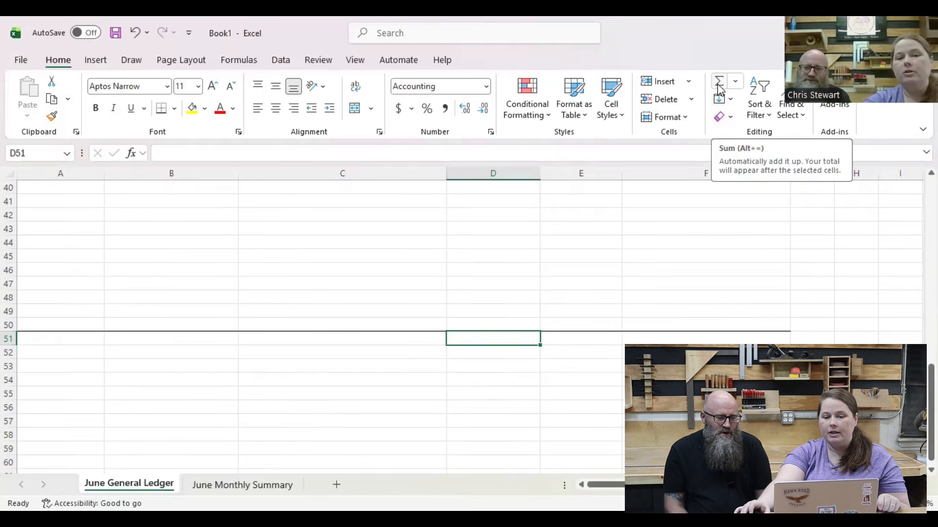
click(719, 86)
scroll(506, 332, up, 1)
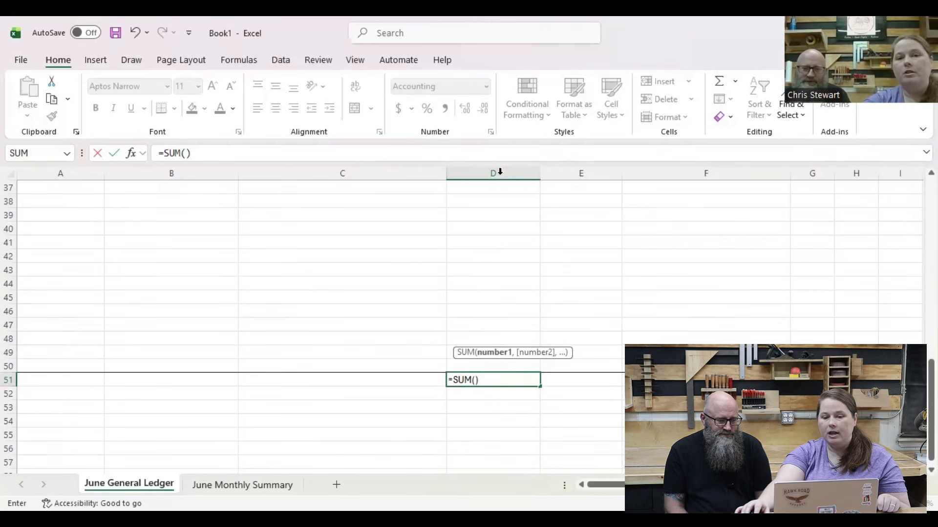
scroll(501, 213, down, 1)
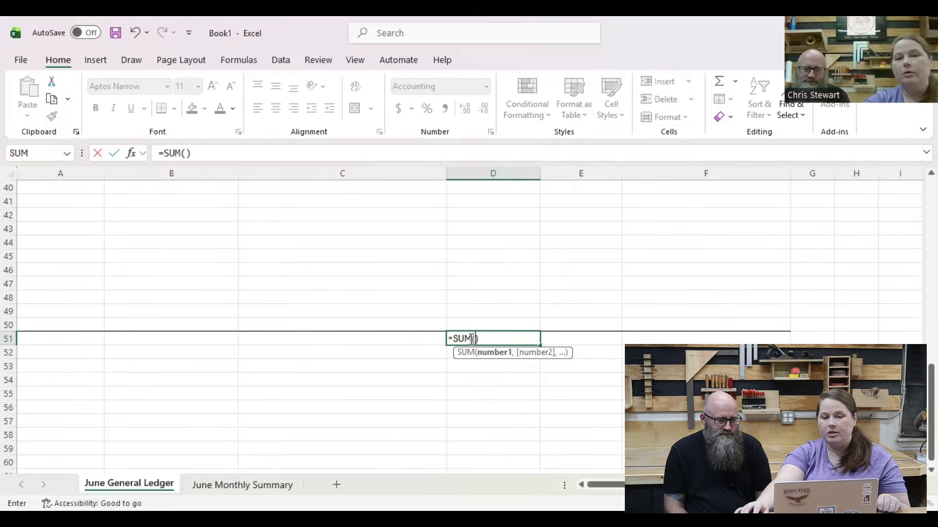
click(494, 170)
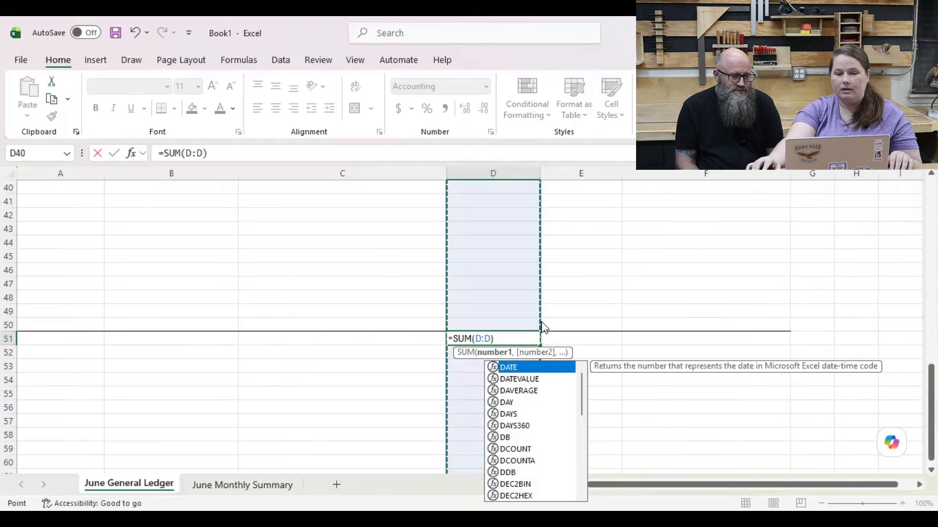
key(Return)
click(511, 337)
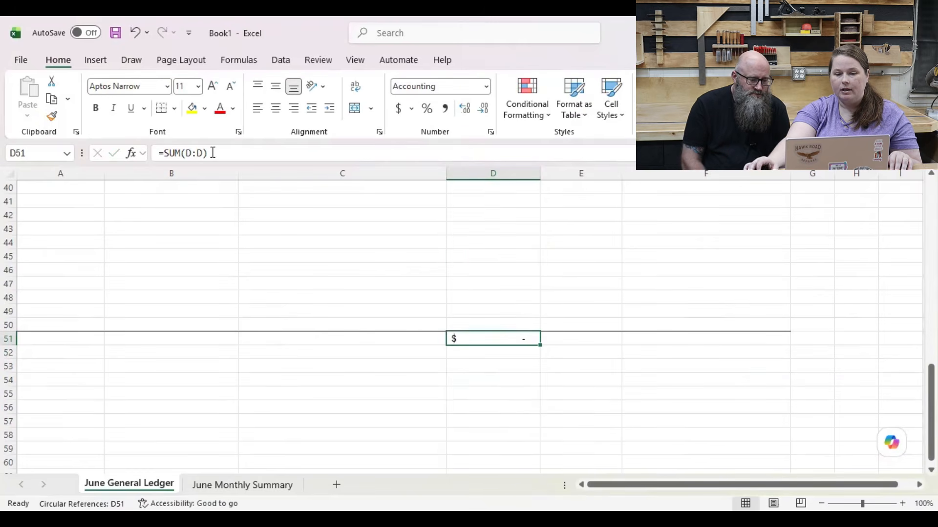
Step: Enter test expenses of 1 in D2 and 2 in D3, and check the expenses total in D51
scroll(597, 340, up, 13)
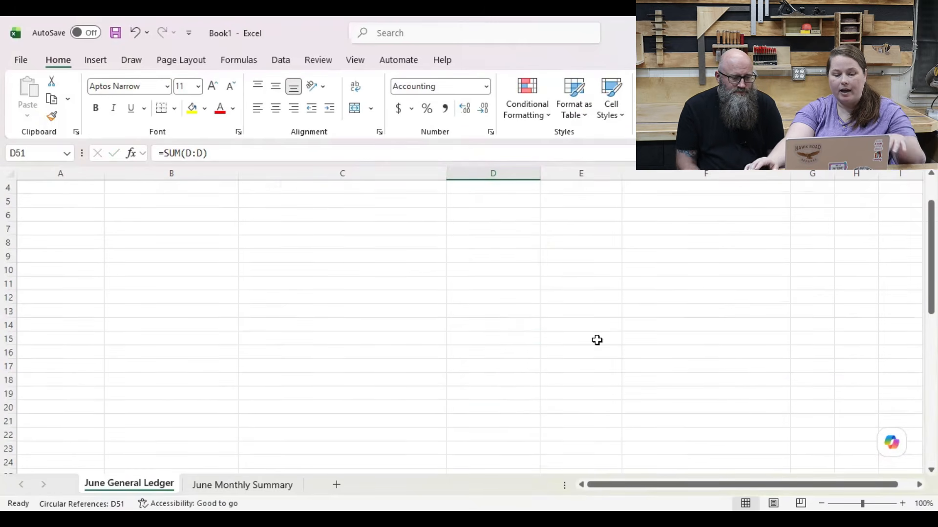
click(510, 200)
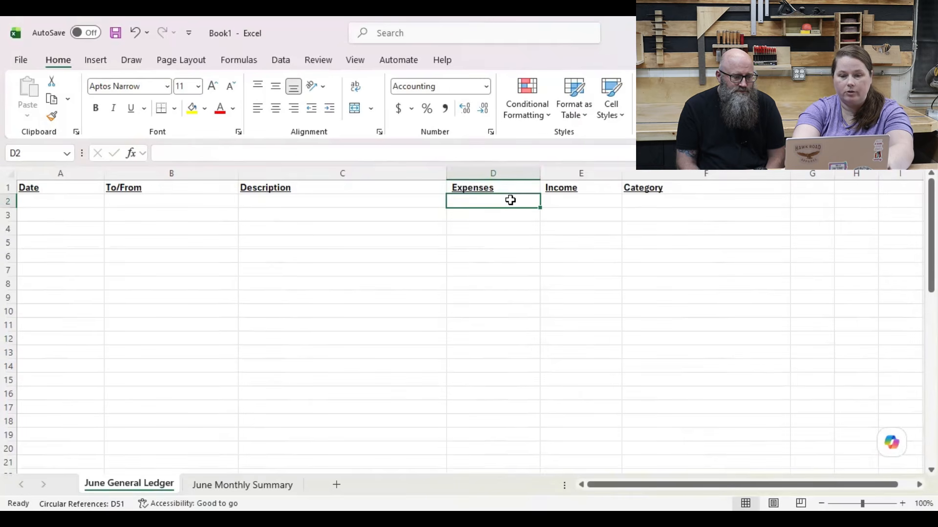
text(1)
key(Return)
text(2)
key(Return)
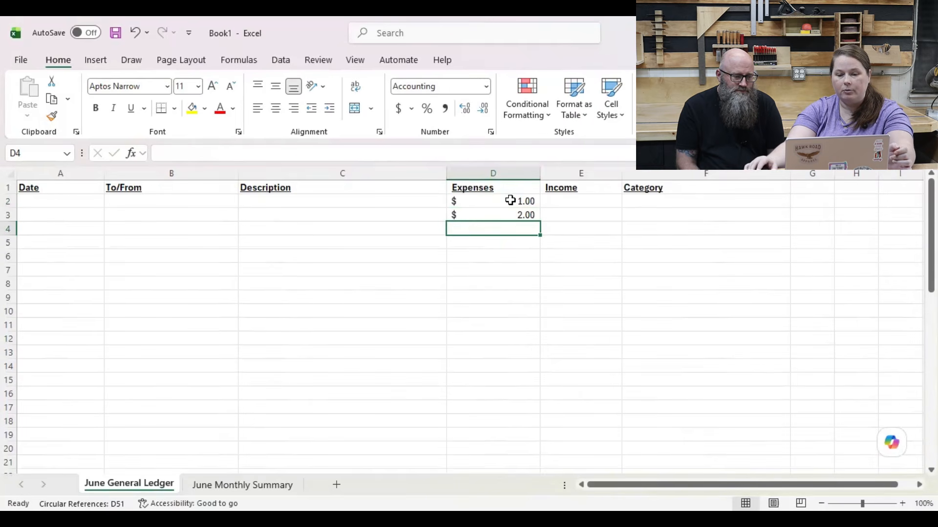
scroll(506, 292, down, 13)
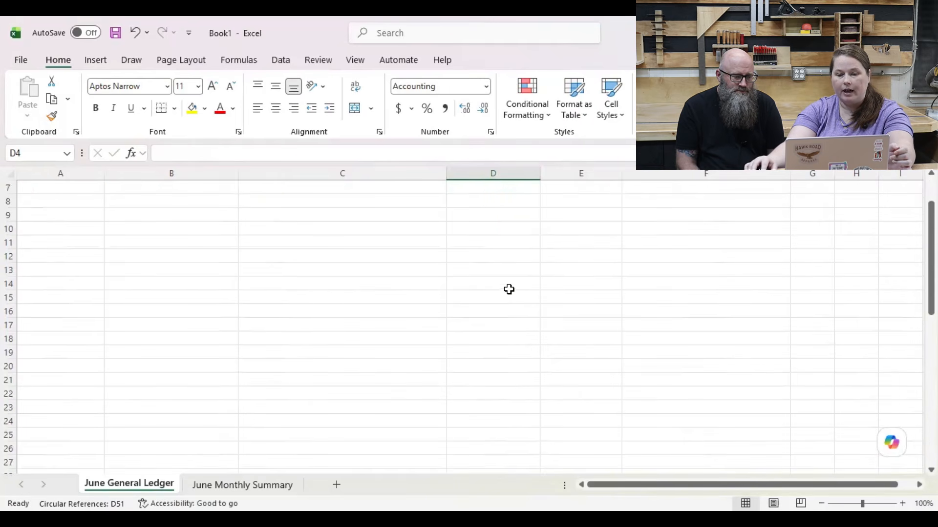
Step: Correct the expenses total in D51 to sum only the entry rows, using the formula =SUM(D2:D50)
click(508, 342)
scroll(514, 347, up, 13)
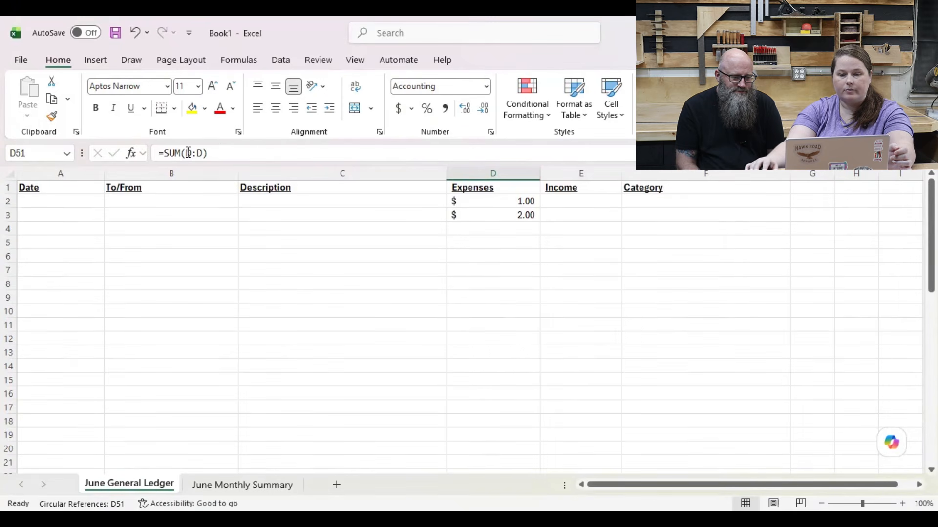
triple_click(218, 155)
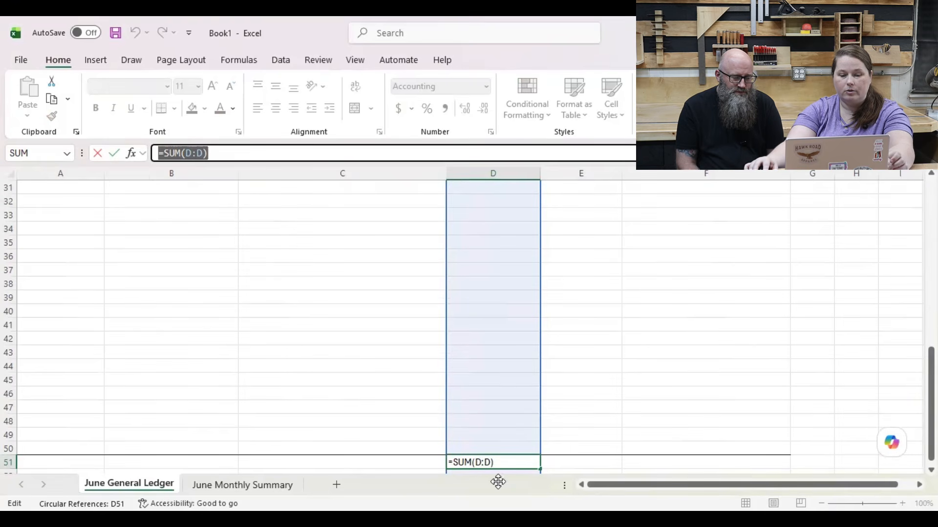
click(482, 461)
text(2:D)
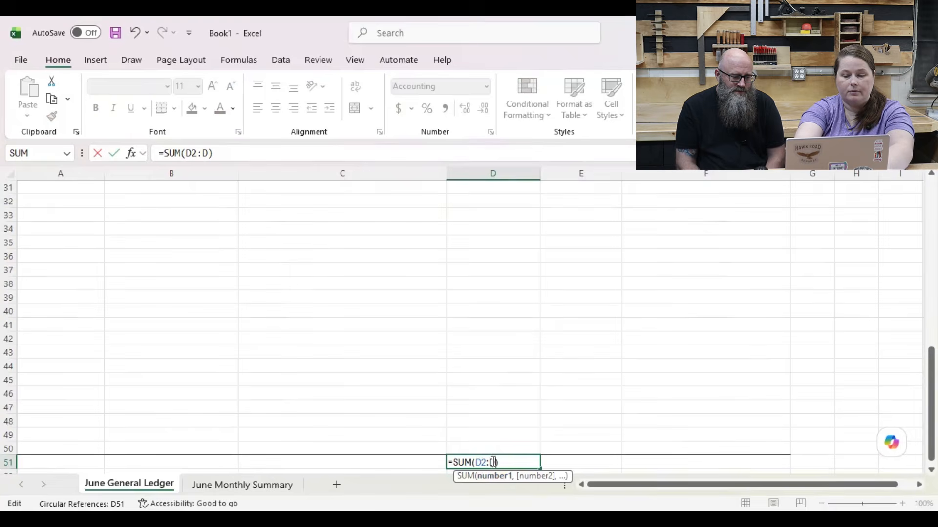
text(50)
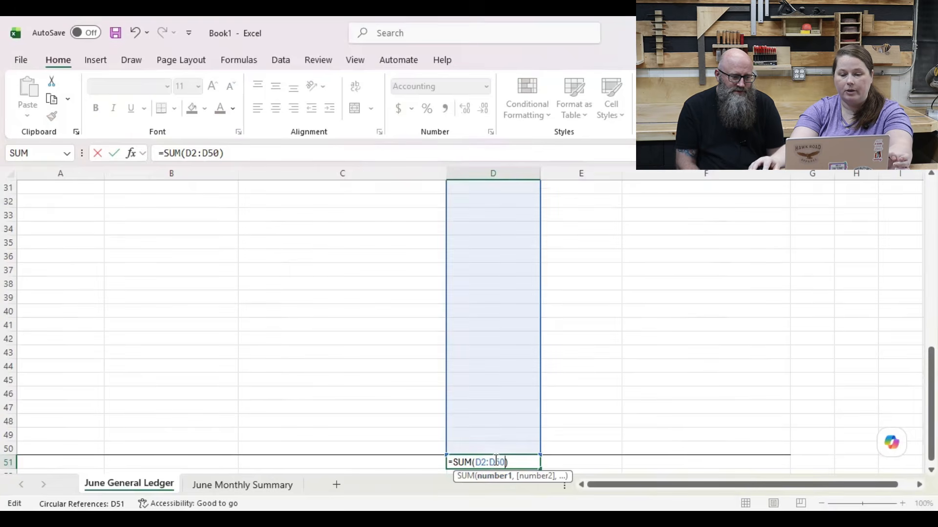
key(Return)
click(498, 444)
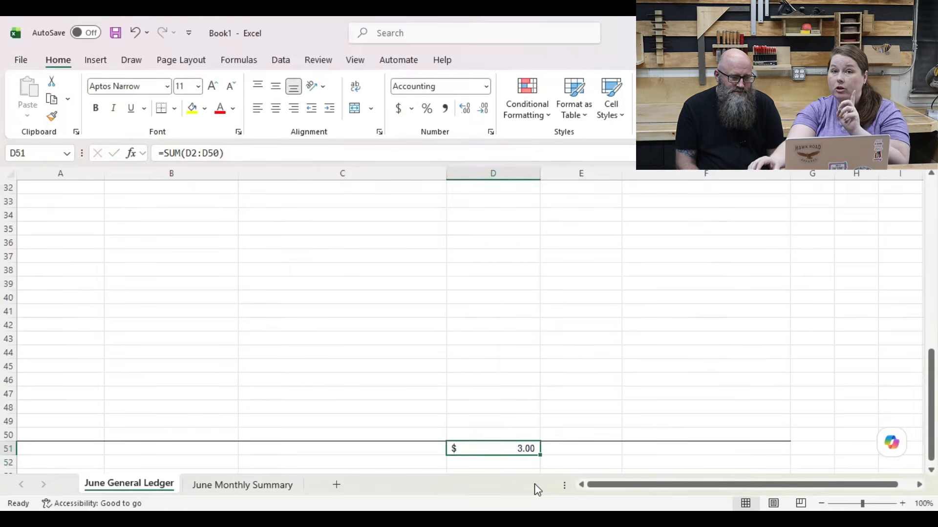
scroll(537, 489, up, 5)
scroll(536, 489, up, 5)
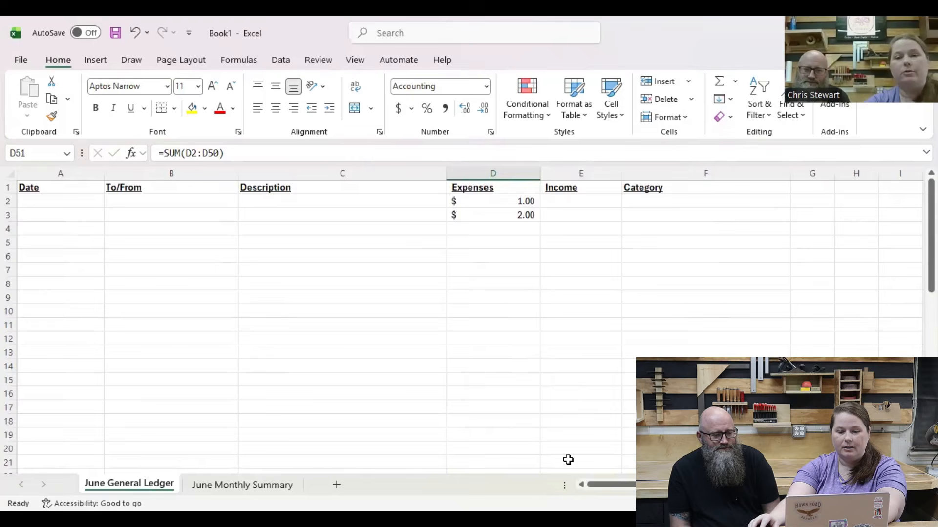
Step: Total the Income column in cell E51, below the border line, with the formula =SUM(E2:E50)
scroll(569, 458, down, 4)
scroll(570, 457, down, 7)
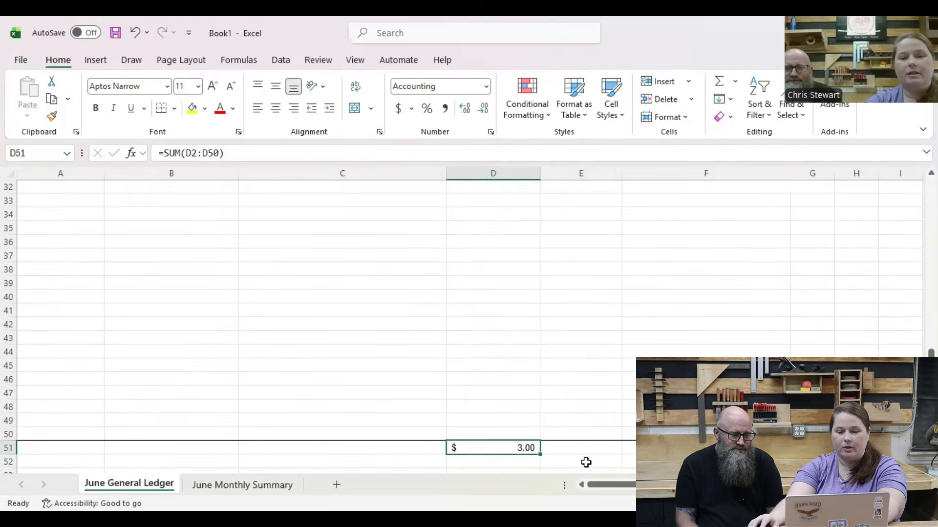
click(603, 424)
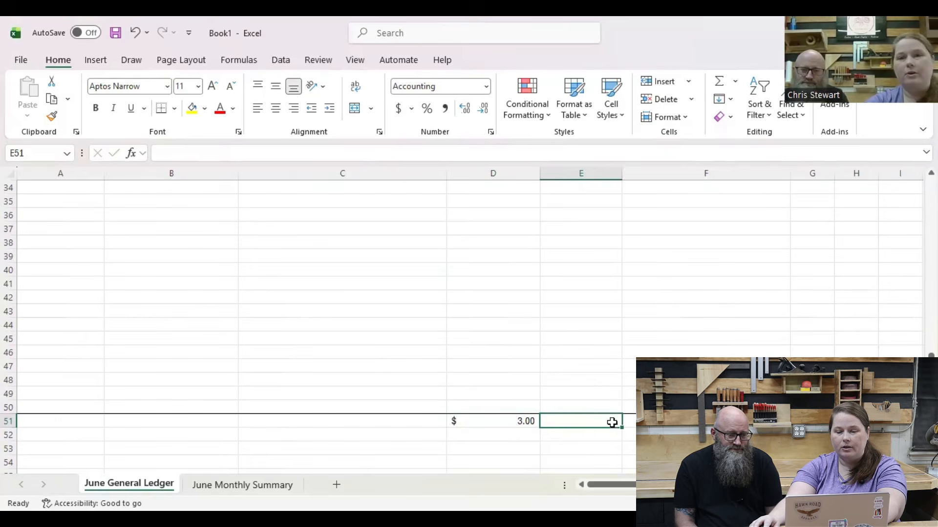
click(720, 86)
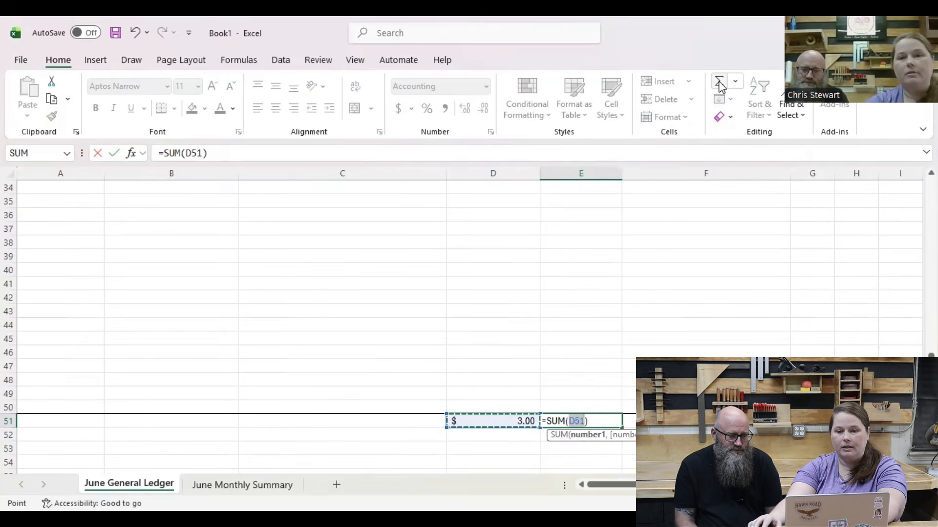
scroll(592, 389, up, 11)
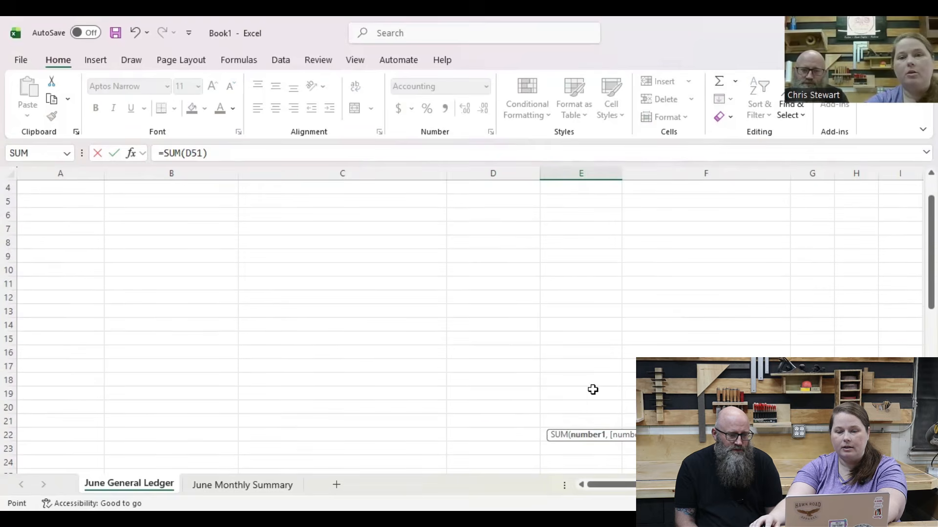
click(577, 201)
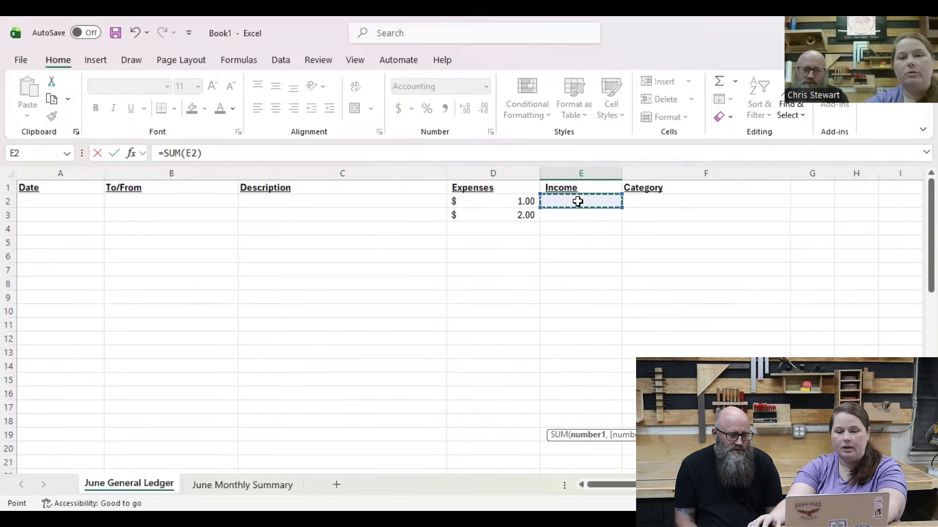
scroll(595, 375, down, 12)
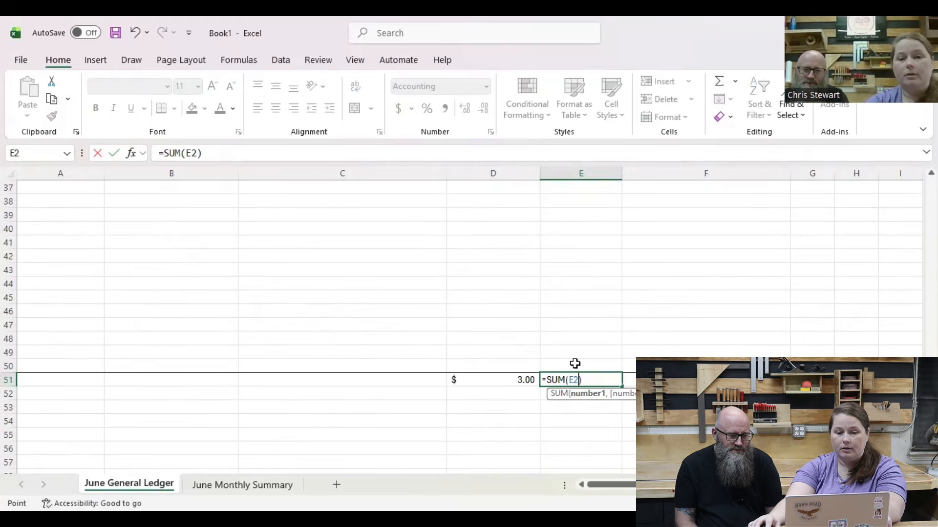
shift+click(575, 363)
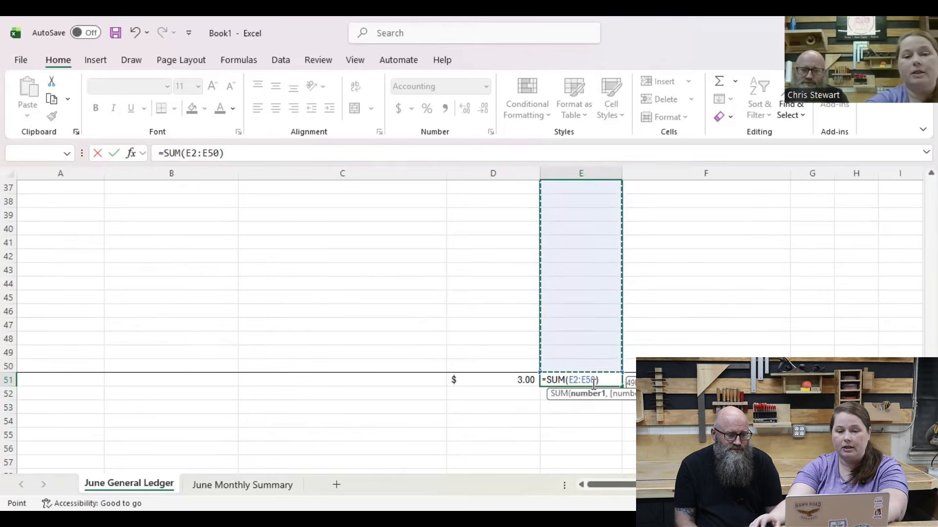
key(Return)
Step: Enter test incomes of 1 in E2 and 4 in E3, and check the income total in E51
scroll(596, 378, up, 12)
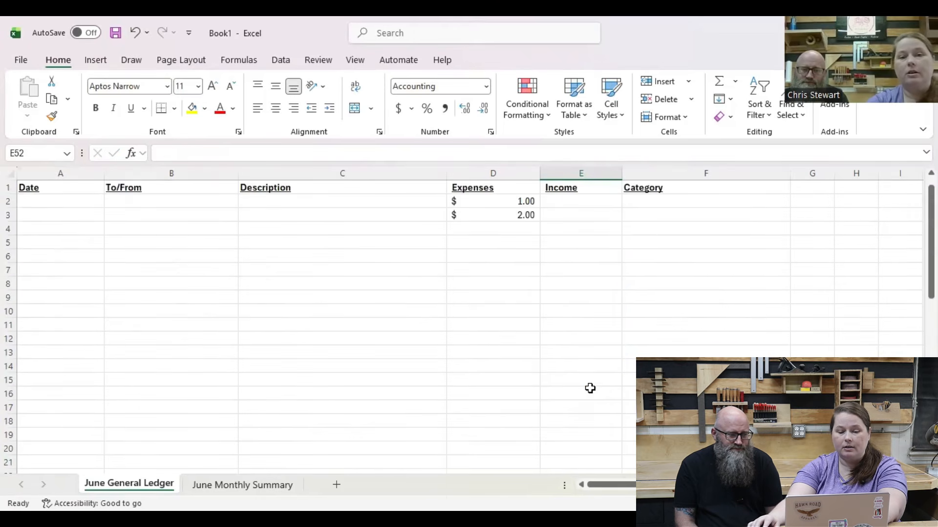
click(586, 201)
text(1)
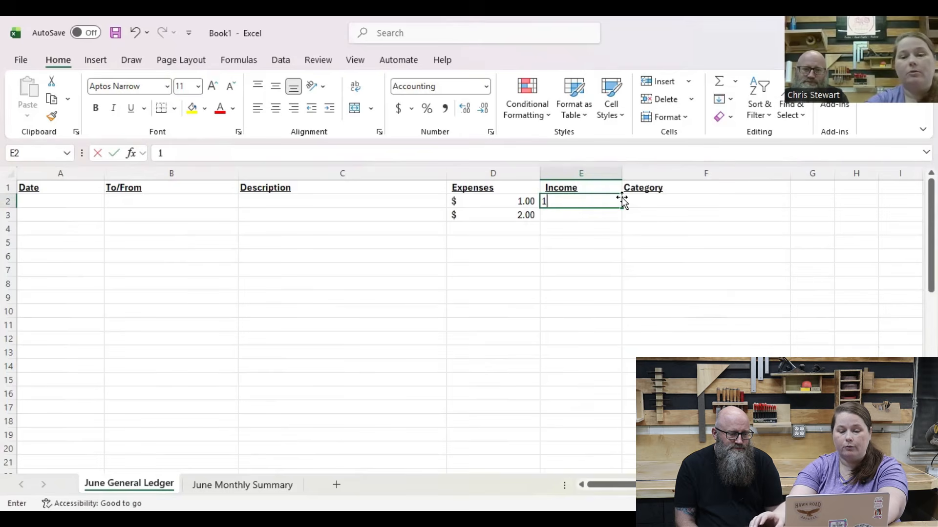
key(Return)
text(4)
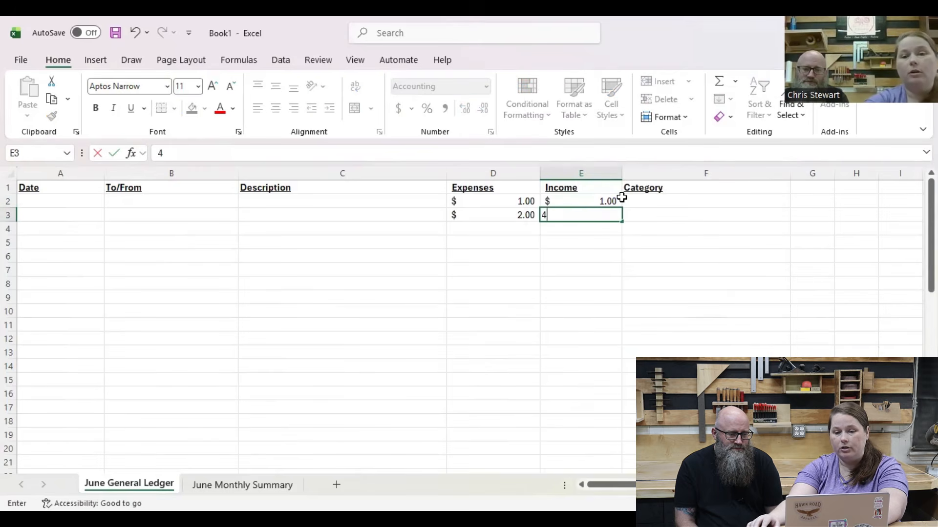
key(Return)
scroll(562, 371, down, 13)
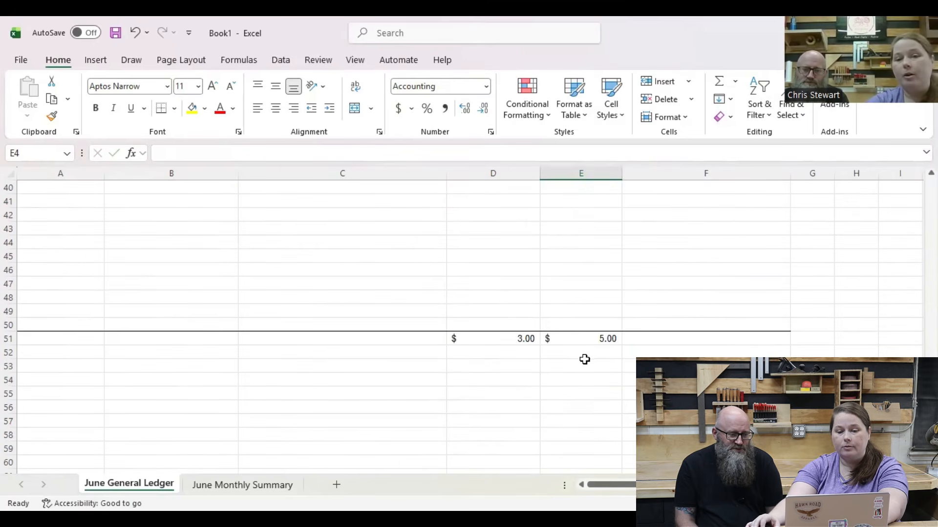
scroll(584, 361, up, 13)
scroll(583, 373, down, 8)
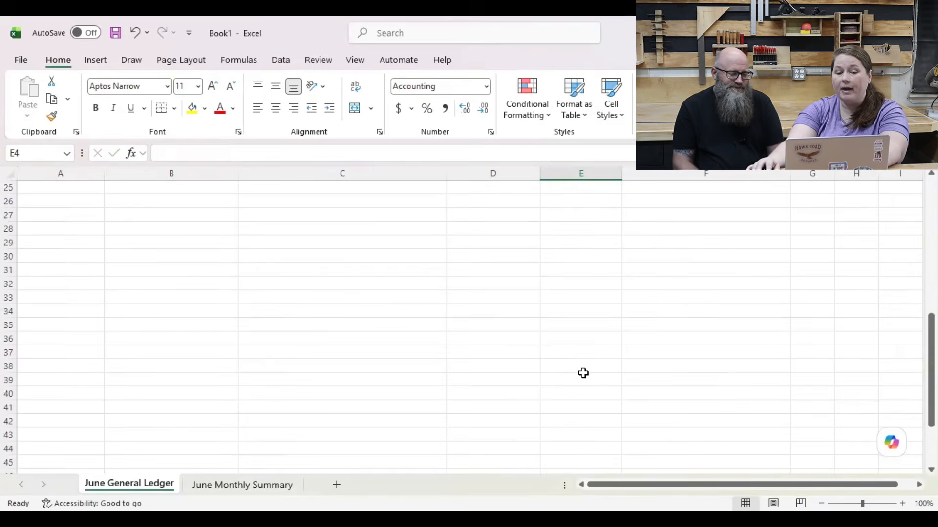
Step: Clear the test amounts from cells D2 to E3, and check the total cells D51 and E51
scroll(583, 373, up, 8)
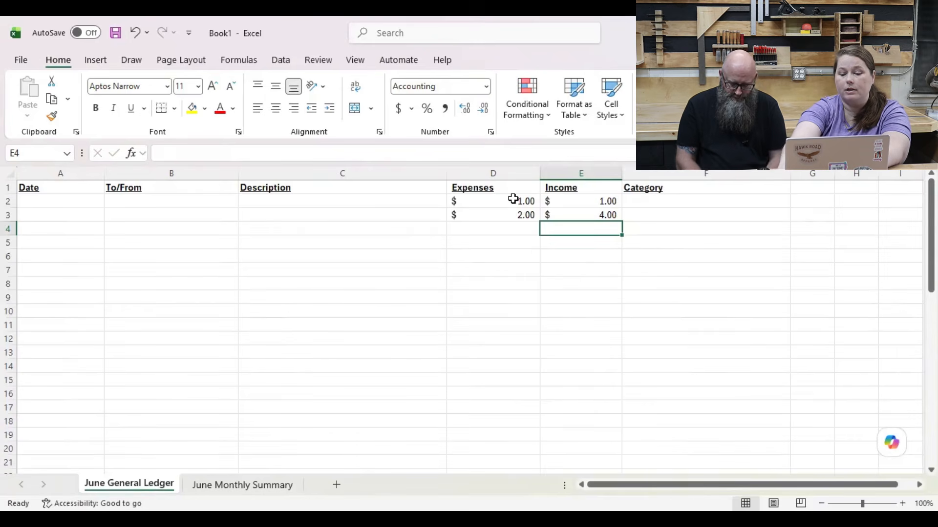
drag(512, 198, 567, 214)
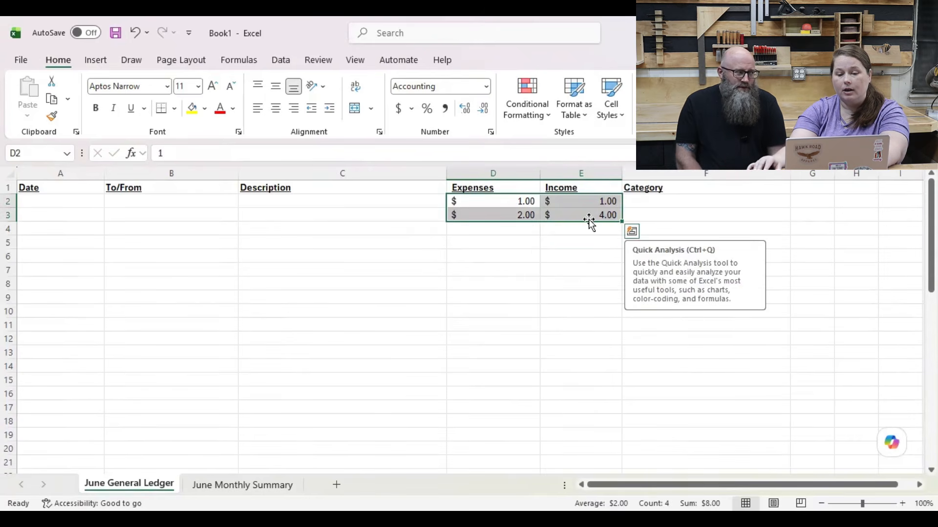
key(Delete)
scroll(590, 280, down, 8)
scroll(575, 367, down, 4)
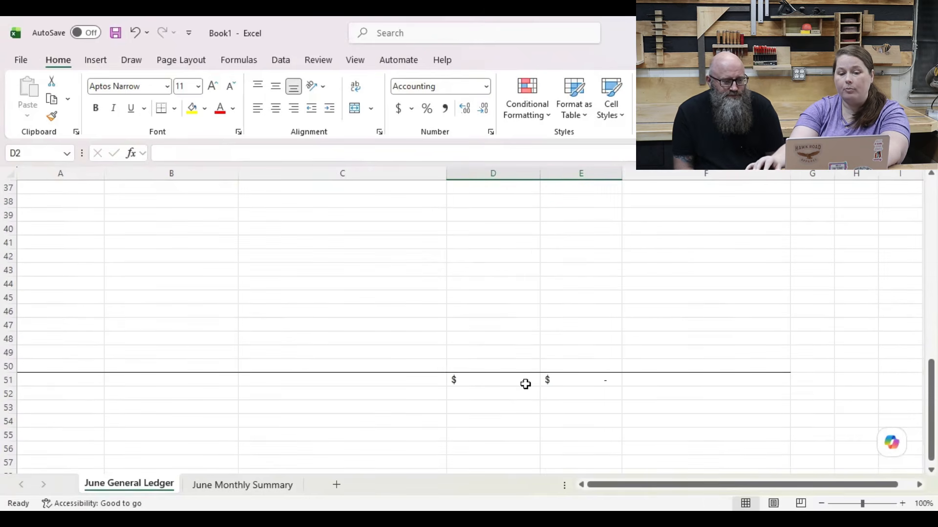
scroll(527, 385, up, 12)
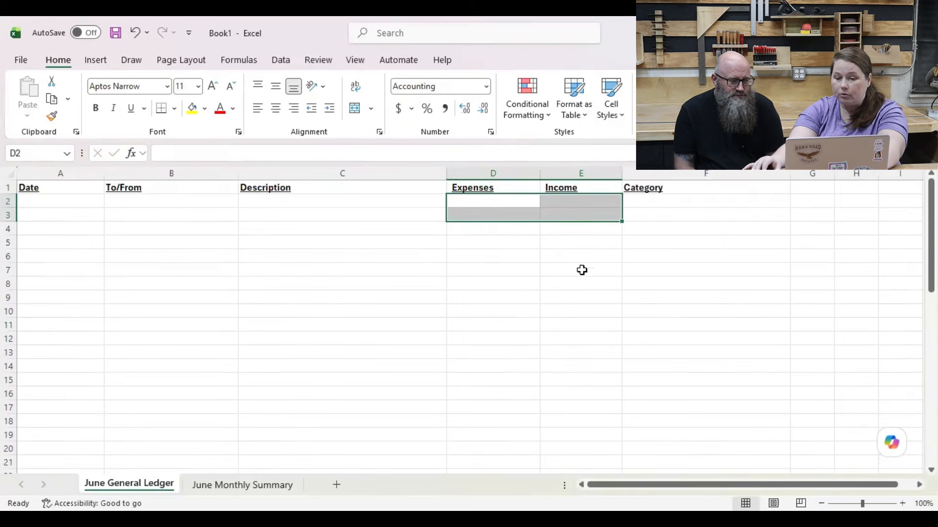
scroll(532, 322, down, 13)
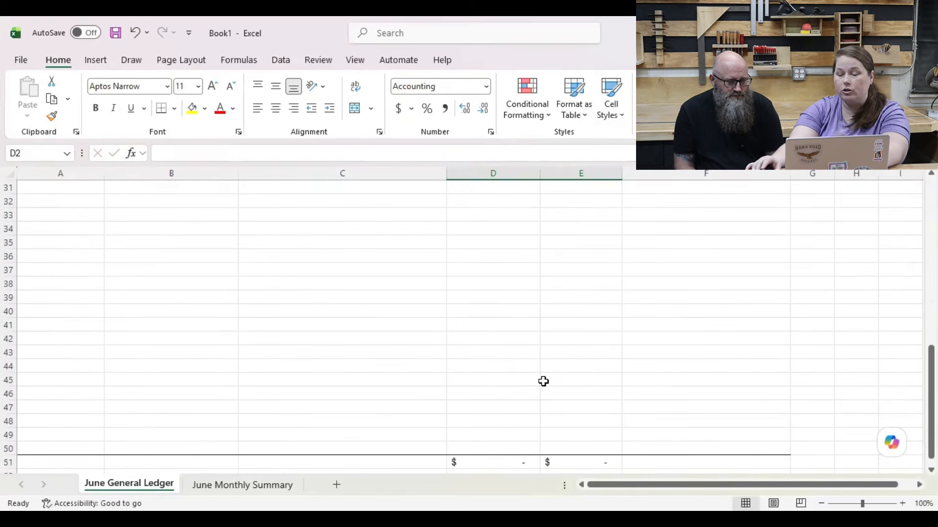
click(492, 338)
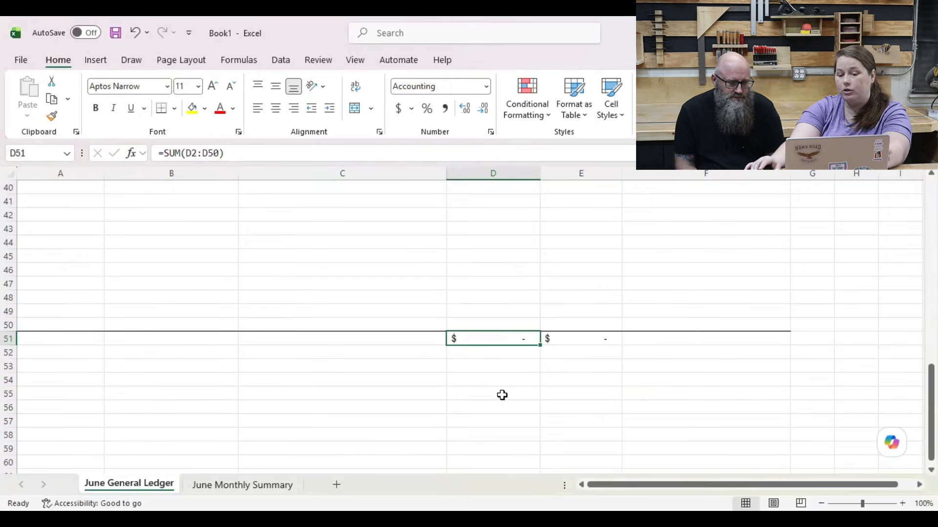
click(574, 337)
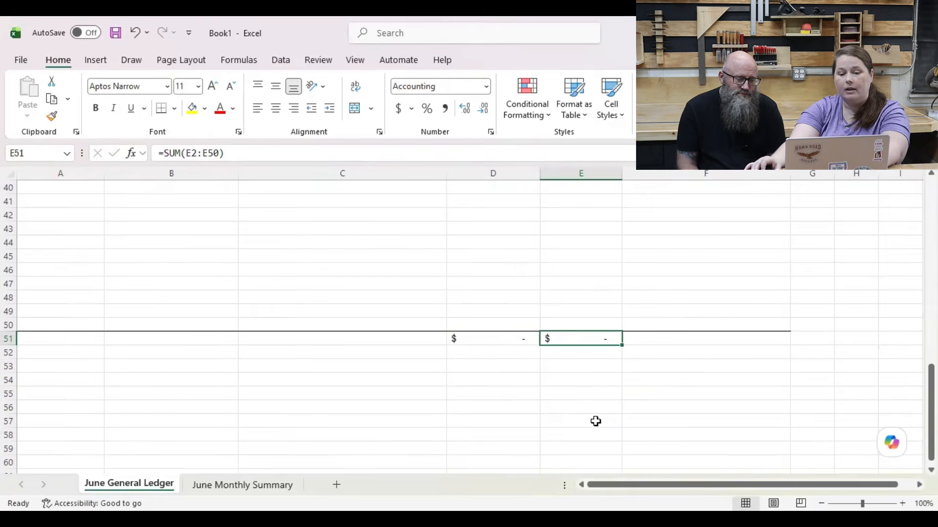
scroll(583, 418, up, 13)
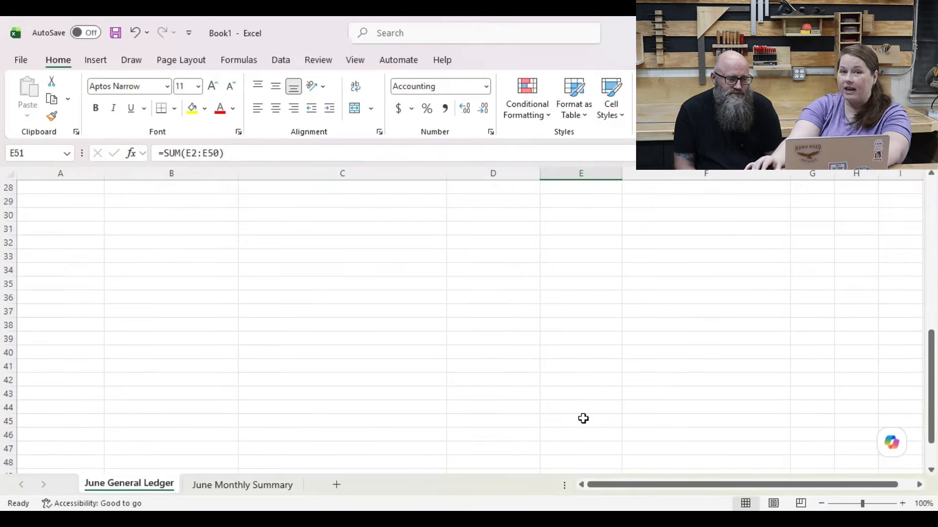
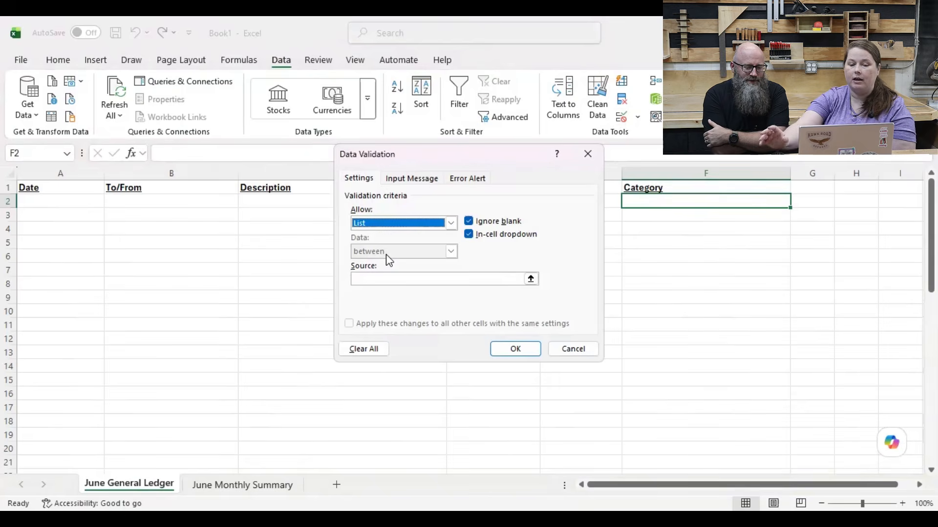
Step: Start the comma-separated source list for cell F2's validation dropdown with Materials, Subscriptions, Taxes and Labor
click(395, 282)
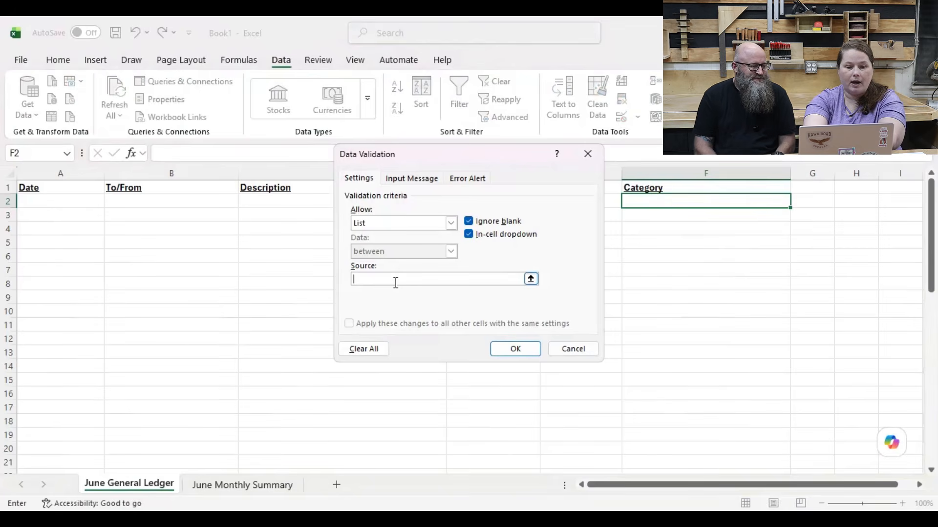
text(Materials)
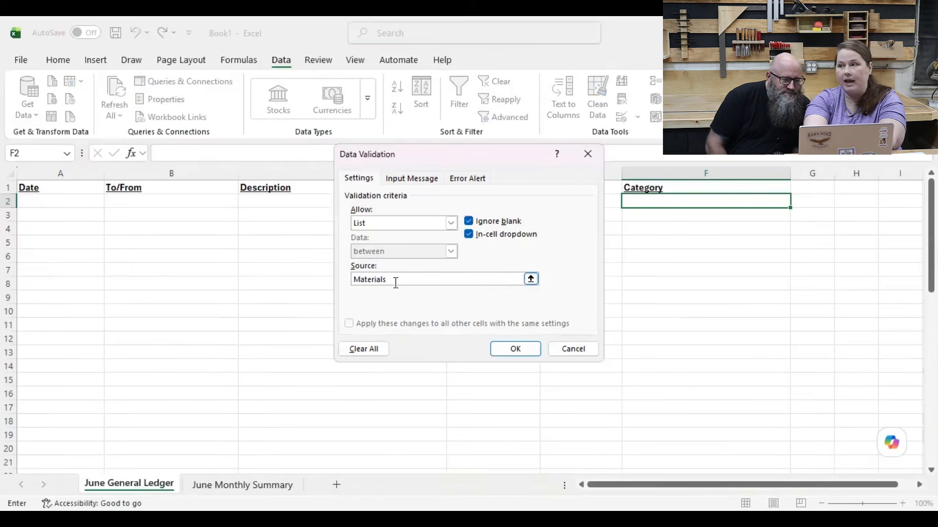
text(,)
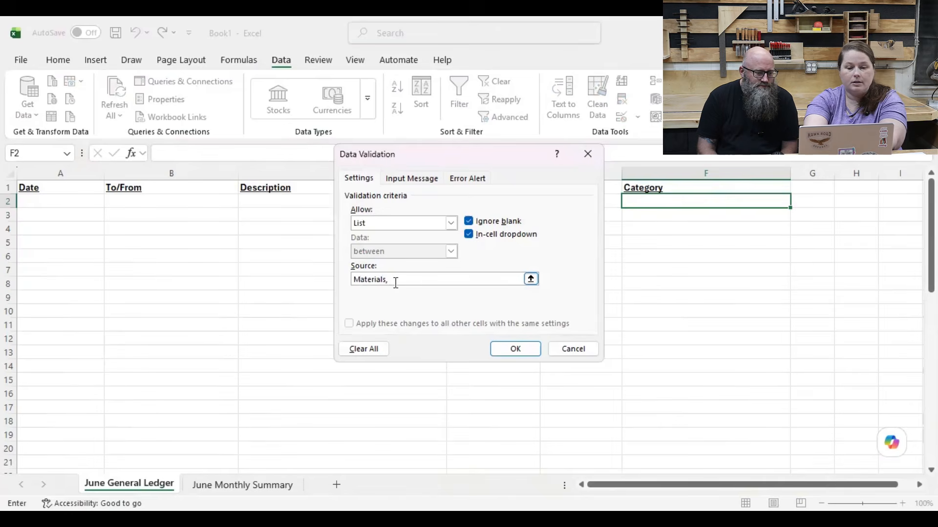
text(Subsc)
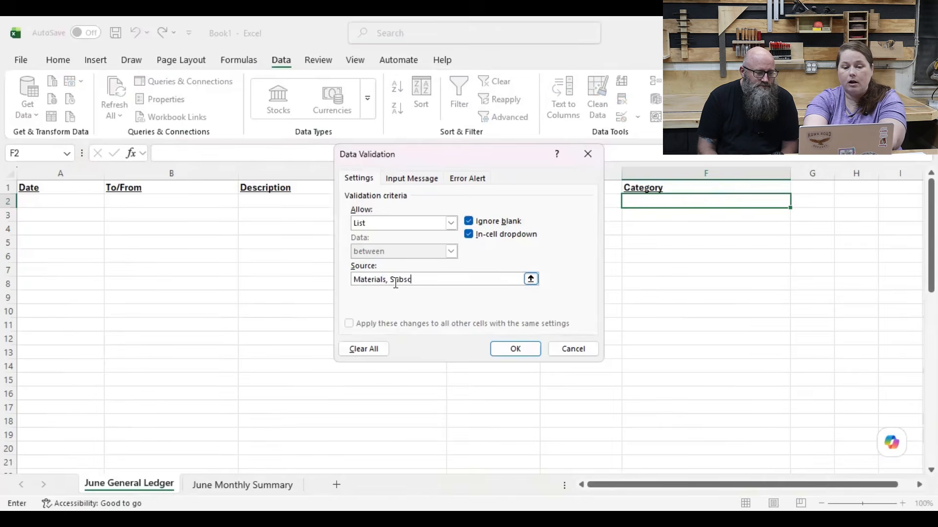
text(riptions,)
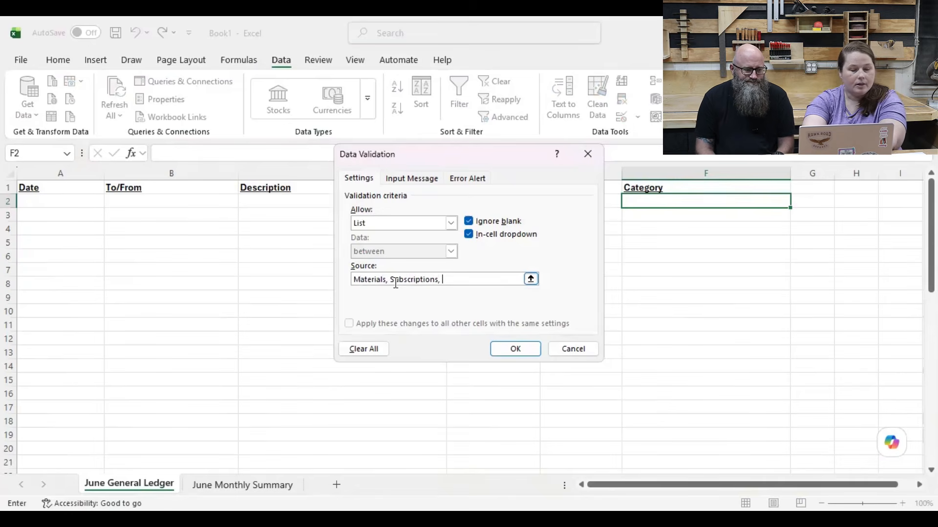
text(Ta)
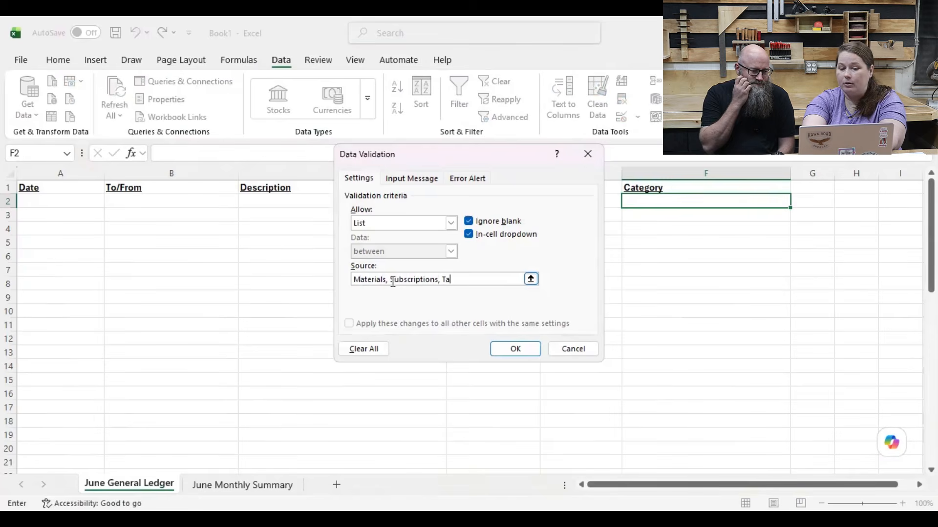
text(xes, )
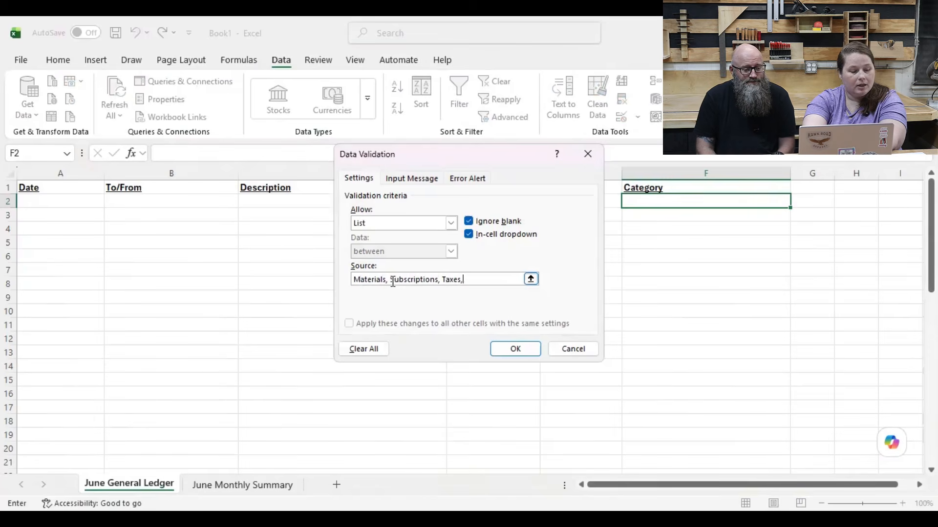
text(Labor)
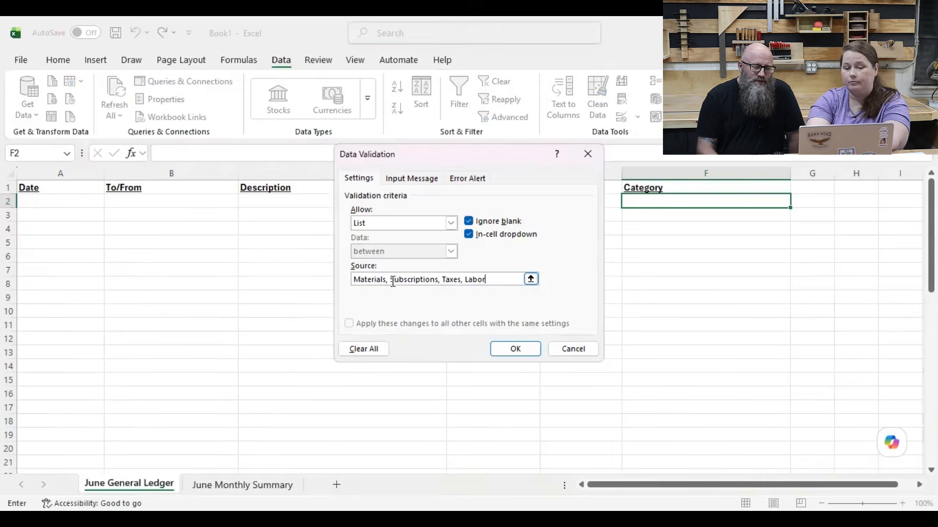
text(,)
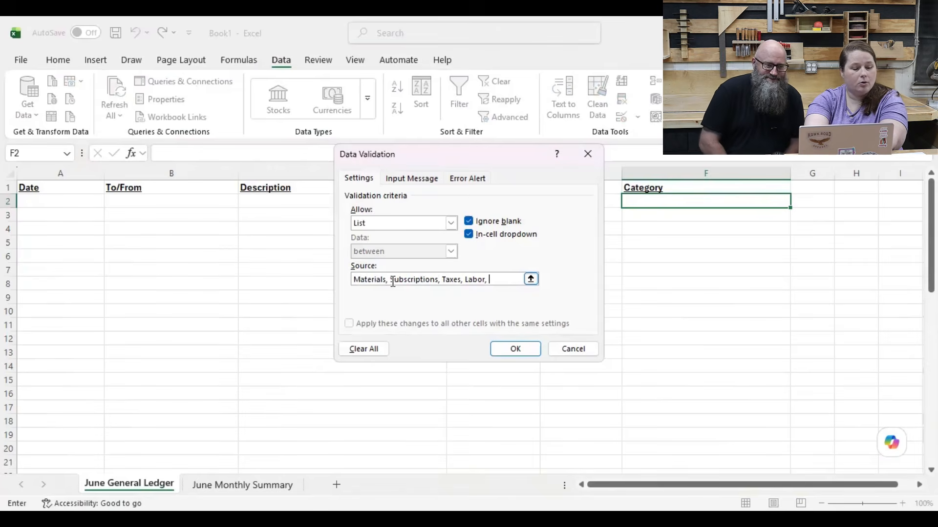
Step: Add Owner's Draw and Listing Fees to the category dropdown's source list, separated by commas
text(Ow)
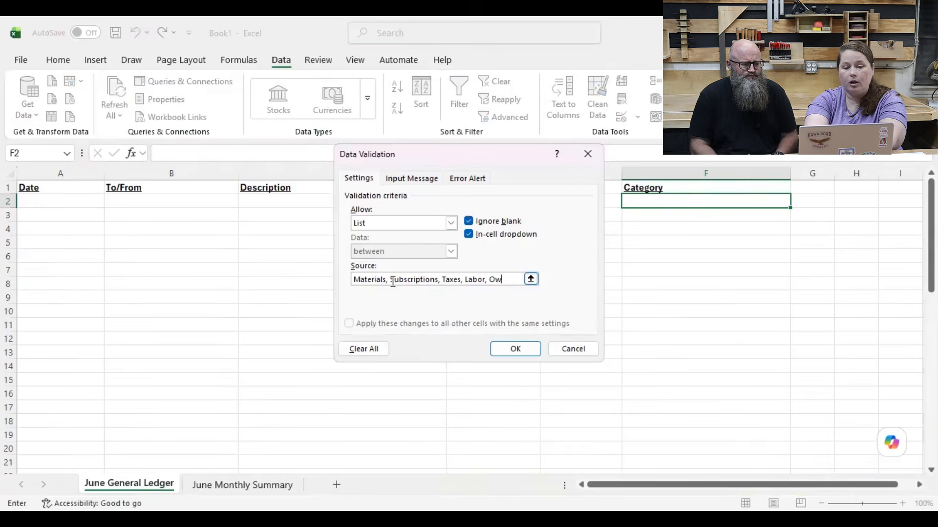
text(ner's Draw,)
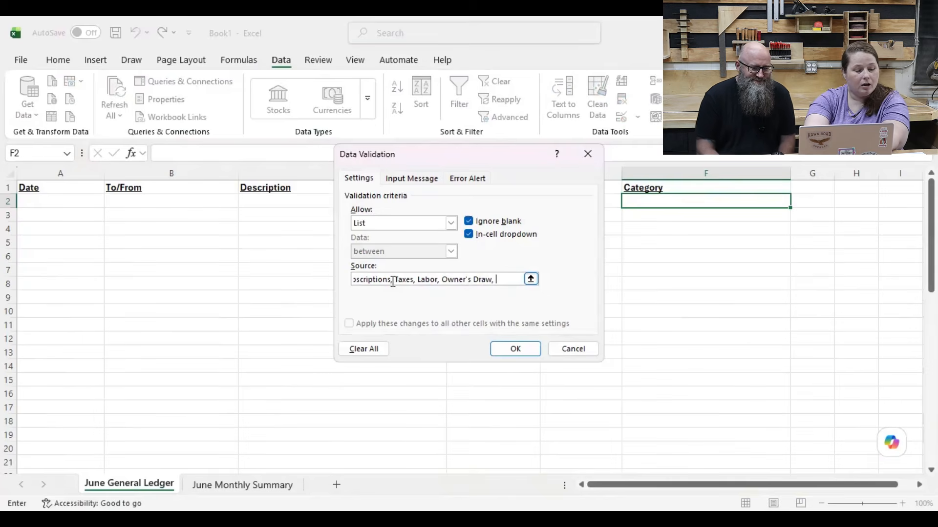
text(Li)
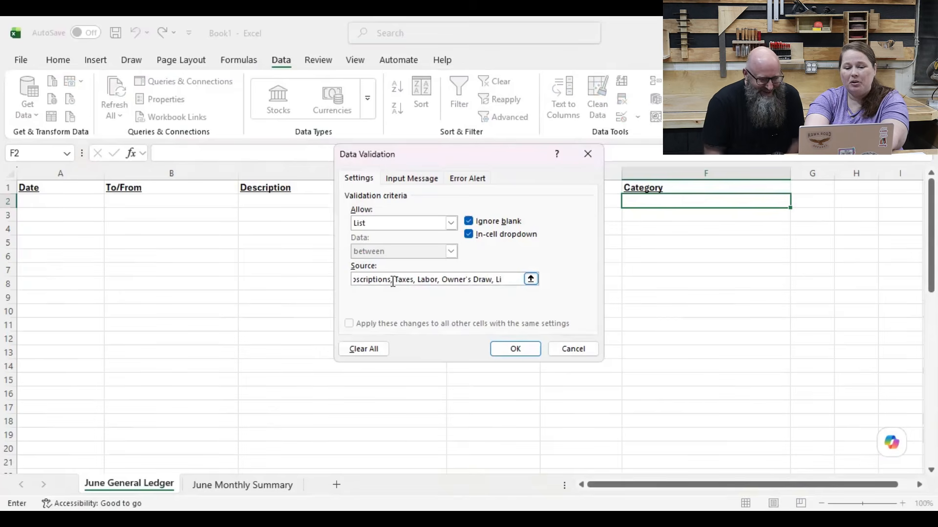
text(sting f)
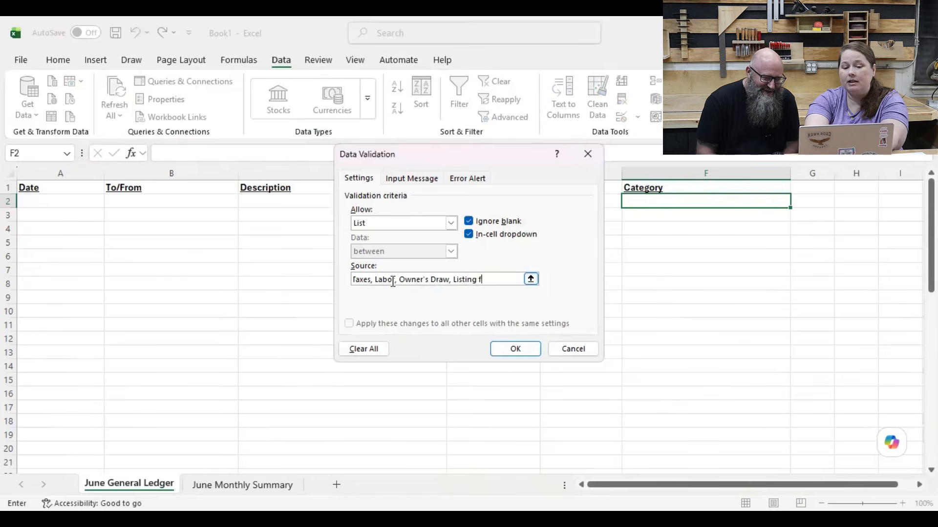
key(BackSpace)
text(Fees,)
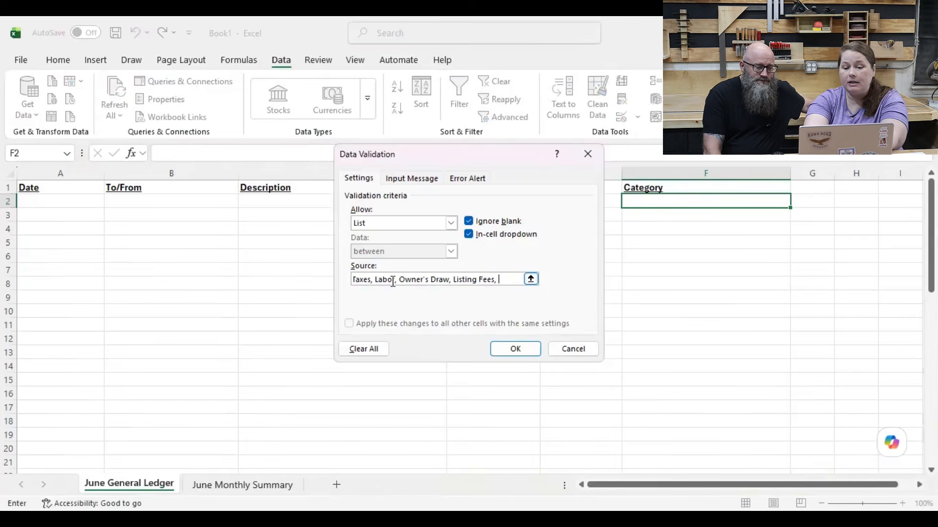
Step: Extend the category source list with Event Fees, Shipping Fees, Mileage and Advertising/Marketing
text(Event )
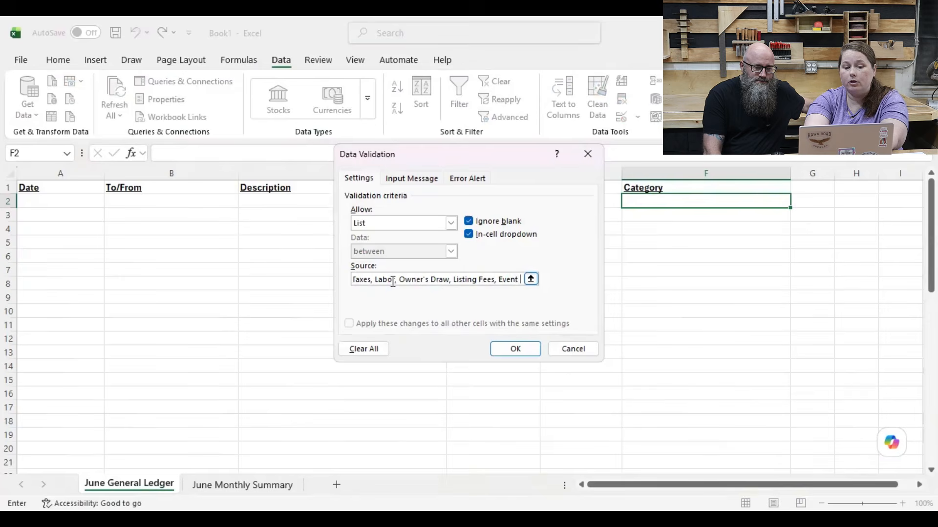
text(Fees,)
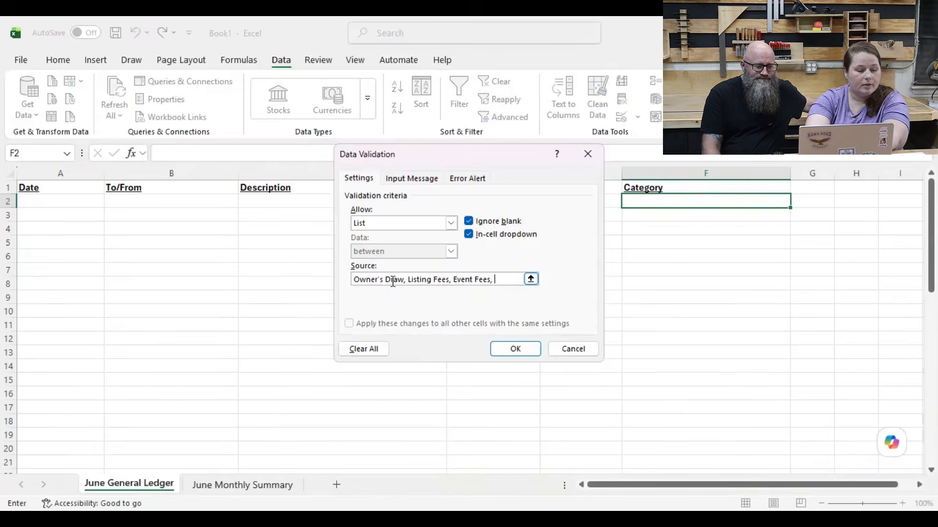
text(Sh)
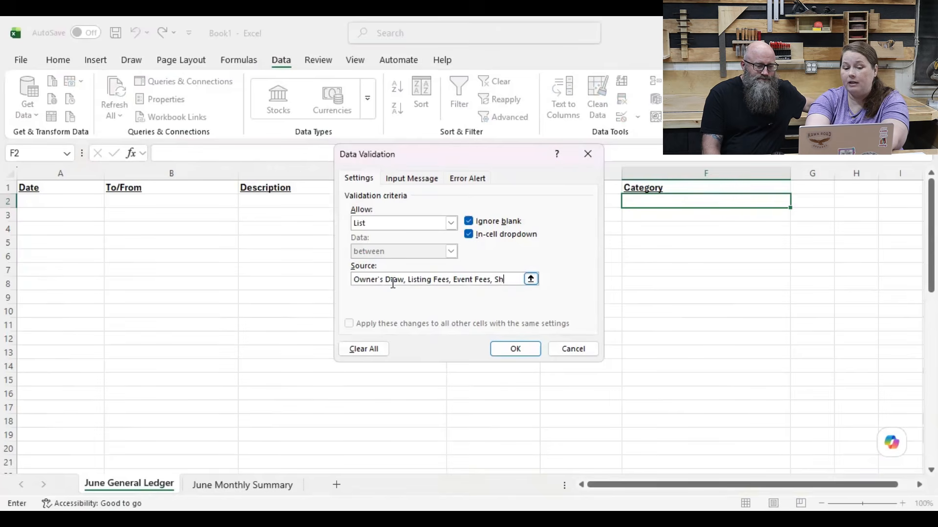
text(ipping Fees,)
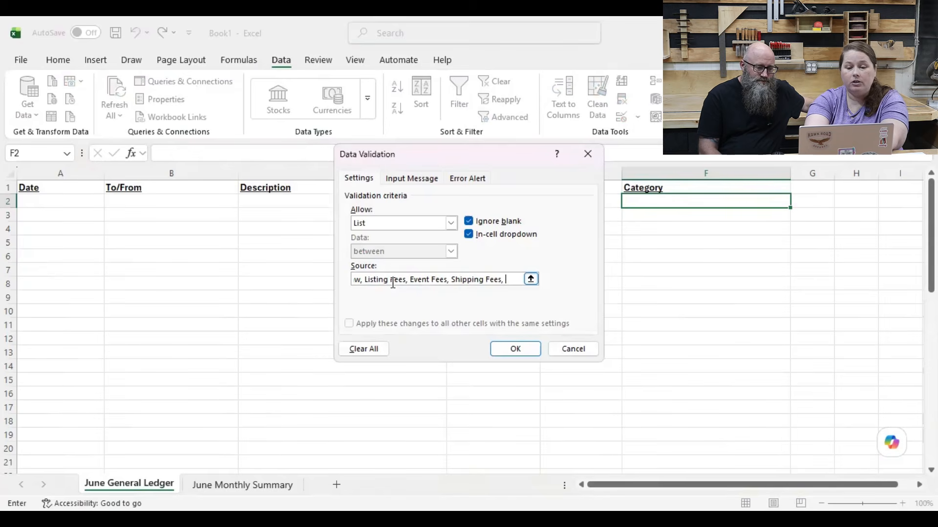
text(Mileage,)
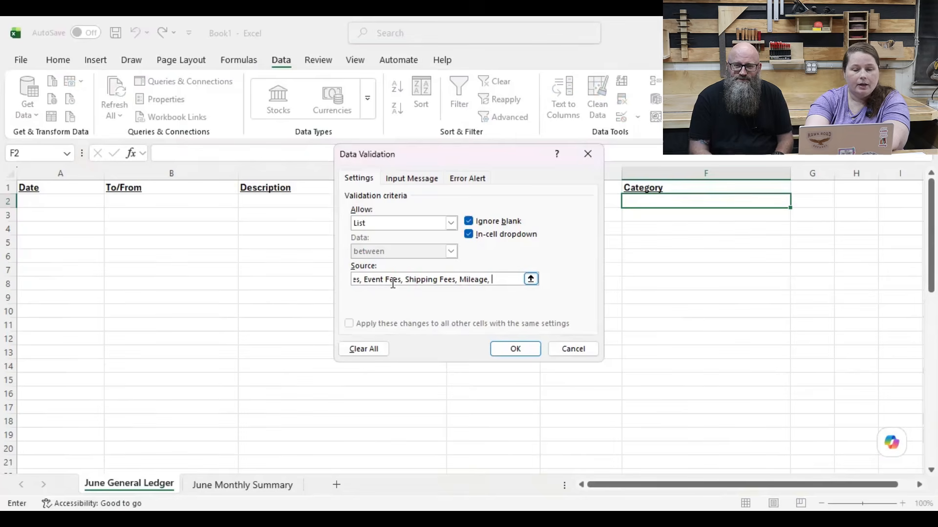
text(Adver)
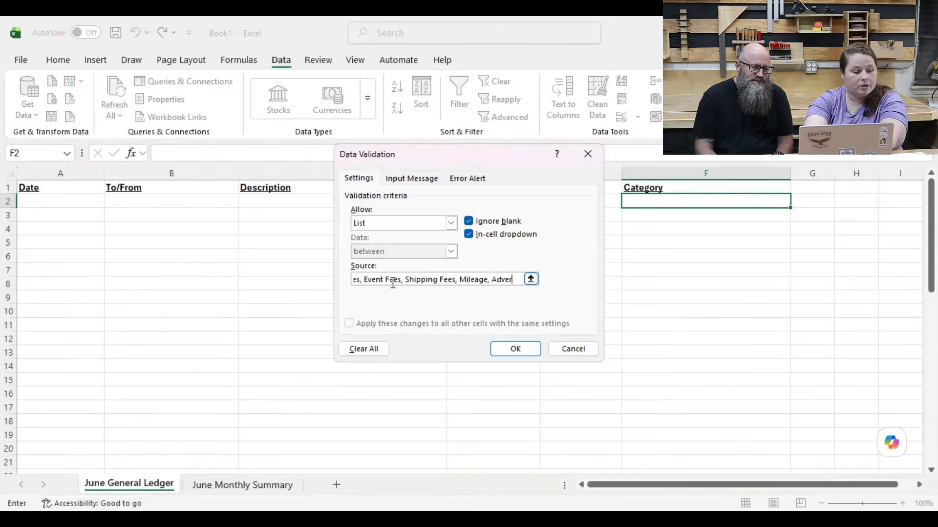
text(tising/Market)
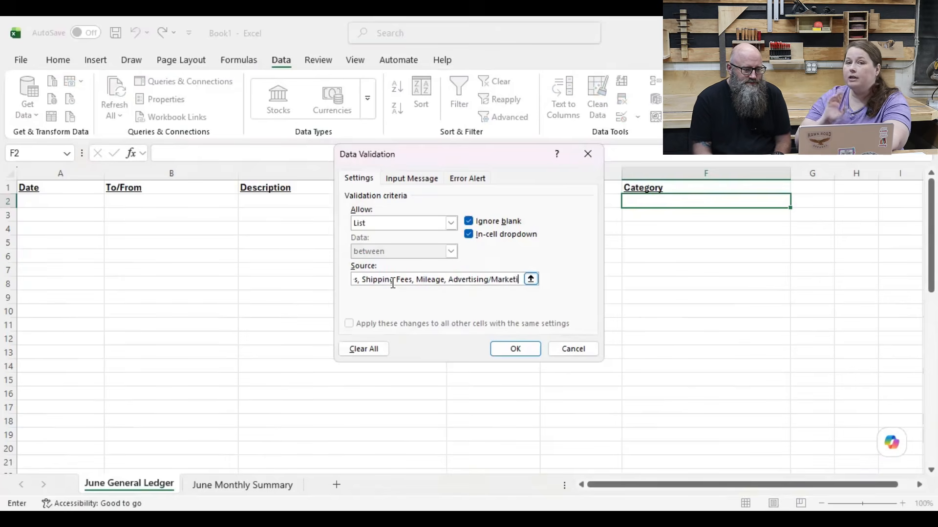
text(ing,)
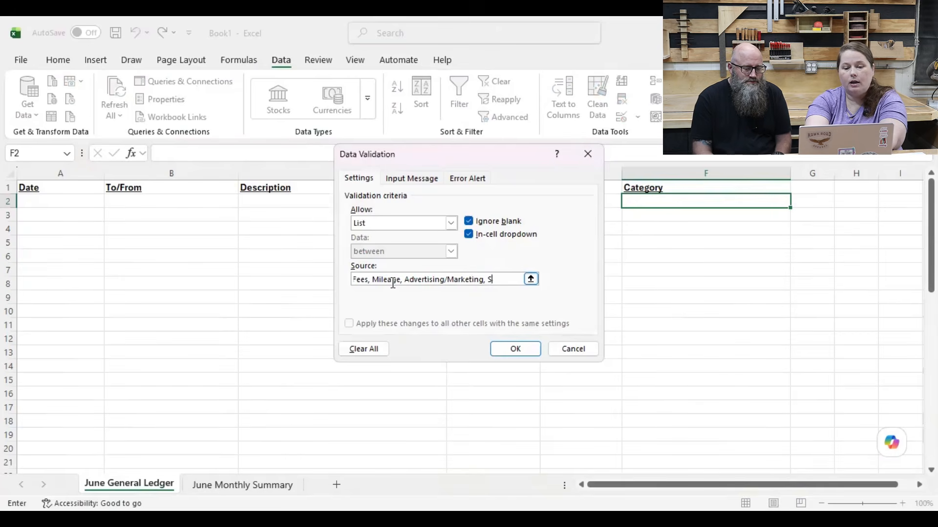
Step: Append the income categories Web Sales, Facebook Marketplace, Local Sales and Sales Tax Collected to the validation source list
text(Web Sales,)
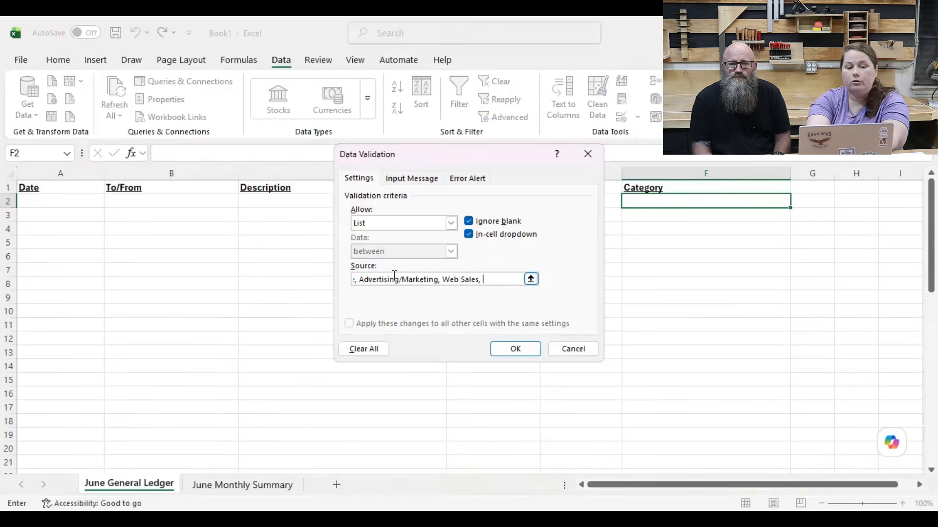
text( Fac)
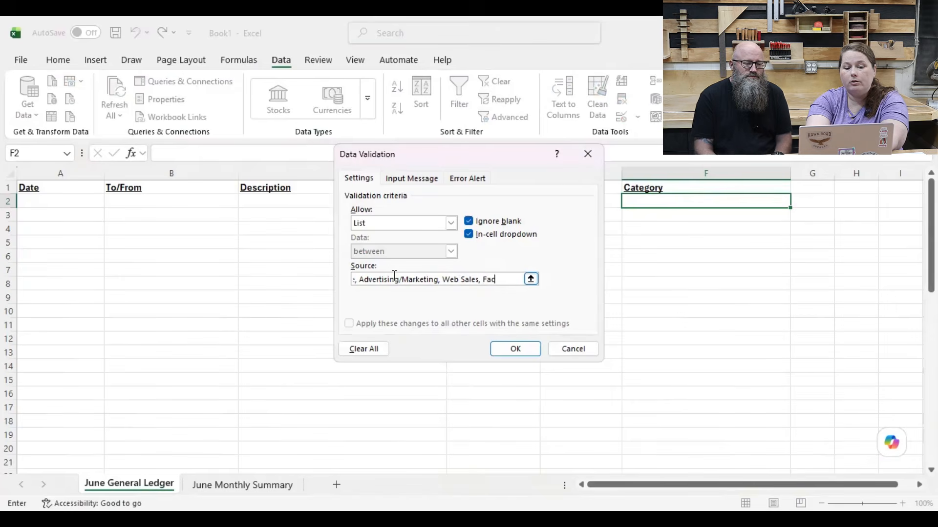
text(ebook Marke)
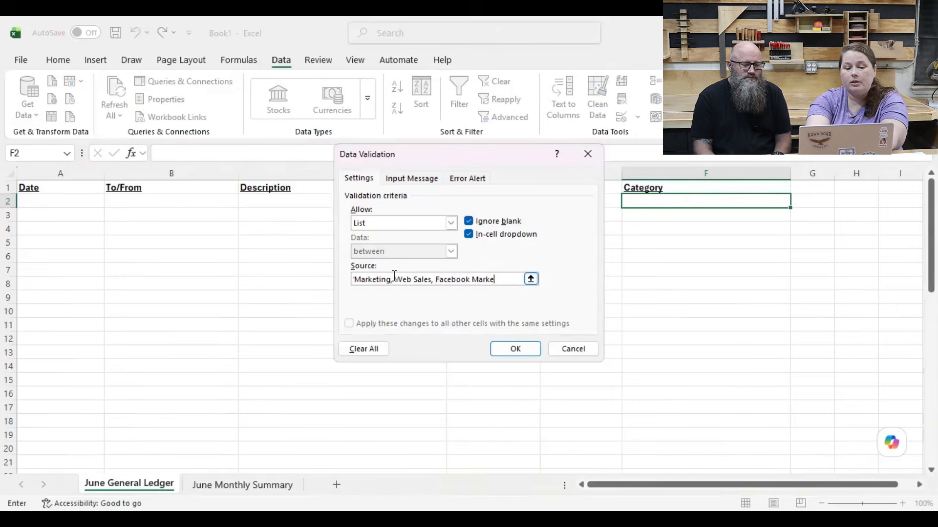
text(tplace,)
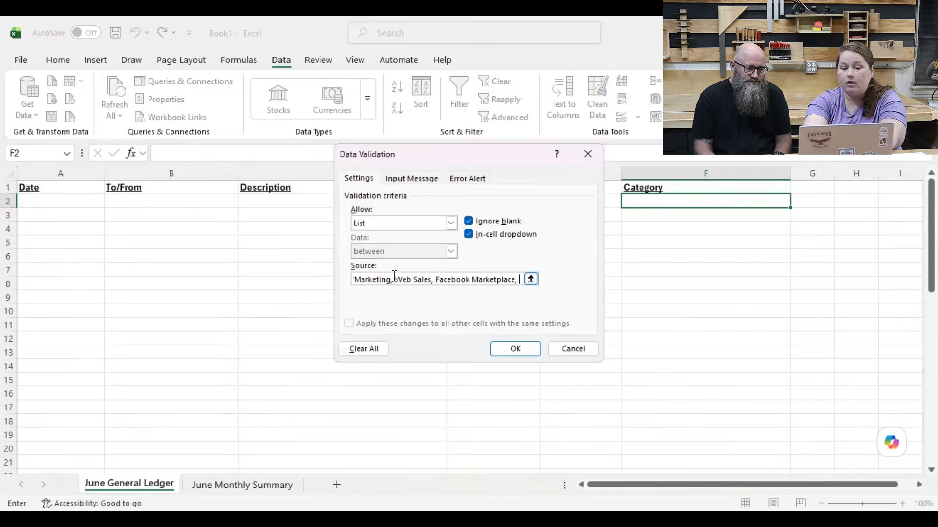
text(Local Sal)
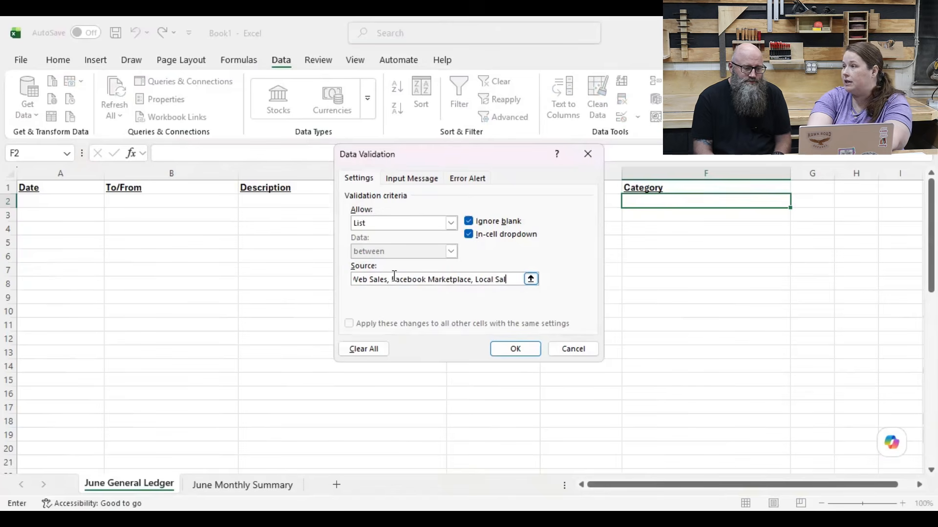
text(es)
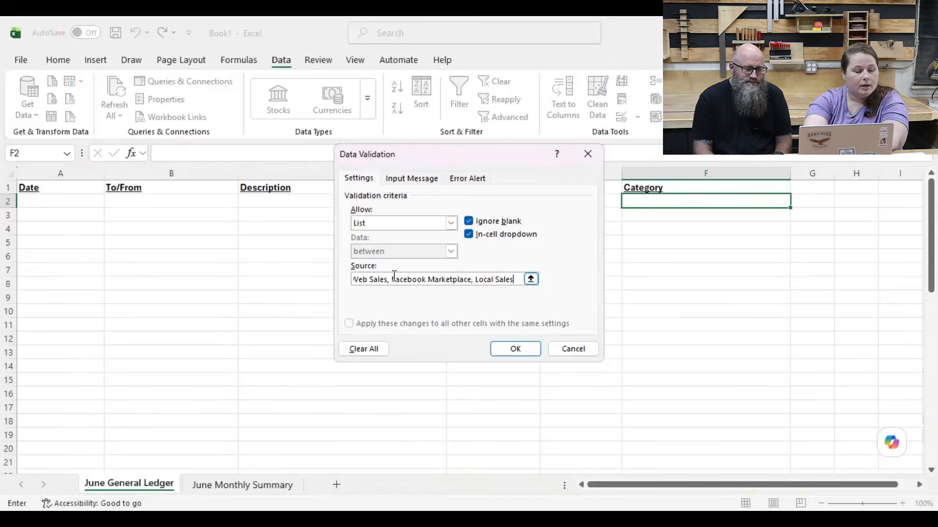
text(,)
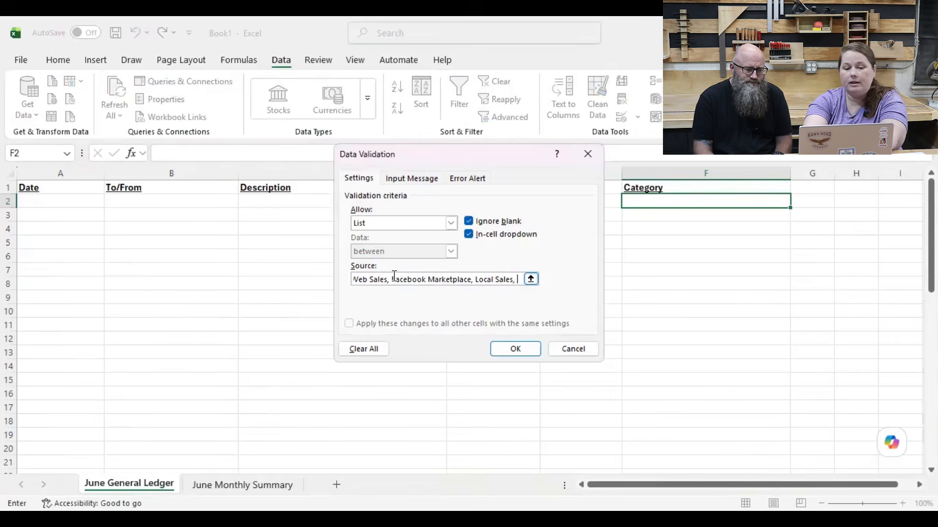
text( Sales)
text( Ta)
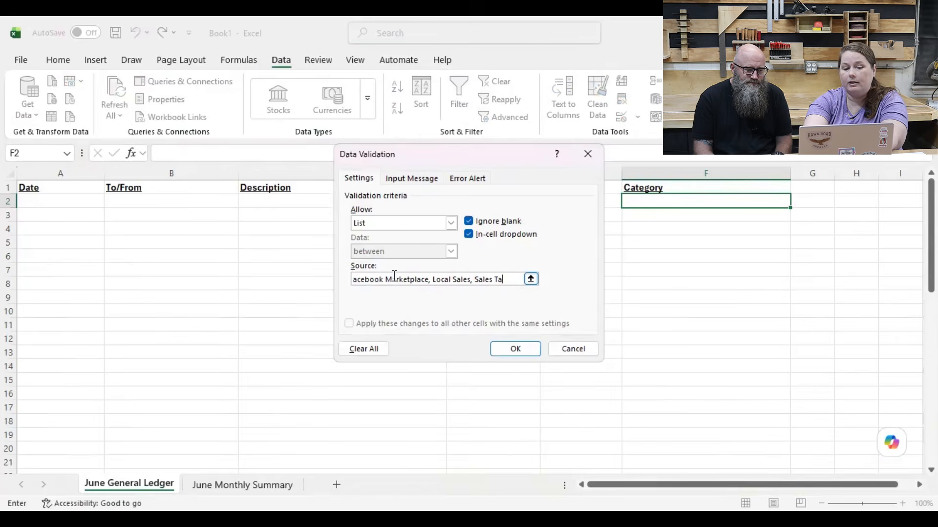
text(x Collected)
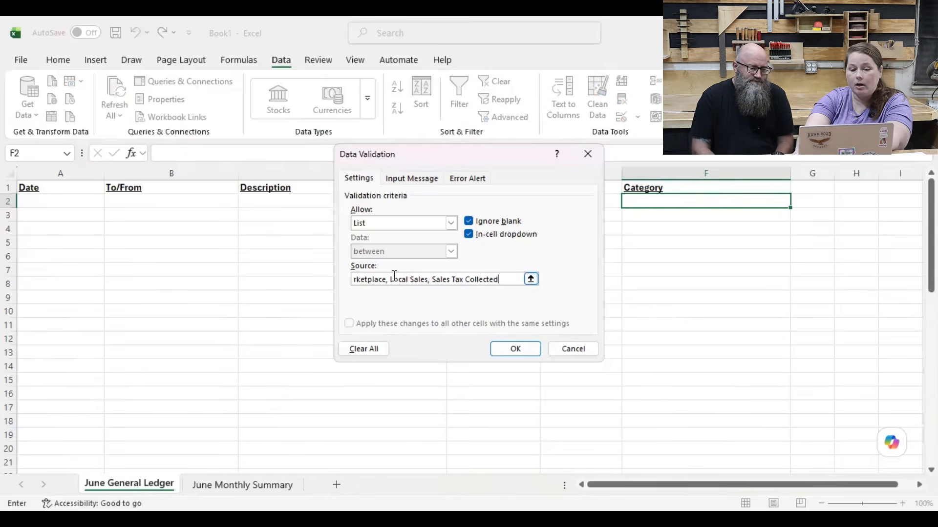
text(+)
key(Left)
key(Left)
key(Left)
key(Left)
key(Left)
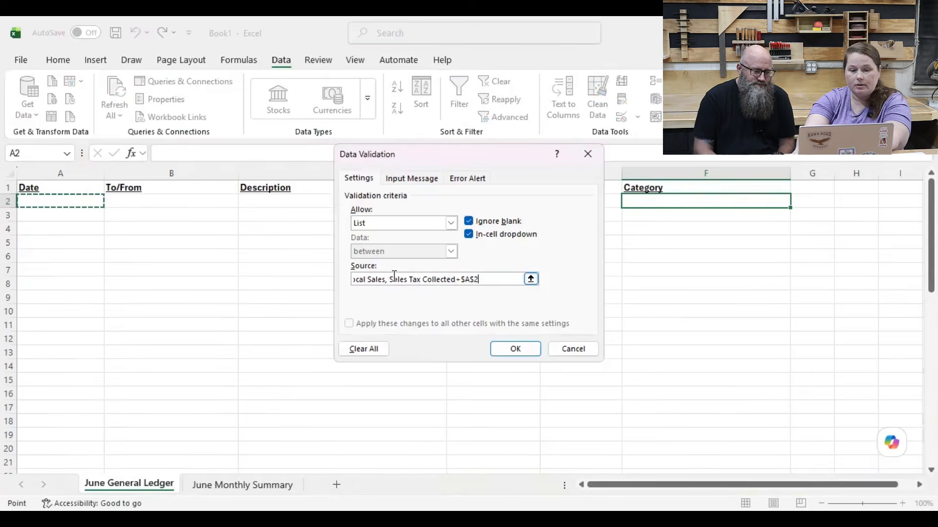
key(Right)
key(Right)
key(Right)
key(Right)
key(Right)
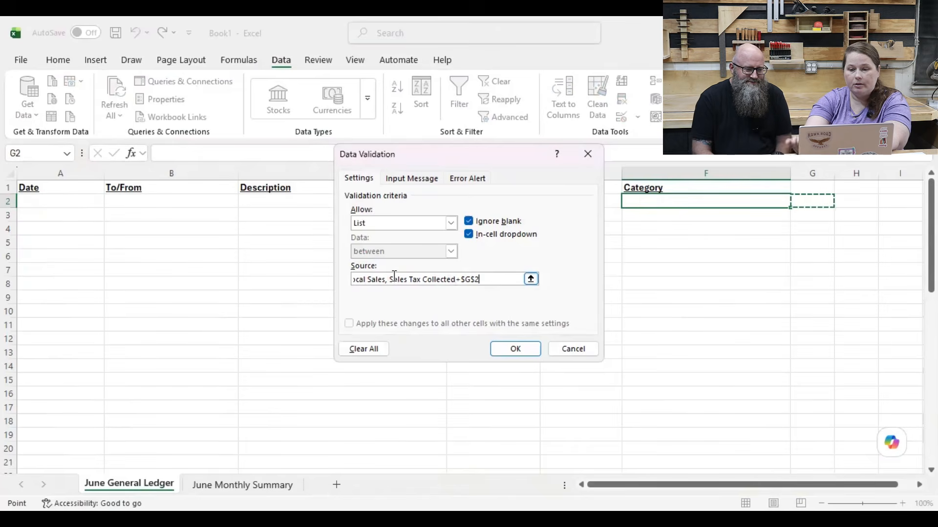
key(Left)
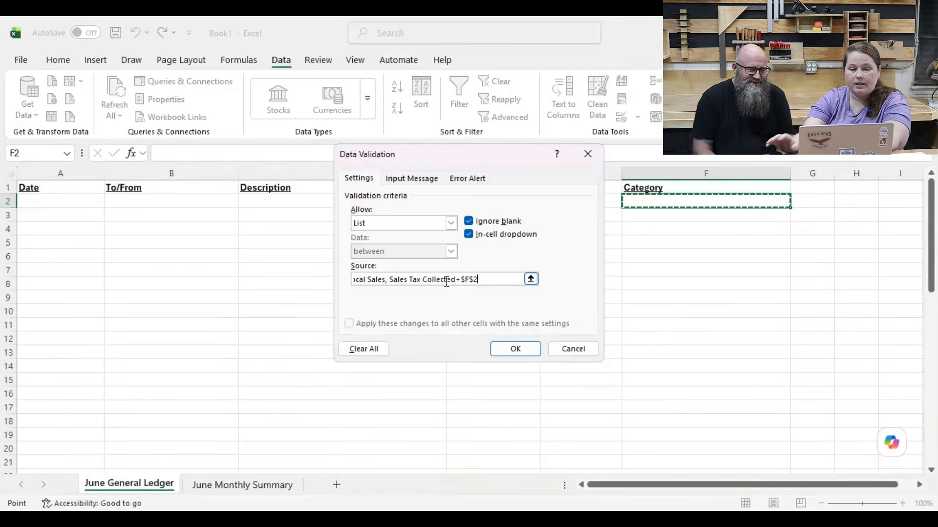
click(491, 279)
key(BackSpace)
key(BackSpace)
key(BackSpace)
key(BackSpace)
key(BackSpace)
key(BackSpace)
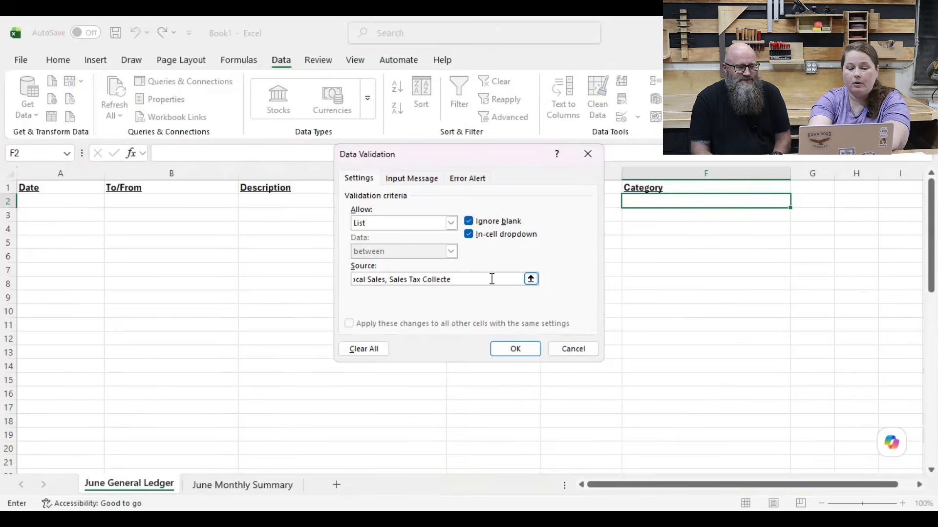
text(d)
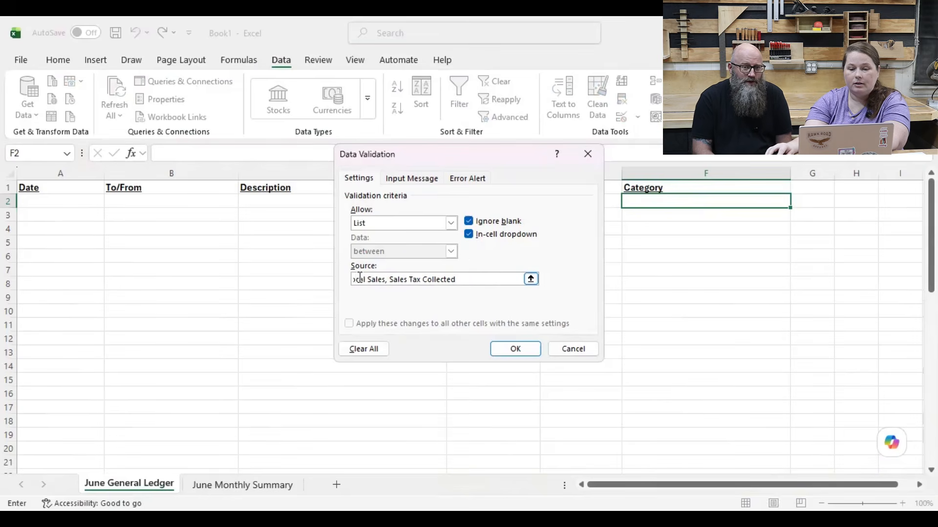
Step: Insert Processing Fees before Web Sales in the category source list and apply the validation to cell F2
click(530, 279)
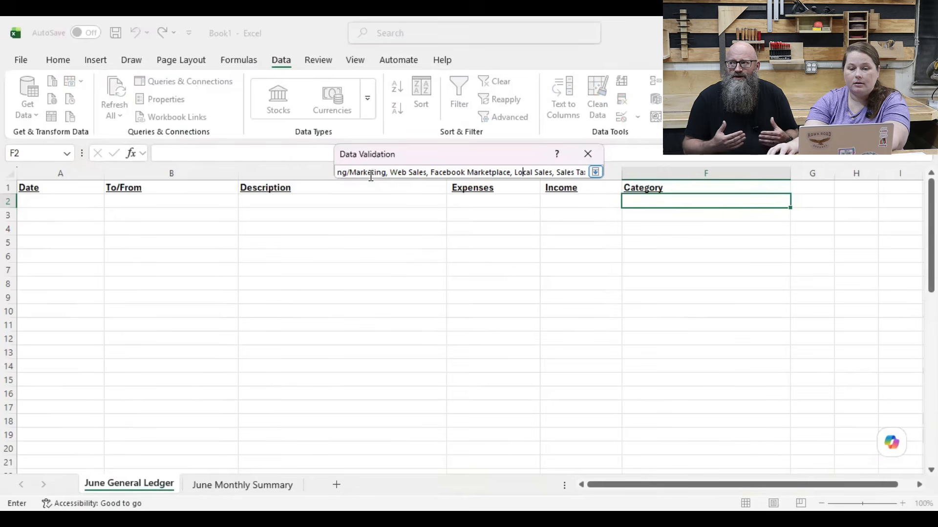
click(389, 172)
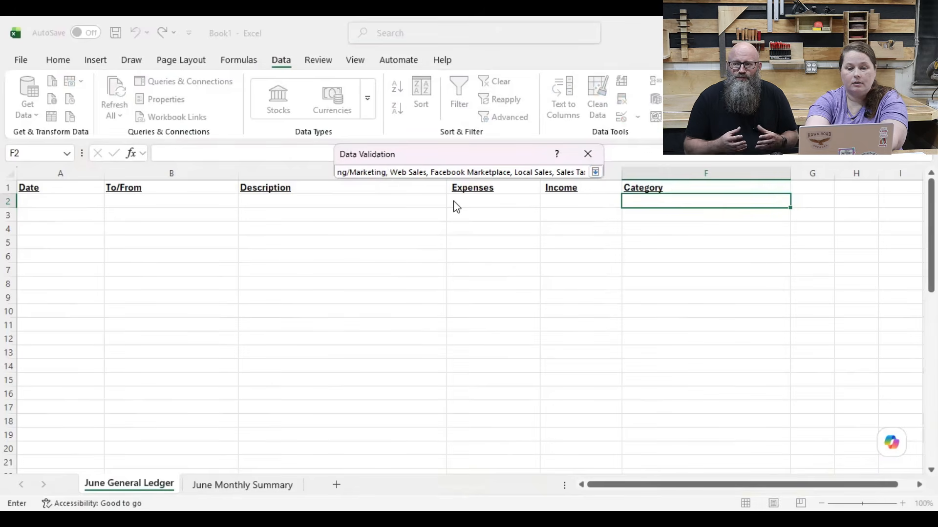
text(Processing fe)
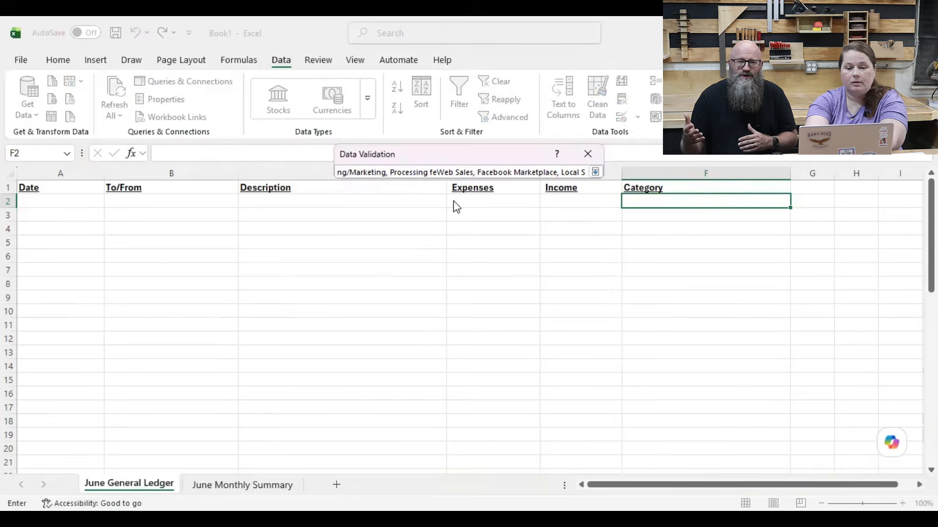
key(BackSpace)
key(BackSpace)
text(Fees,)
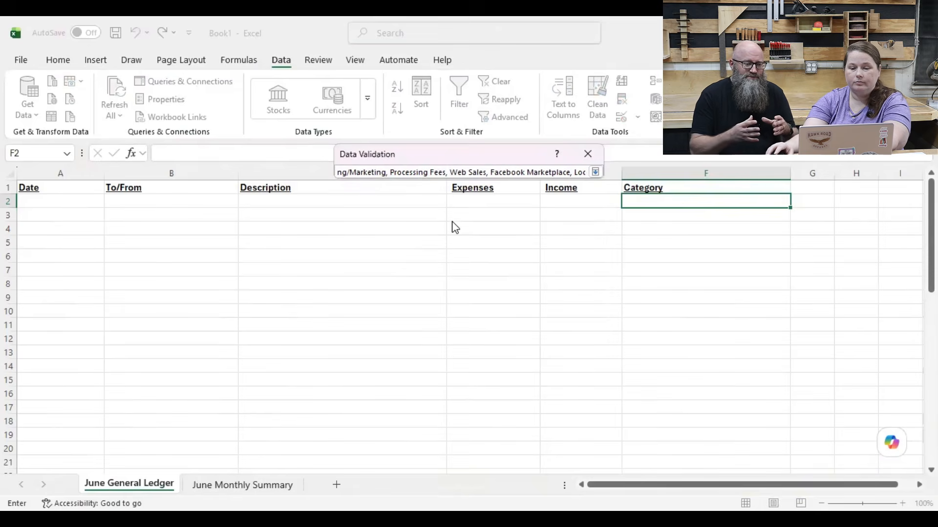
click(594, 173)
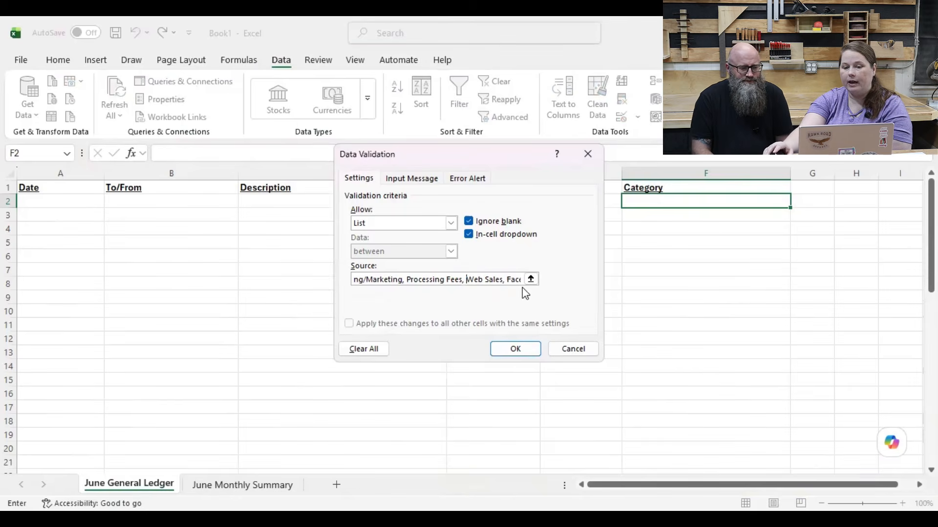
click(525, 350)
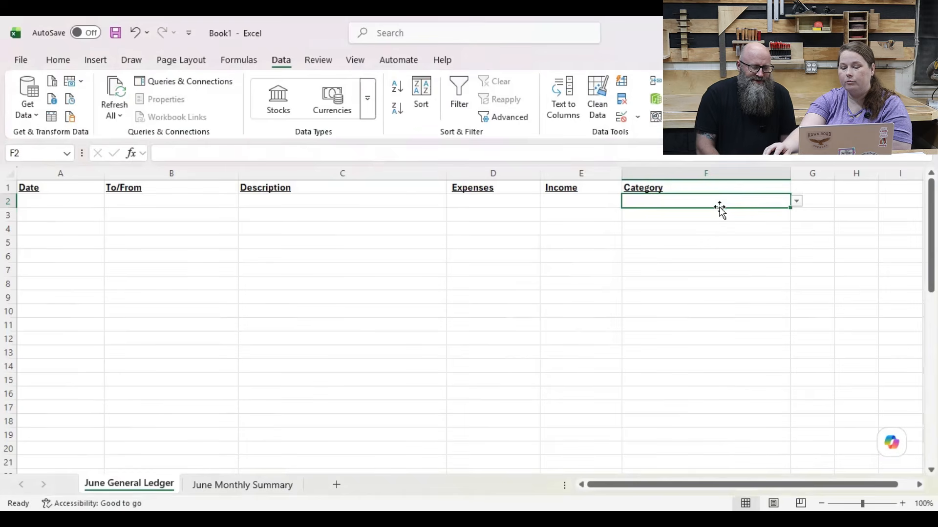
Step: Review the full list of category options in cell F2's dropdown
click(797, 202)
scroll(703, 290, down, 1)
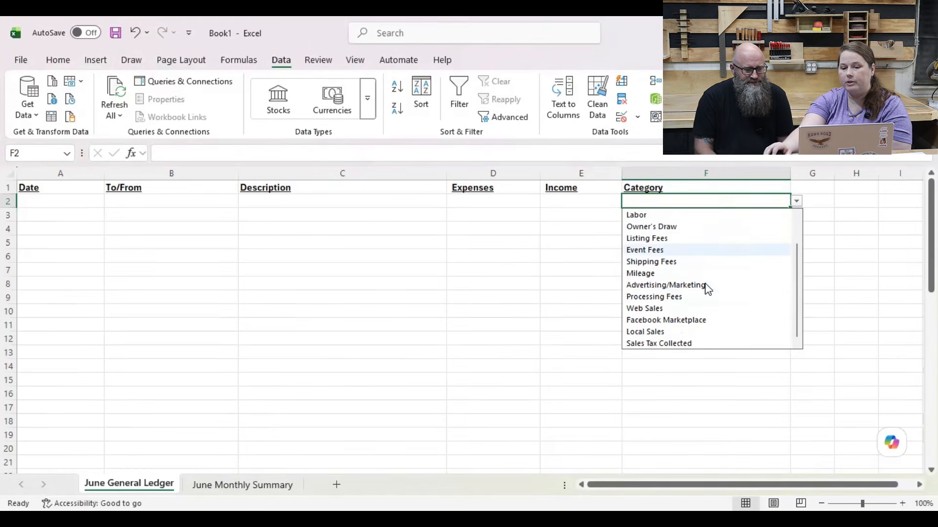
scroll(708, 309, up, 1)
scroll(691, 297, down, 1)
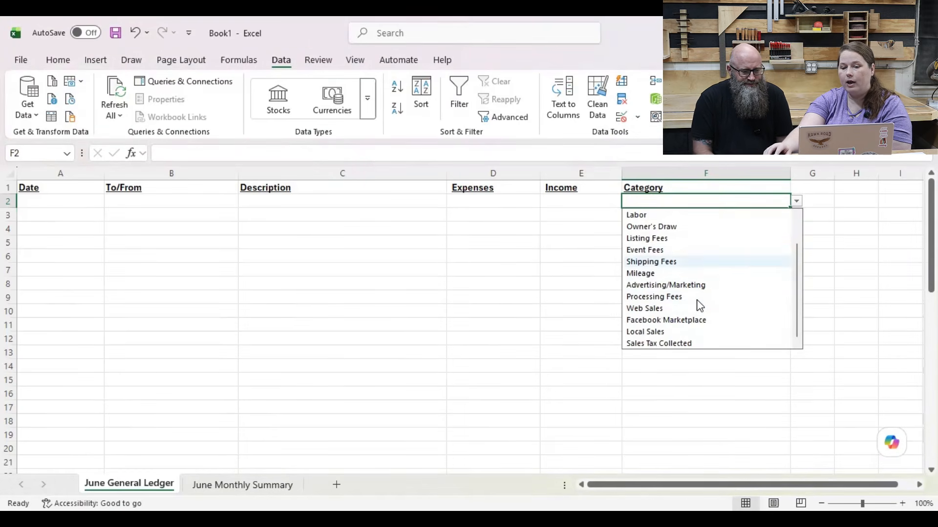
scroll(686, 295, up, 1)
click(594, 228)
click(593, 228)
Step: Copy the category dropdown from cell F2 down the Category column through row 50
click(716, 200)
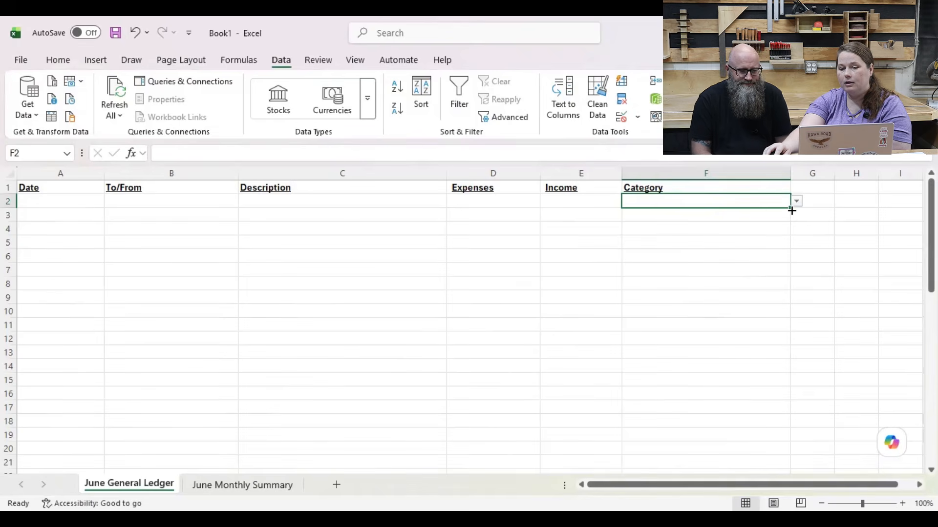
drag(792, 210, 777, 438)
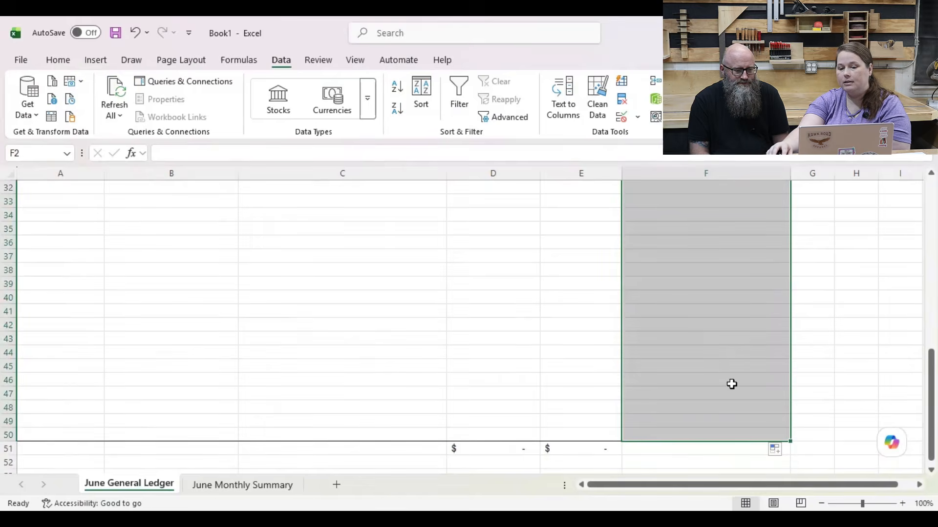
scroll(731, 385, up, 10)
Step: Check several cells further down the Category column for the copied dropdown, examining the options in F8
click(727, 234)
click(742, 299)
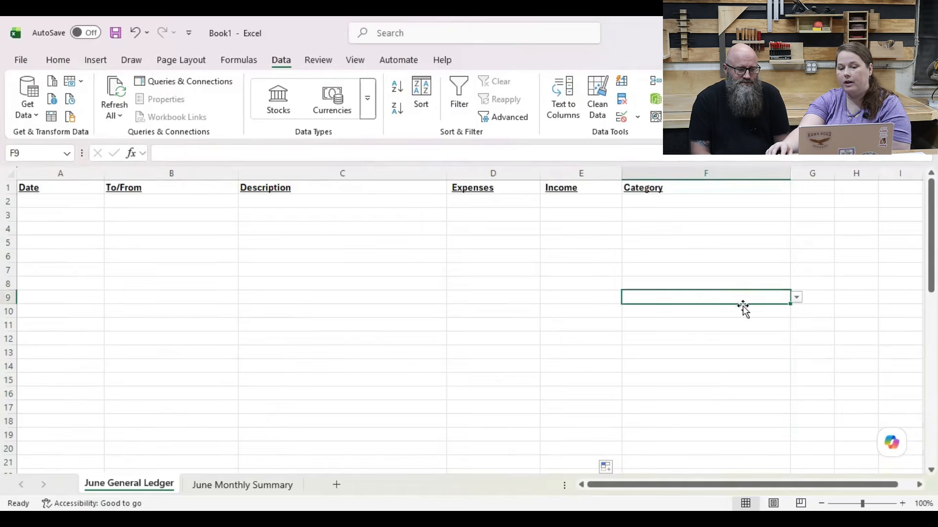
click(719, 375)
click(737, 285)
click(796, 284)
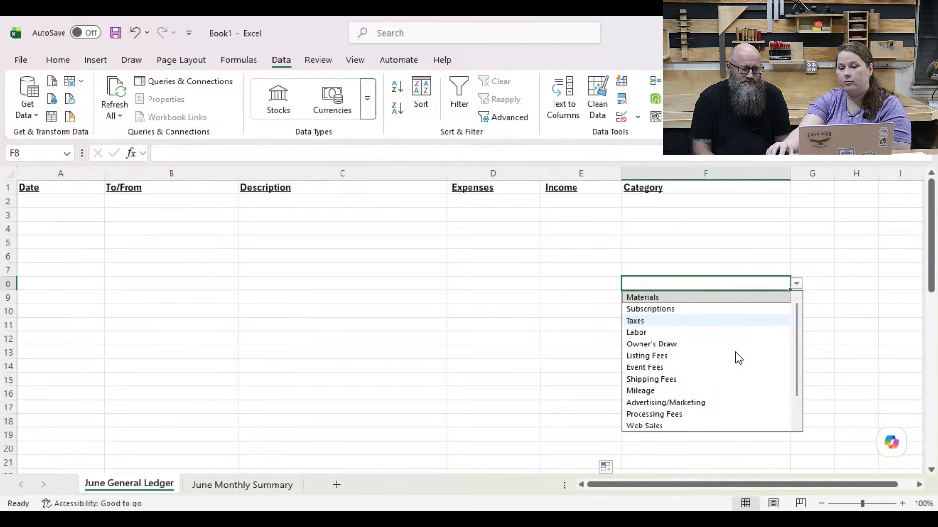
scroll(735, 381, down, 1)
scroll(733, 382, up, 1)
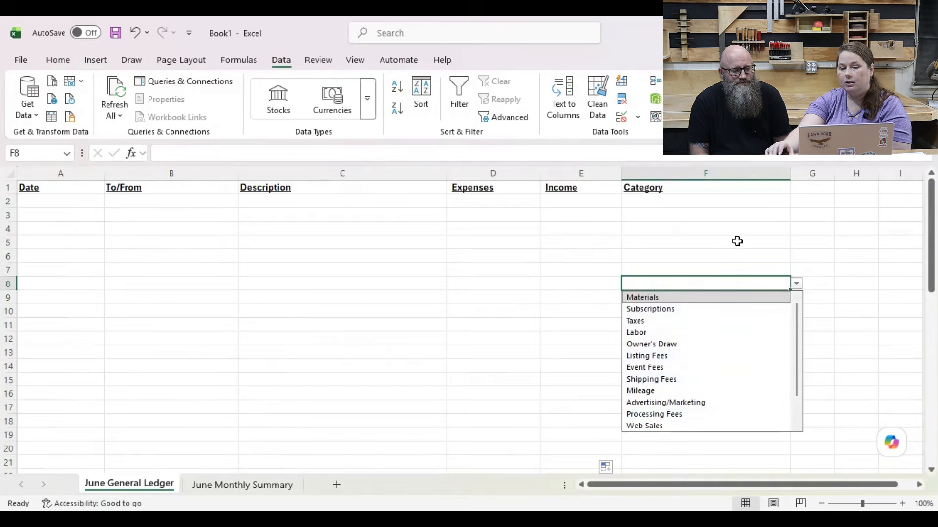
click(728, 204)
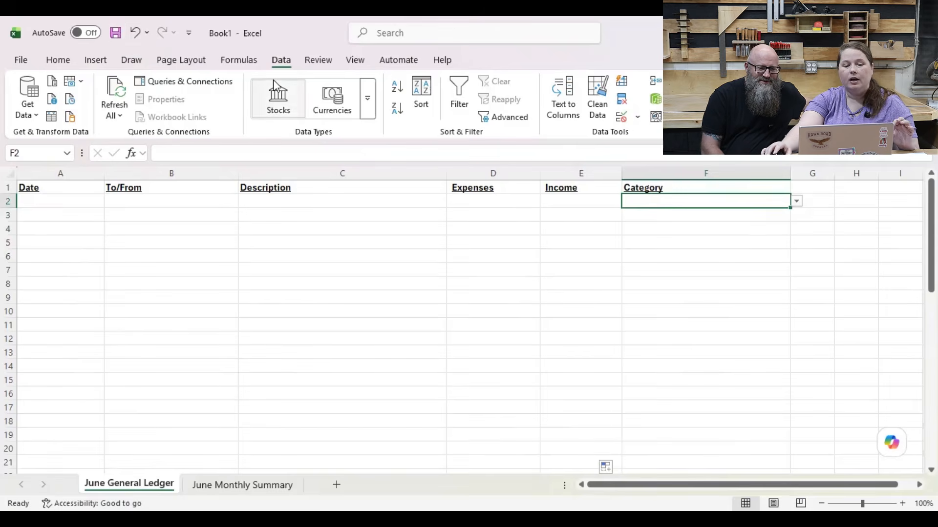
Step: Start the first ledger entry in row 2 with the date 6/1/26 and Lowes as the To/From party
click(444, 284)
click(63, 200)
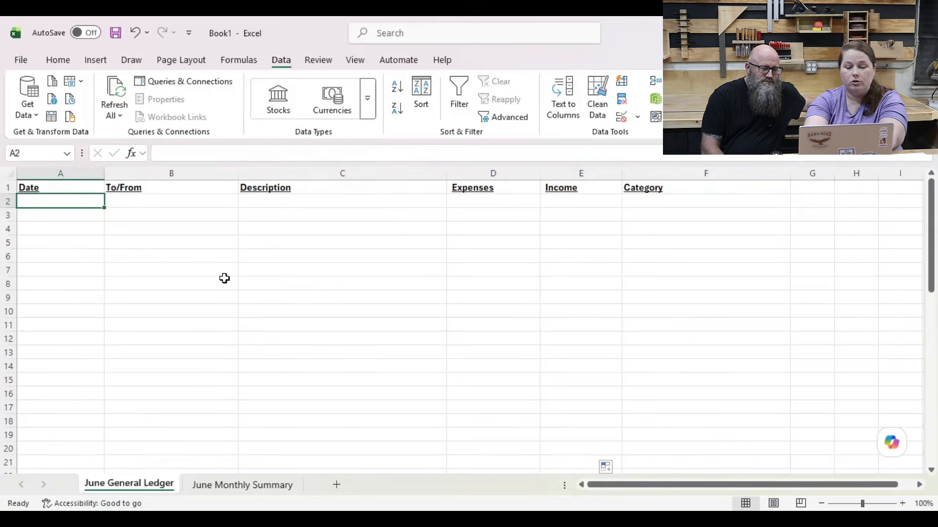
text(6/)
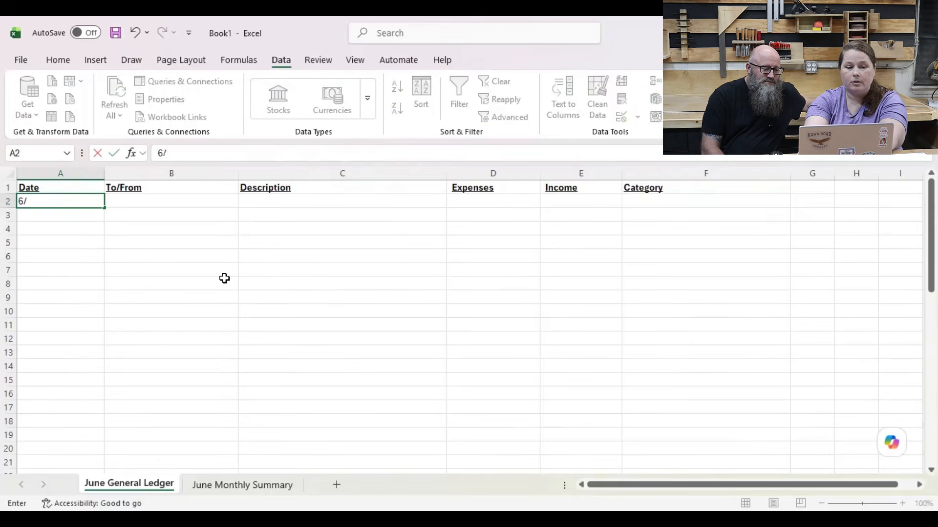
text(1/2026)
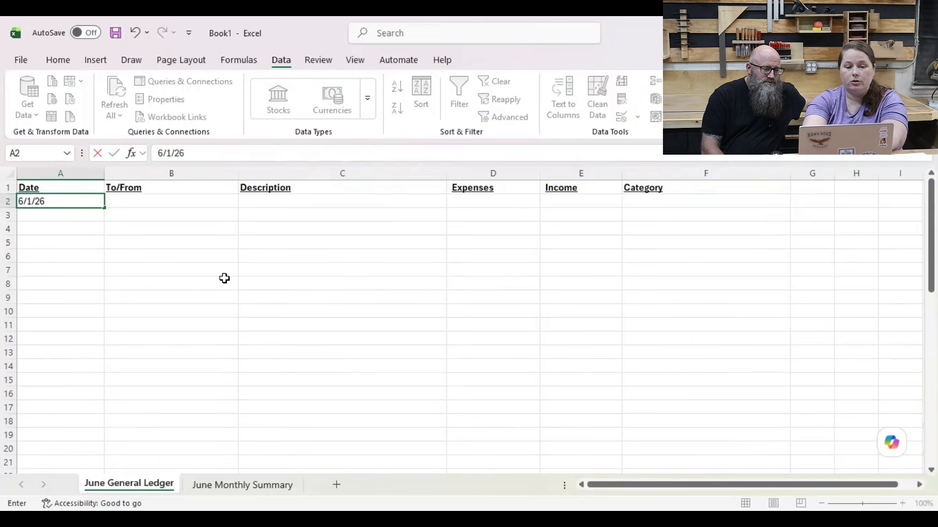
key(Tab)
text(Lowes)
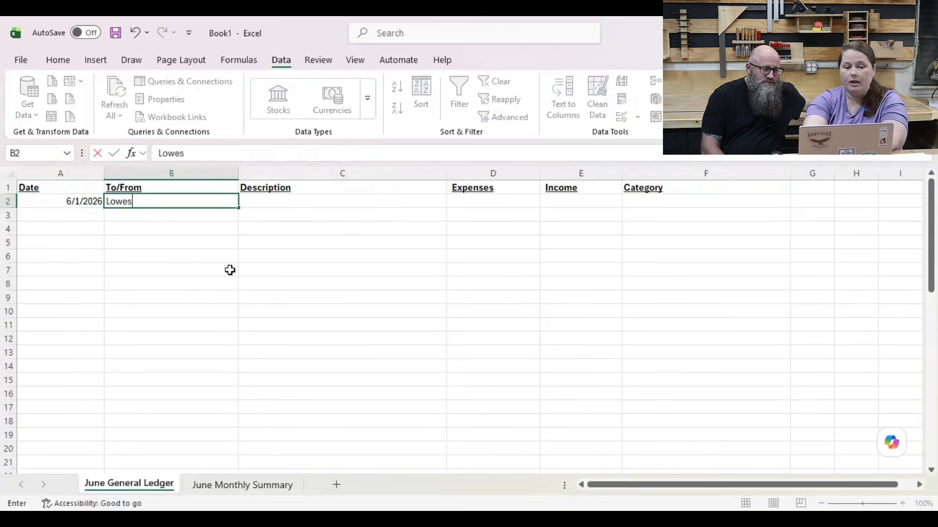
key(Tab)
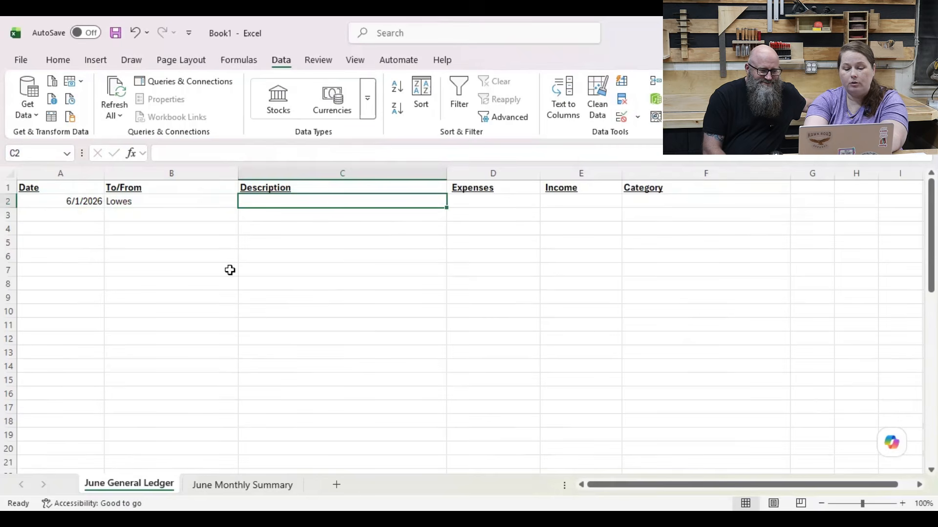
Step: Enter 4x8 Plywood as the description of the Lowes entry
text(4x)
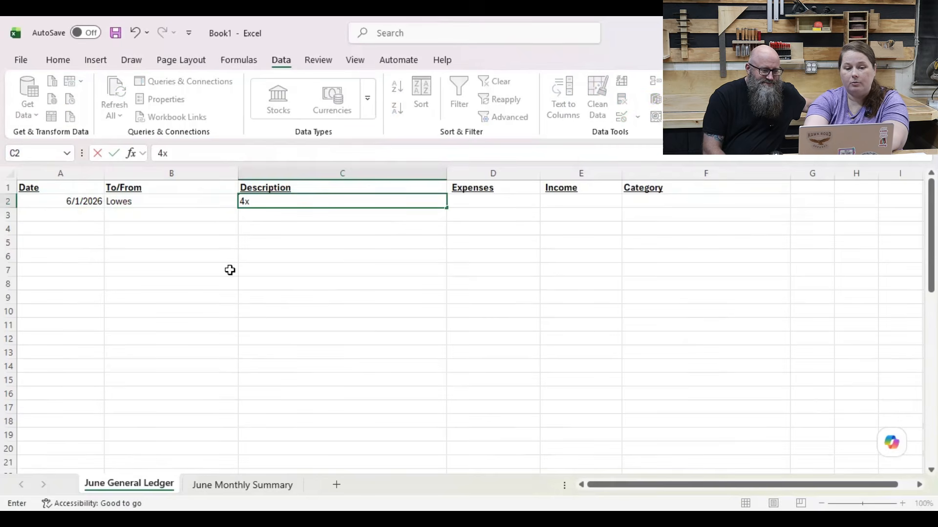
text(8 Plywood)
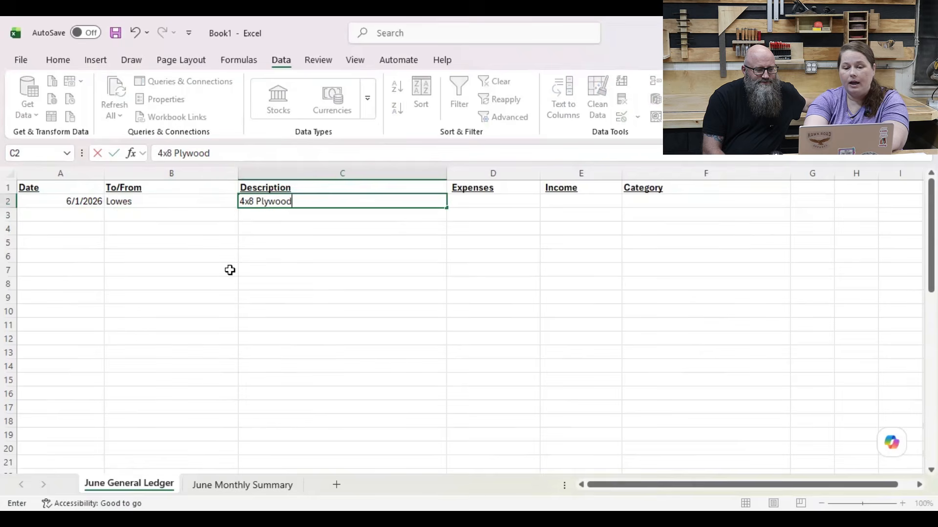
key(Tab)
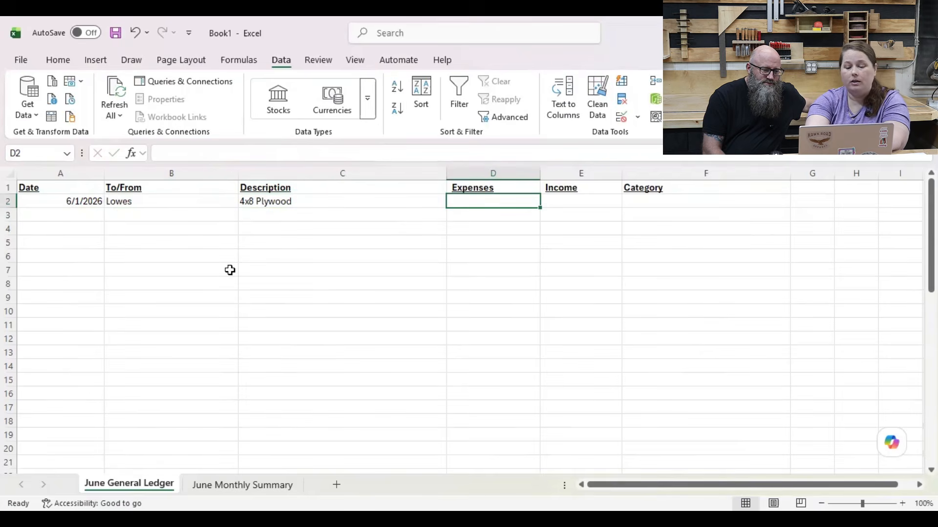
click(232, 270)
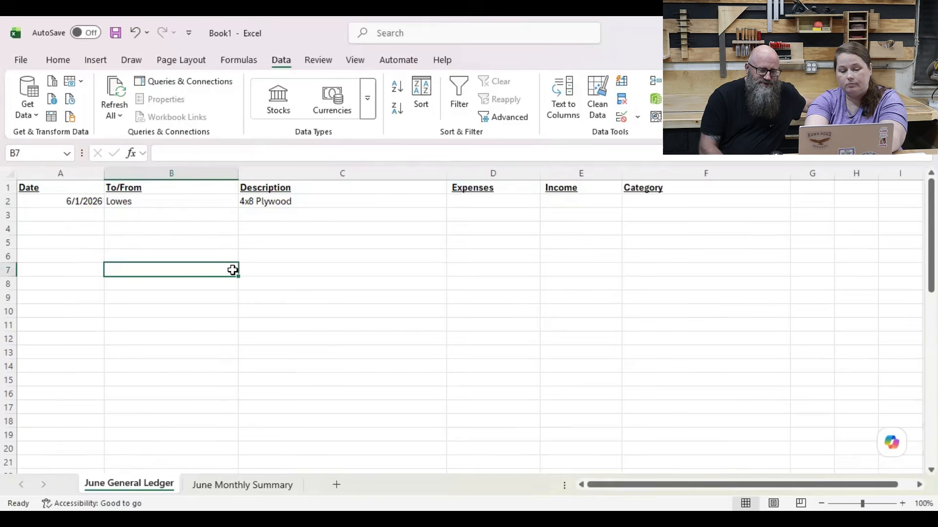
text(42)
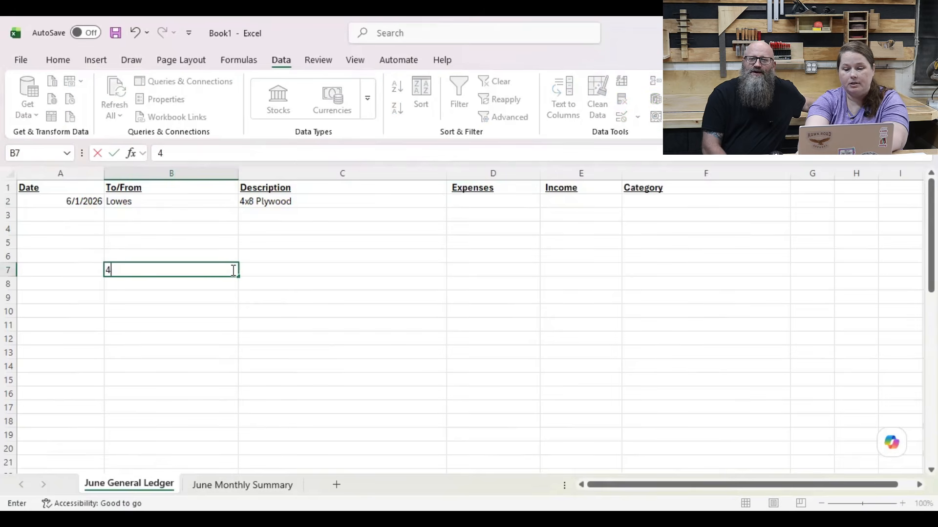
key(BackSpace)
key(BackSpace)
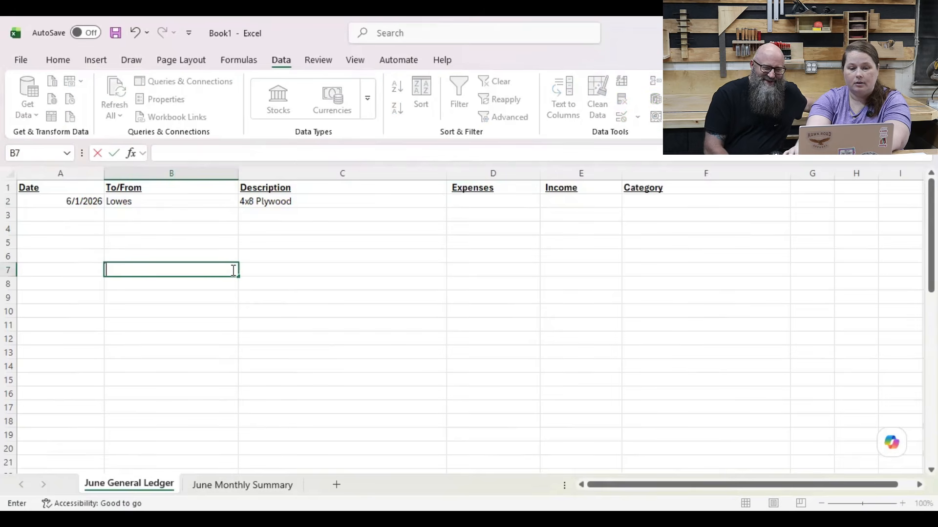
key(Up)
key(Up)
key(Up)
key(Up)
key(Up)
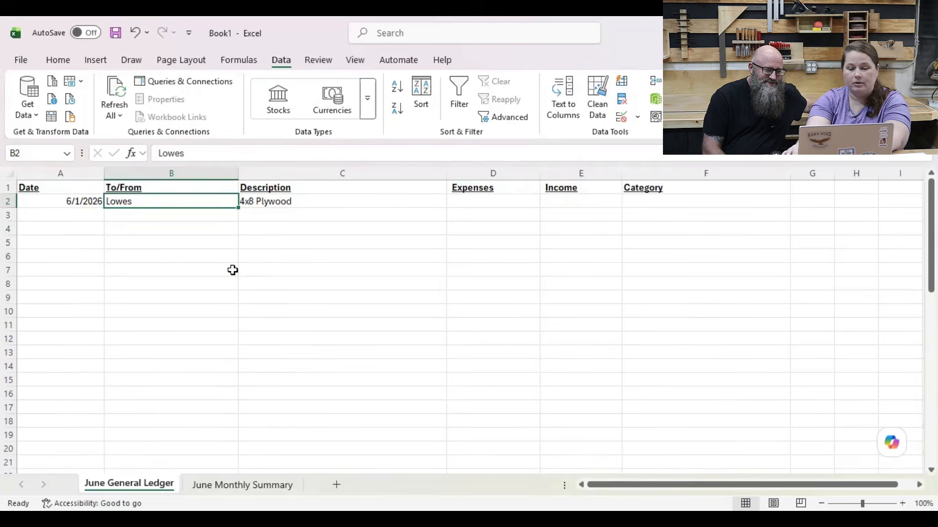
key(Right)
key(Right)
key(Right)
key(Left)
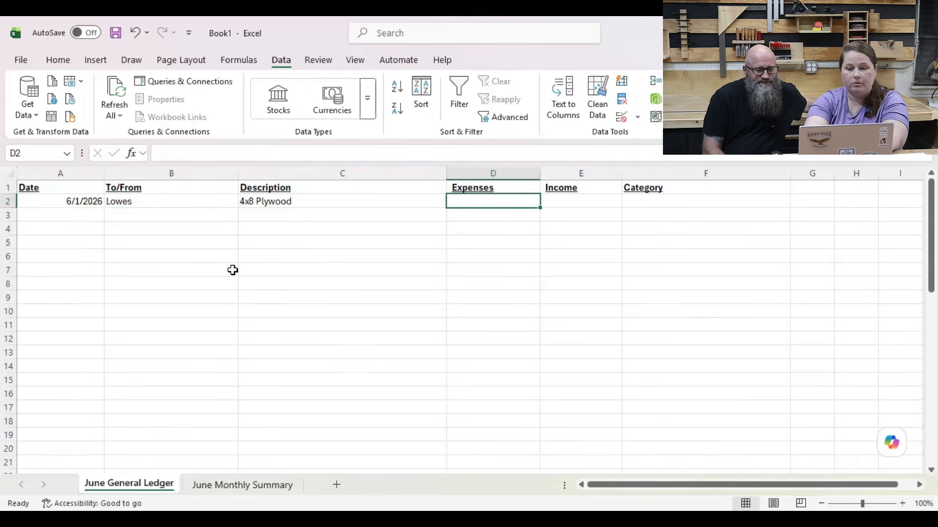
Step: Complete the Lowes entry in row 2 with an expense of 42 and the Materials category
text(42)
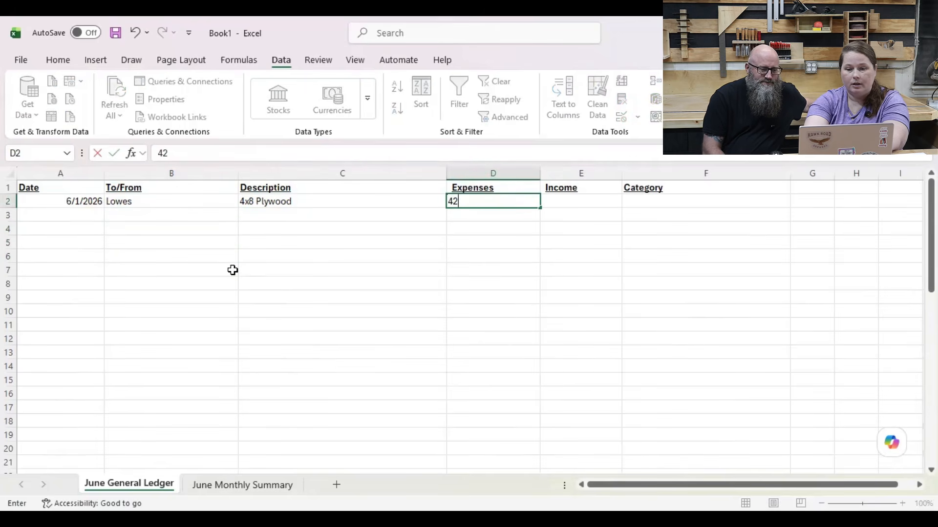
key(Tab)
key(Tab)
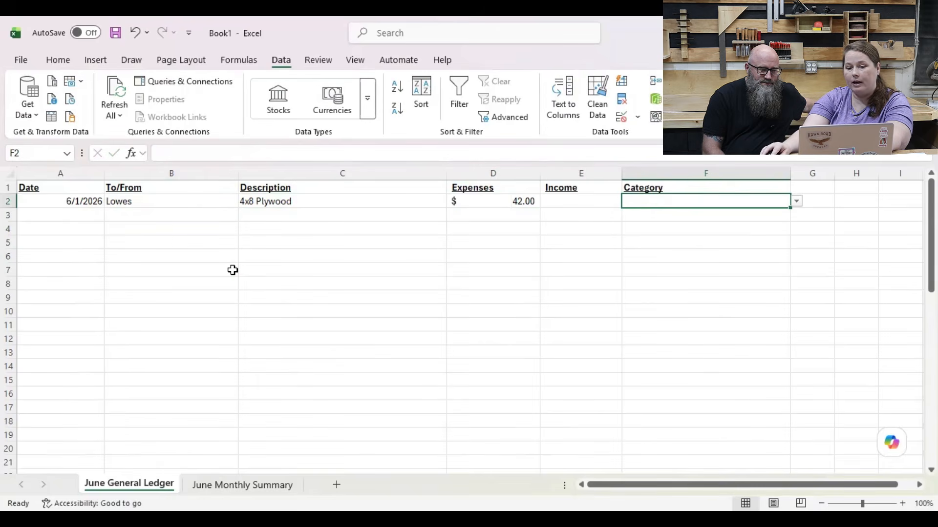
click(797, 201)
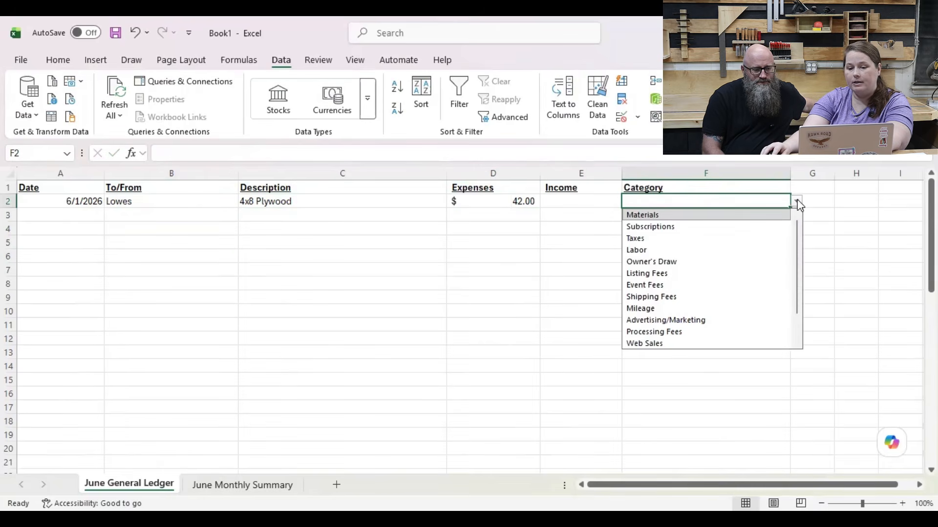
click(726, 221)
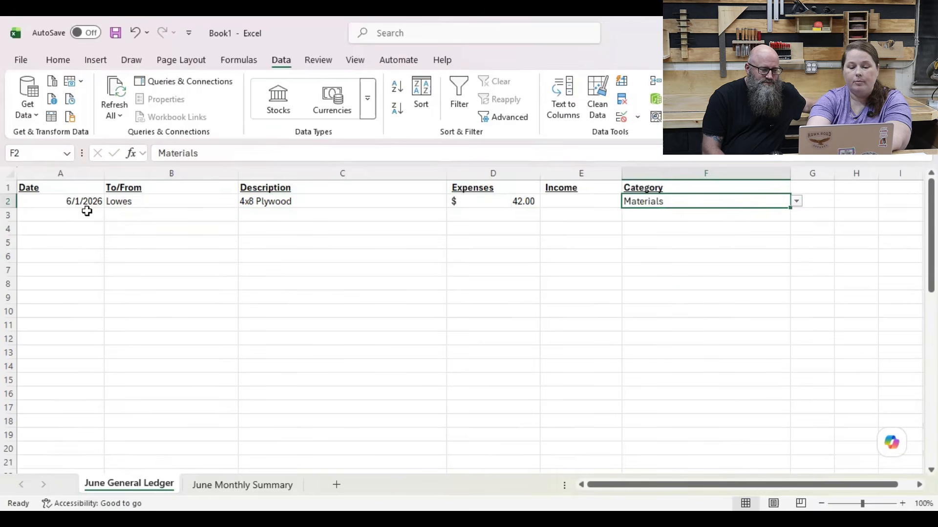
Step: Start the second ledger entry in row 3 with the date 6/1/2026 and Canva as the To/From party
click(101, 215)
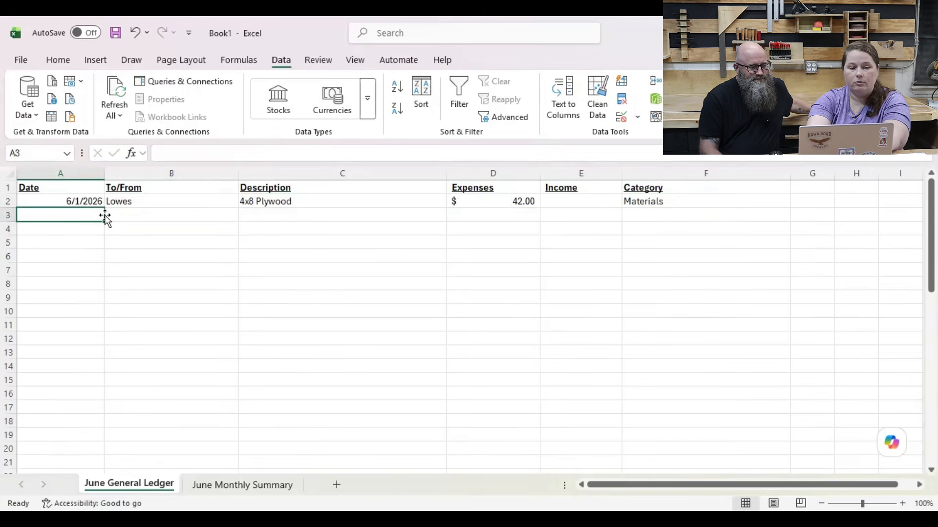
text(6/1/)
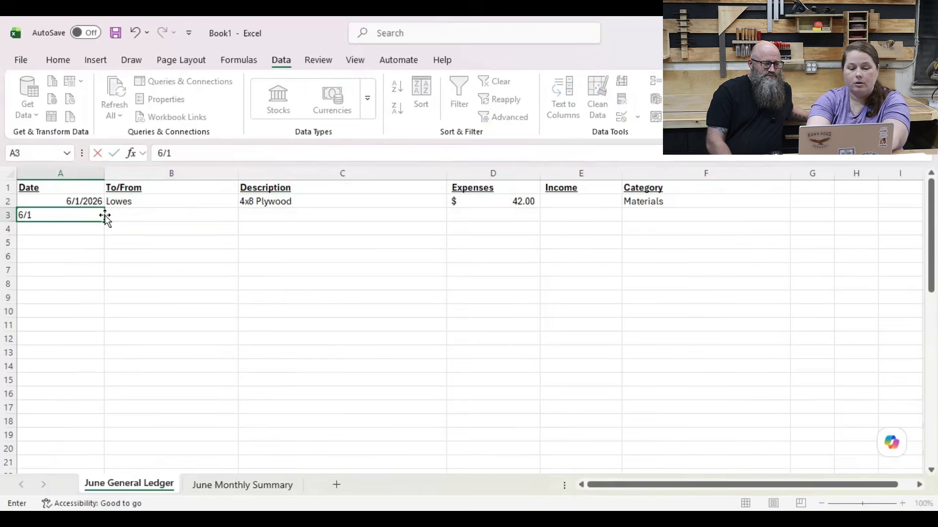
text(2026)
key(Tab)
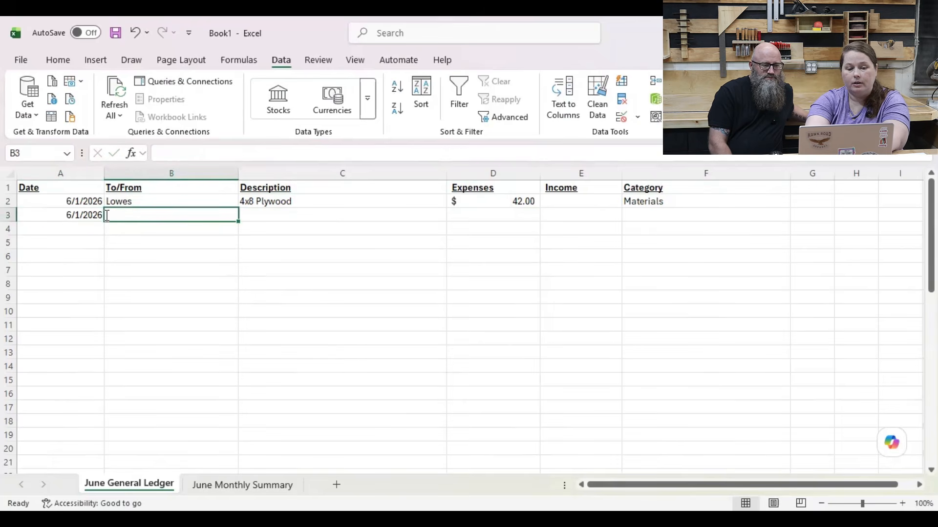
text(Canv a)
key(BackSpace)
key(BackSpace)
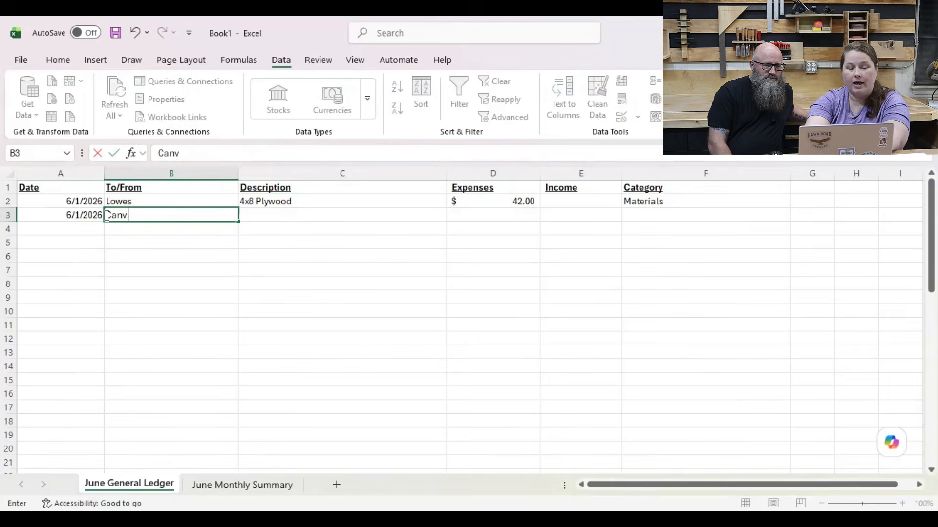
text(a)
key(Tab)
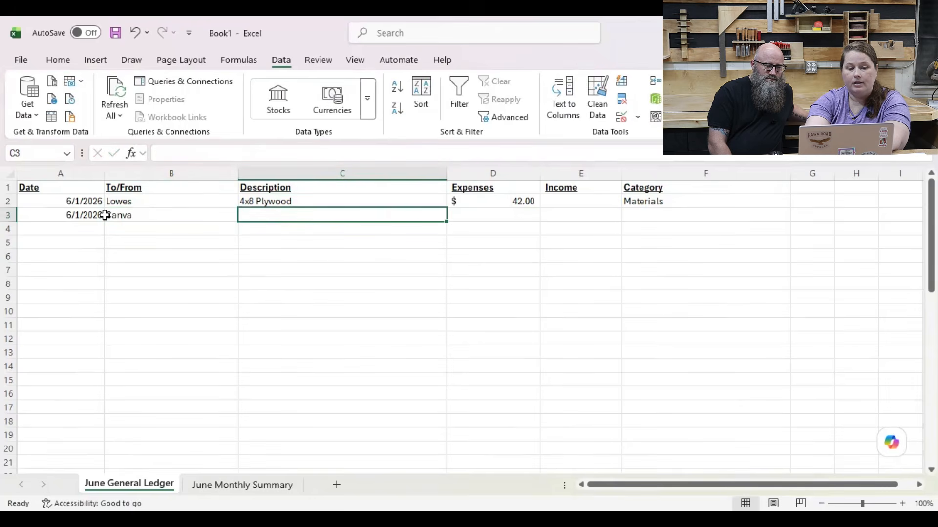
Step: Enter Subscription to Canva as the description of the row 3 entry
text(Subs)
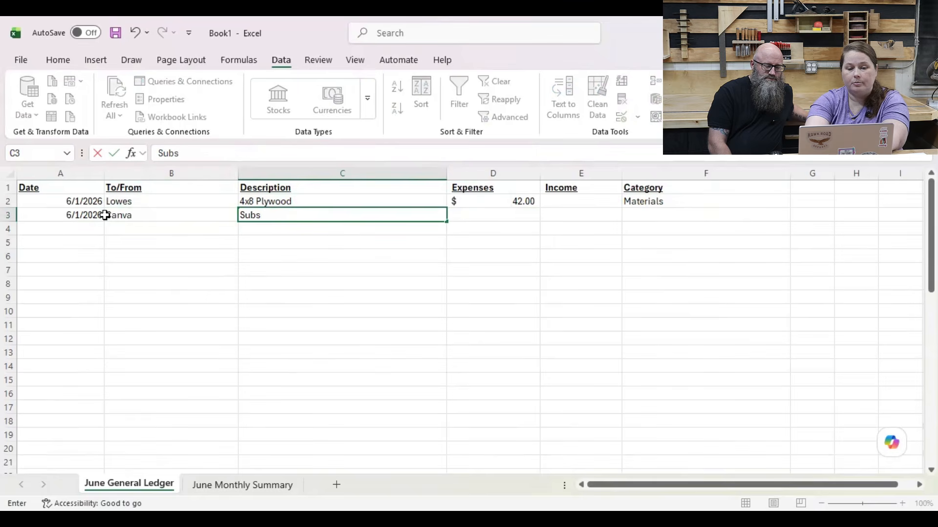
text(cript)
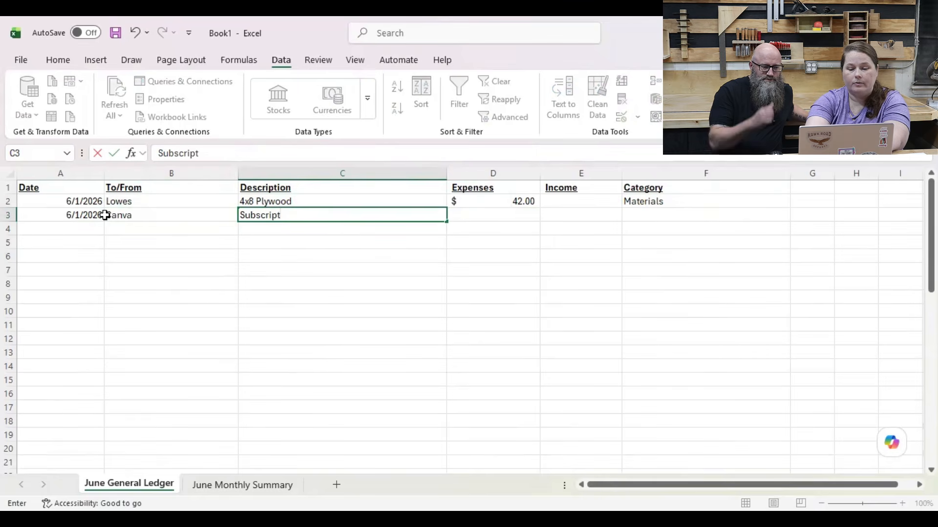
text(ion)
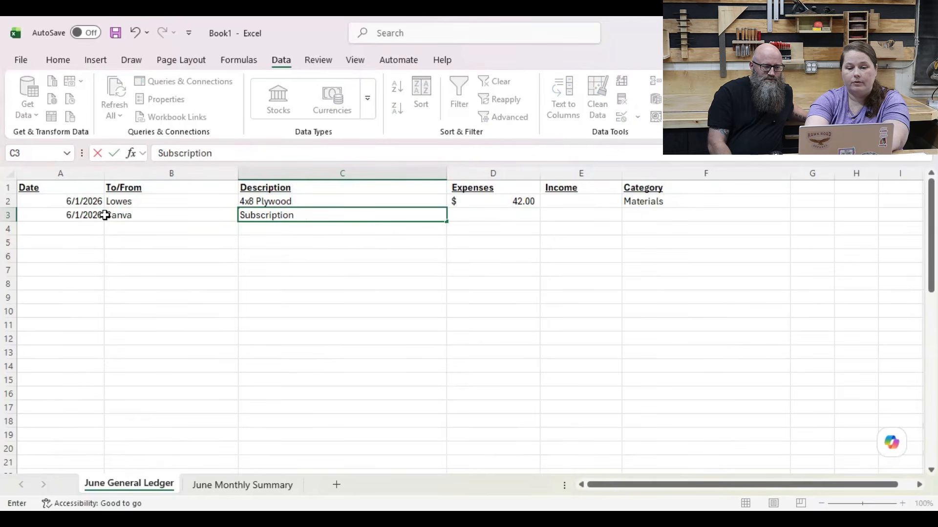
text( to Canva)
key(Tab)
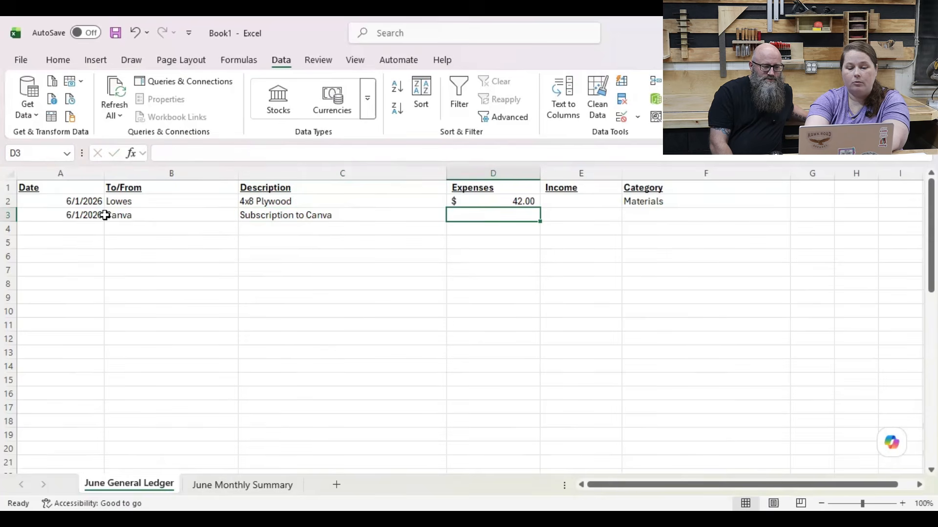
Step: Complete the Canva entry with an expense of 15.99 and the Subscriptions category
text(15.99)
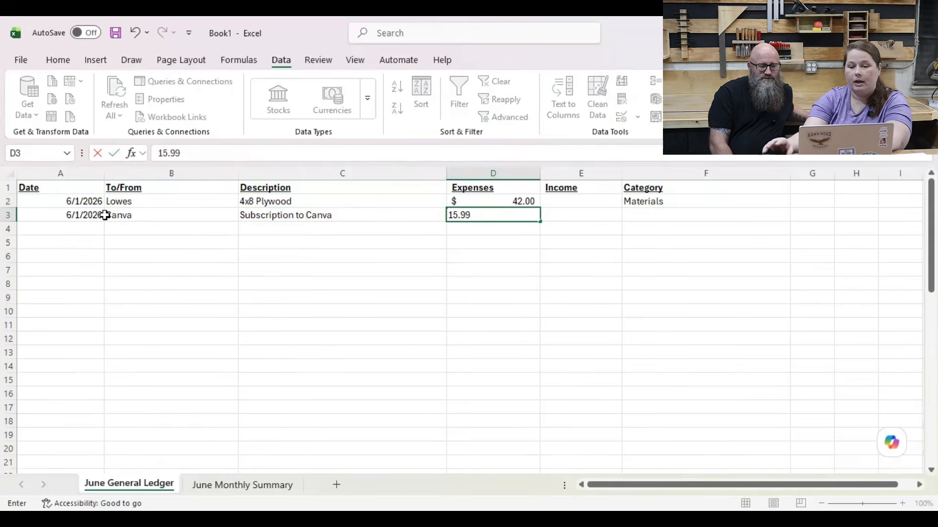
key(Tab)
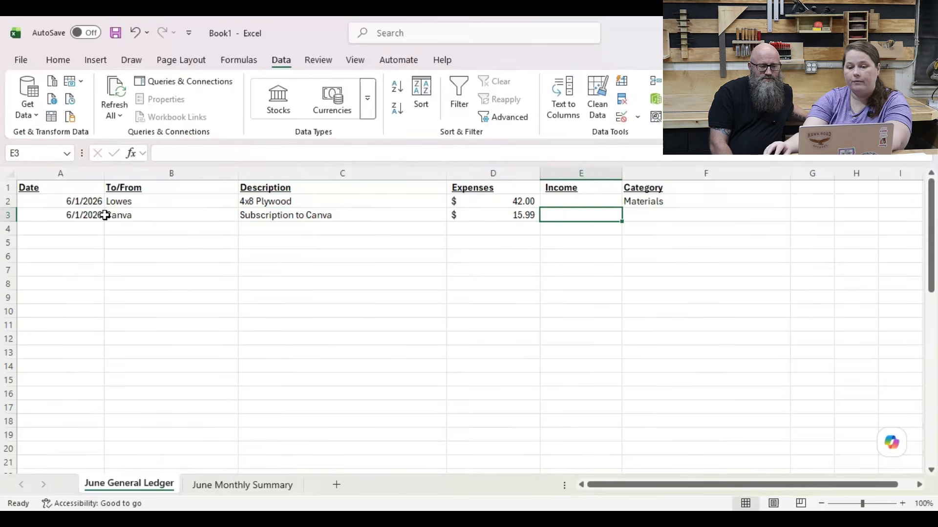
key(Tab)
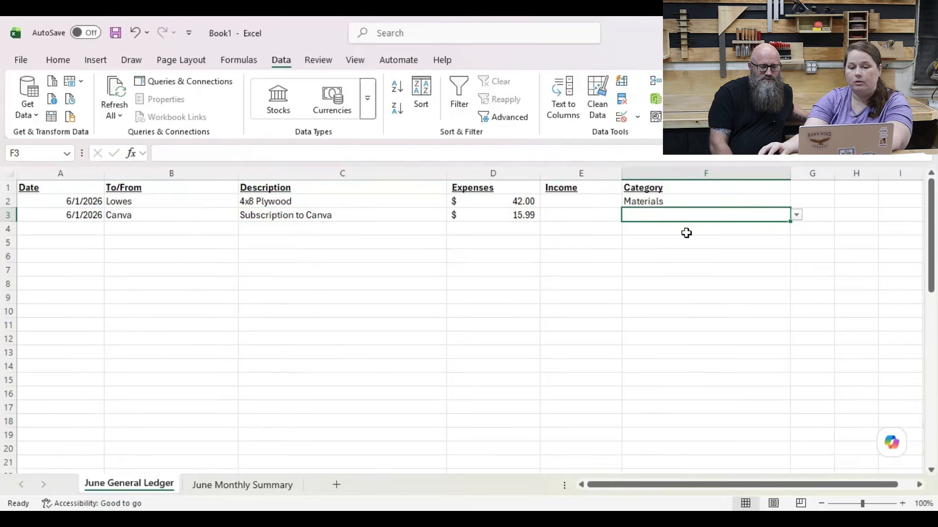
click(796, 215)
click(783, 240)
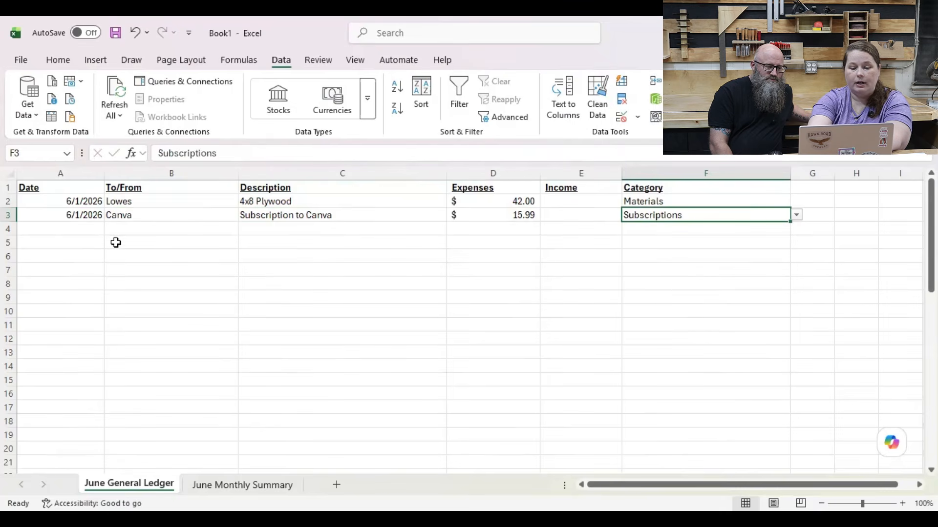
Step: Start the third ledger entry in row 4 with the date 6/2/26 and the customer's first name as the To/From party
click(75, 230)
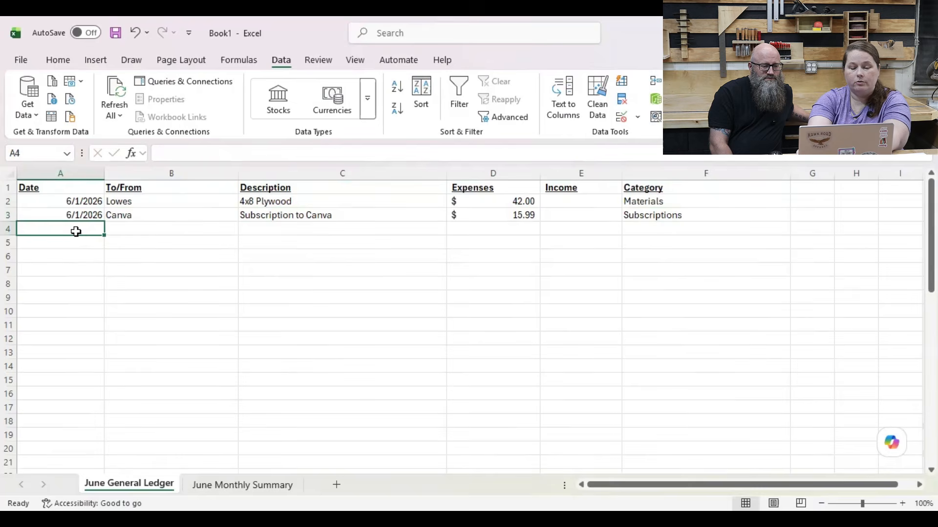
text(6/2)
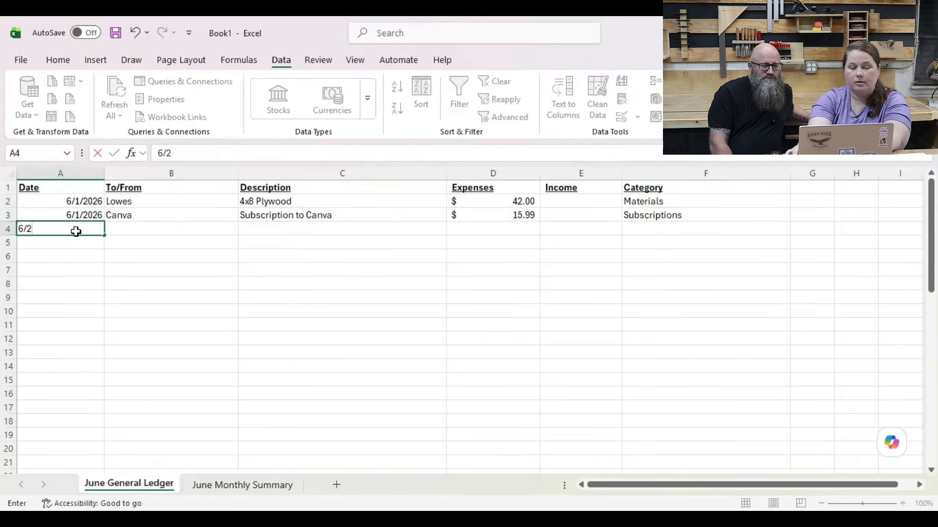
key(Tab)
click(76, 231)
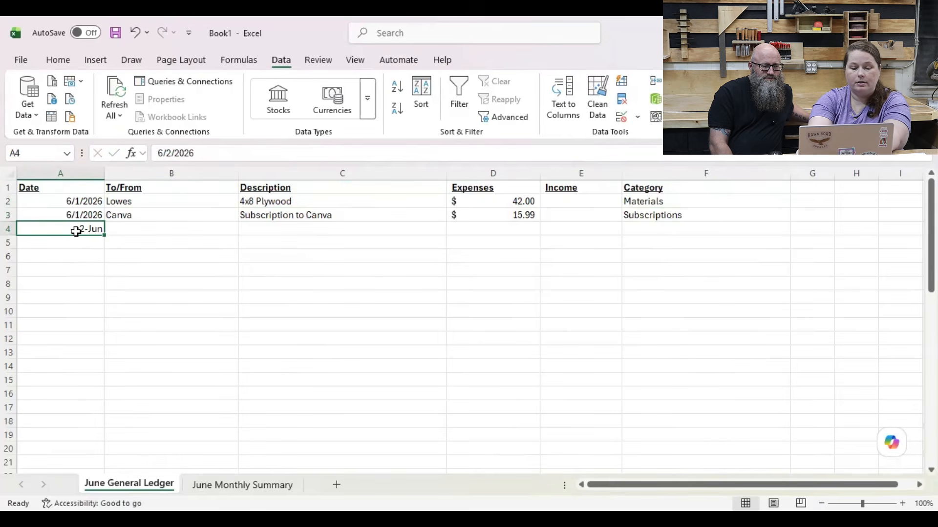
text(6/2/26)
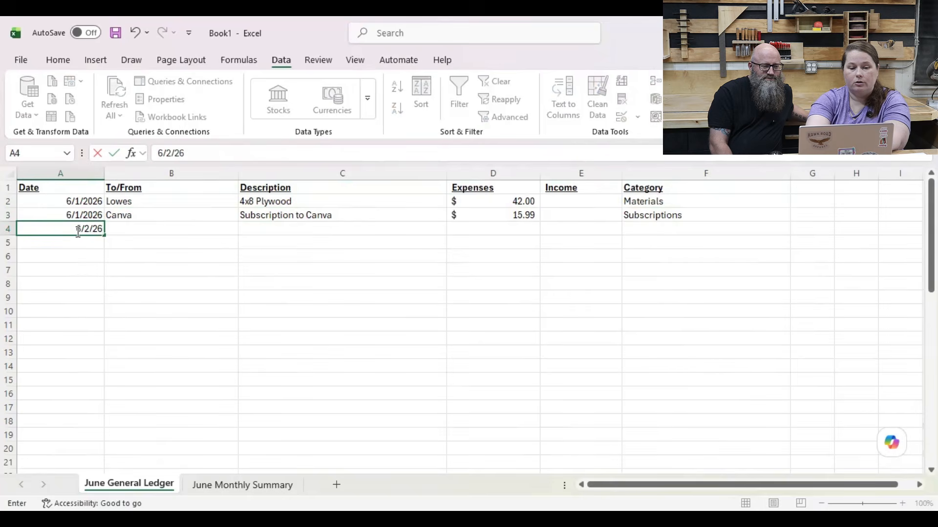
key(Tab)
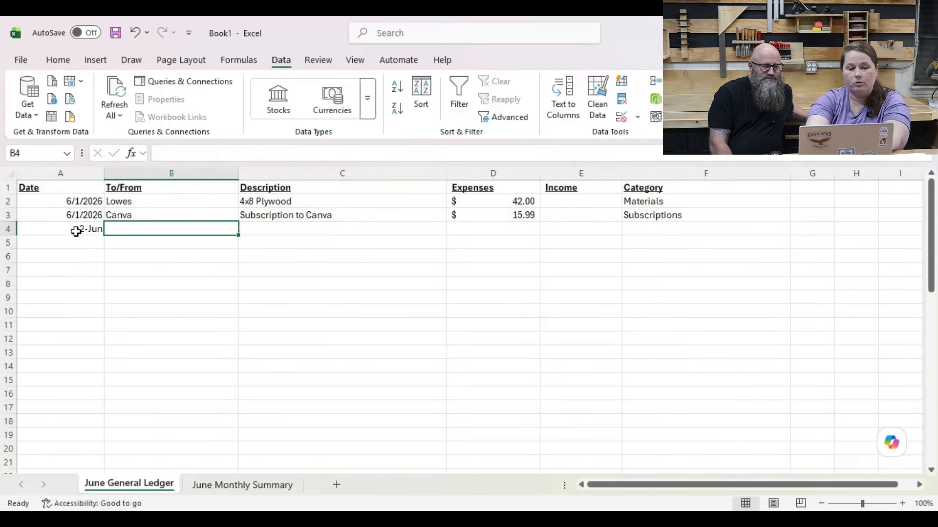
text(Chri)
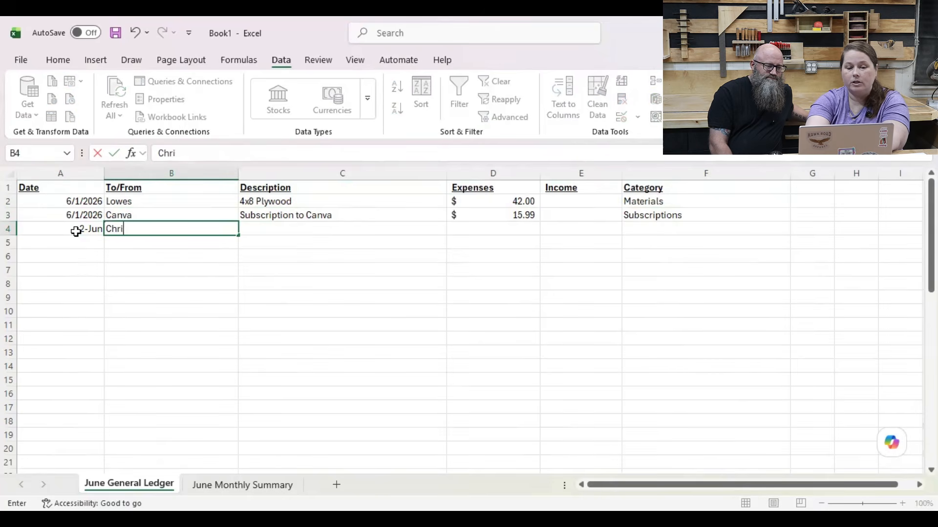
text(sty)
key(Tab)
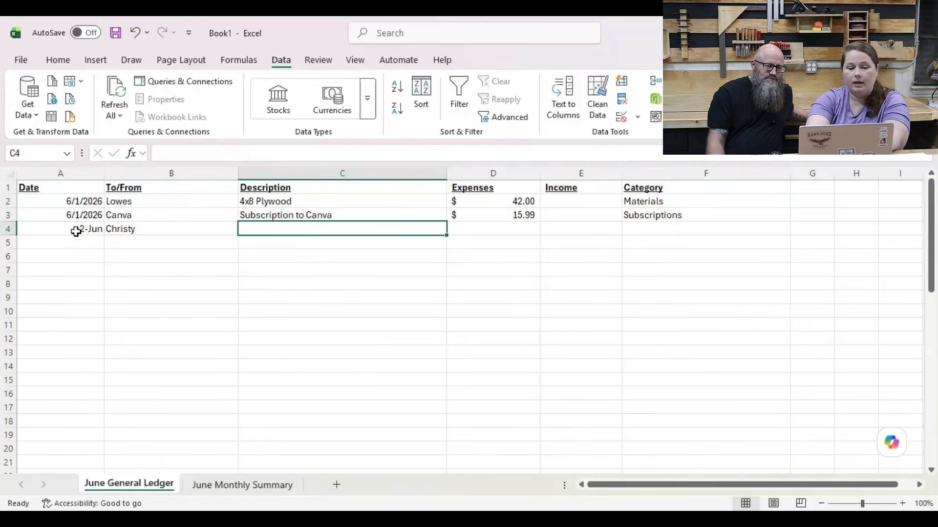
Step: Enter Door Leaner as the description of the row 4 entry and record 65 as its income
text(Door Leaner)
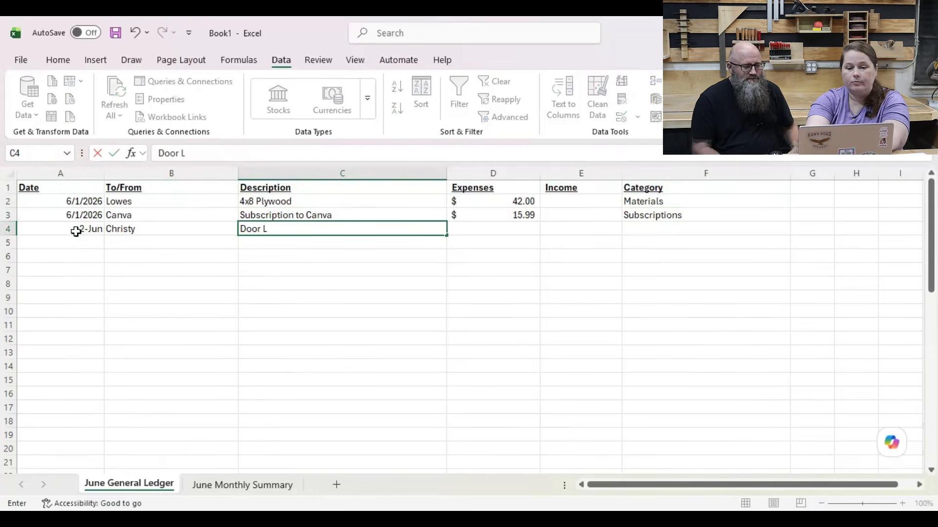
key(Tab)
key(Tab)
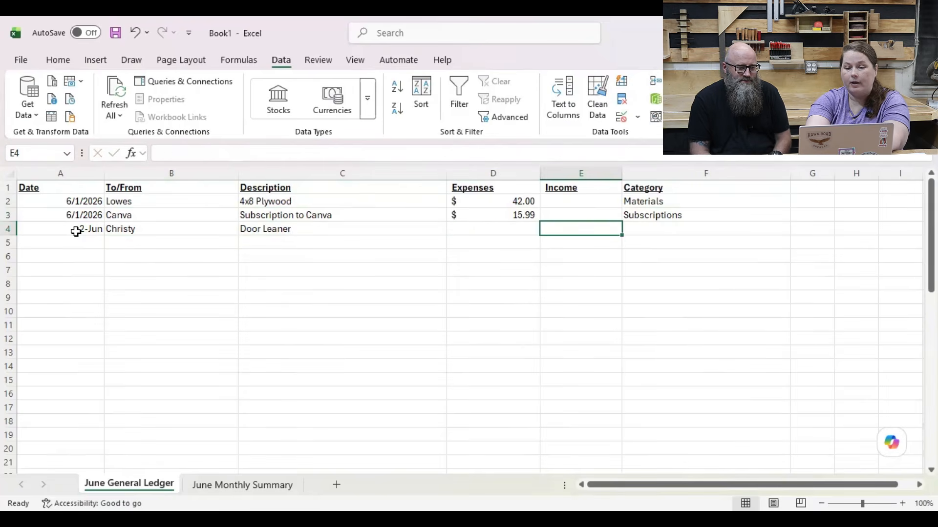
text(65)
key(Tab)
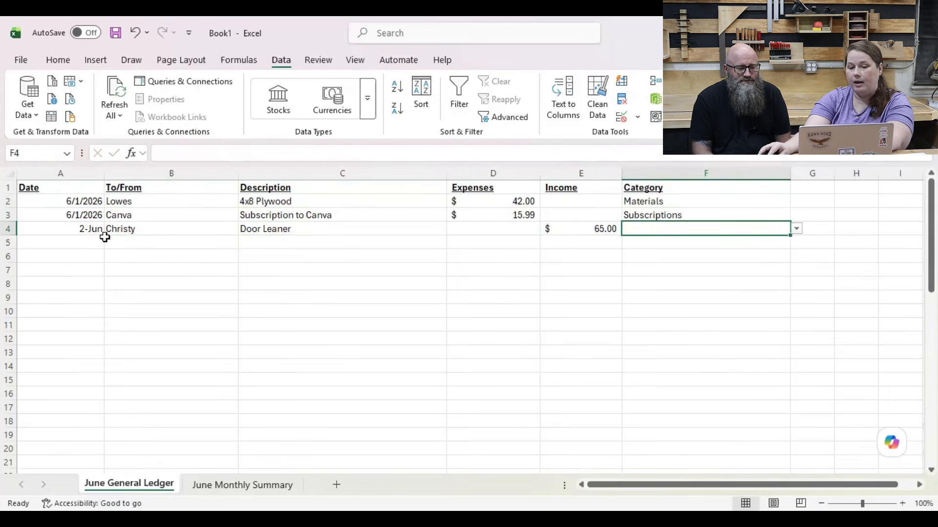
Step: Assign the Local Sales category to the Door Leaner entry in row 4
click(797, 229)
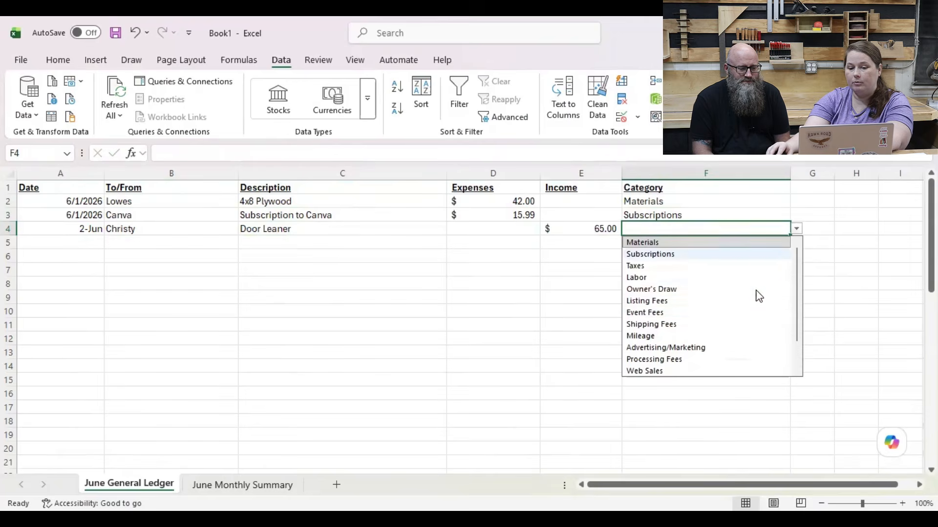
scroll(767, 334, down, 1)
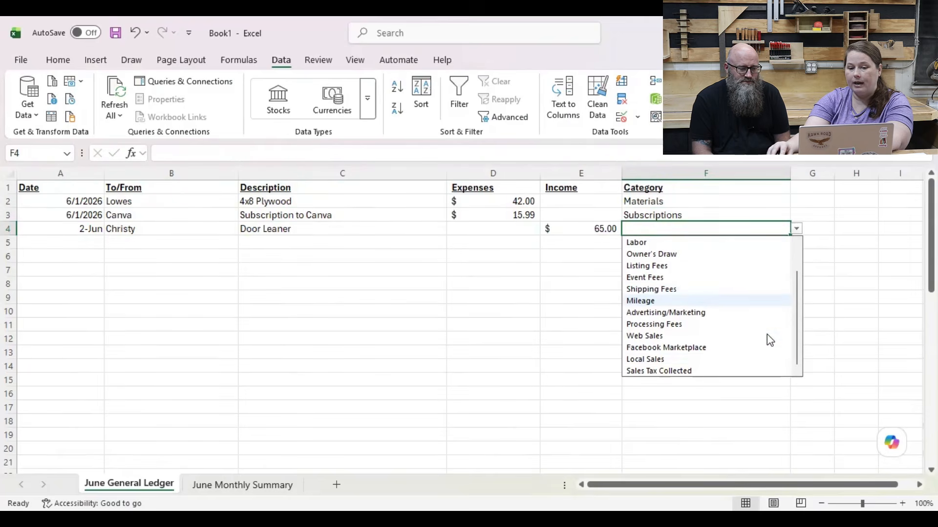
click(683, 359)
click(612, 304)
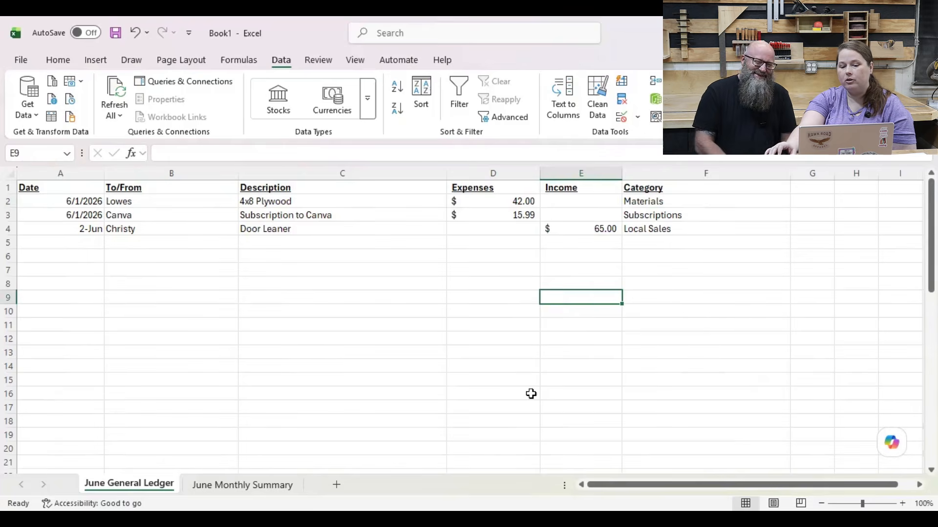
Step: Insert a blank row at row 8 of the June General Ledger, above the totals
scroll(542, 400, down, 10)
scroll(543, 401, down, 3)
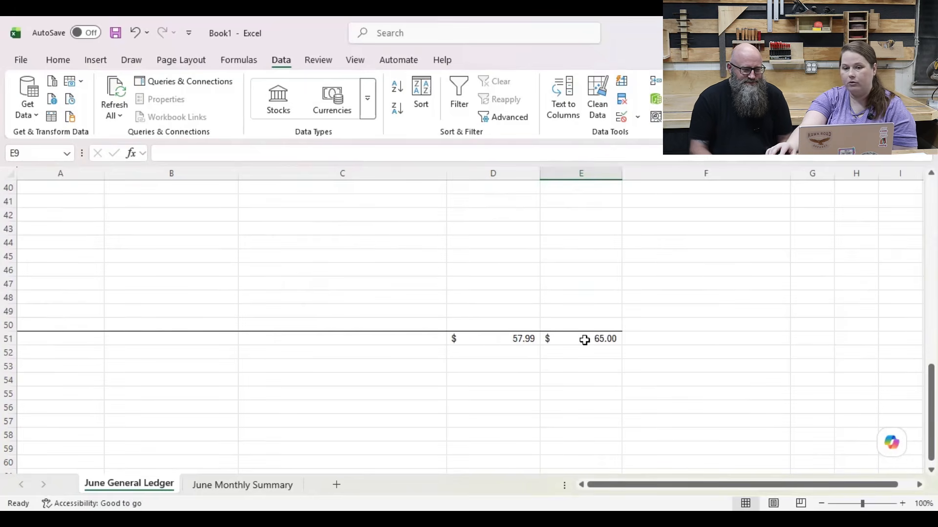
scroll(567, 400, up, 13)
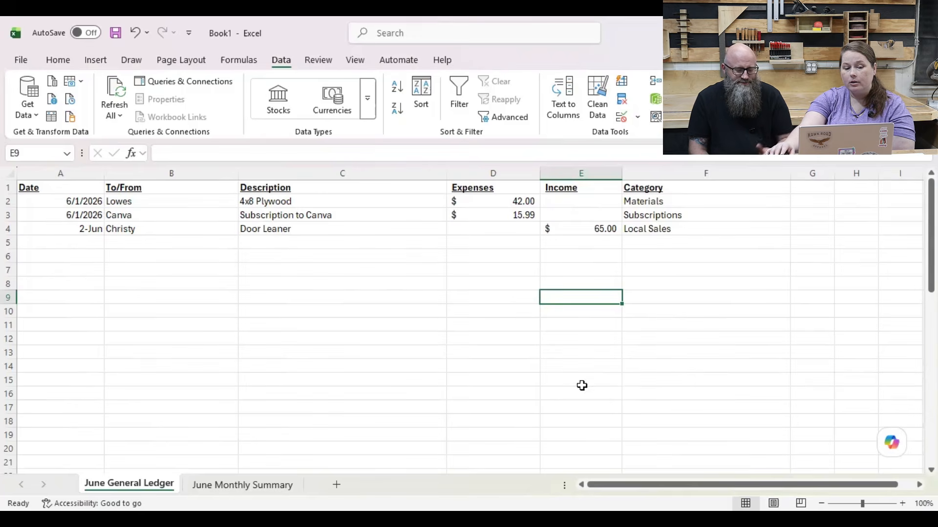
click(10, 283)
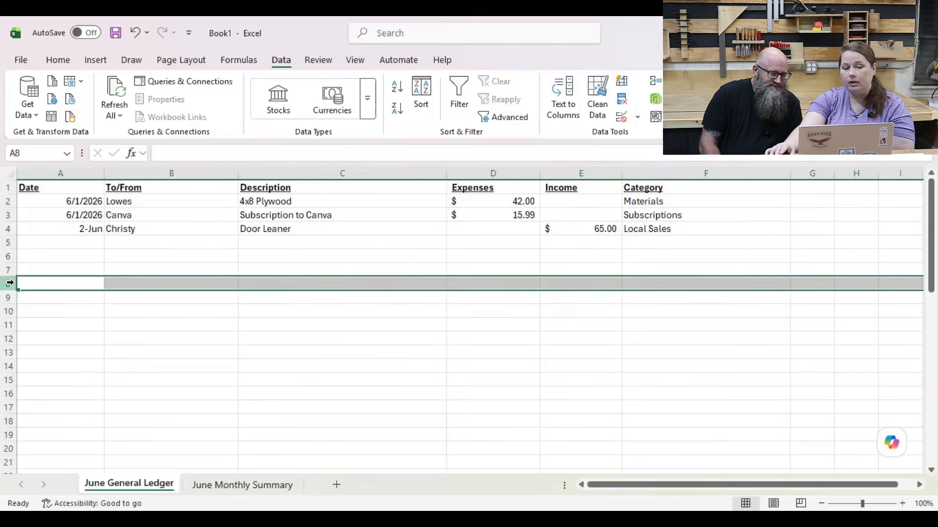
right_click(10, 283)
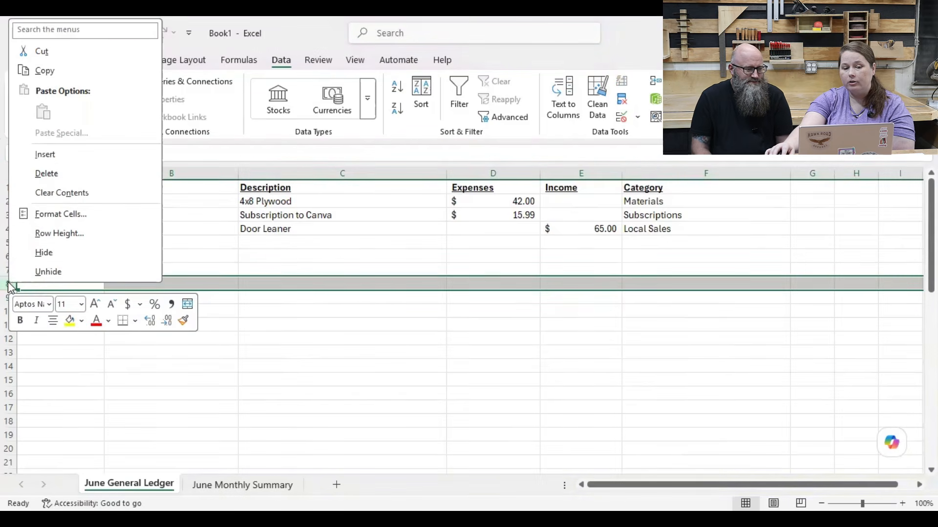
click(60, 158)
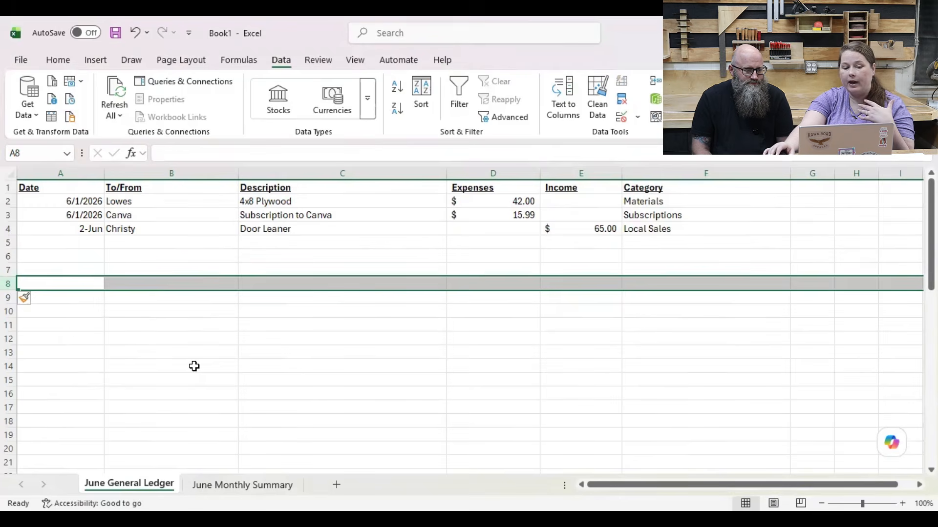
Step: Insert a blank row at row 50 of the June General Ledger, just above the totals line
scroll(194, 366, down, 15)
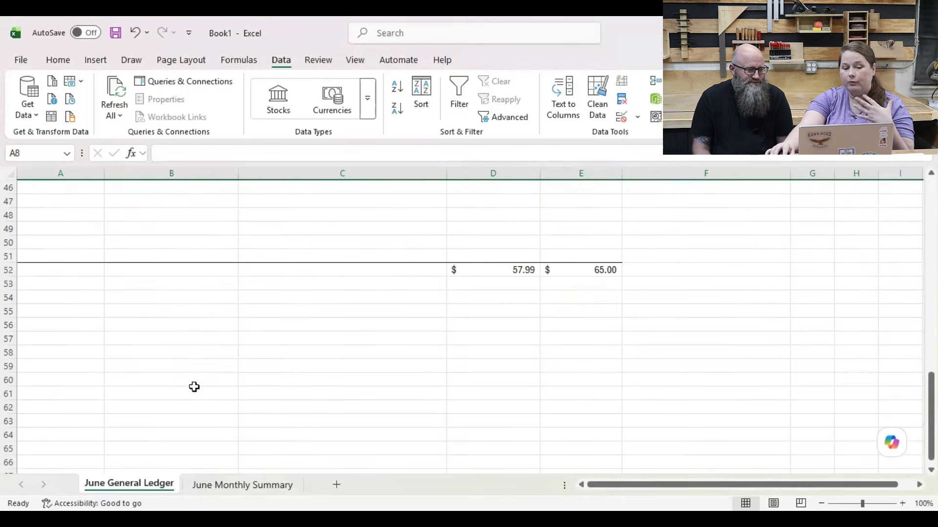
click(9, 243)
right_click(9, 242)
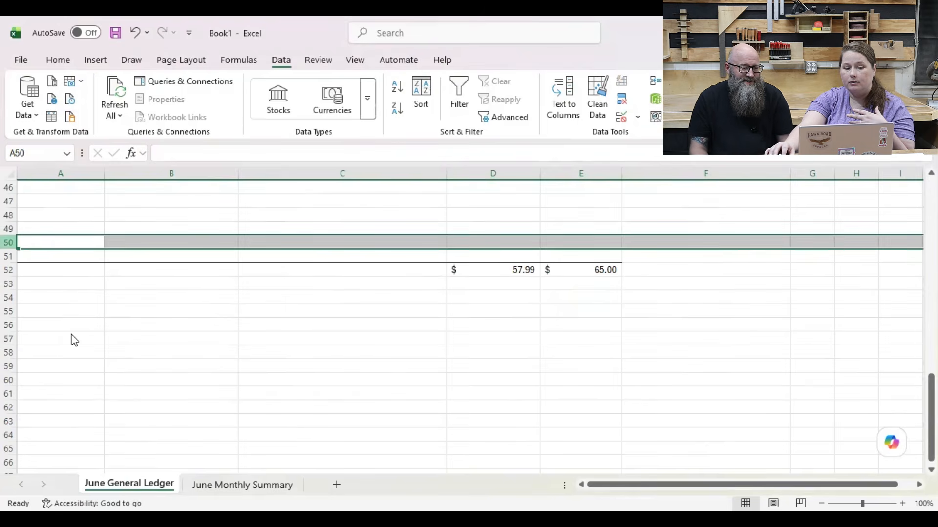
click(39, 378)
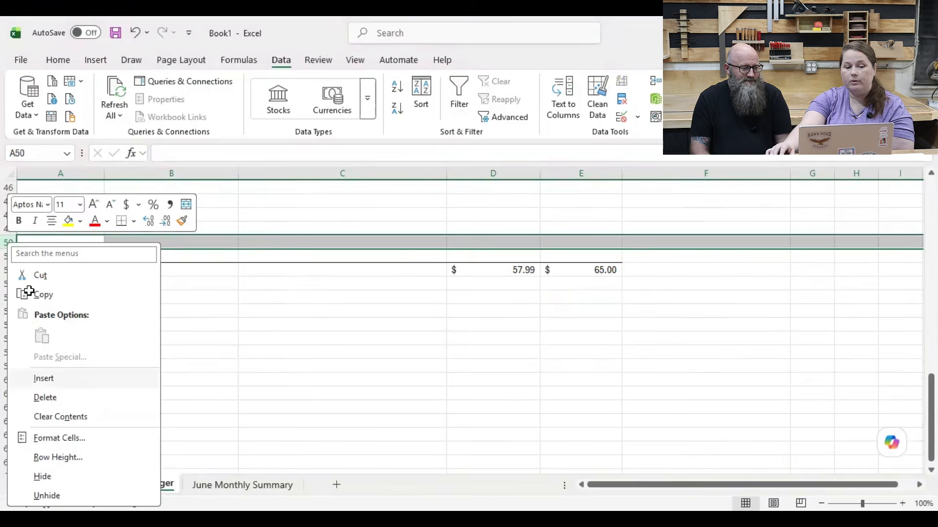
Step: Insert ten blank rows at once at rows 40 to 49 of the June General Ledger
scroll(10, 296, up, 3)
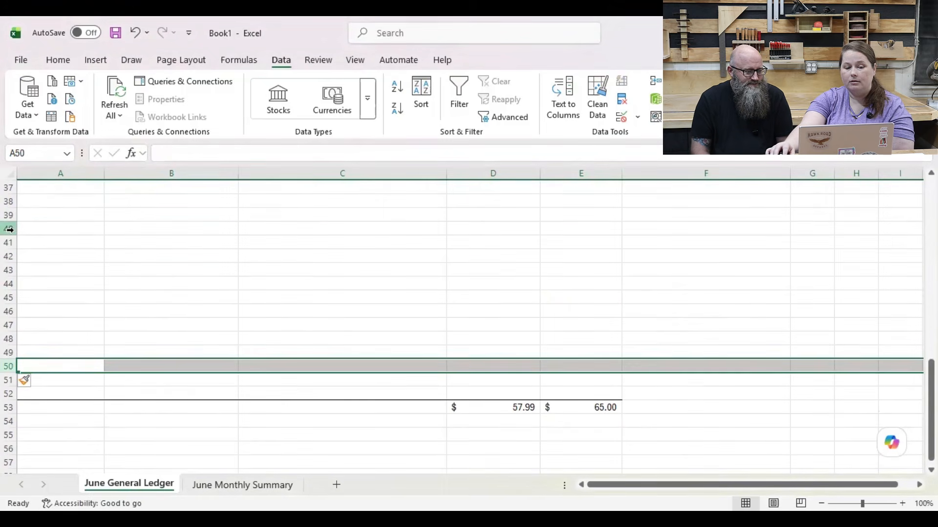
click(6, 228)
drag(6, 348, 6, 350)
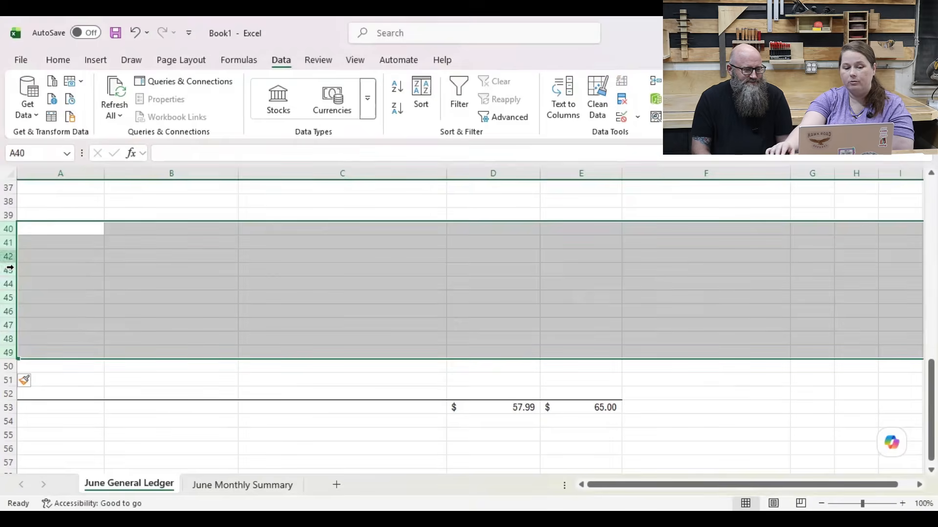
right_click(9, 269)
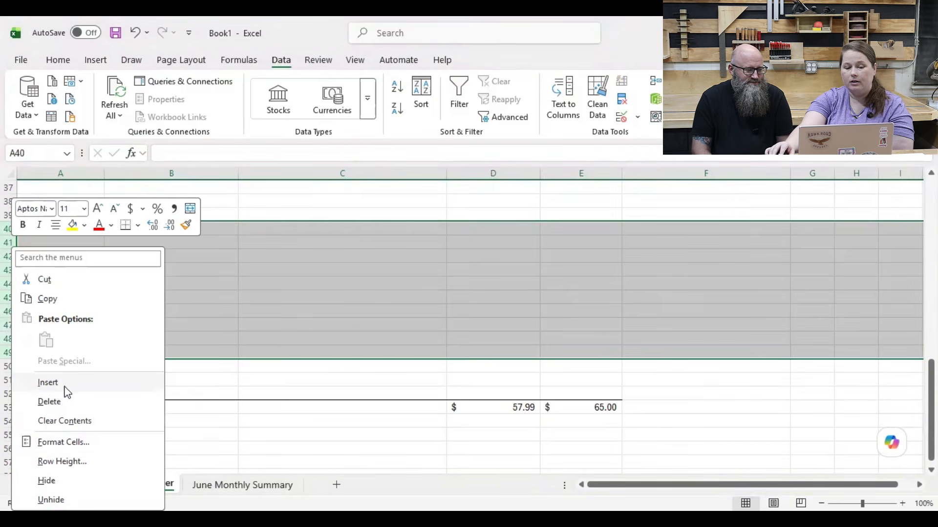
click(100, 376)
scroll(103, 357, down, 4)
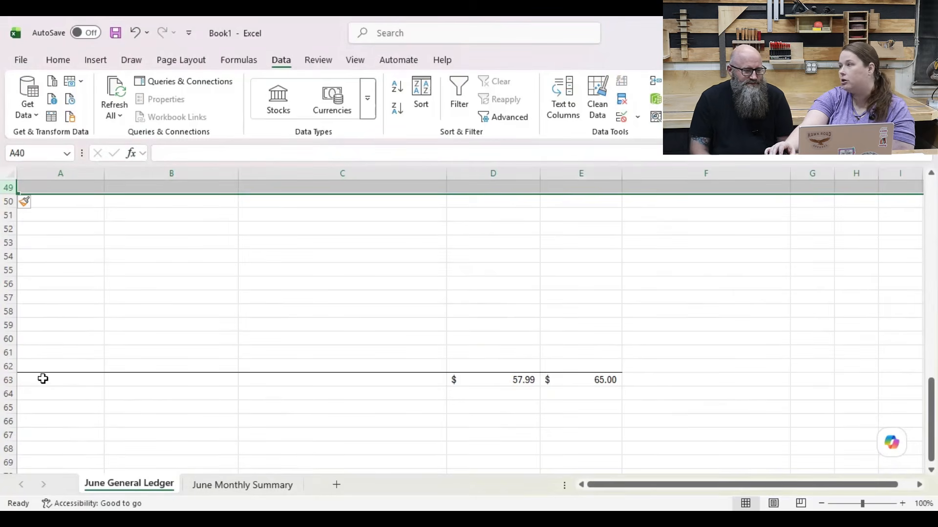
Step: Insert a new column before Expenses in the ledger and give it the header Location
scroll(43, 379, up, 5)
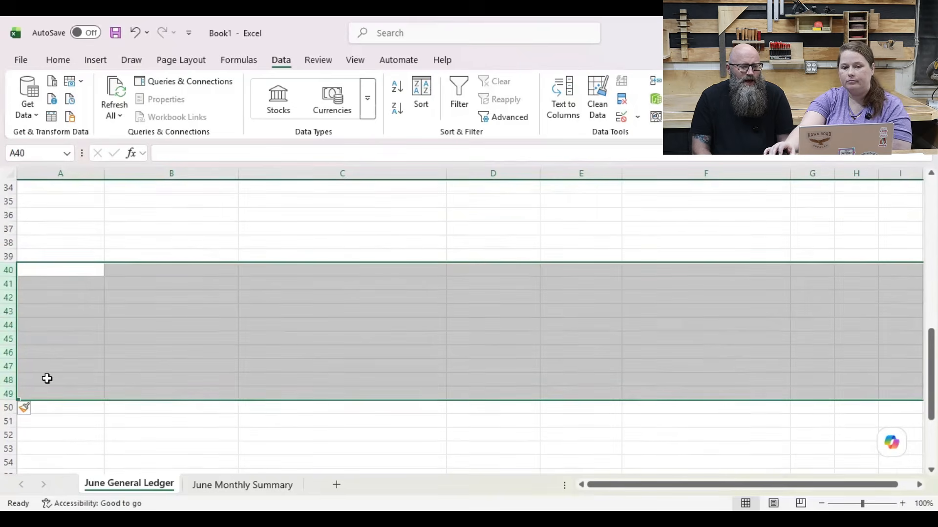
scroll(58, 383, up, 5)
scroll(58, 383, up, 6)
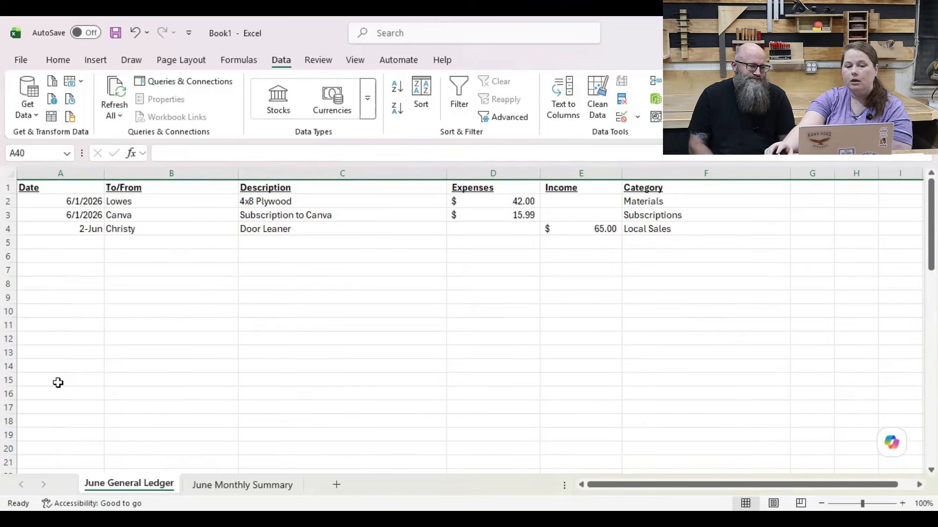
click(455, 170)
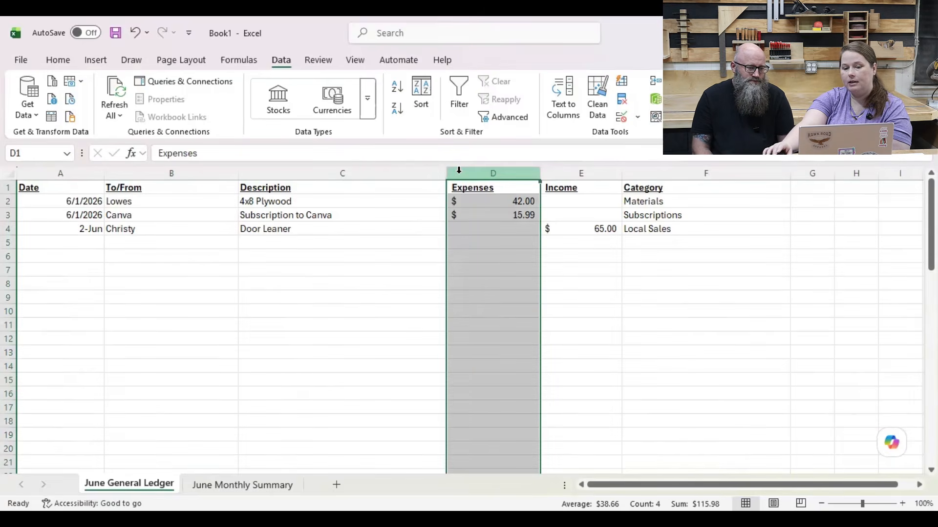
right_click(458, 170)
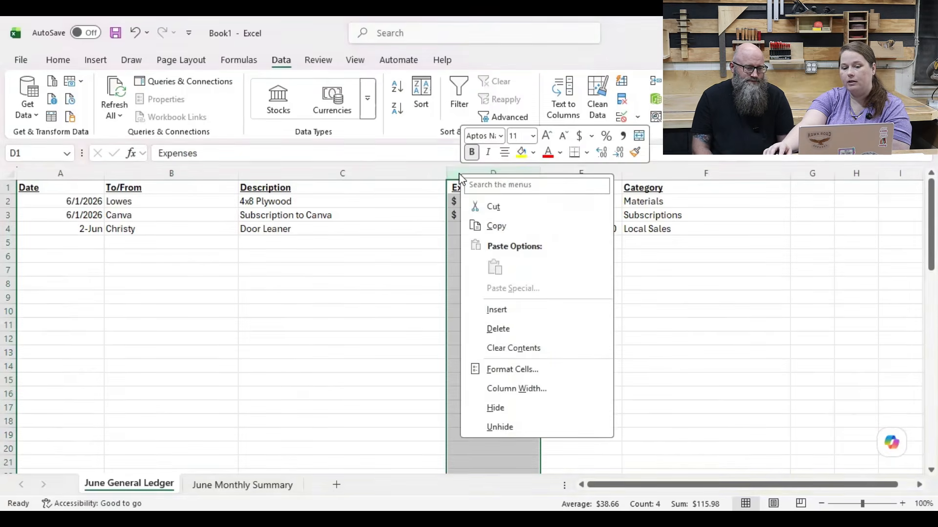
click(498, 313)
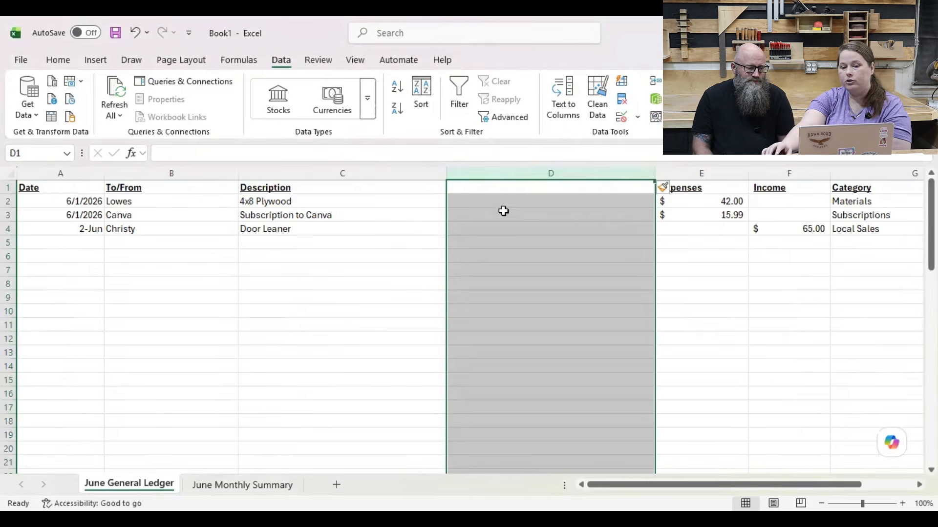
click(502, 185)
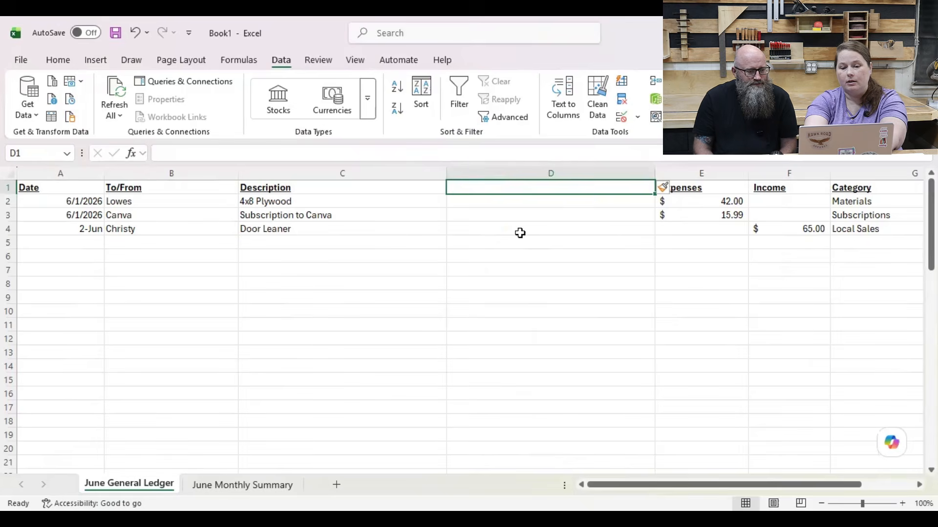
text(Location)
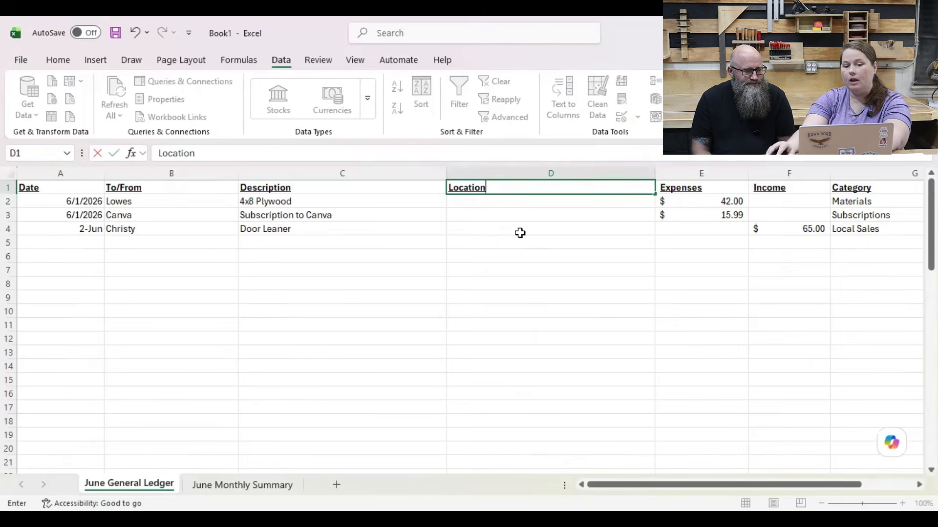
key(Return)
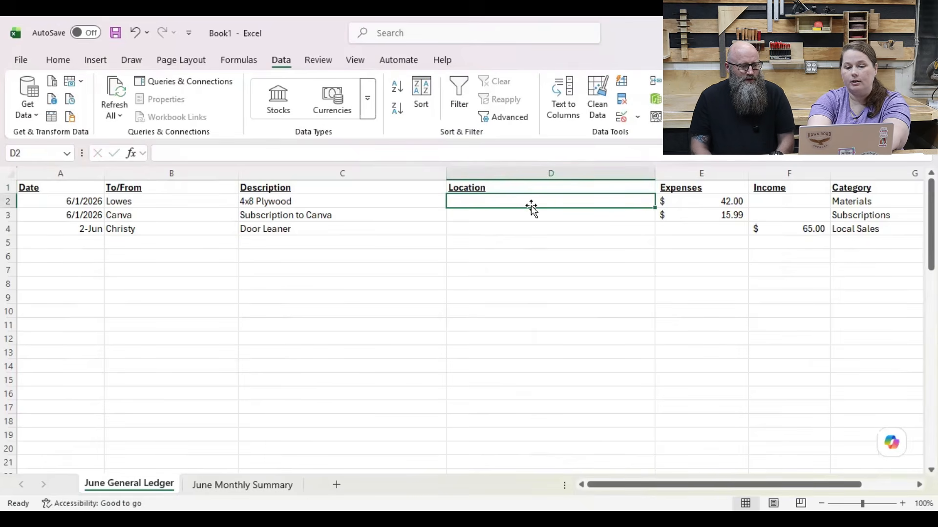
Step: Enter the locations North Little Rock for the plywood, Online for the Canva subscription and Benton for the Door Leaner
text(North L)
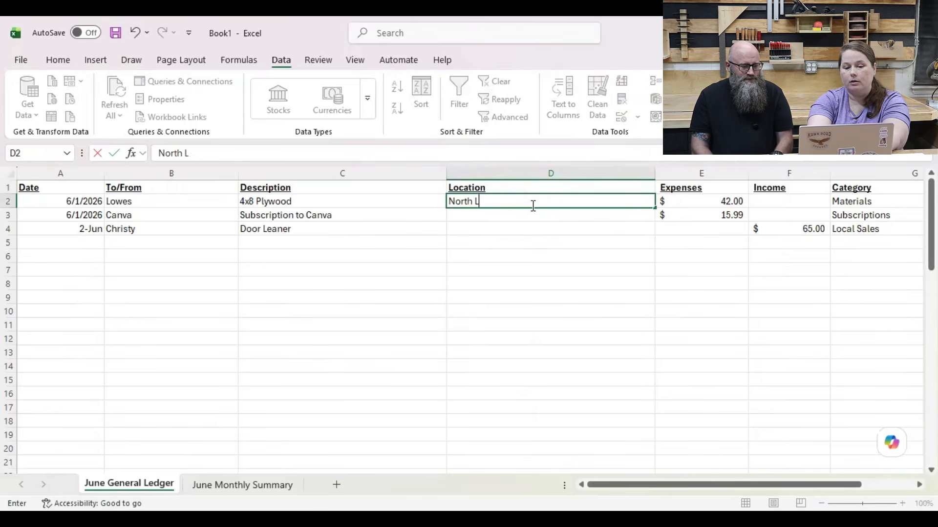
text(ittle Rock)
key(Return)
key(Return)
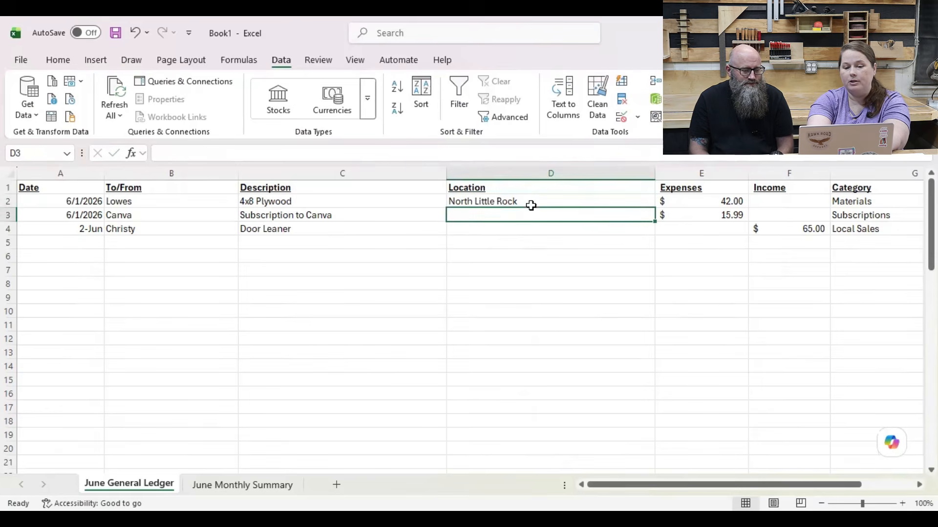
text(Benton)
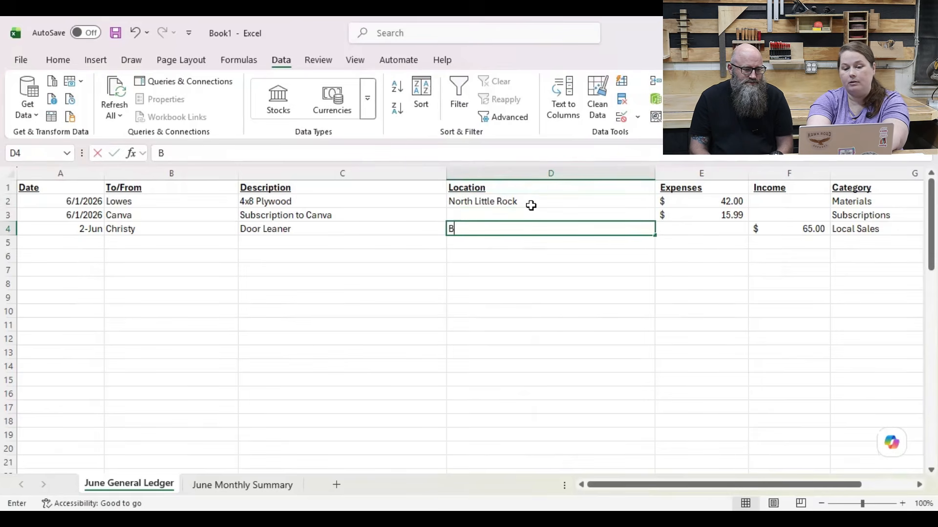
key(Return)
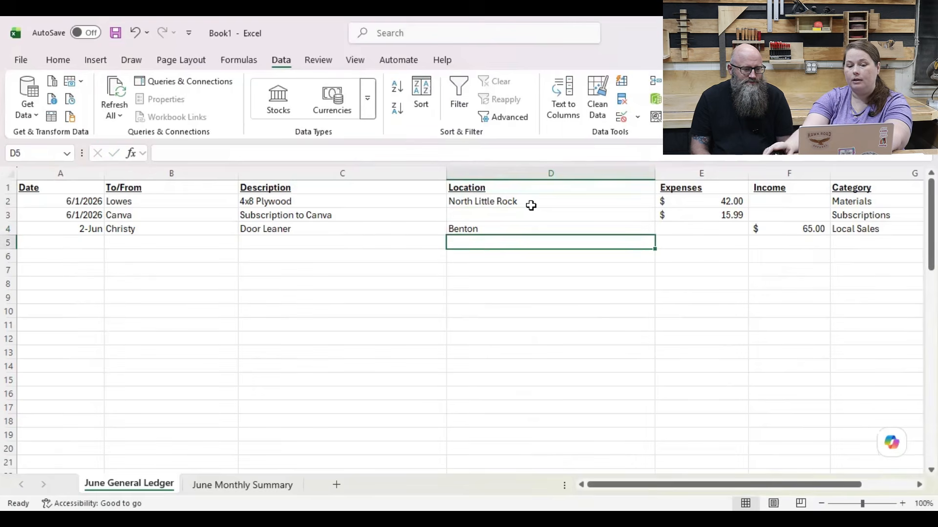
click(516, 214)
text(O)
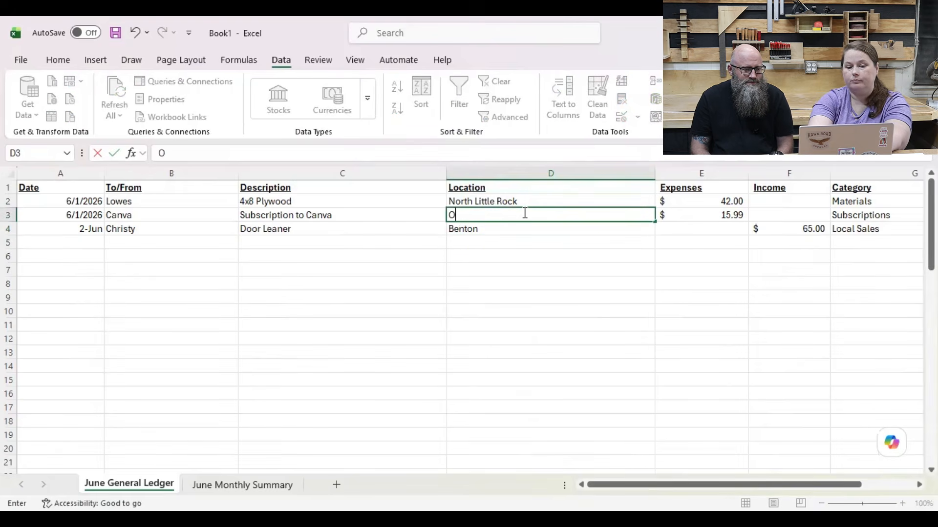
text(nline)
key(Return)
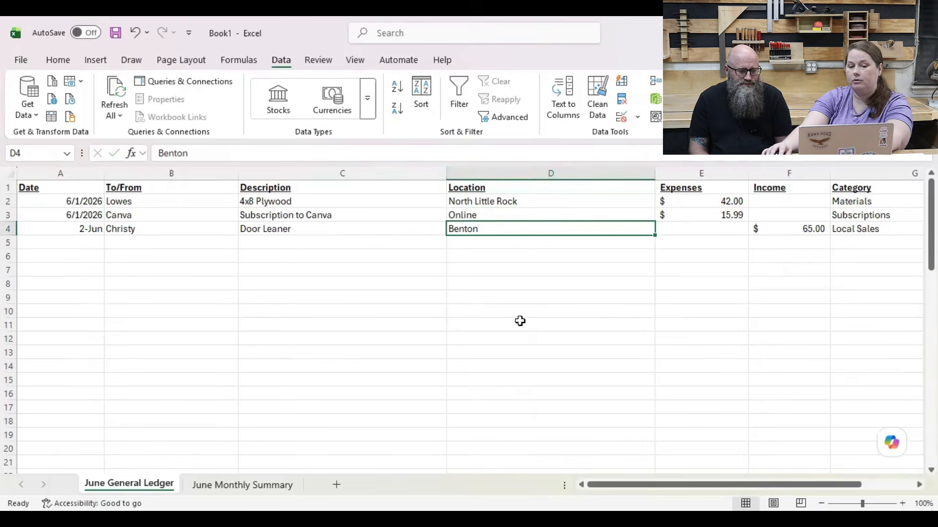
Step: Delete the Location column from the June General Ledger
click(534, 173)
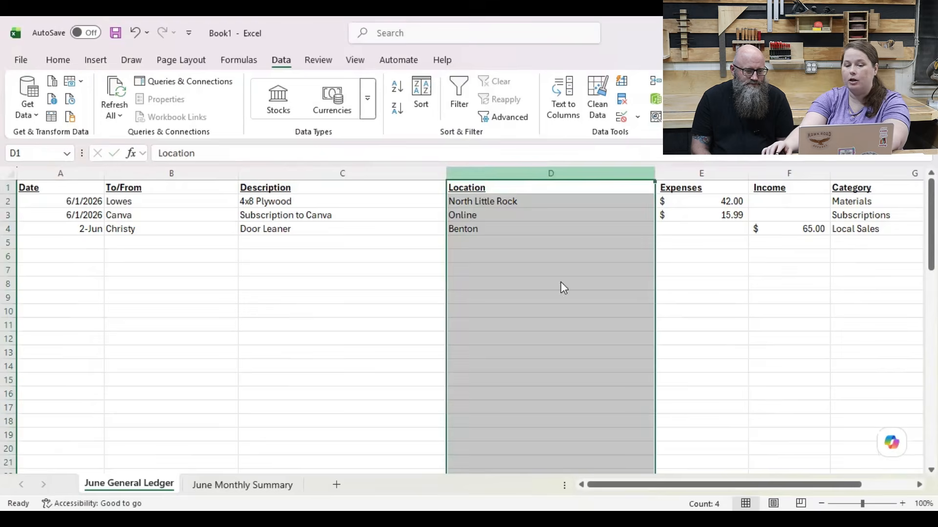
right_click(536, 172)
click(573, 325)
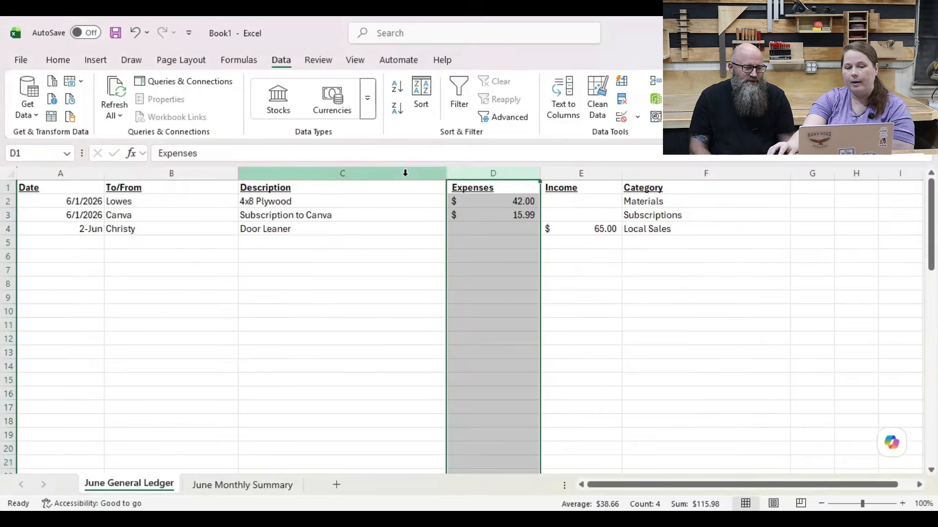
Step: Widen the Description column of the ledger slightly
mouse_move(447, 174)
mouse_down()
mouse_move(488, 177)
mouse_move(448, 183)
mouse_up()
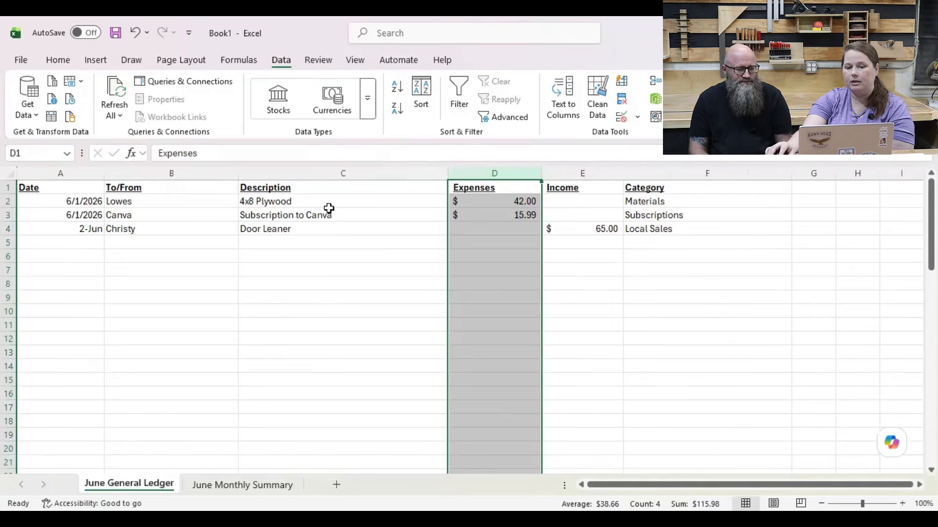
click(373, 237)
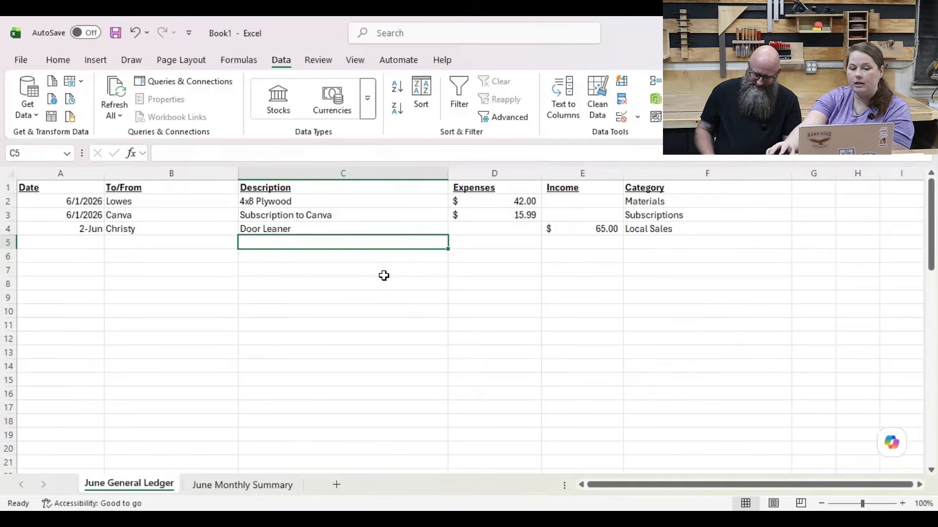
click(78, 238)
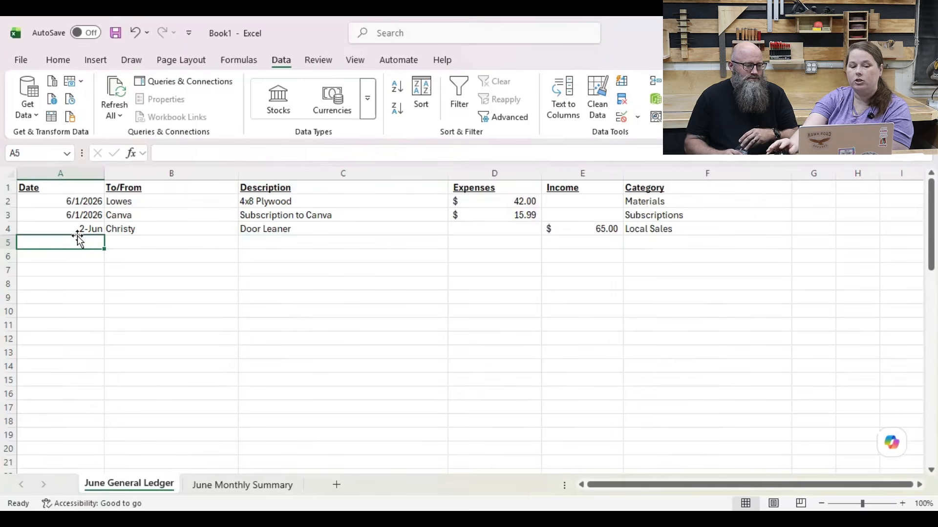
click(79, 257)
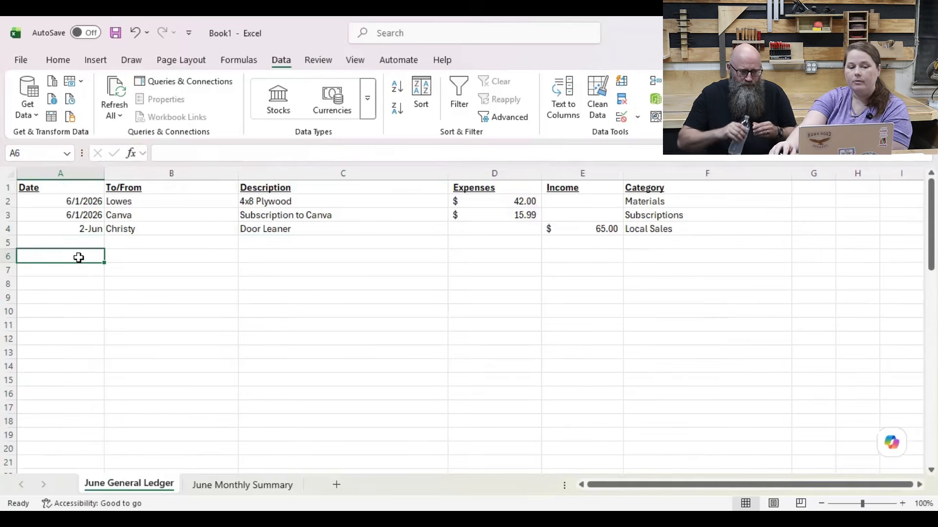
click(84, 238)
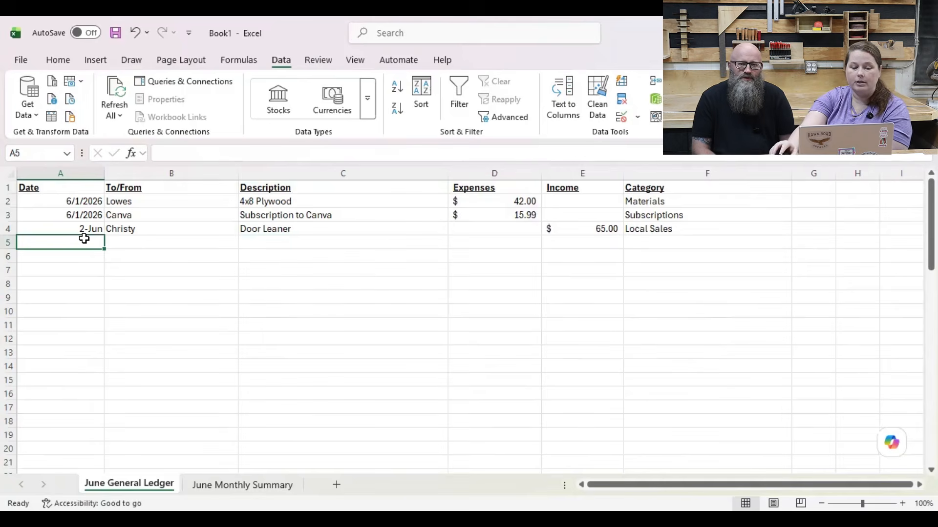
Step: Switch to the June Monthly Summary sheet and widen columns A and B
click(247, 490)
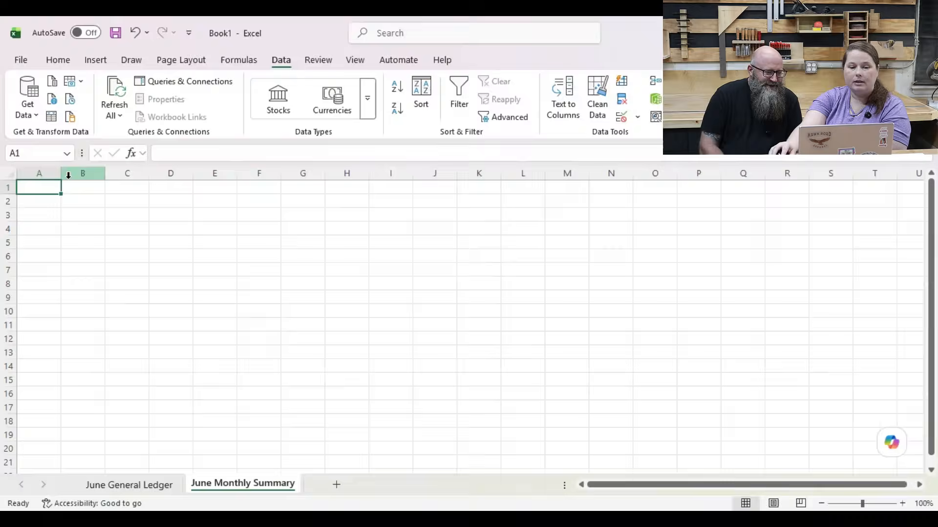
drag(60, 174, 385, 174)
click(153, 485)
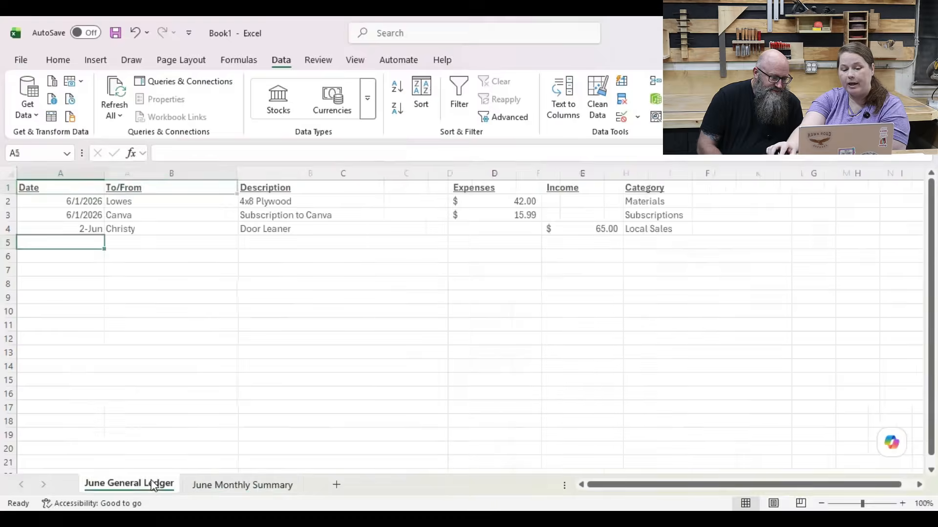
click(235, 491)
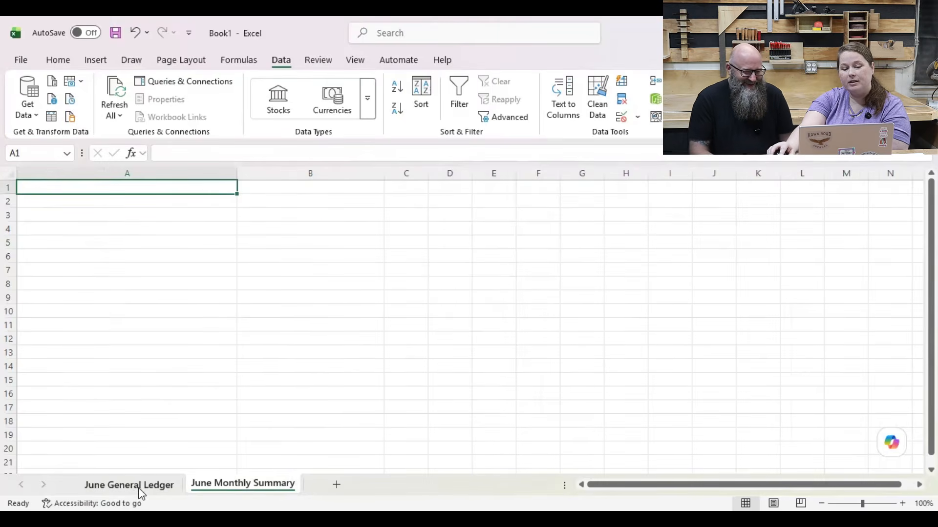
click(145, 491)
click(238, 493)
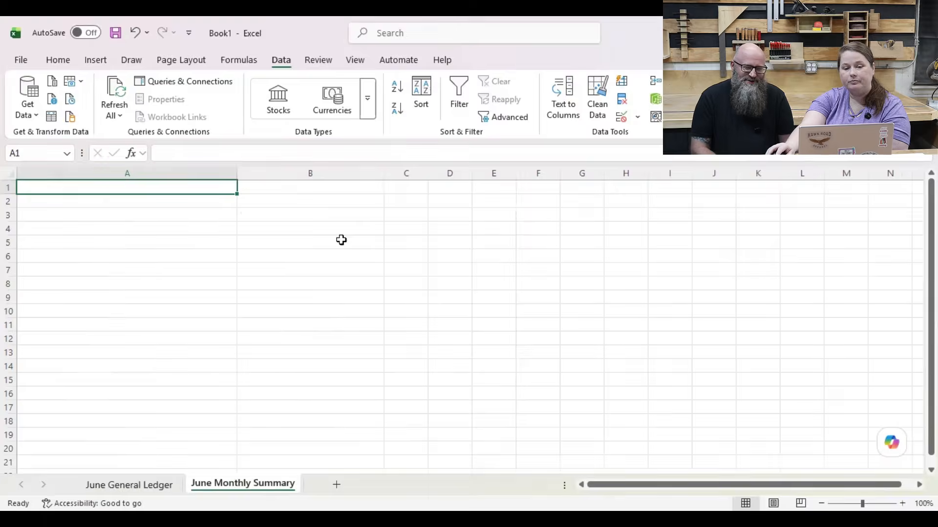
Step: Widen column C of the June Monthly Summary sheet and make column B wider still
drag(429, 173, 429, 174)
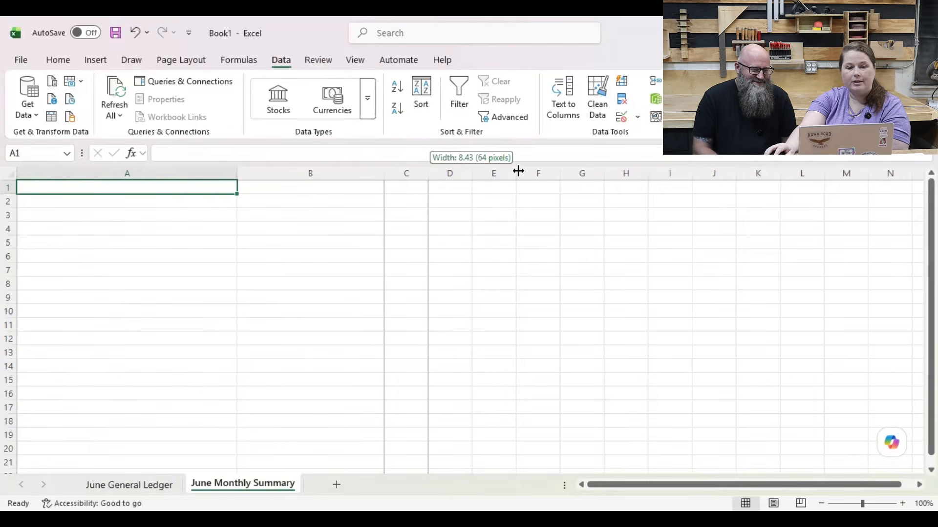
drag(518, 170, 519, 170)
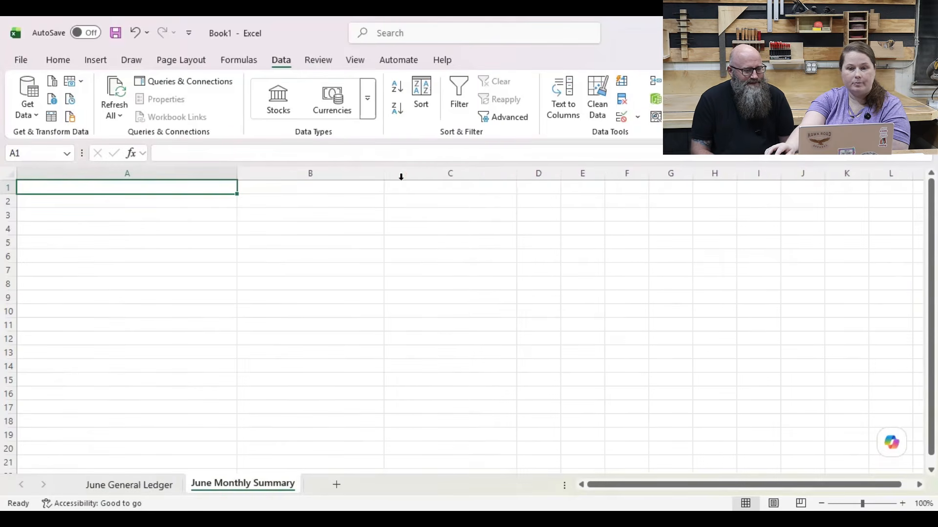
drag(385, 173, 481, 176)
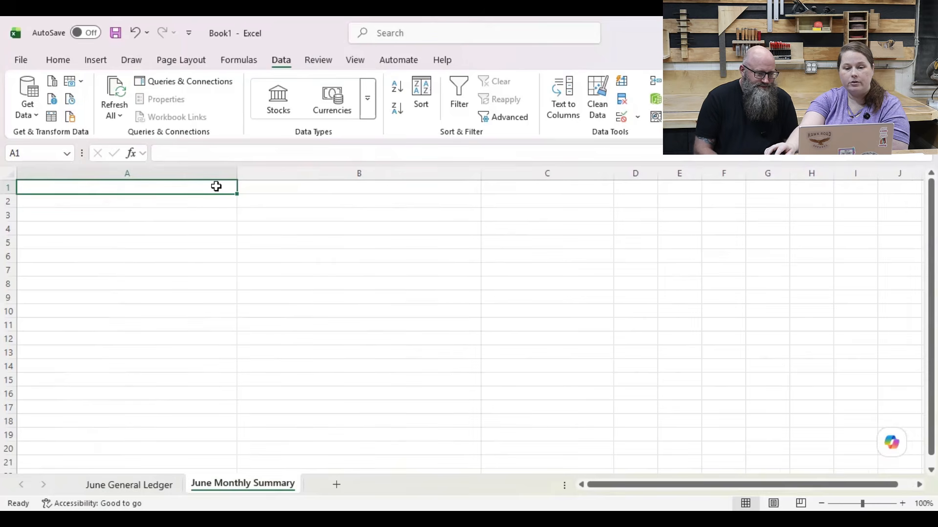
Step: Merge and center cells A1 to C1 on the June Monthly Summary sheet
drag(216, 186, 513, 185)
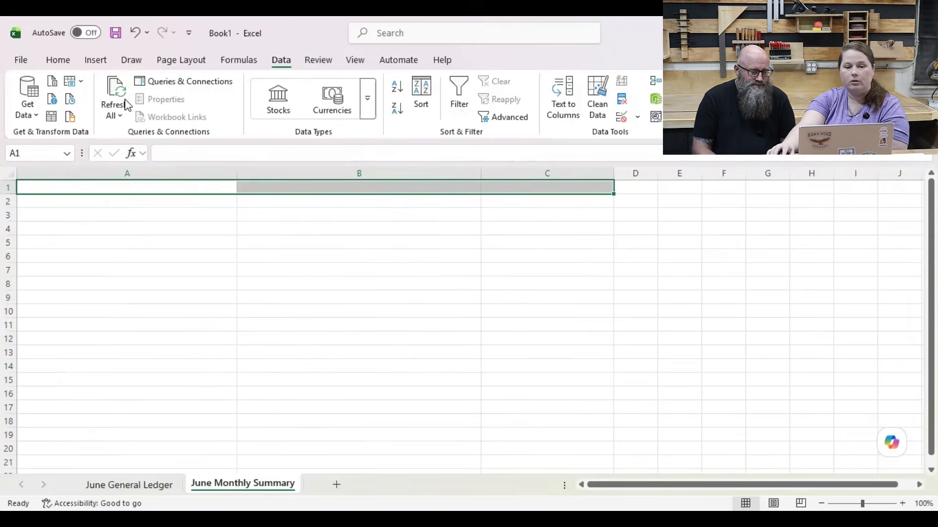
click(52, 65)
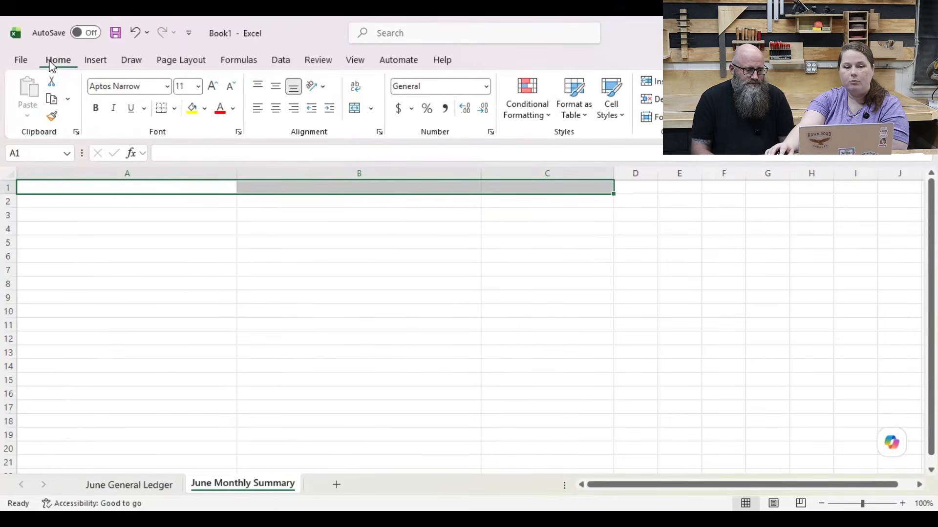
click(355, 109)
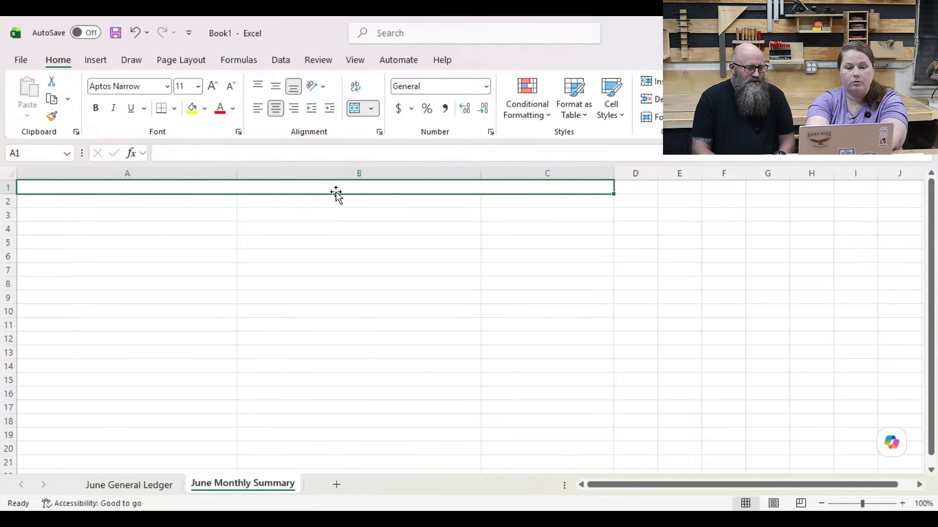
Step: Enter the title "June Monthly Summary" in the merged cell A1 and make it bold
text(June Mont)
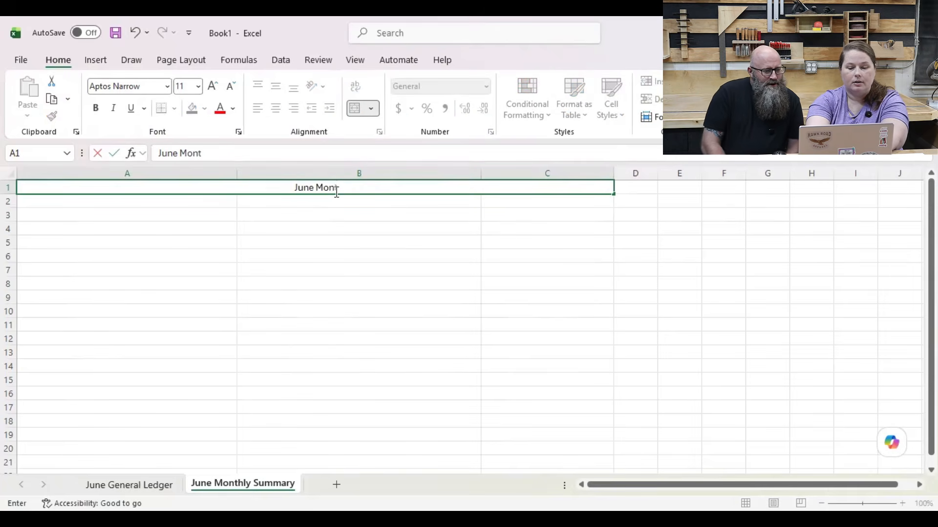
text(hly)
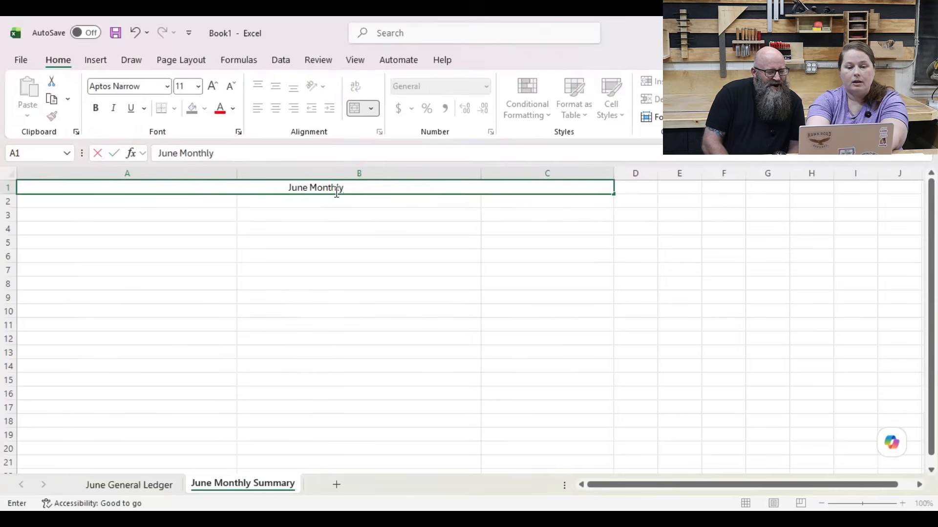
text( Summary)
key(Return)
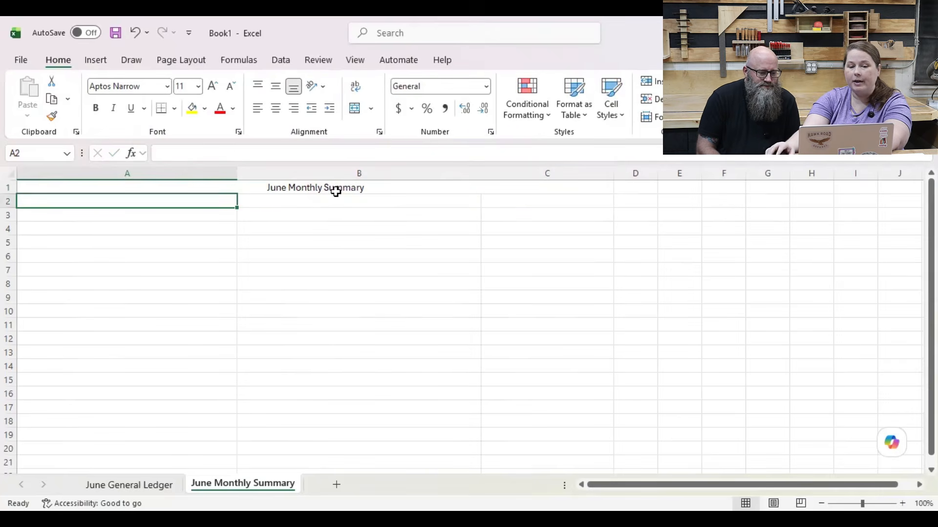
click(342, 188)
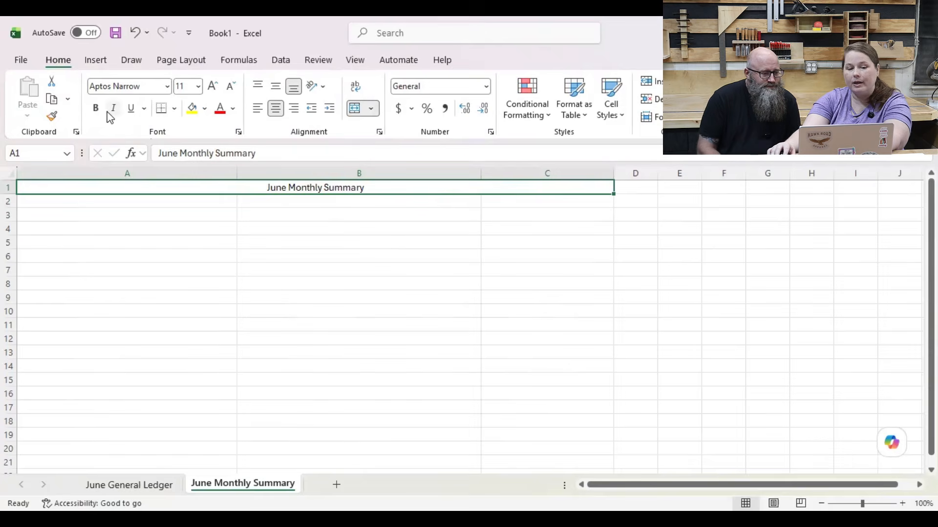
click(95, 110)
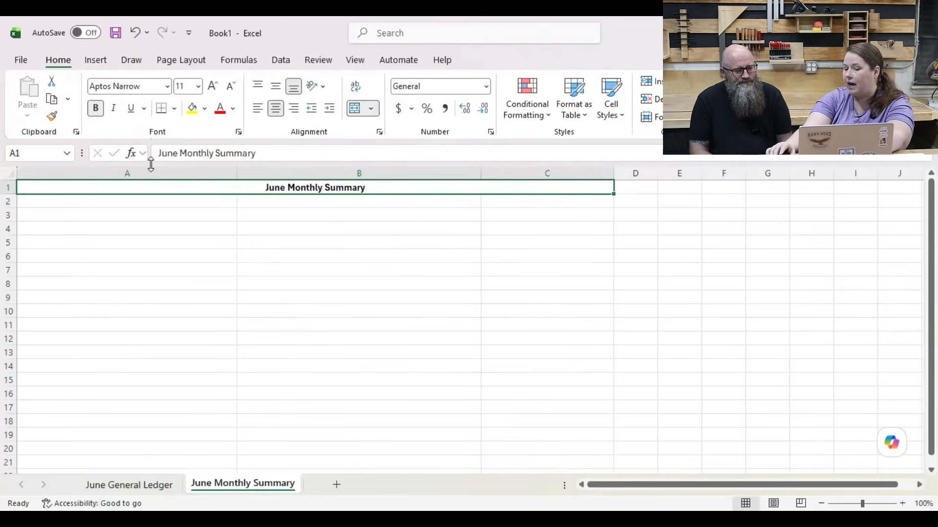
Step: Fill cells A2 to C5 below the title with the lightest blue theme color
click(215, 200)
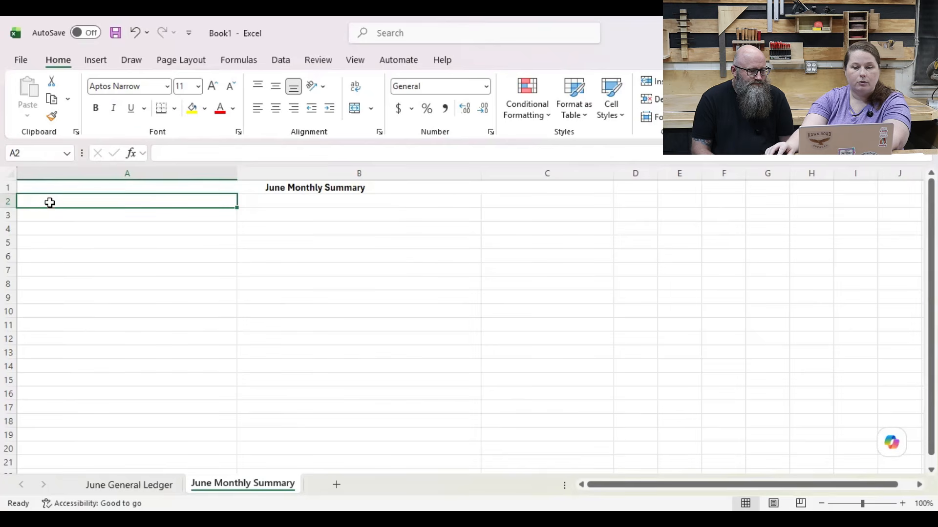
drag(109, 203, 513, 239)
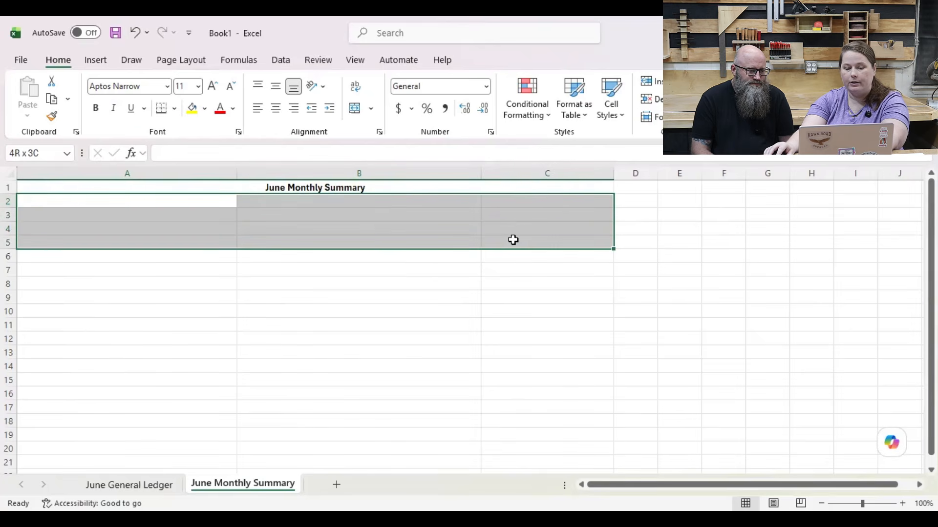
drag(513, 239, 513, 239)
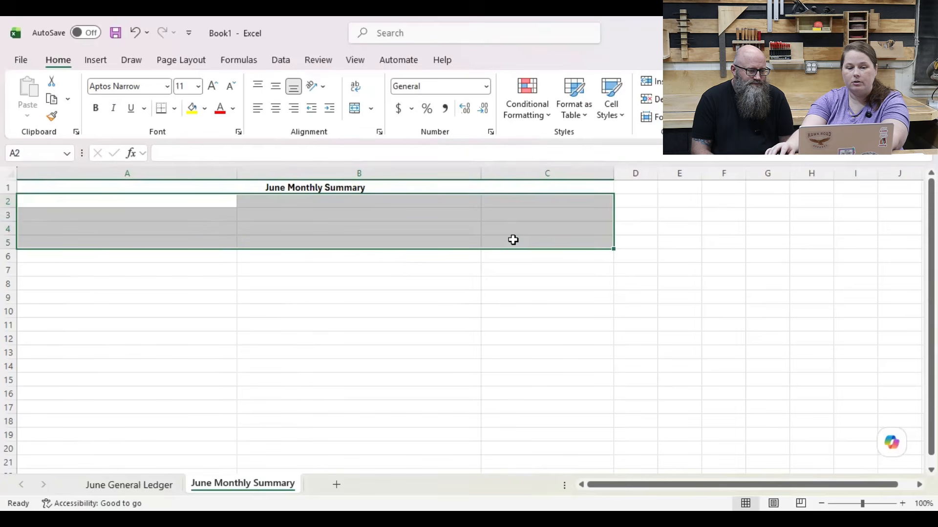
click(205, 109)
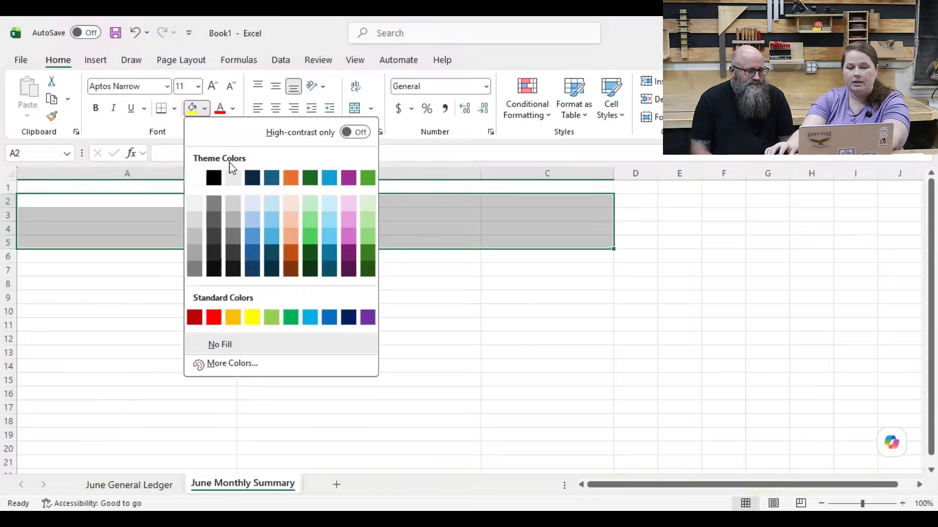
click(271, 203)
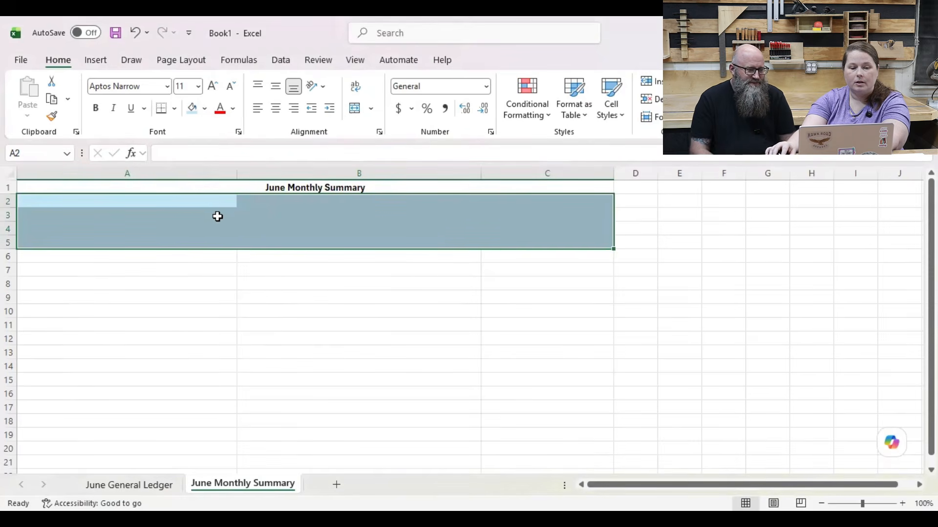
click(209, 257)
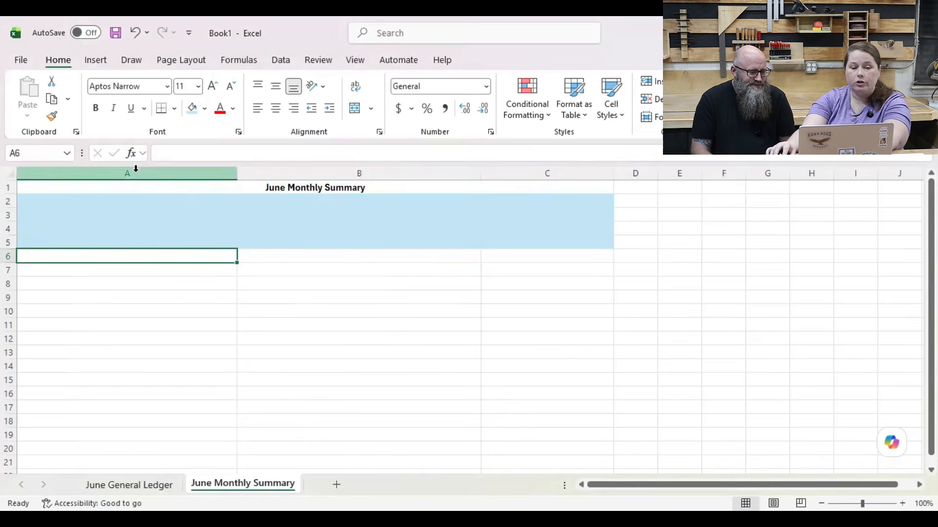
click(138, 206)
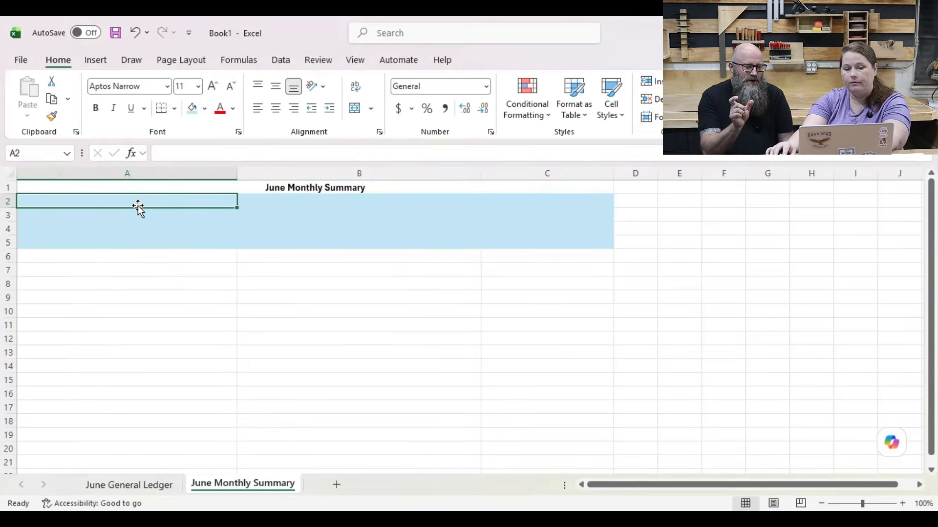
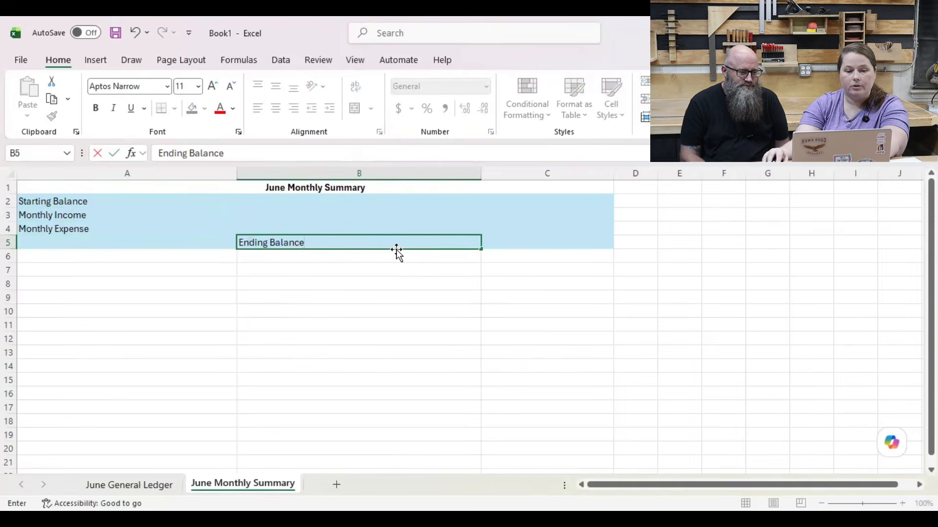
Step: Make the labels in cells A2 to B5 bold and apply the Accounting number format to cells C2 to C5
drag(139, 201, 285, 242)
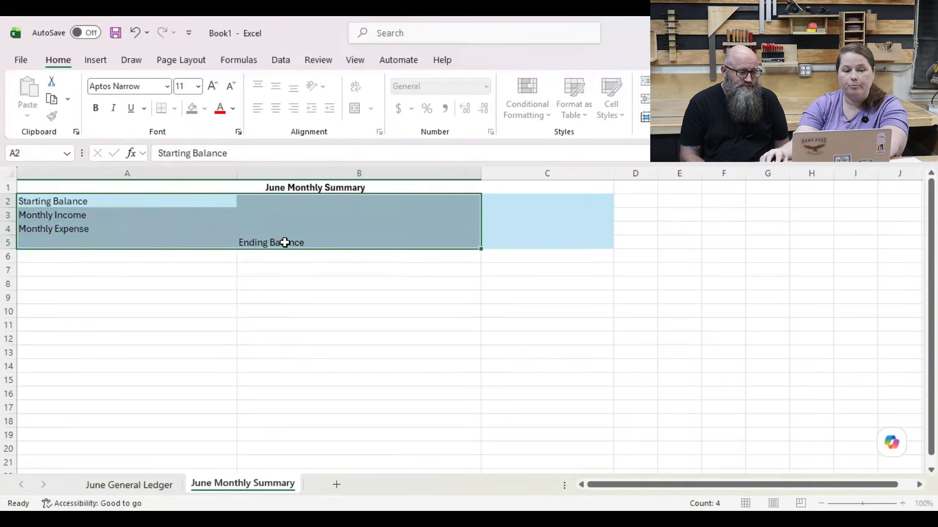
click(100, 113)
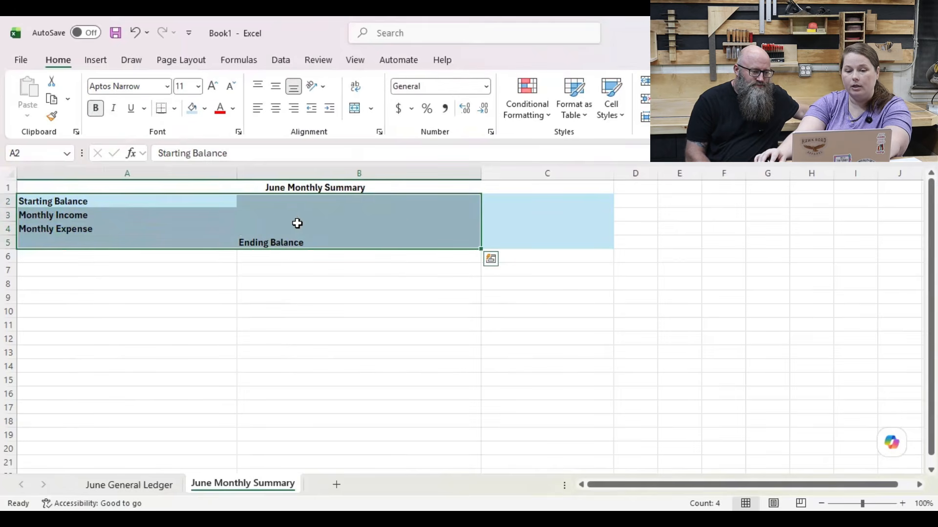
click(512, 203)
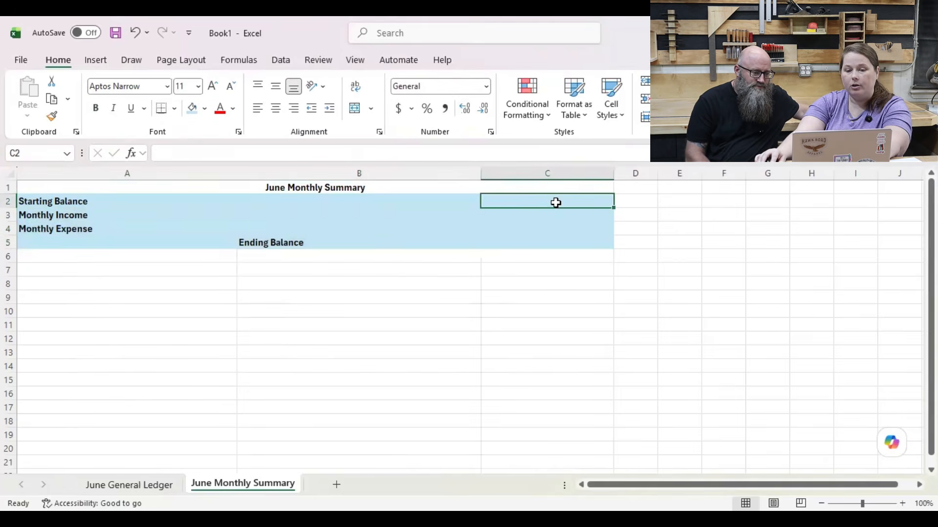
drag(555, 203, 554, 245)
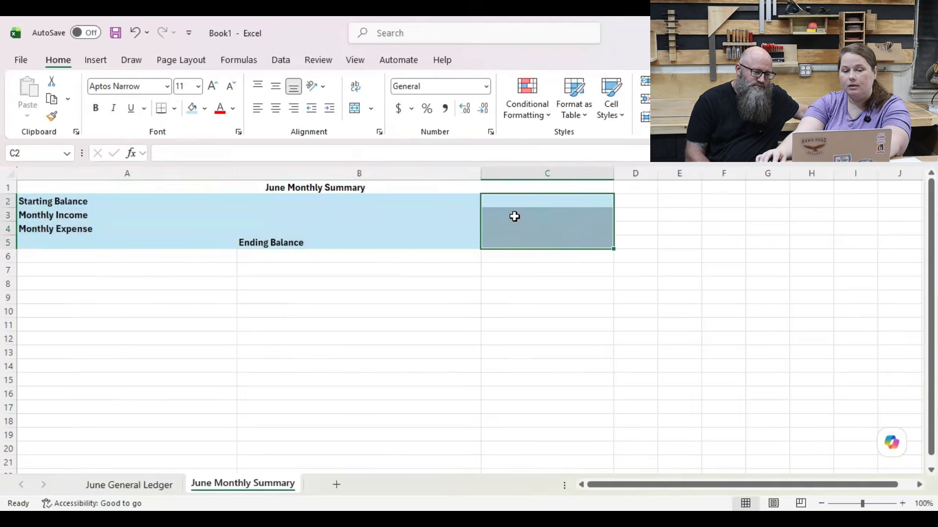
click(398, 109)
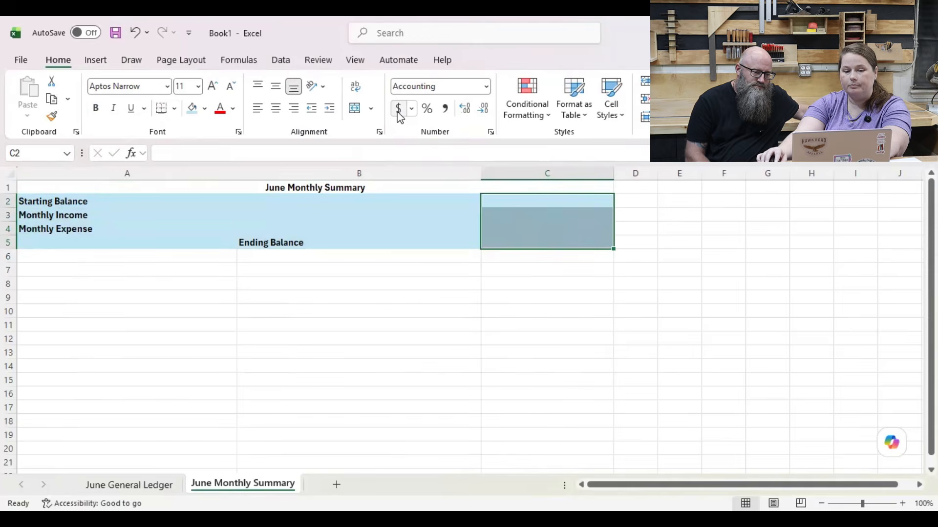
click(527, 240)
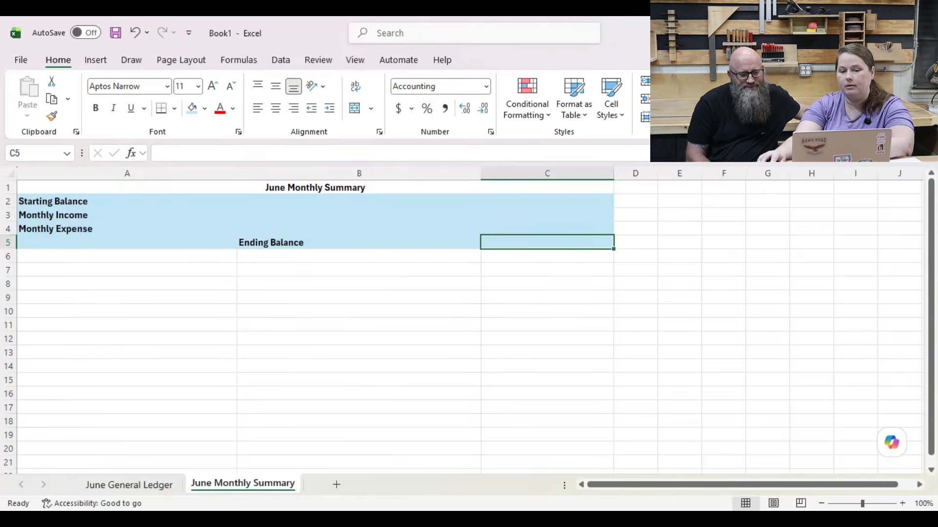
click(712, 82)
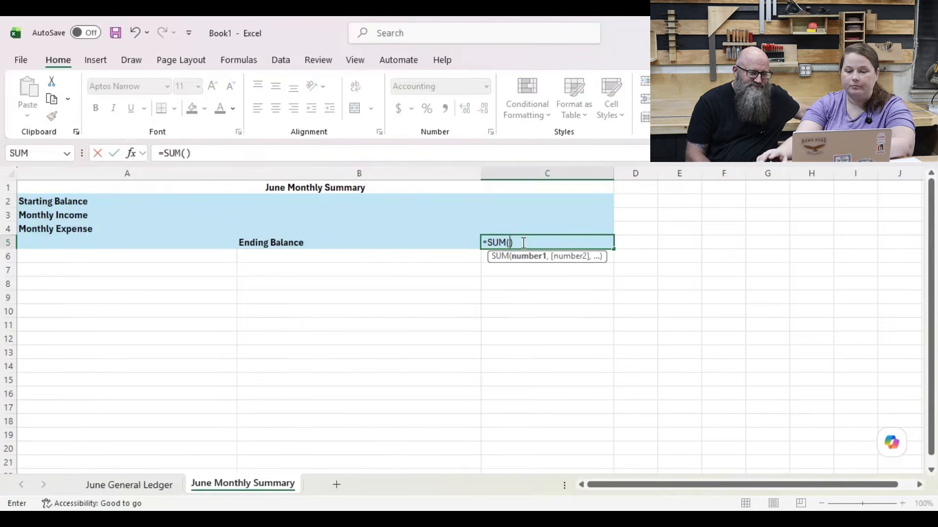
key(BackSpace)
key(BackSpace)
key(BackSpace)
key(BackSpace)
key(BackSpace)
key(BackSpace)
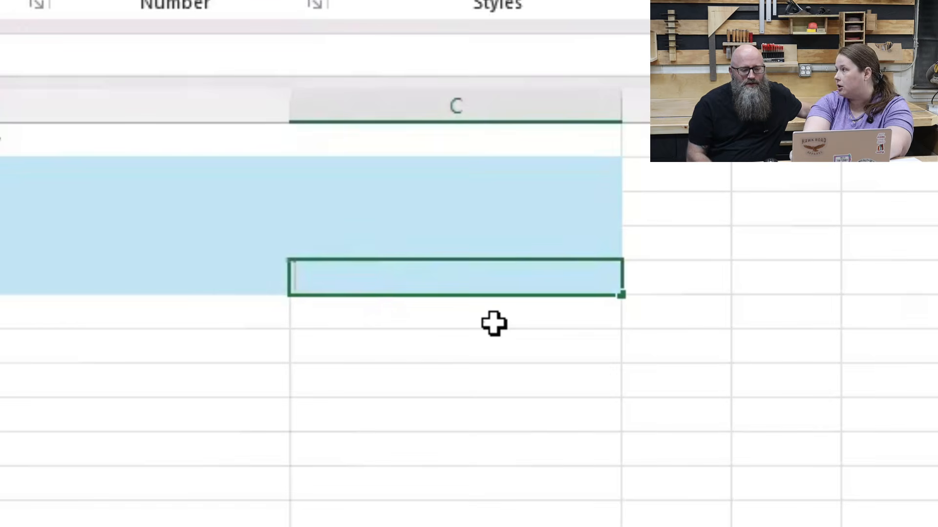
Step: Enter the formula =C2+C3-C4 in cell C5 to calculate the ending balance
text(=)
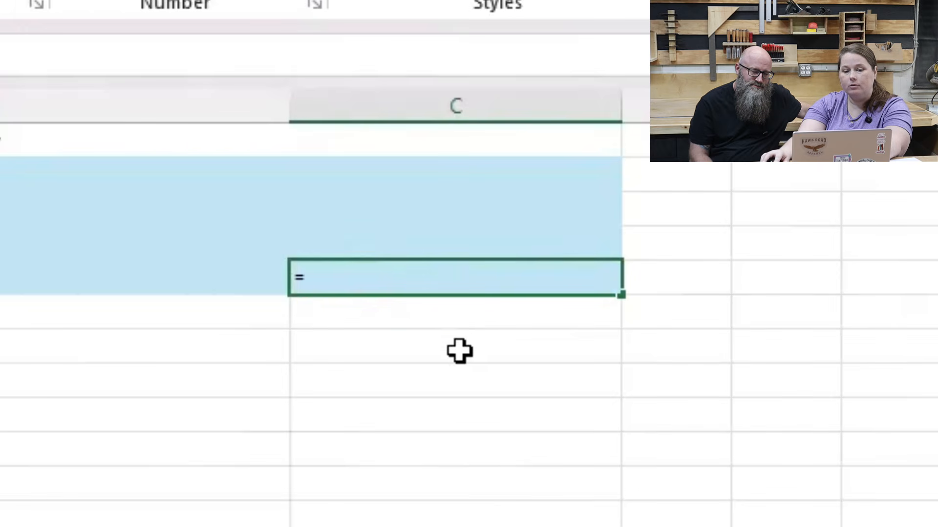
click(398, 169)
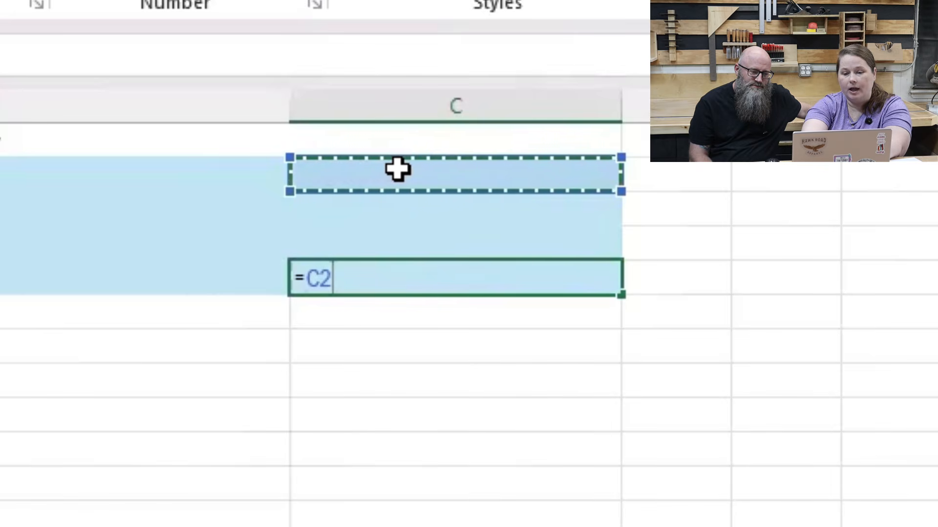
text(+)
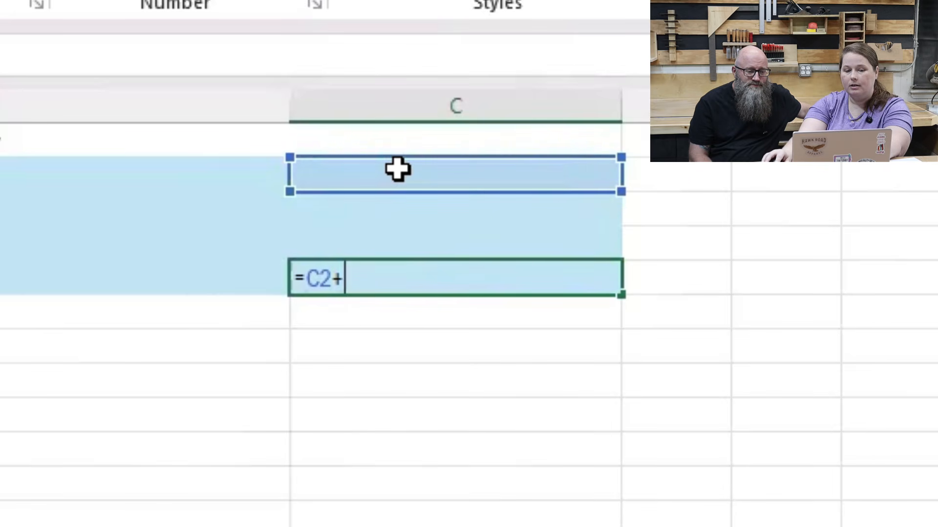
click(384, 216)
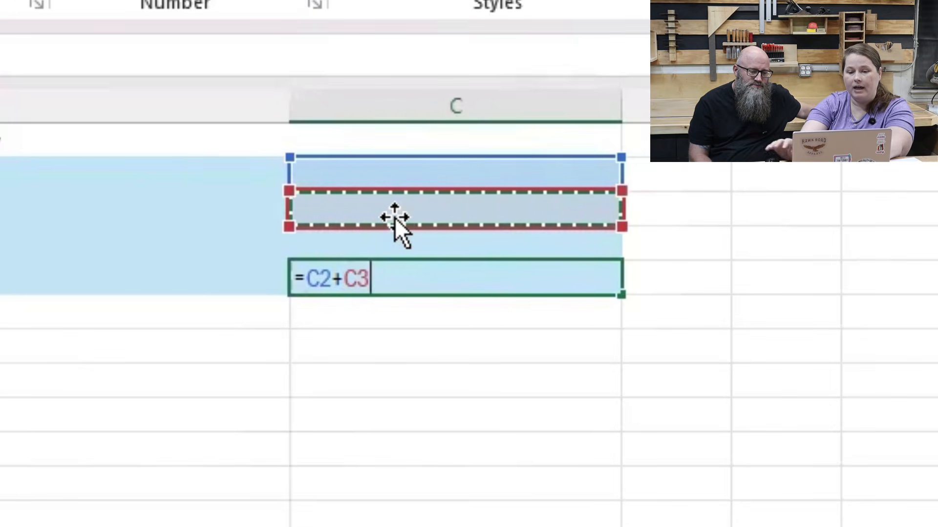
text(-)
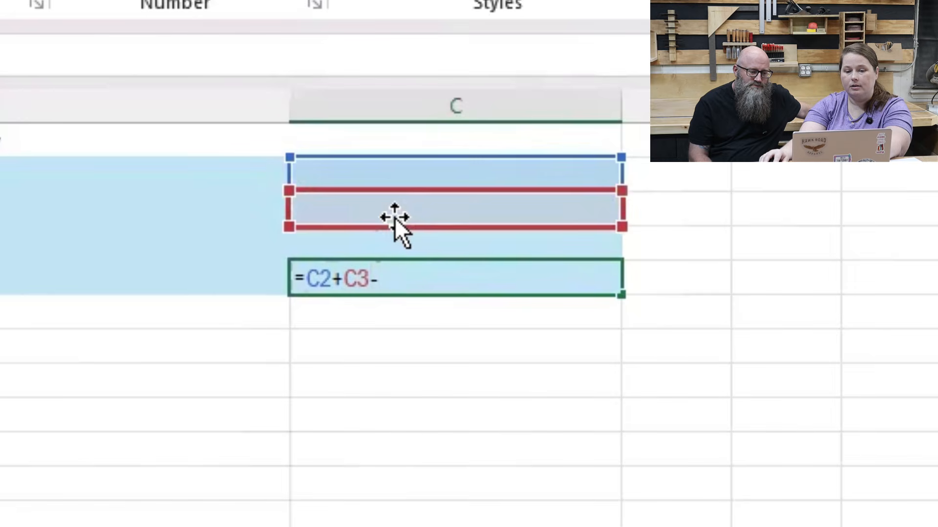
click(452, 238)
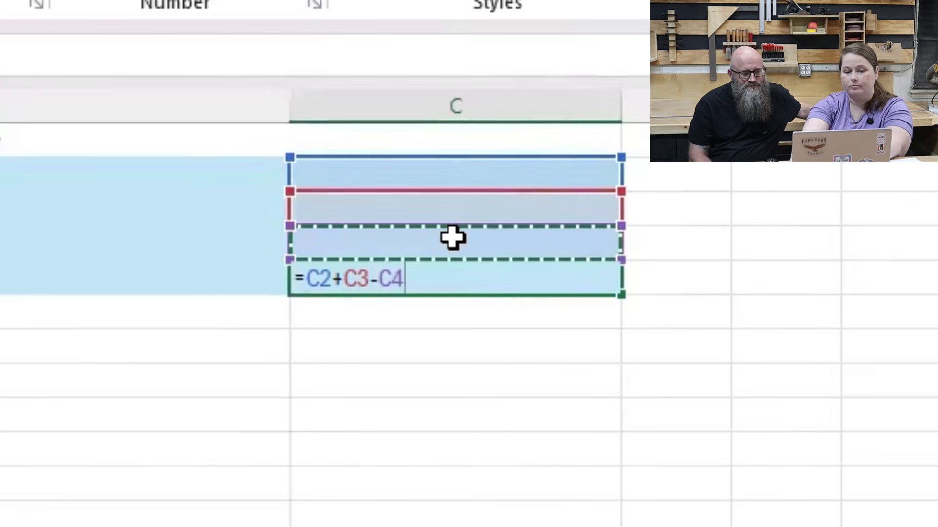
key(Return)
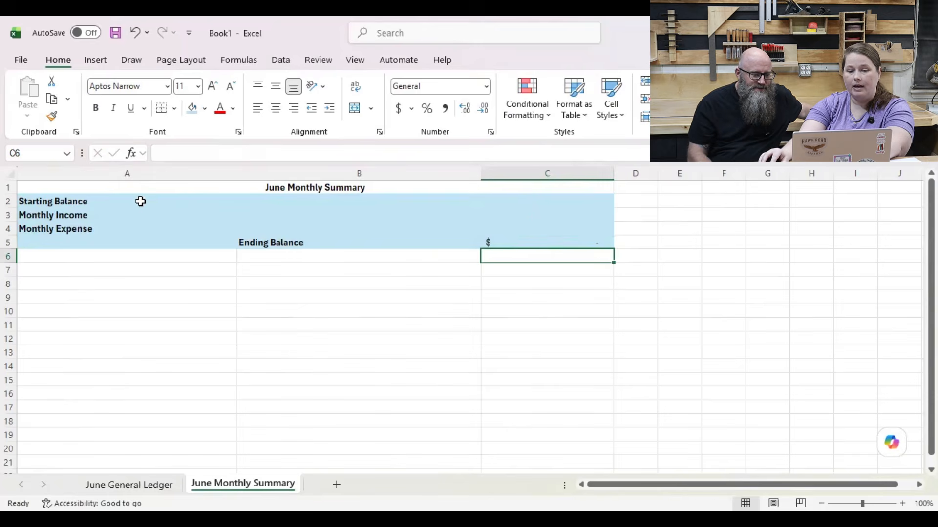
Step: Apply All Borders to cells A2 to C5 of the summary block
drag(140, 200, 529, 241)
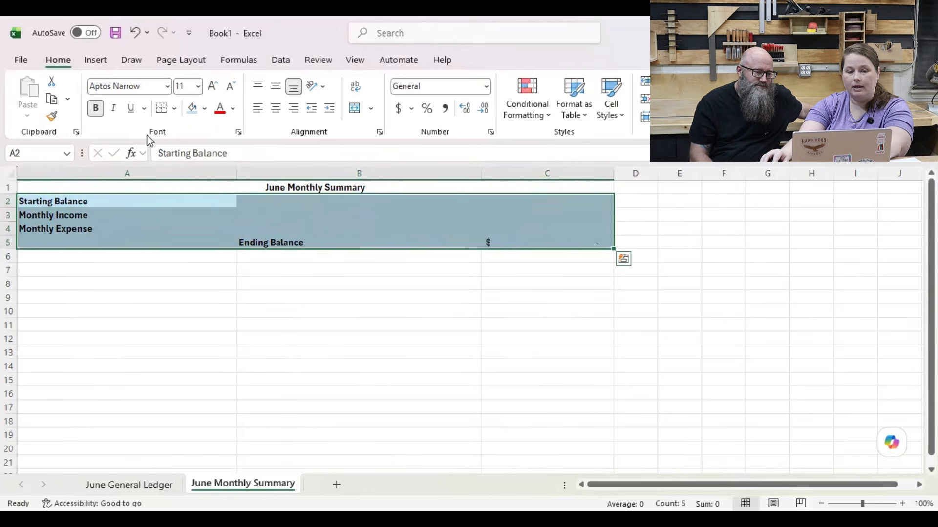
click(173, 112)
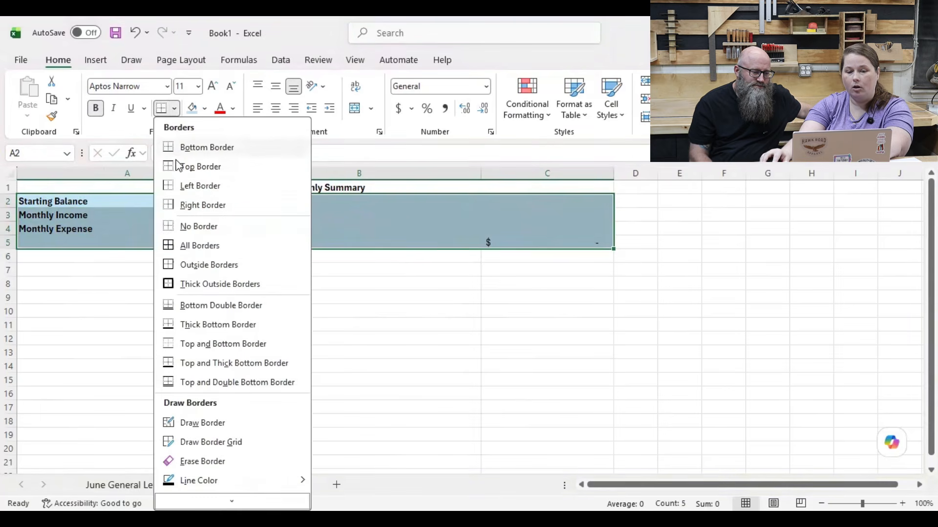
click(182, 246)
click(360, 203)
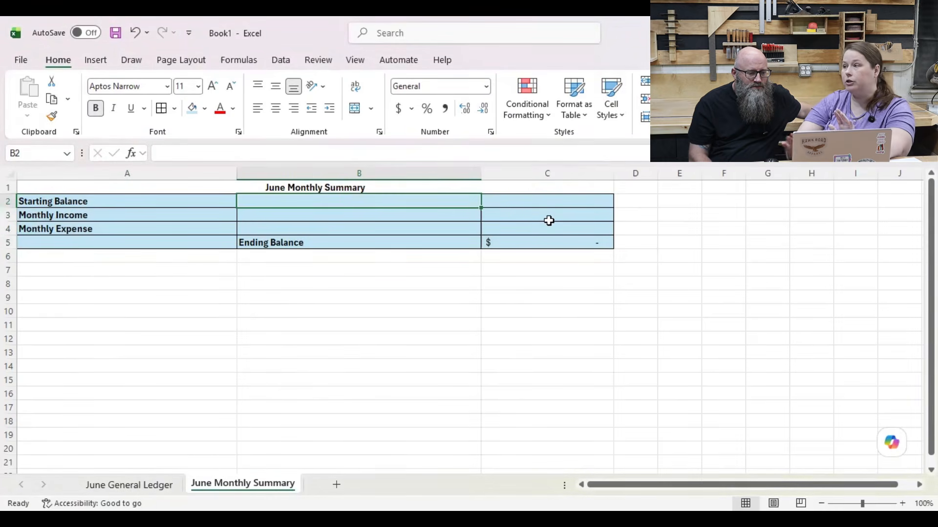
Step: Enter 1020 as the Starting Balance in cell C2
click(554, 200)
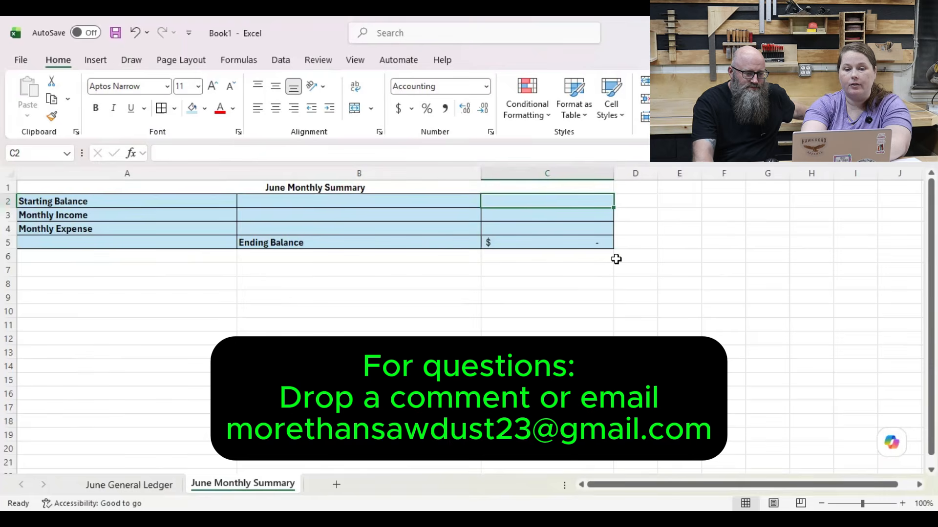
text(1020)
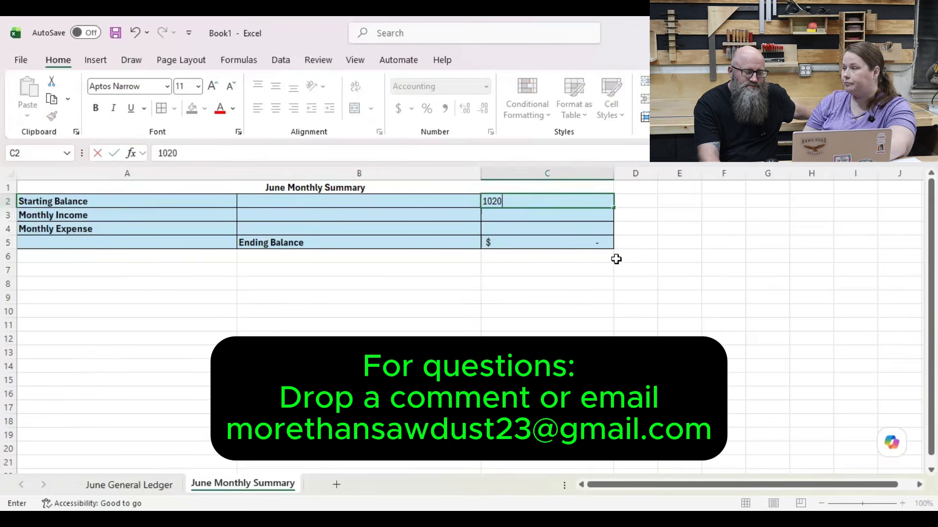
key(Return)
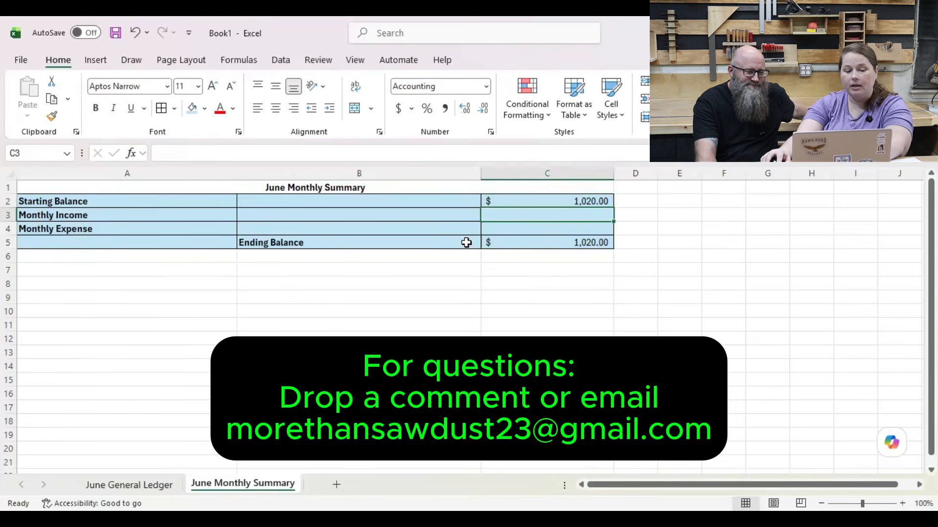
Step: Look up the income total on the June General Ledger sheet and enter 65 as Monthly Income in cell C3 of the summary
click(142, 484)
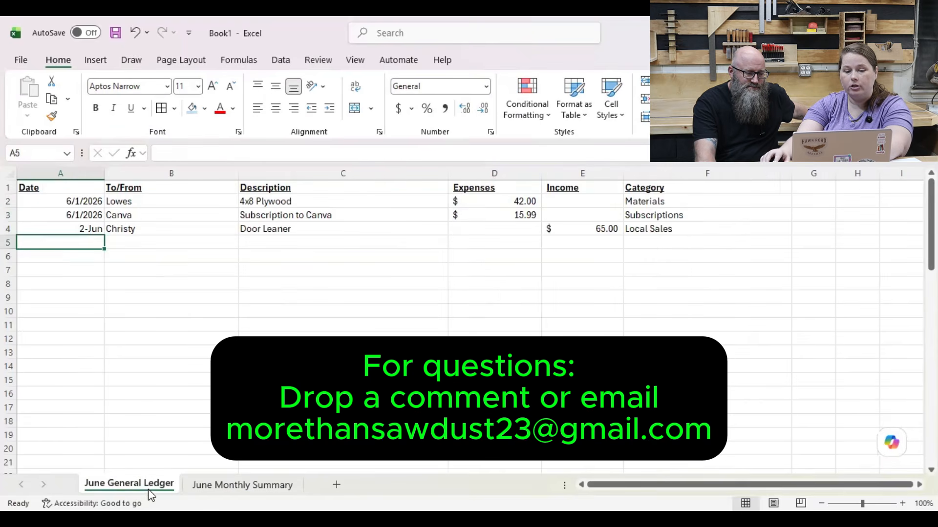
scroll(241, 328, down, 18)
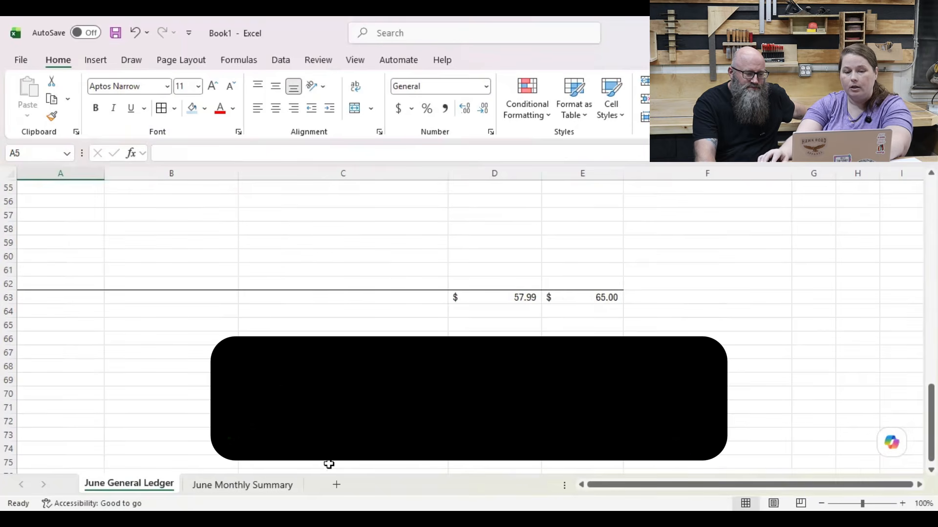
click(265, 484)
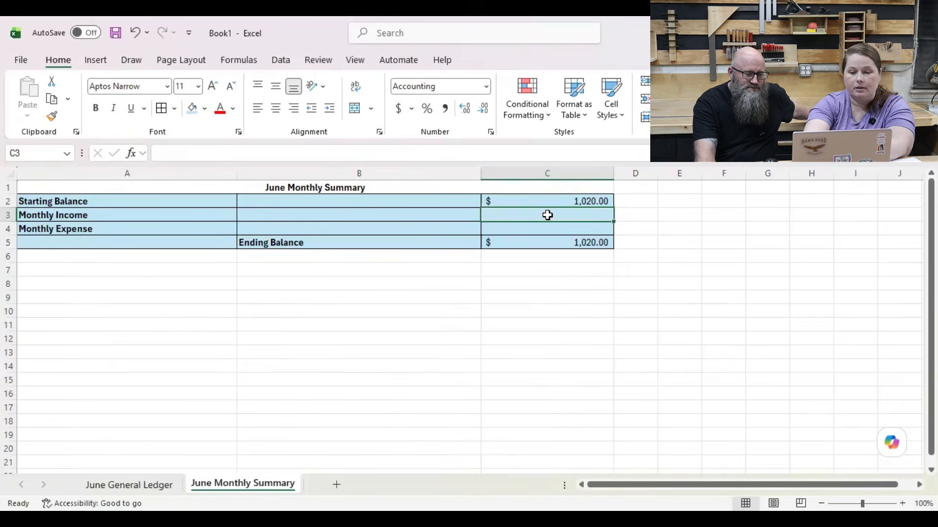
text(65)
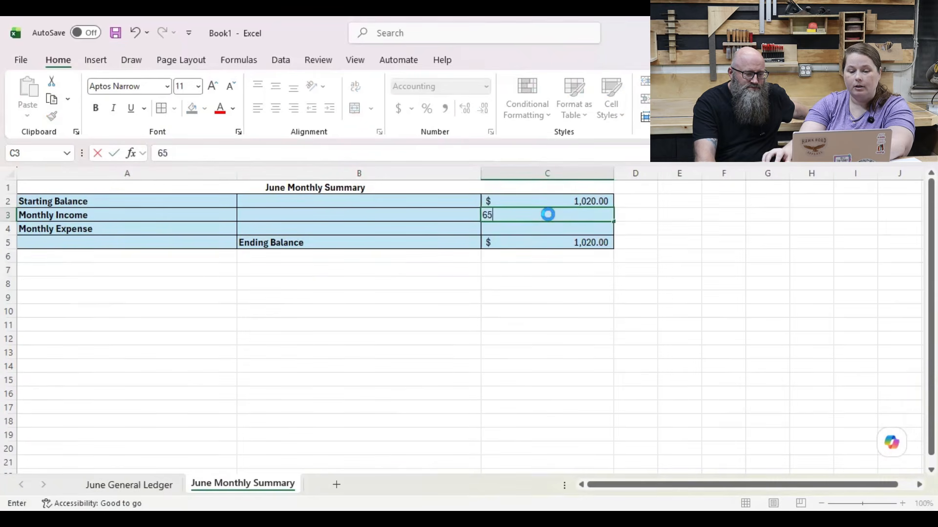
key(Return)
Step: Look up the expense total on the June General Ledger sheet and enter 57.99 as Monthly Expense in cell C4 of the summary
click(142, 485)
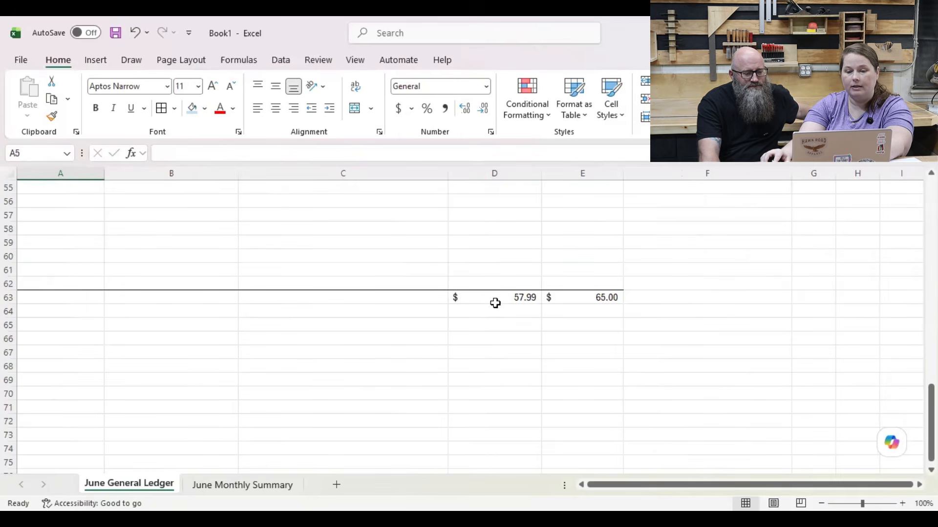
click(271, 486)
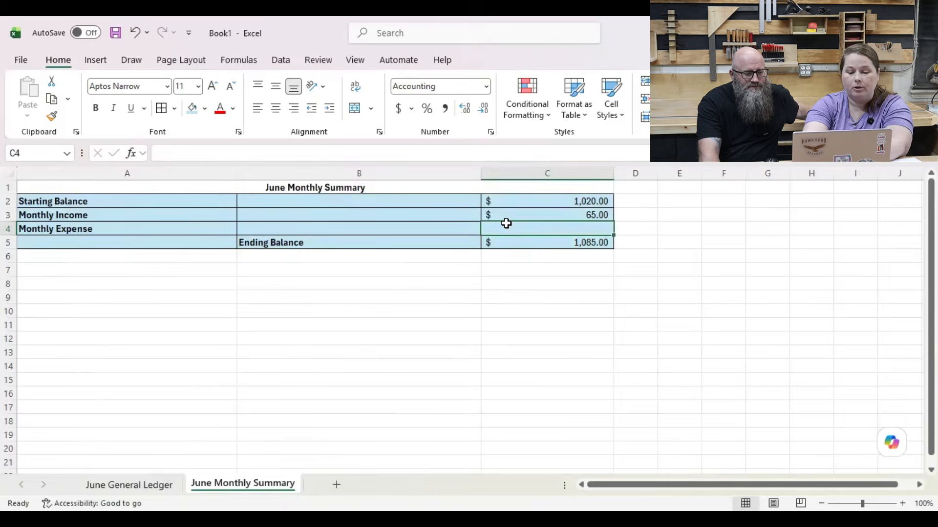
text(57)
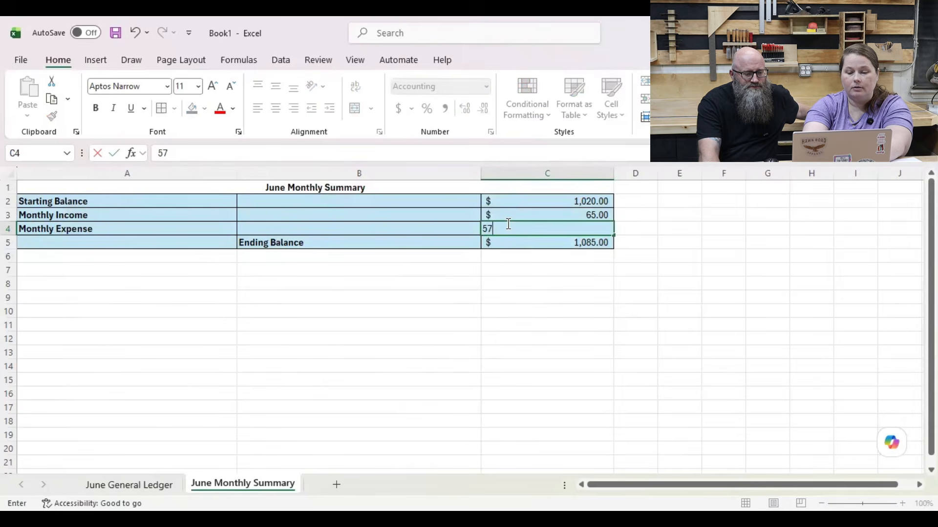
text(.99)
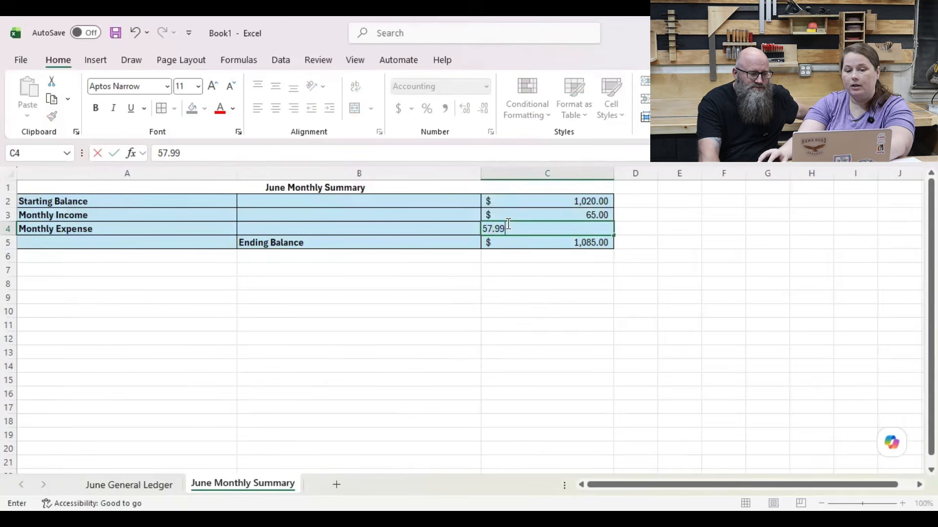
key(Return)
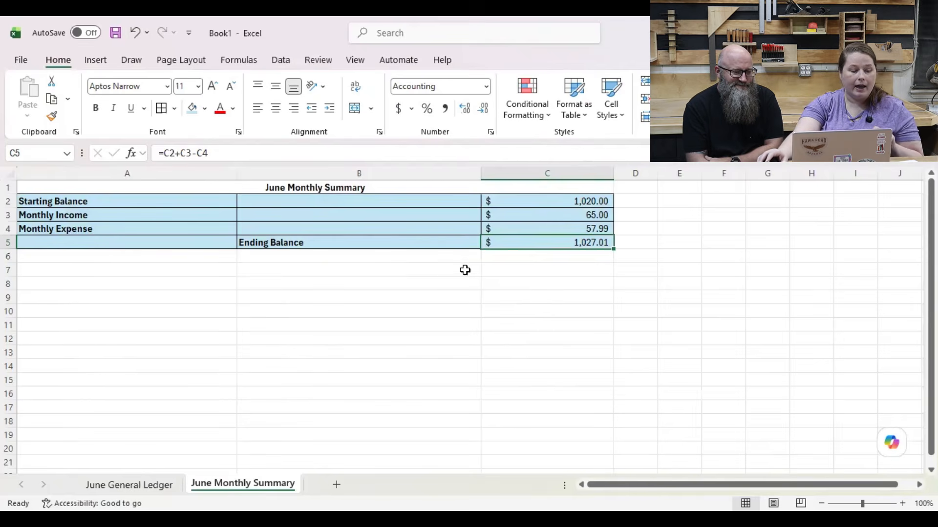
Step: Enter the bold heading Budget Expense Category Summary in cell A6, below the balance block
click(195, 262)
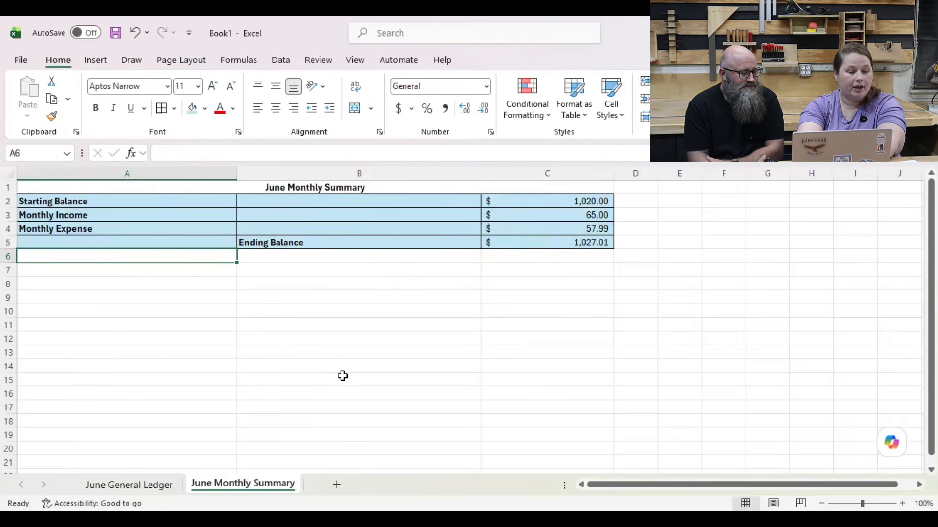
text(Budgete Exp)
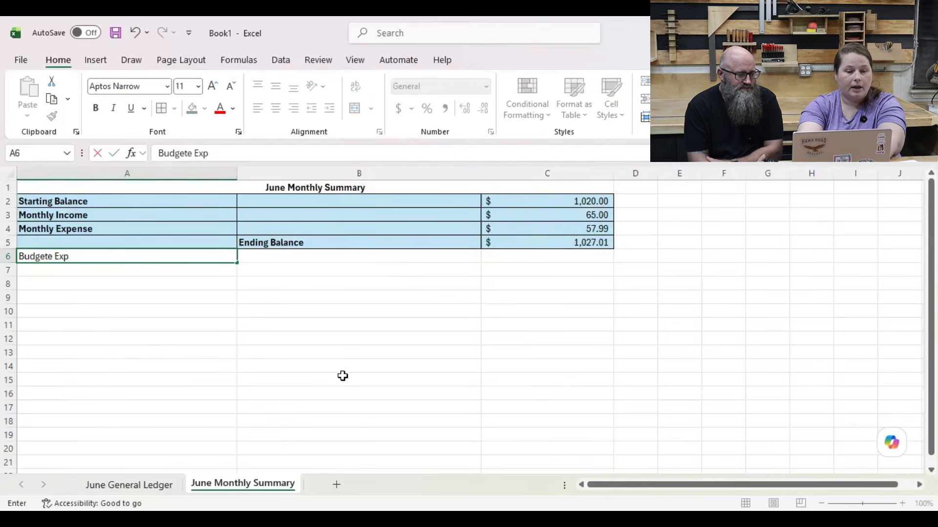
text(ense)
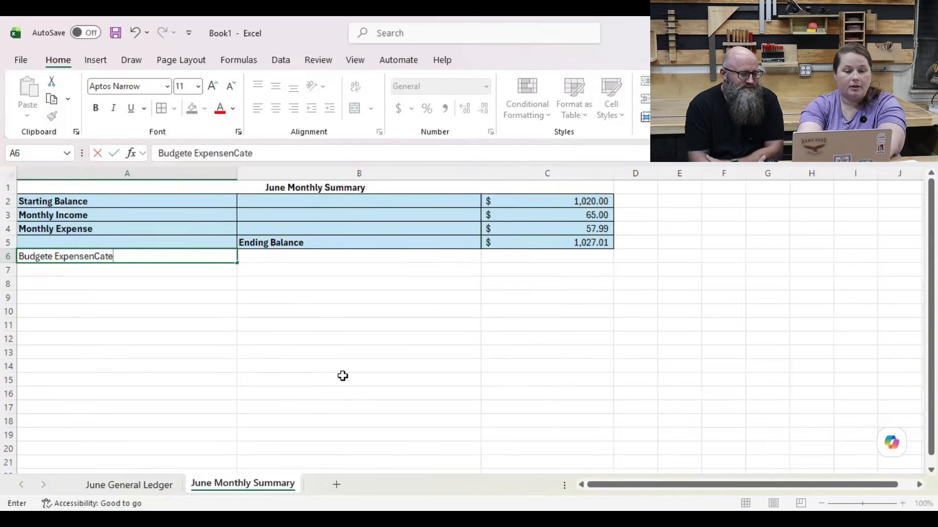
text(n Categor)
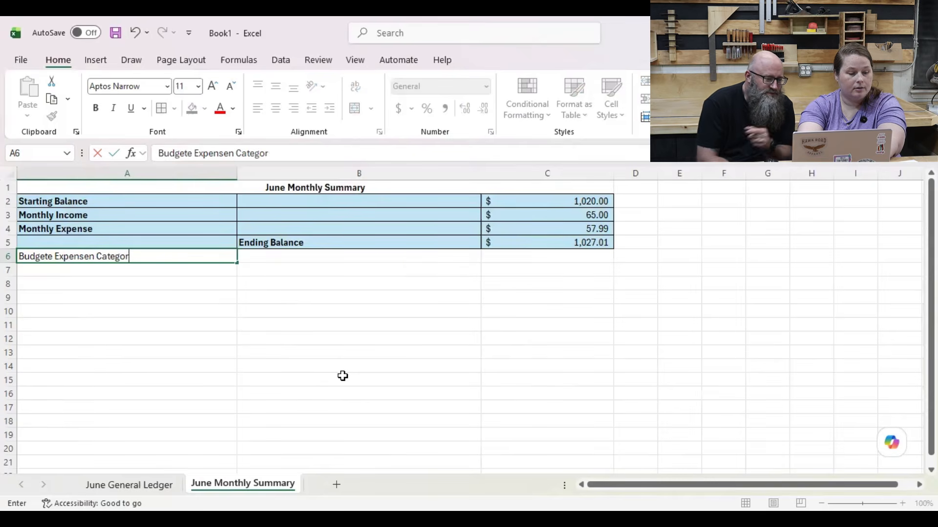
text(y Summary)
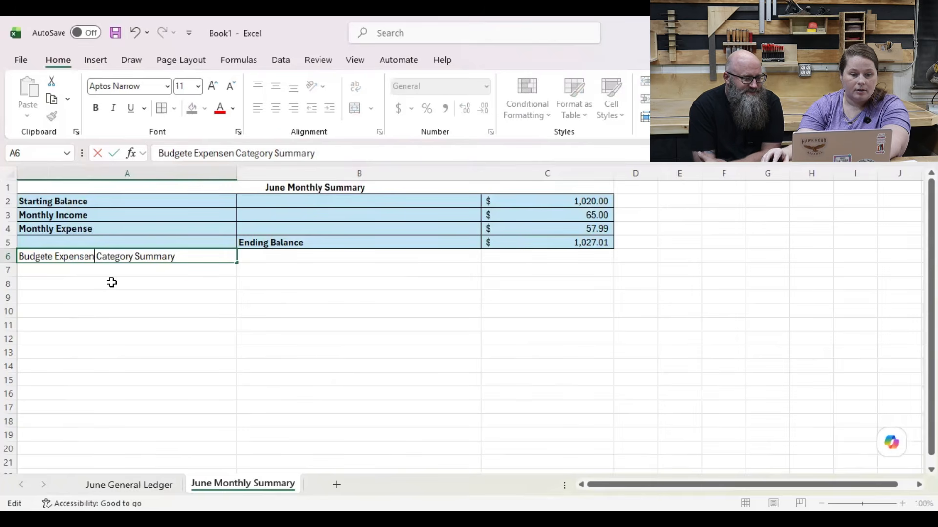
key(BackSpace)
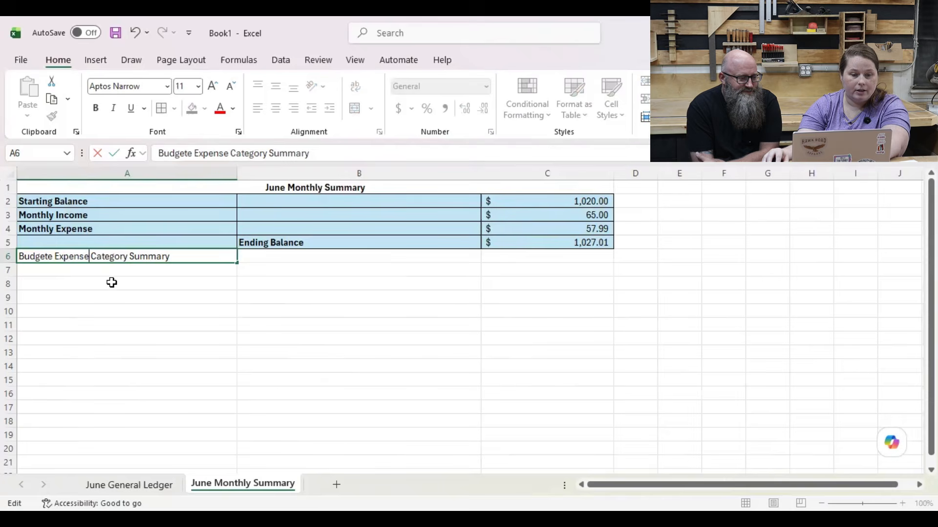
click(53, 256)
key(BackSpace)
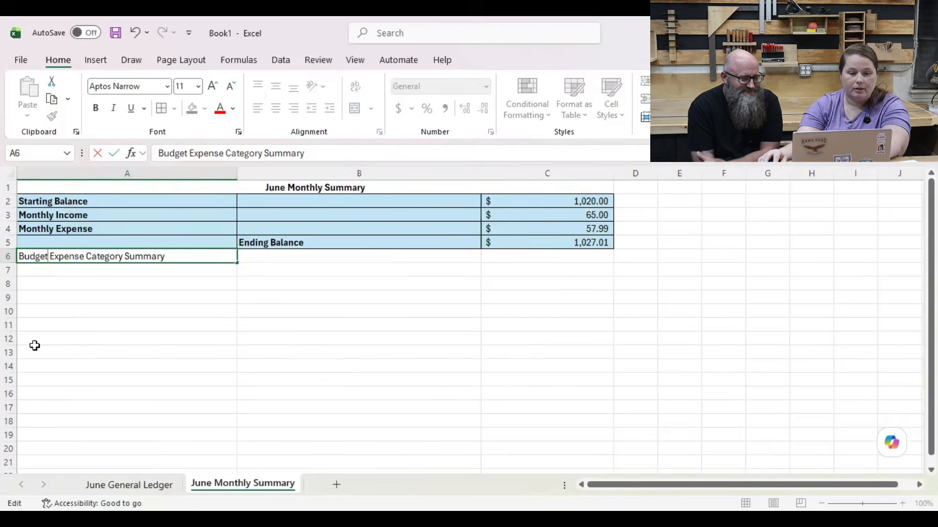
key(ctrl+b)
key(Return)
click(178, 259)
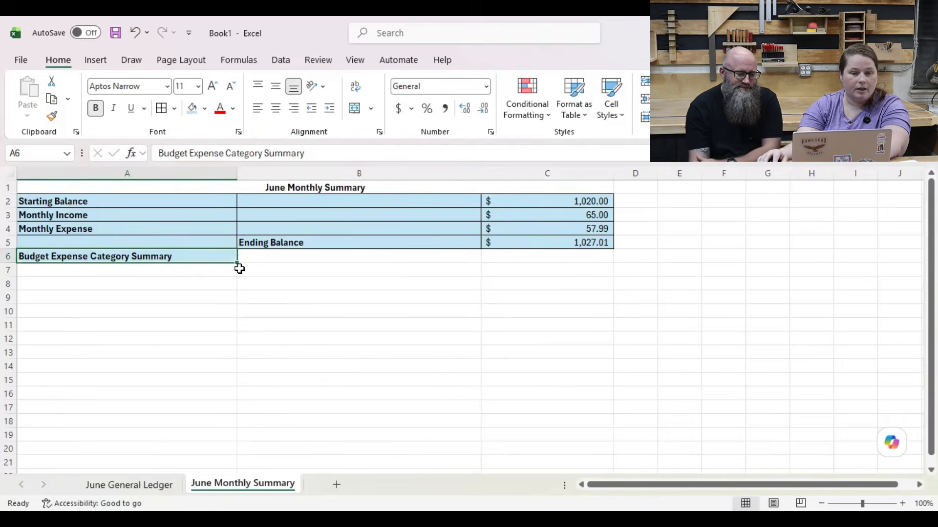
Step: Review the available category choices for the Local Sales entry on the June General Ledger sheet and return to June Monthly Summary
click(306, 270)
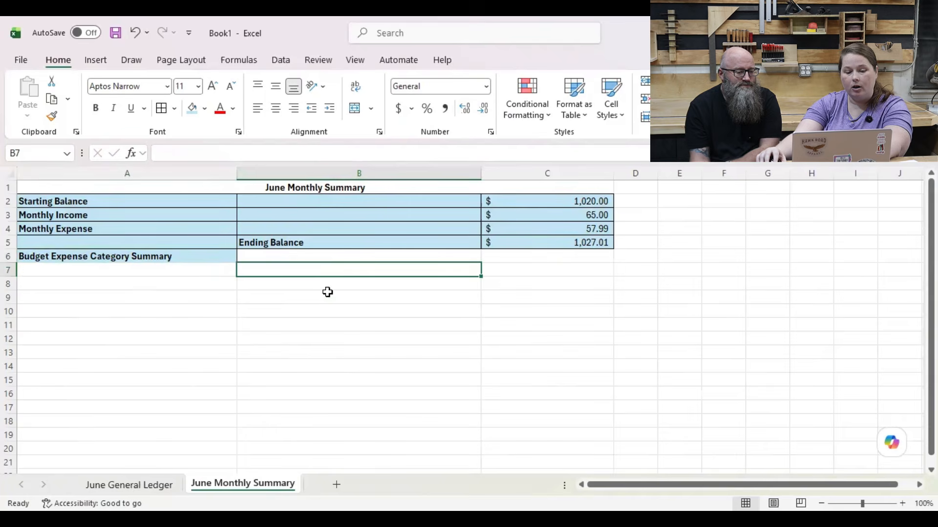
click(131, 488)
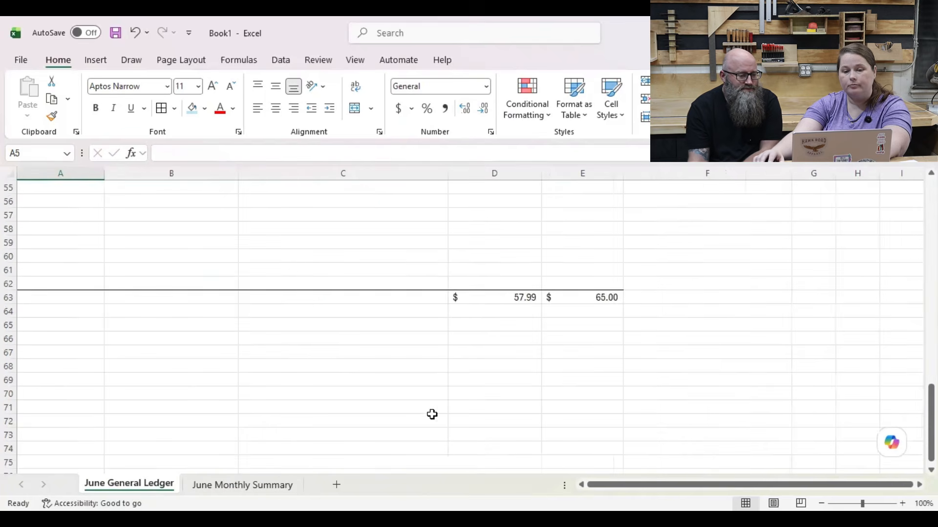
scroll(490, 341, up, 18)
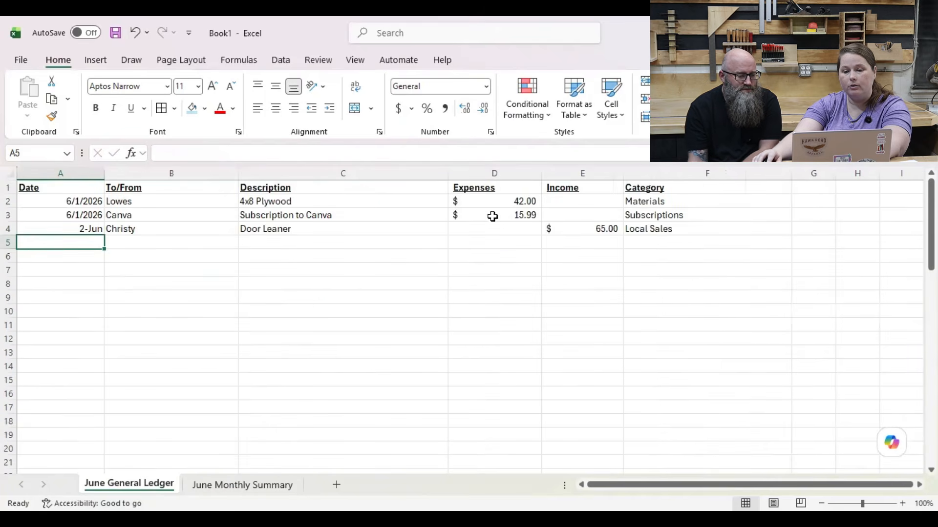
click(727, 228)
click(797, 229)
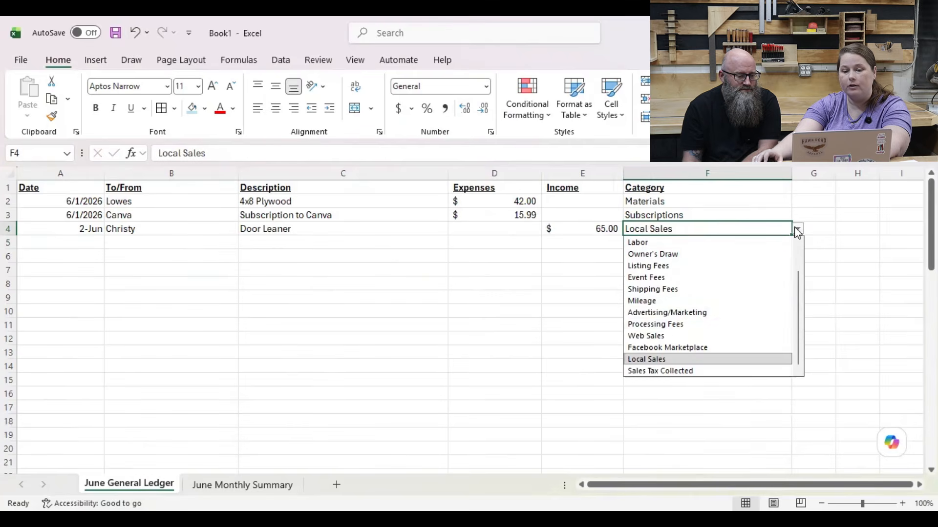
scroll(676, 323, up, 1)
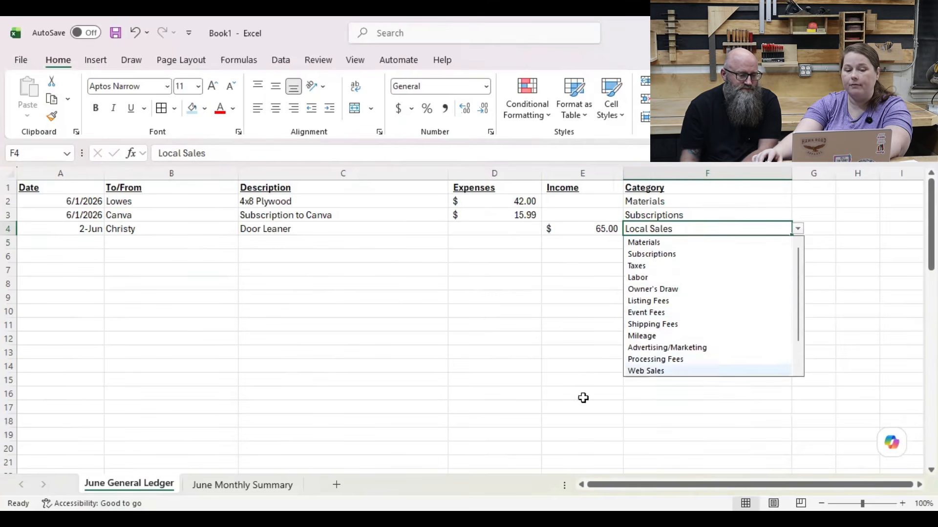
click(249, 486)
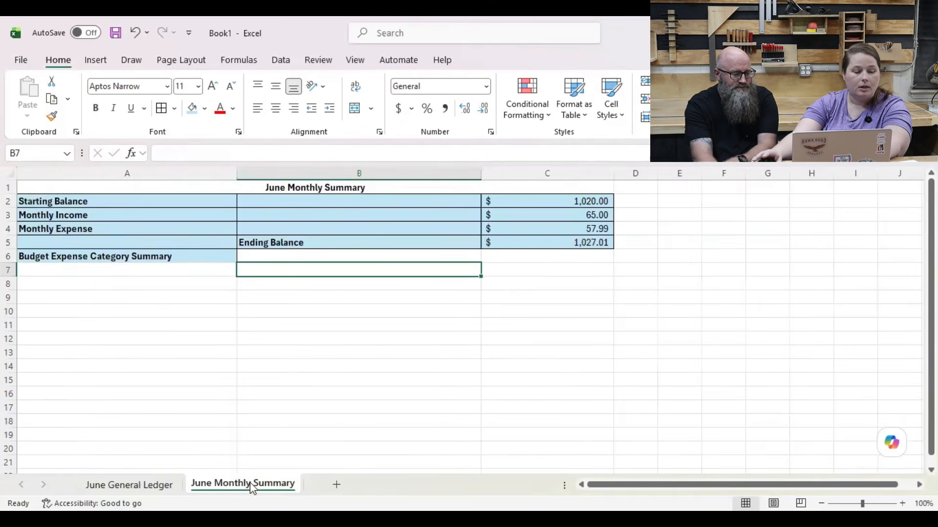
click(274, 279)
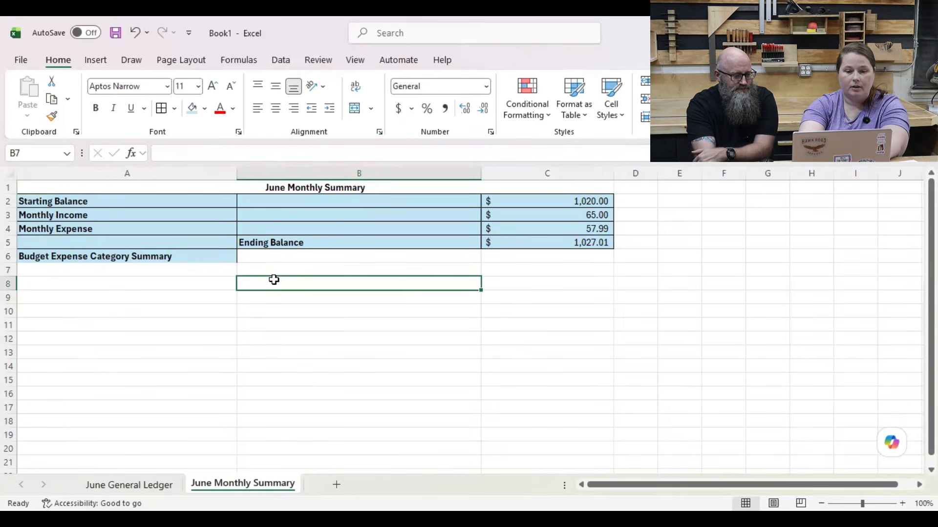
key(Up)
text(M)
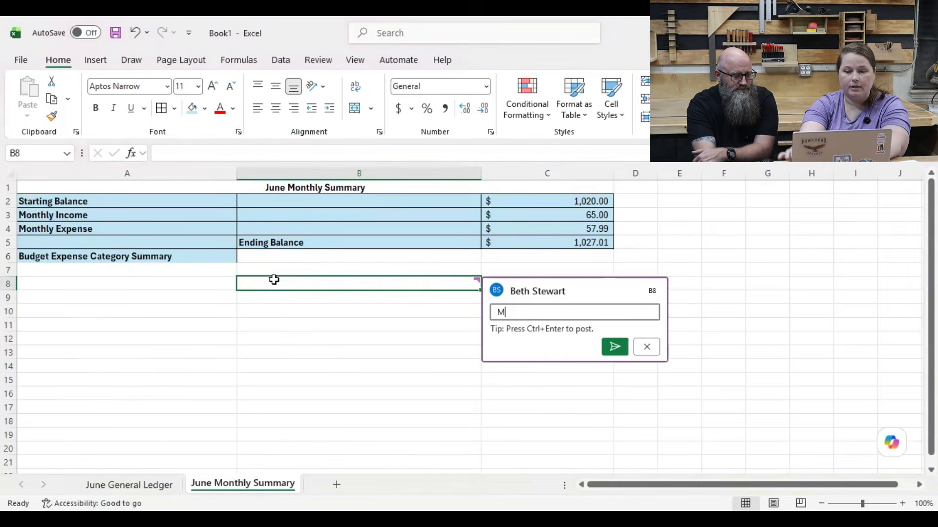
key(BackSpace)
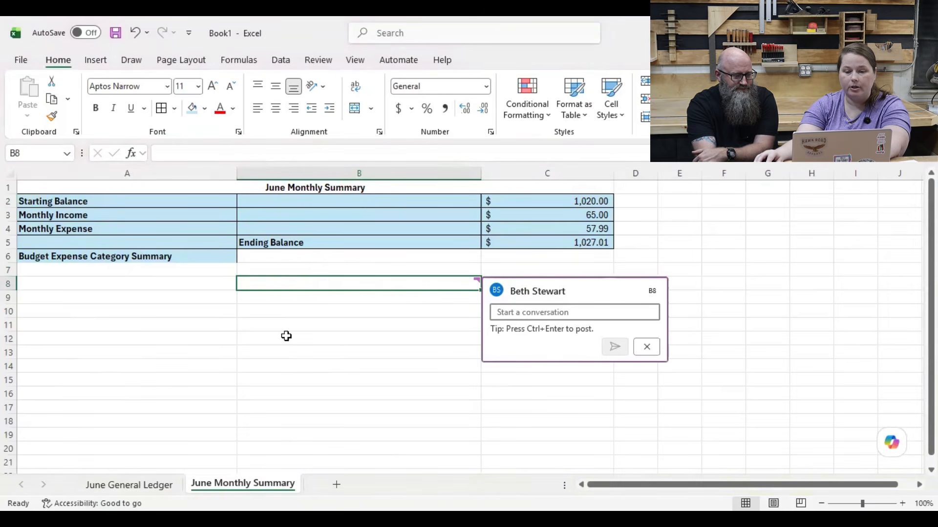
click(293, 282)
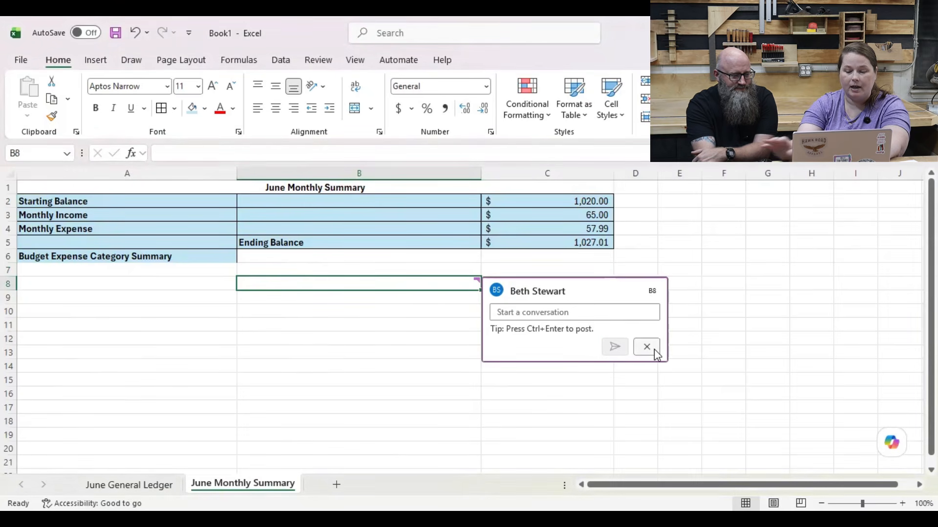
Step: Enter the expense categories Materials in cell B7 and Subscriptions in cell B8
click(432, 270)
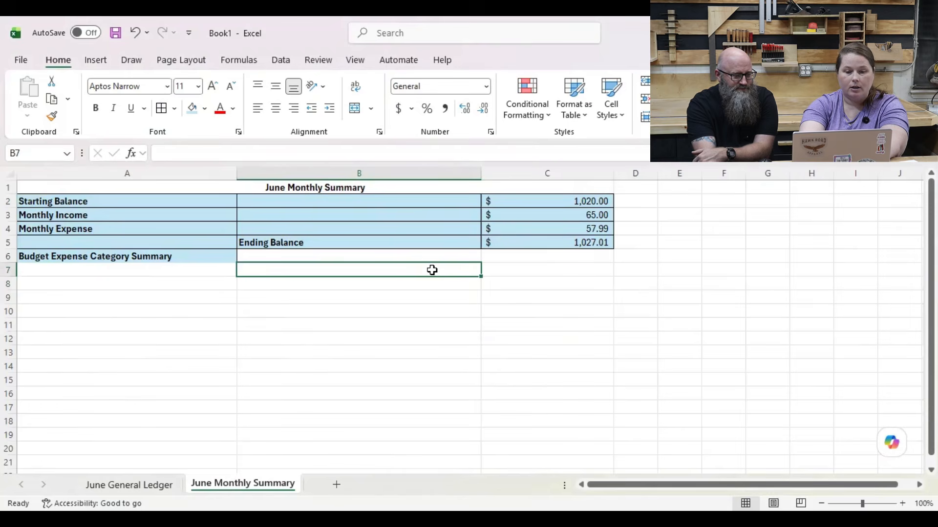
text(Ma)
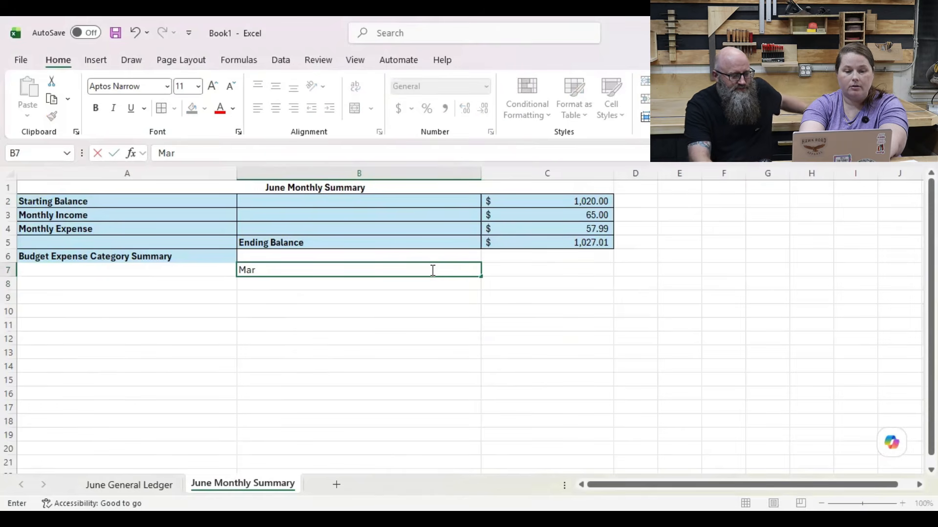
text(terials)
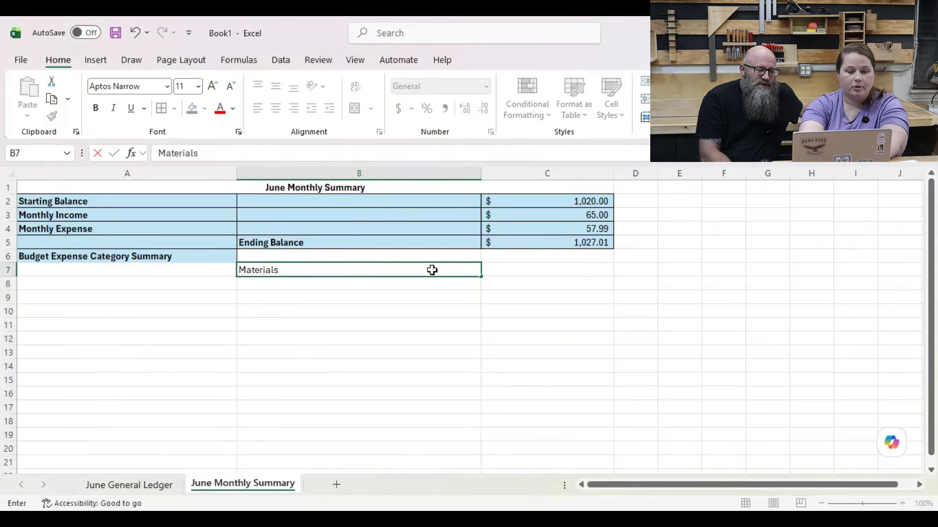
key(Return)
text(Sub)
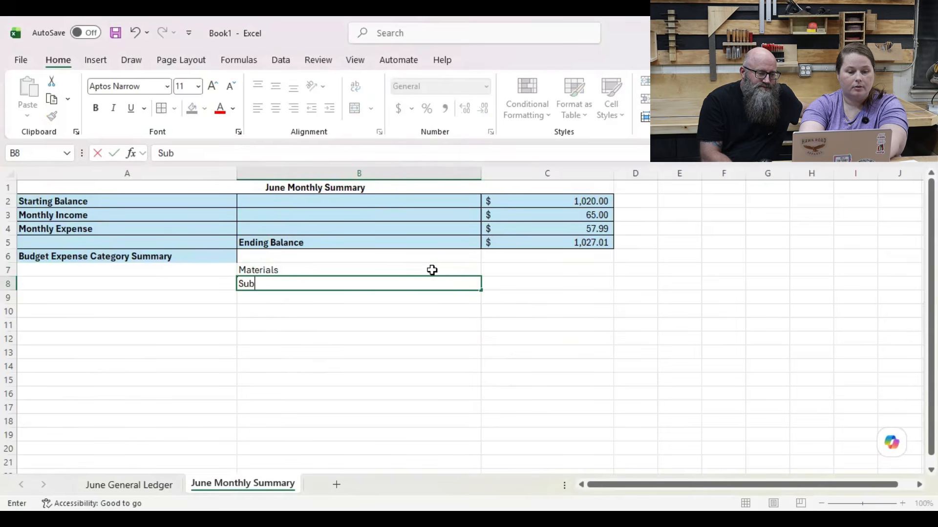
text(scriptions)
key(Return)
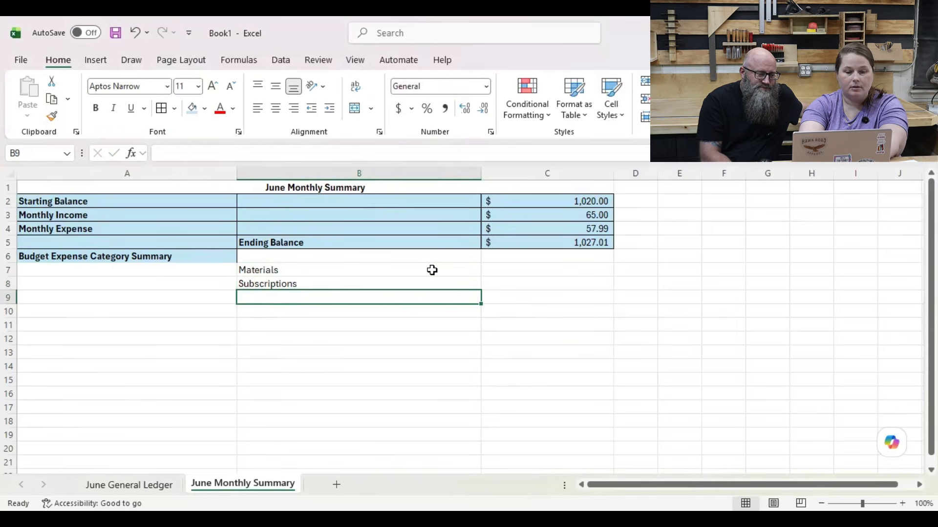
Step: Add the expense categories Taxes in cell B9 and Labor in cell B10
text(Taxes)
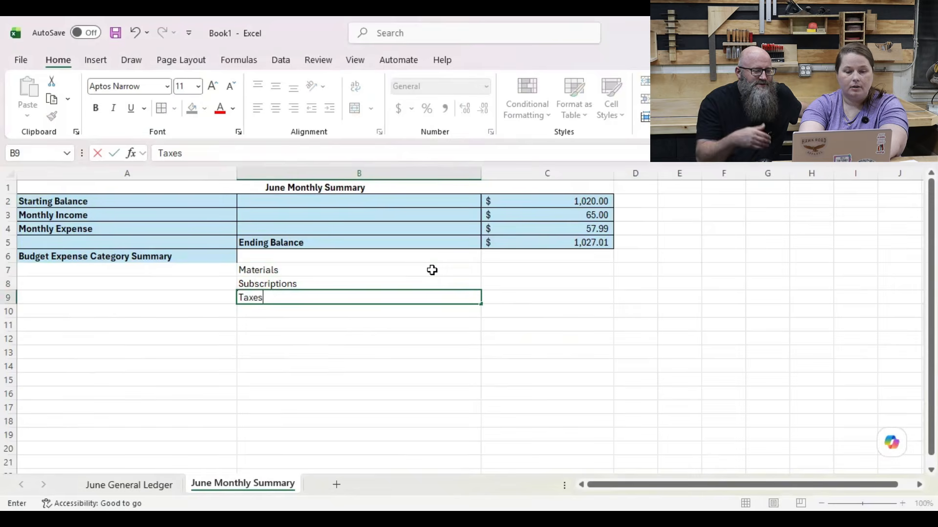
key(Return)
text(L)
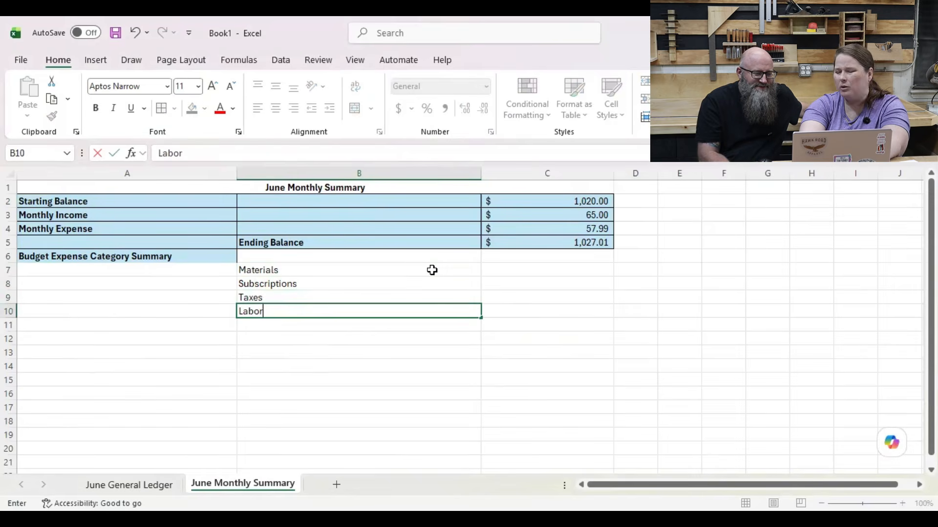
text(abor)
key(Return)
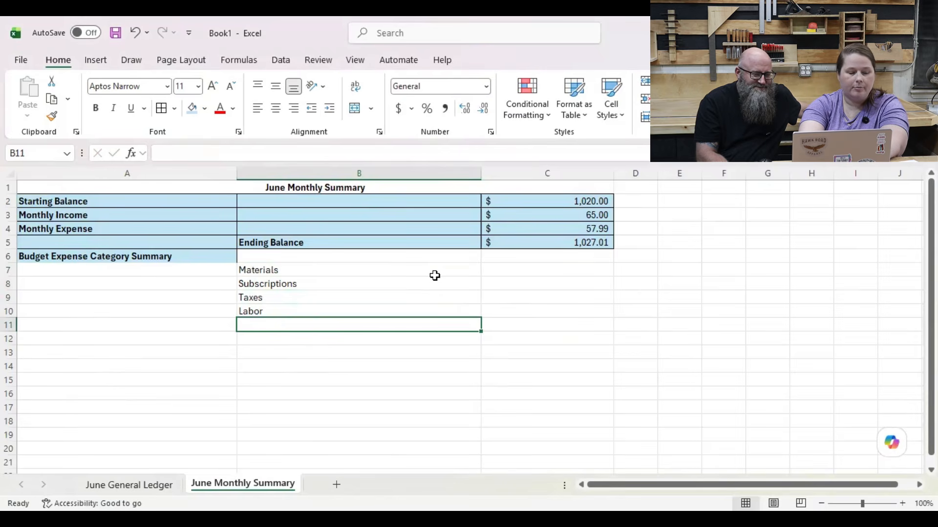
Step: Add the expense categories Owner's Draw in cell B11 and Listing Fees in cell B12
text(Owner)
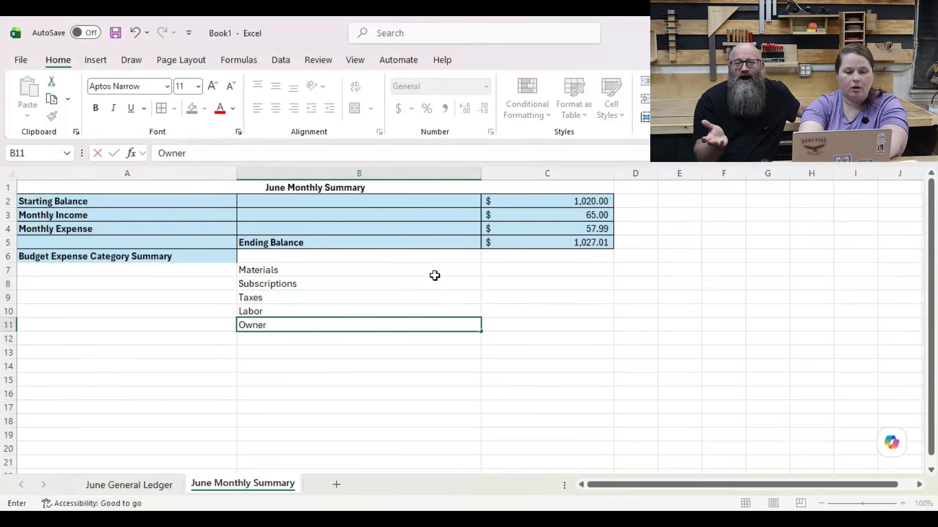
text('s Draw)
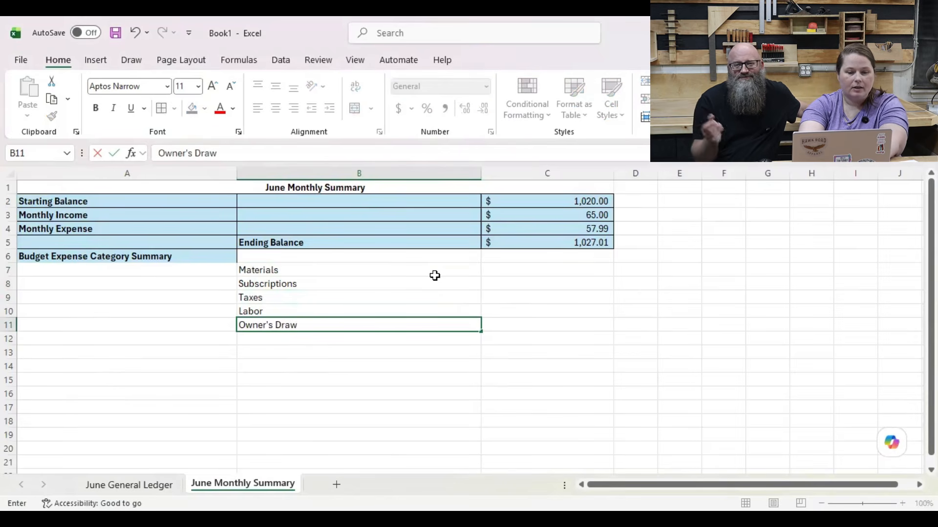
key(Return)
text(Listing Fees)
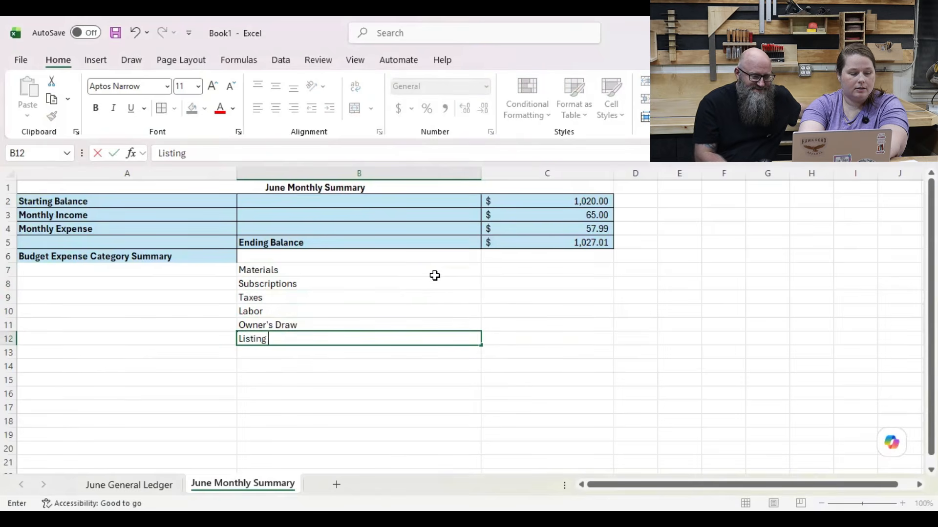
key(Return)
Step: Add the expense category Shipping Fees in cell B13
text(S)
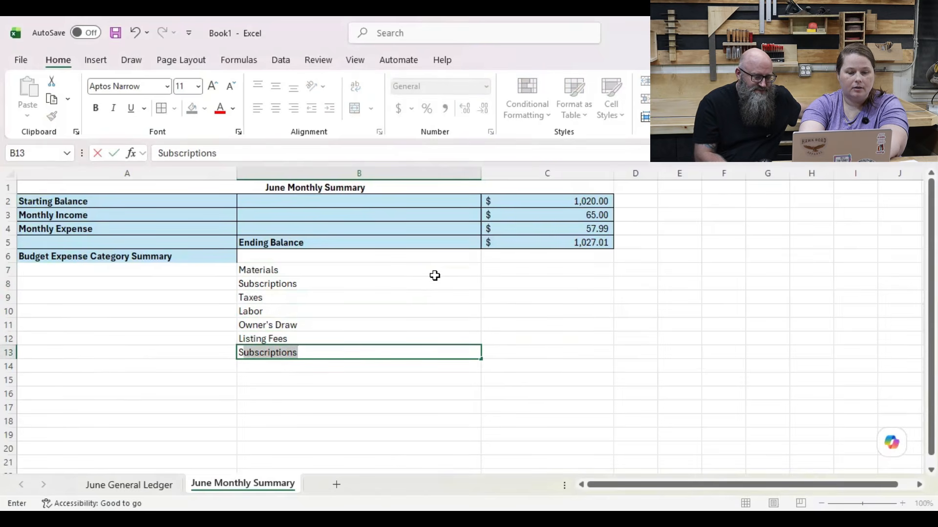
text(hipping f)
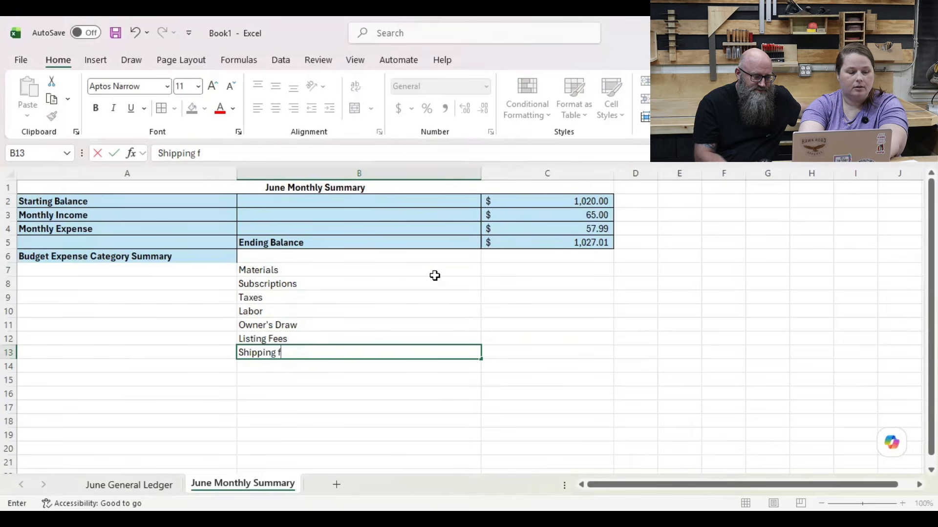
key(BackSpace)
text(Fee)
text(s)
key(Return)
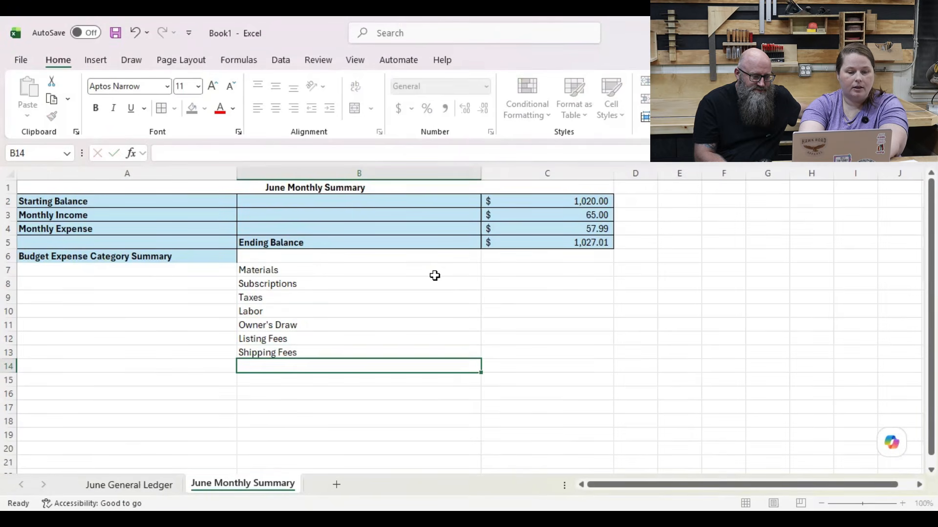
Step: Add the expense categories Mileage in cell B14 and Advertising/Marketing in cell B15
text(Mileage)
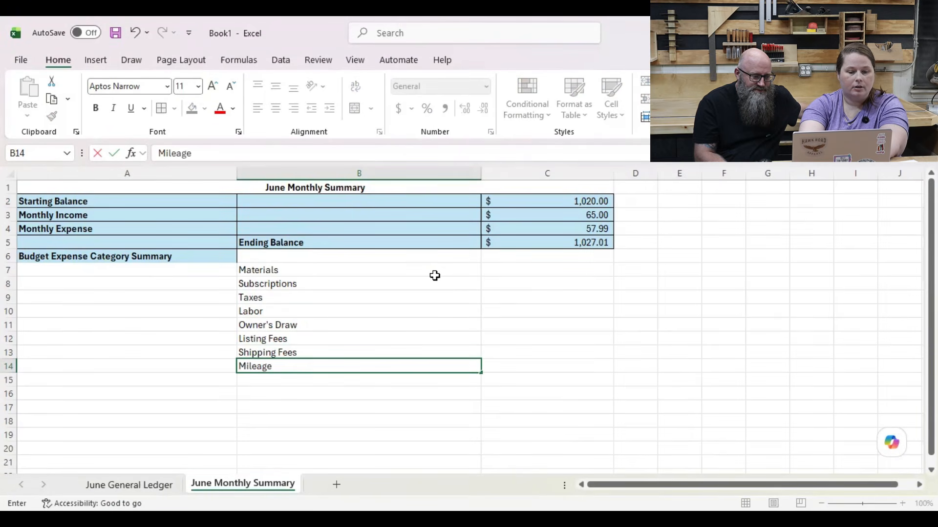
key(Return)
text(Advert)
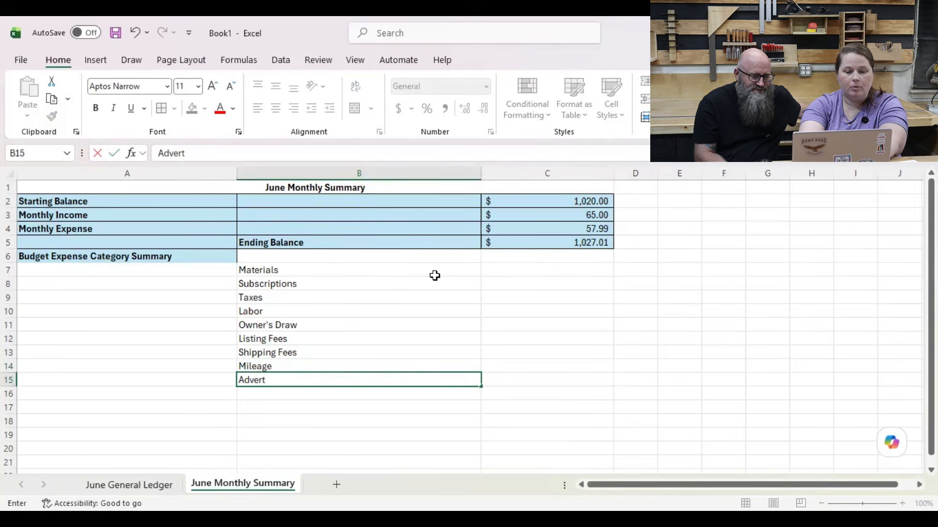
text(ising/Marketing)
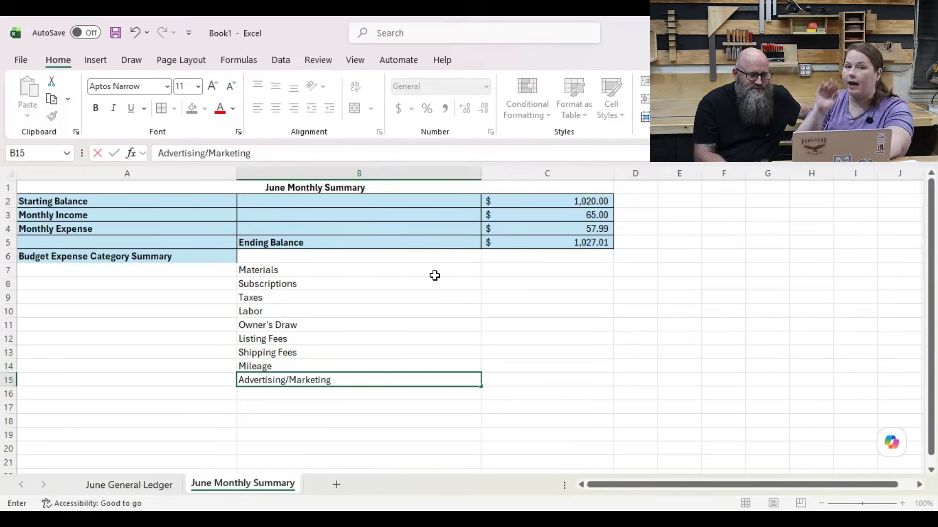
key(Return)
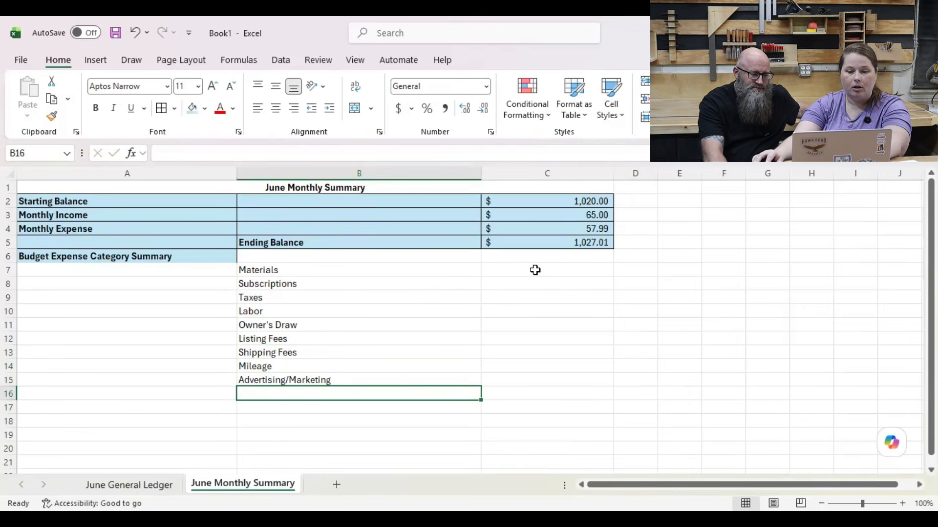
Step: Apply the Accounting number format to the expense amount cells C7 through C15
drag(535, 270, 542, 377)
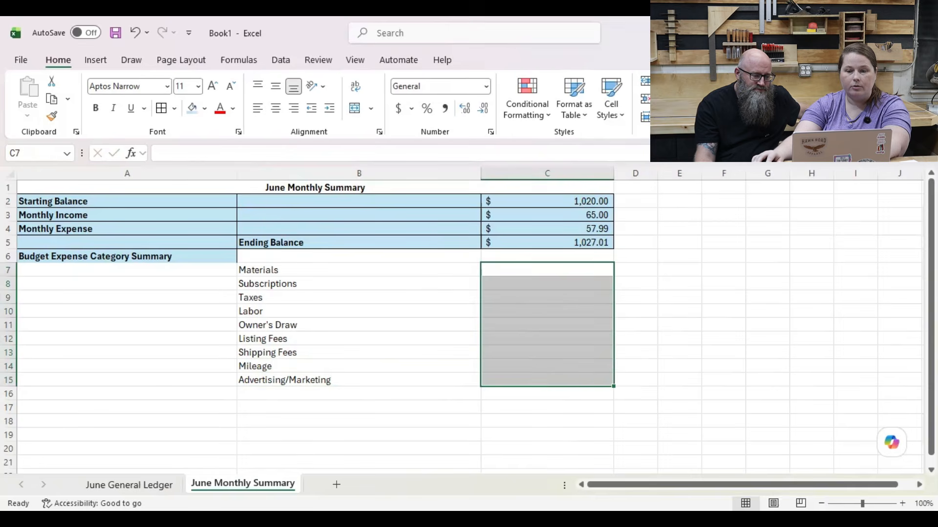
click(398, 109)
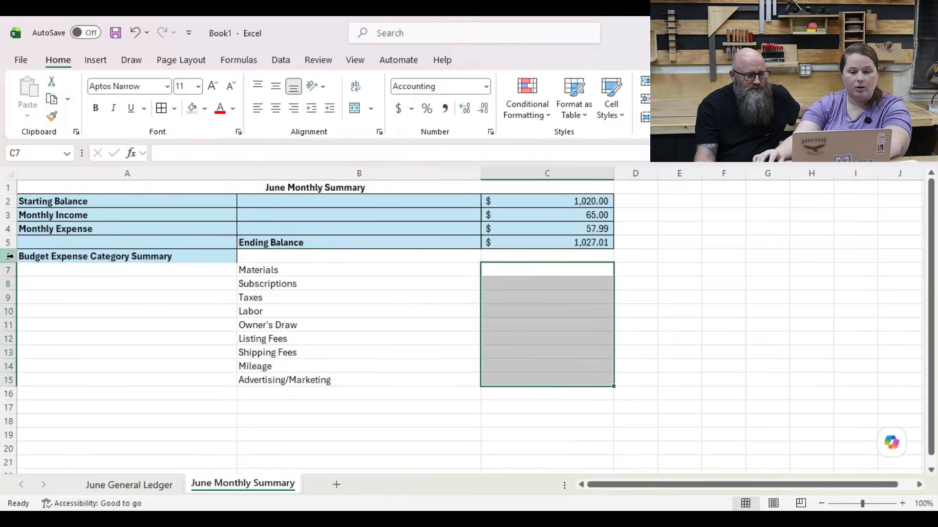
Step: Format the expense category block A6:C15 with the lightest orange theme fill and borders around all cells
drag(38, 253, 557, 378)
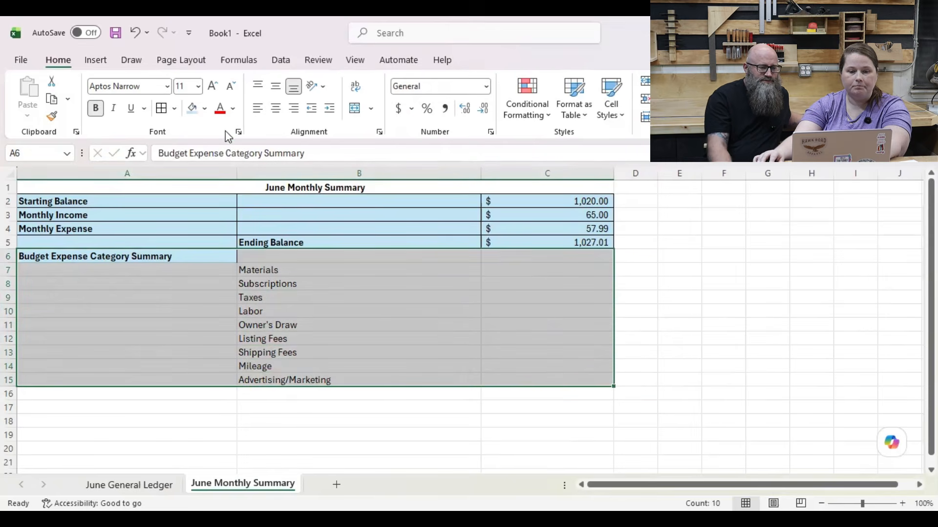
click(208, 112)
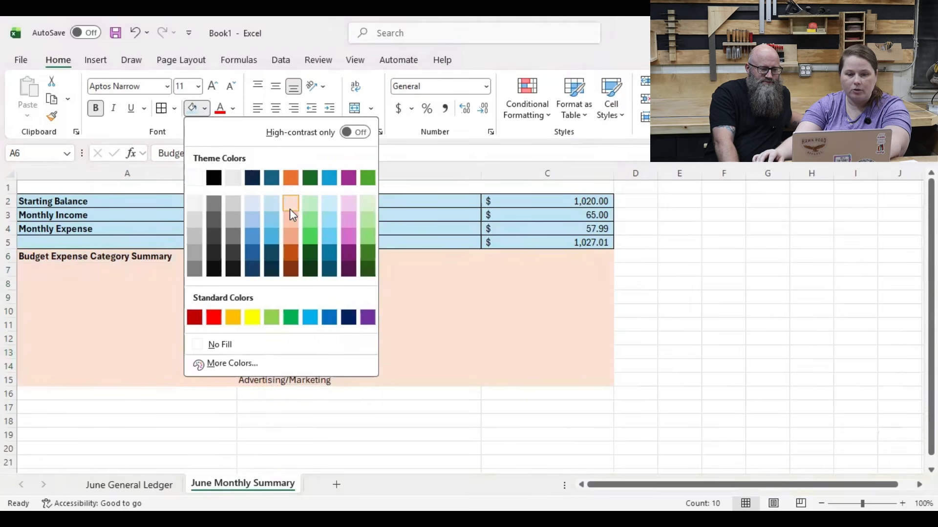
click(437, 482)
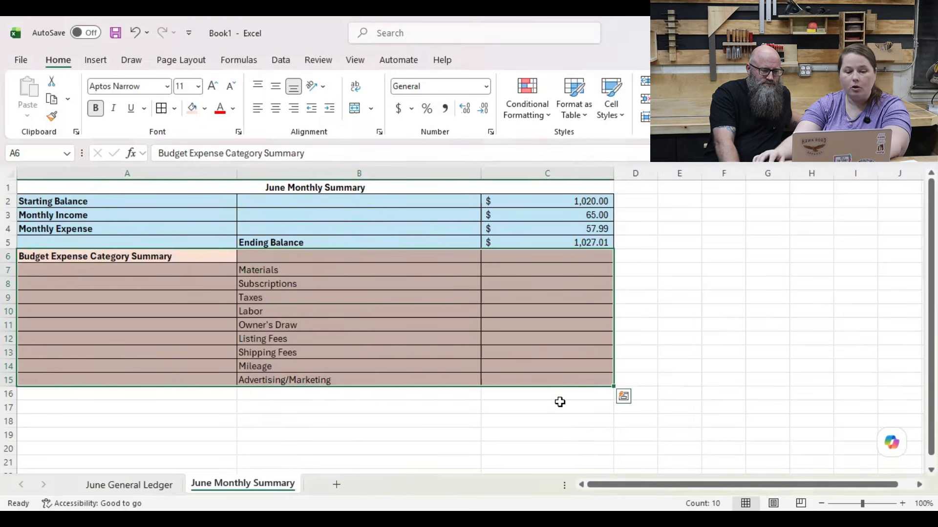
Step: Check the Materials expenses in the June General Ledger and enter 42 for Materials in cell C7 of the June Monthly Summary
click(142, 485)
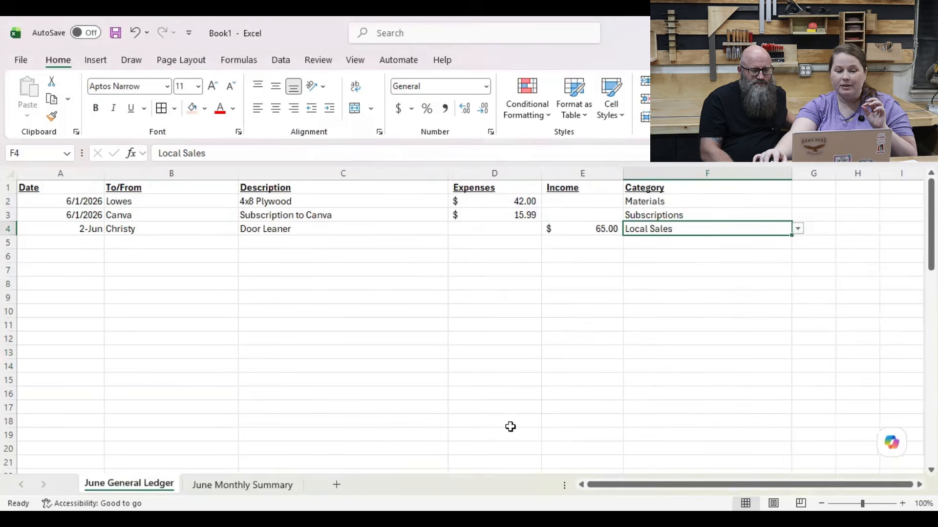
click(273, 483)
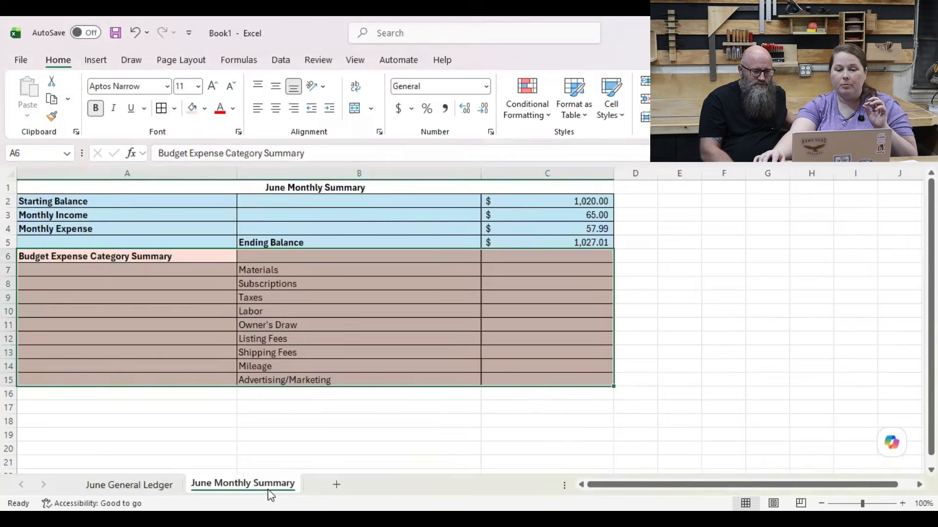
click(549, 271)
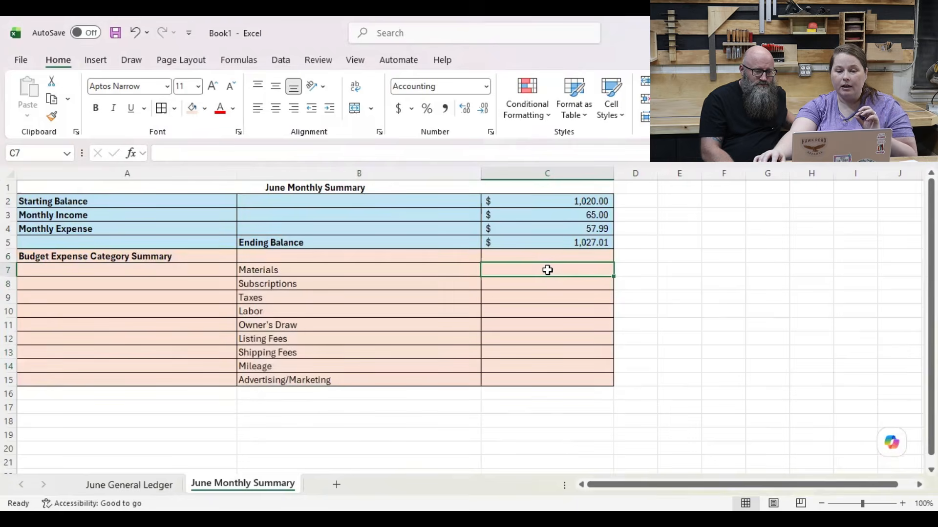
click(381, 272)
click(131, 485)
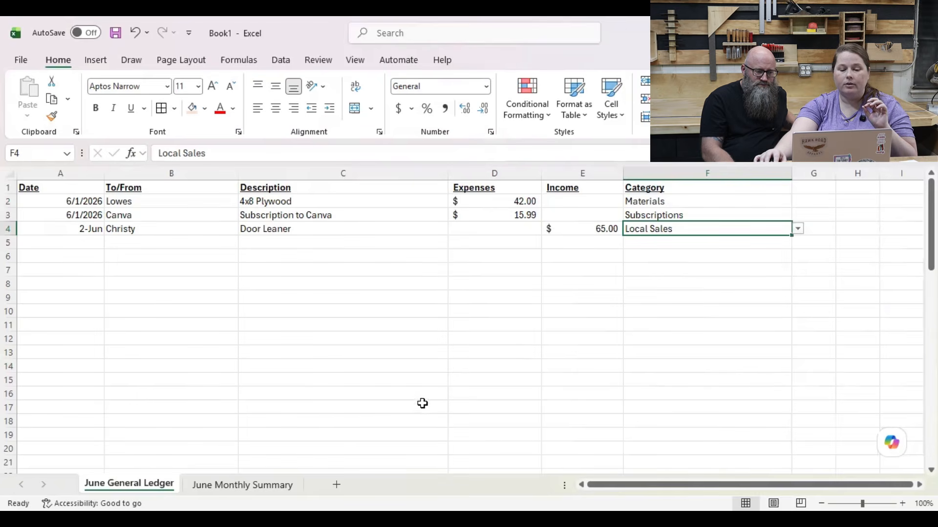
click(254, 486)
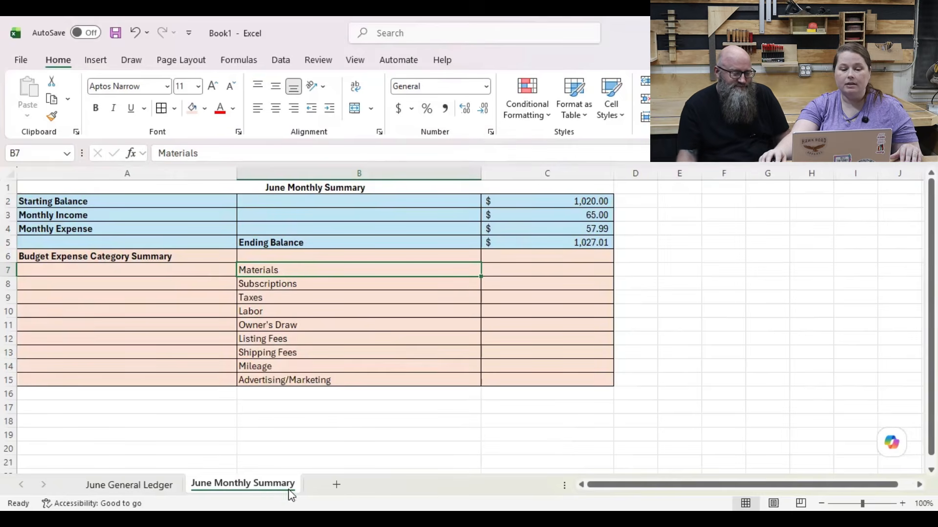
click(141, 484)
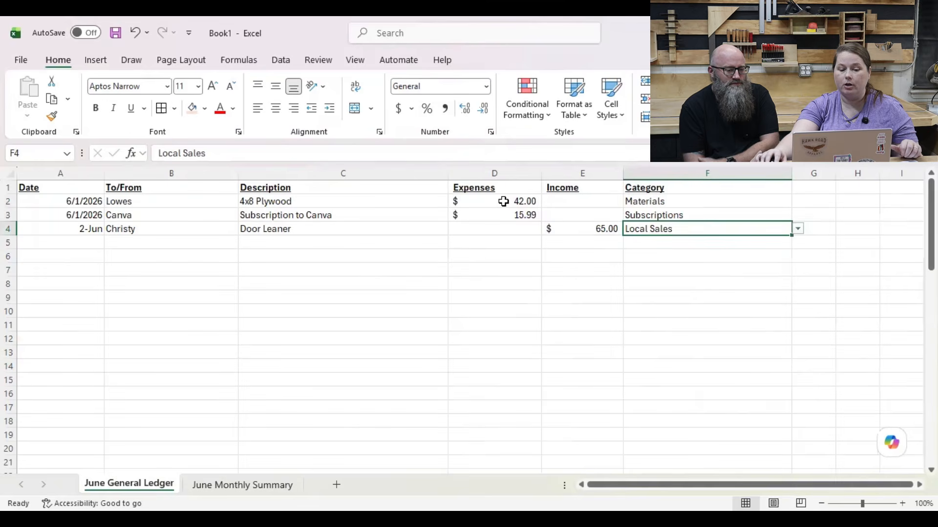
click(268, 487)
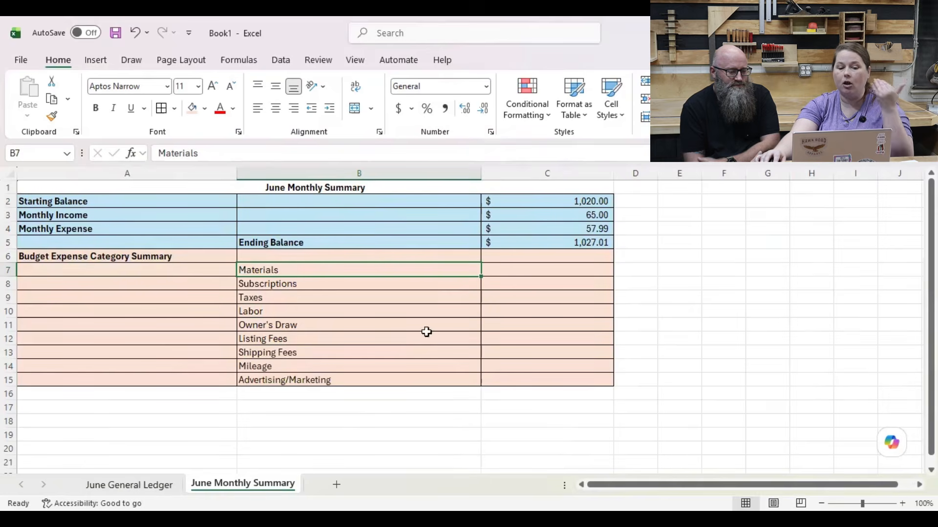
click(522, 270)
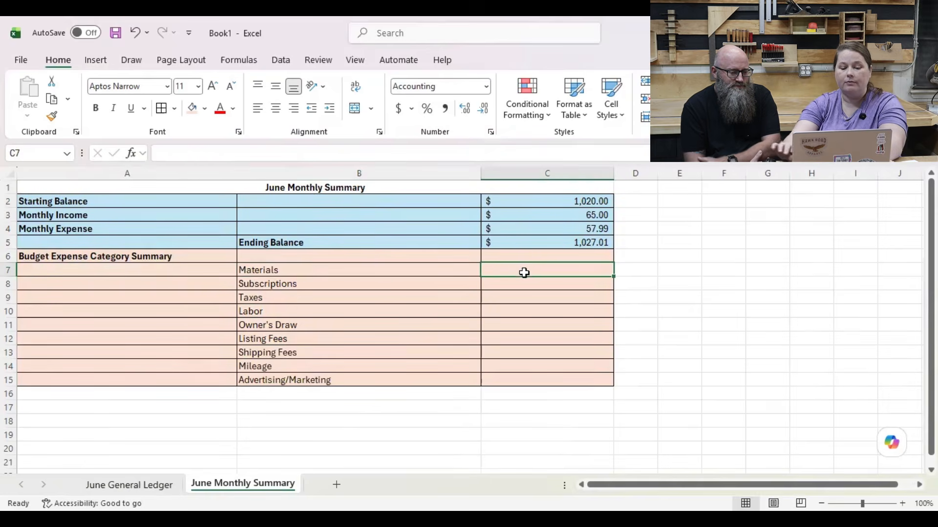
text(42)
key(Return)
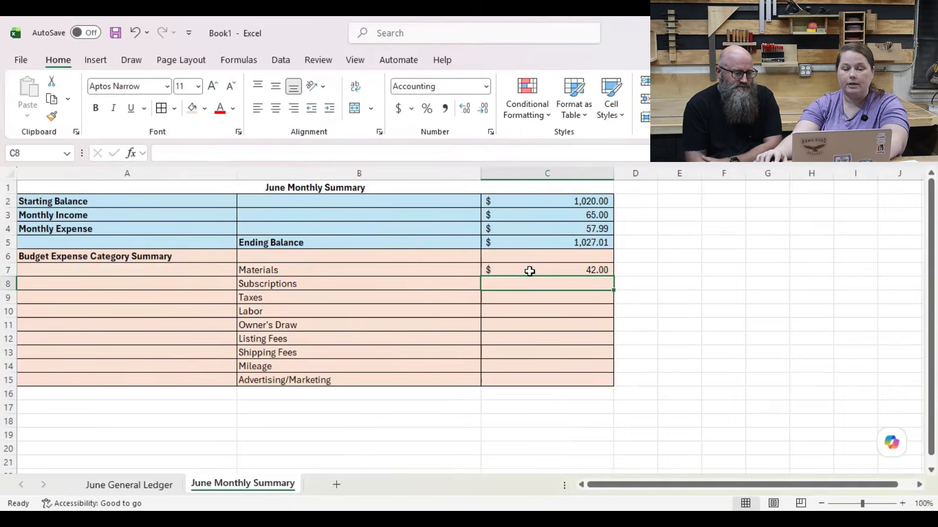
Step: Look up the Subscriptions expense in the ledger, enter 15.99 in cell C8 of the summary, and check the sum of C7:C15
click(131, 485)
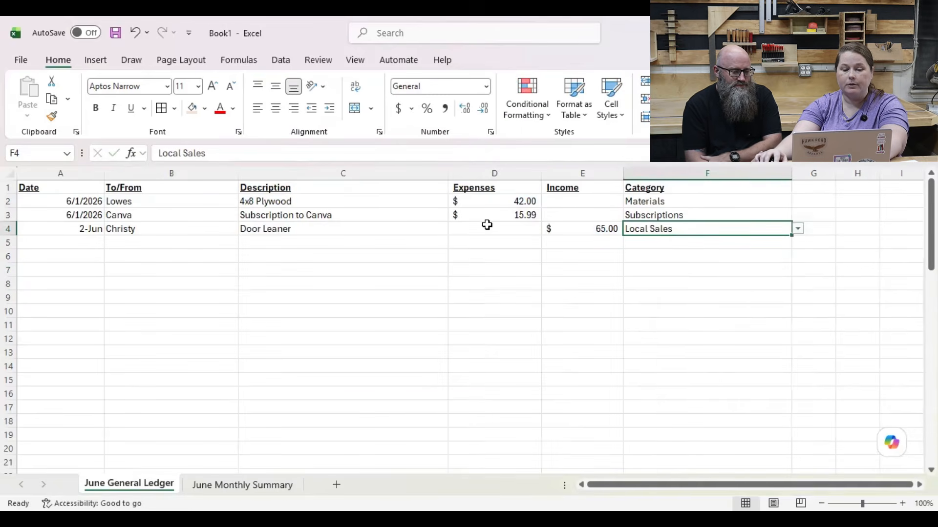
click(230, 487)
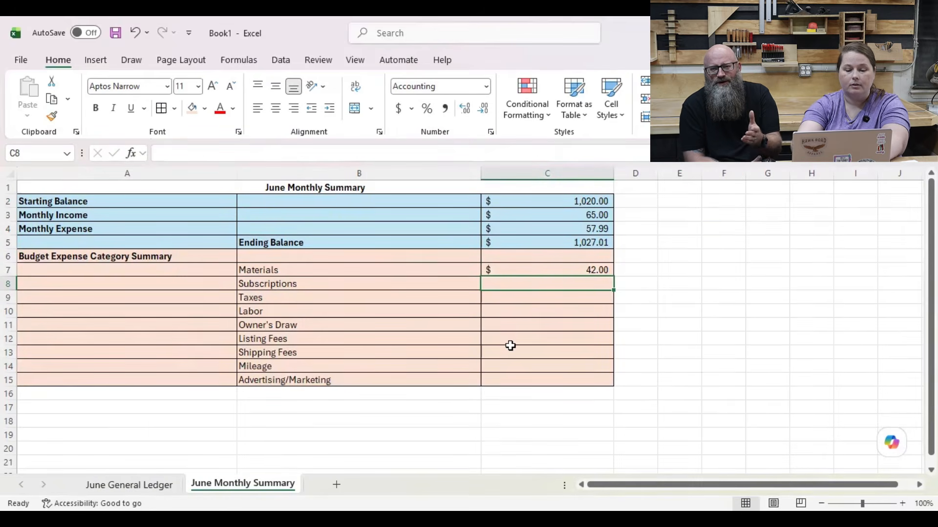
text(15.99)
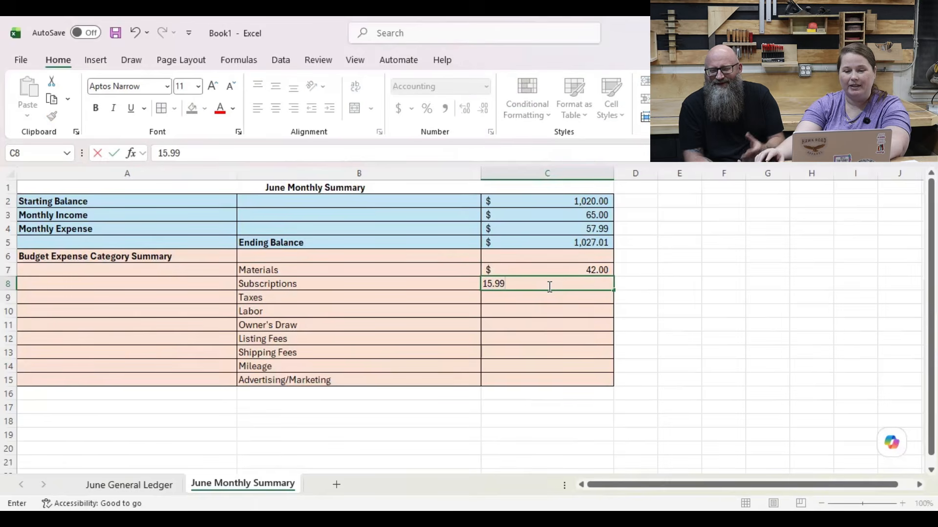
key(Return)
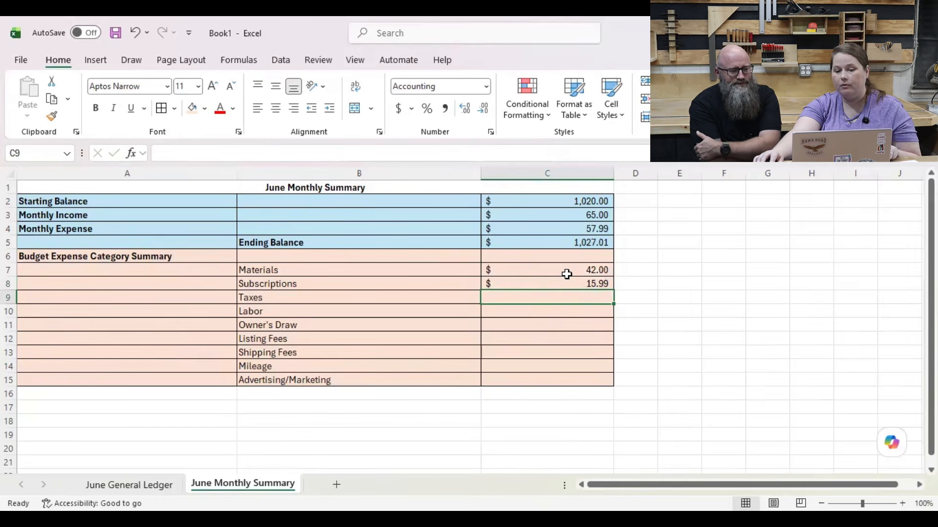
drag(565, 269, 574, 377)
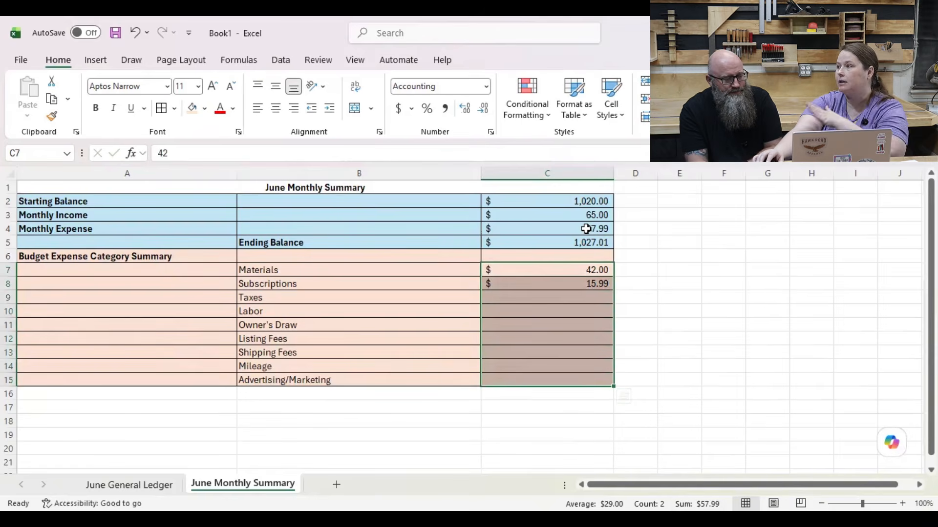
click(579, 398)
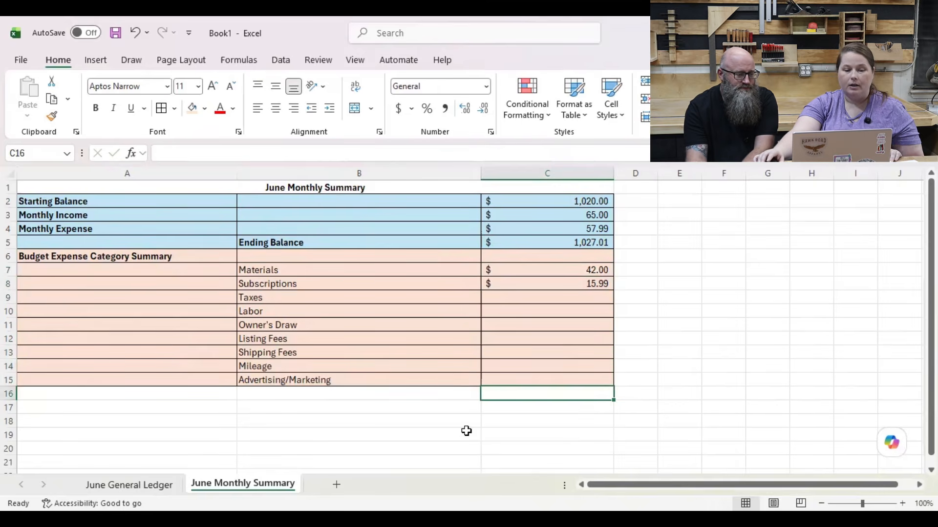
Step: Enter the heading Budget Income Category Summary in cell A16
click(84, 397)
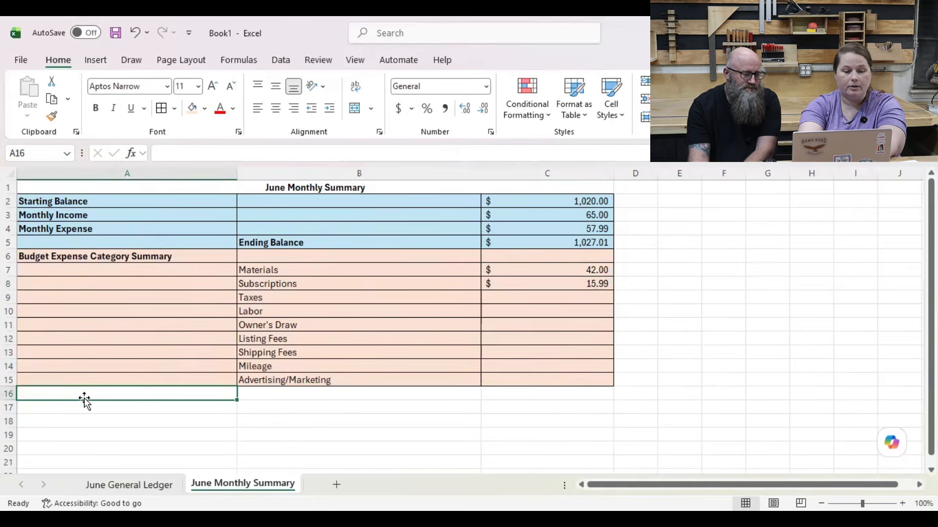
text(Budget )
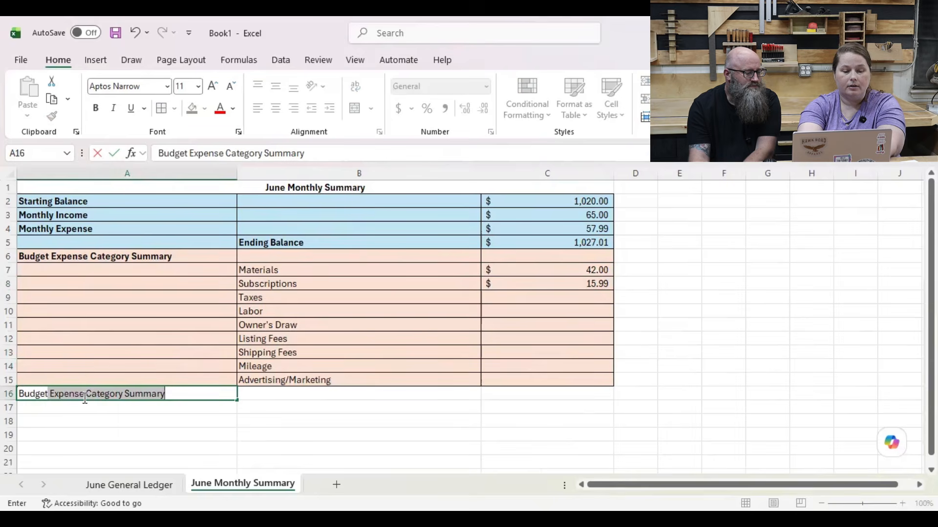
text(E)
key(BackSpace)
key(BackSpace)
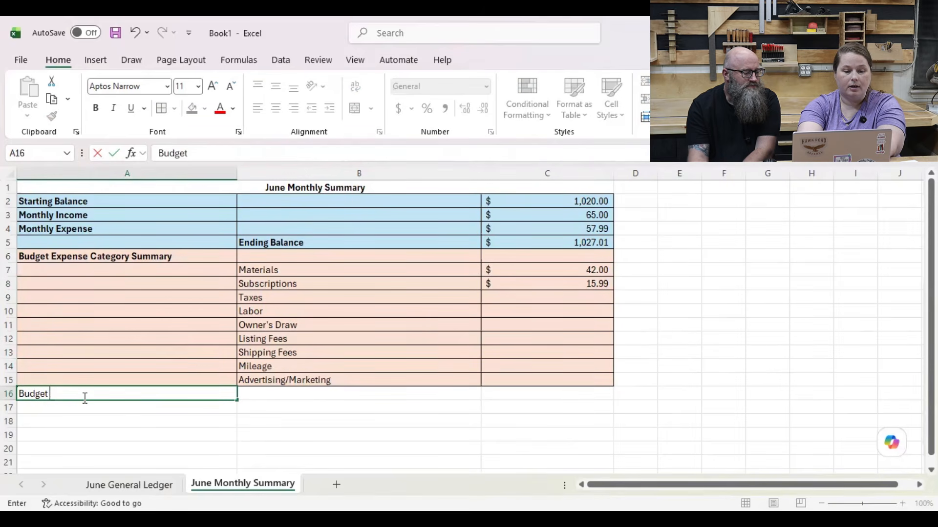
text(Income Cat)
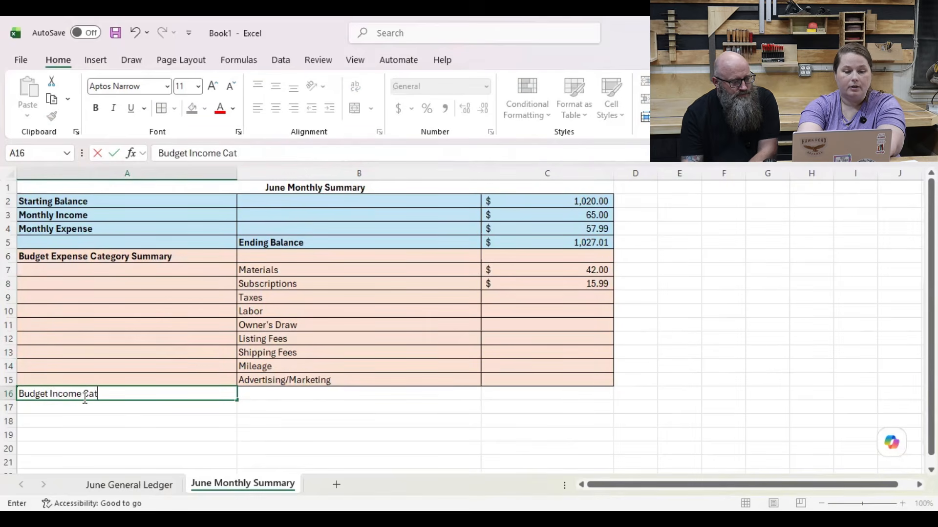
text(egory Summary)
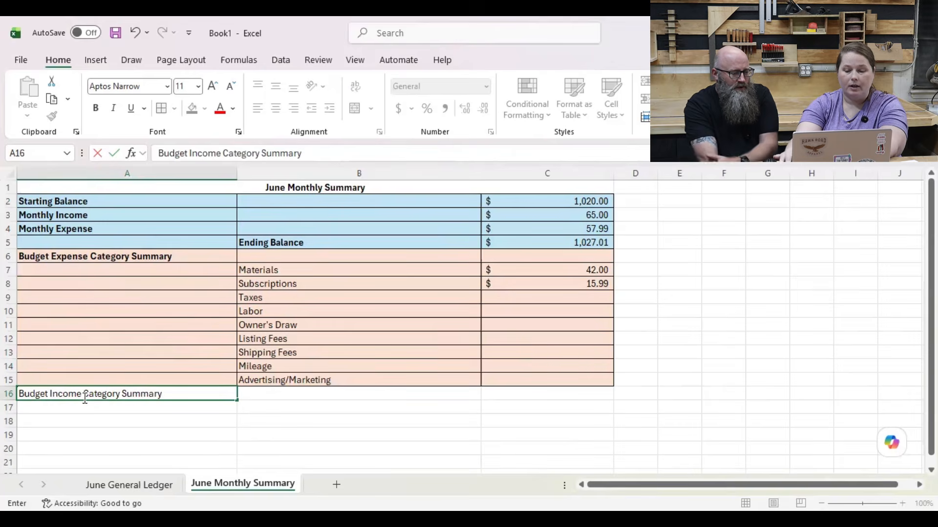
key(Return)
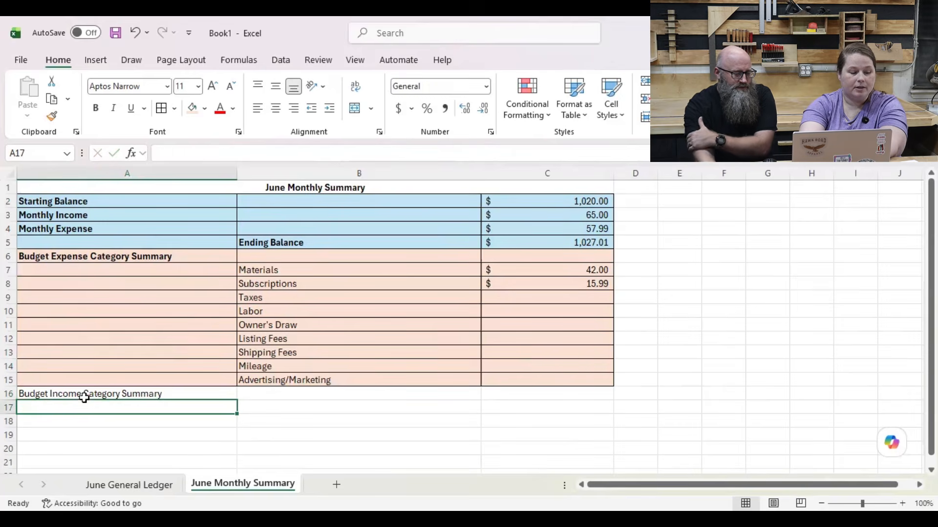
Step: Enter the income categories Website Sales in cell B17 and Local Sales in cell B18 of the June Monthly Summary
key(Tab)
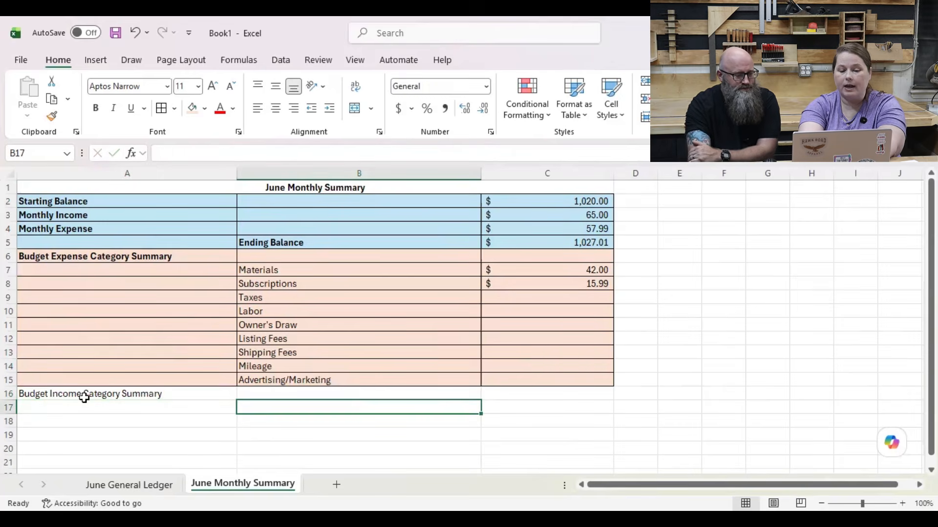
text(Shop)
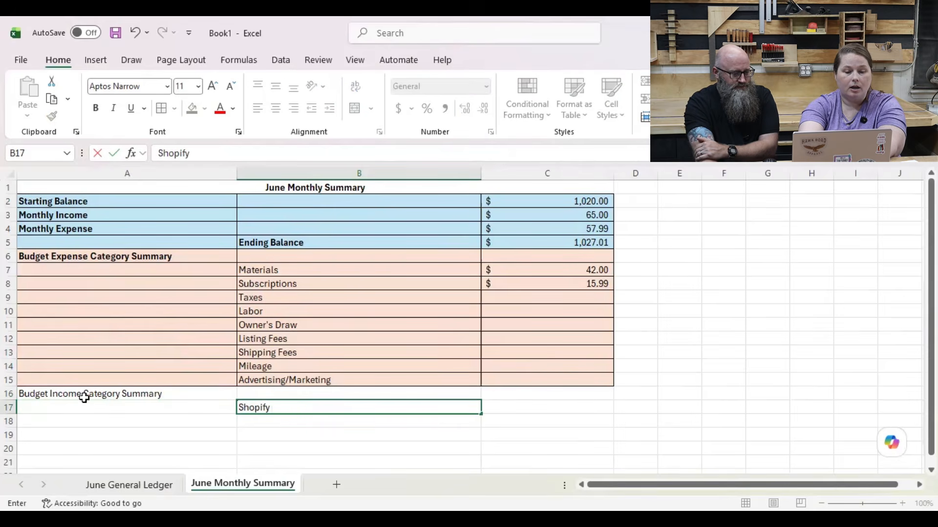
text(ify)
key(BackSpace)
key(BackSpace)
key(BackSpace)
key(BackSpace)
key(BackSpace)
key(BackSpace)
key(BackSpace)
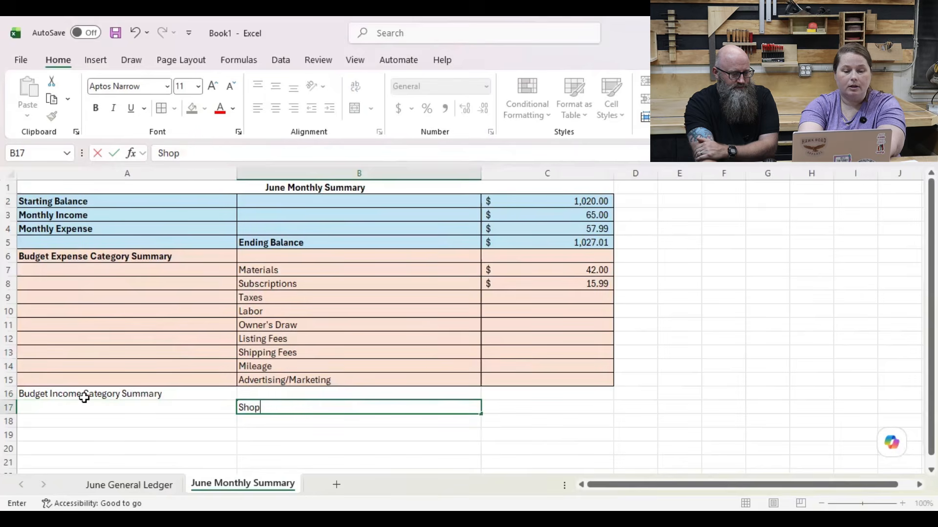
text(Webs)
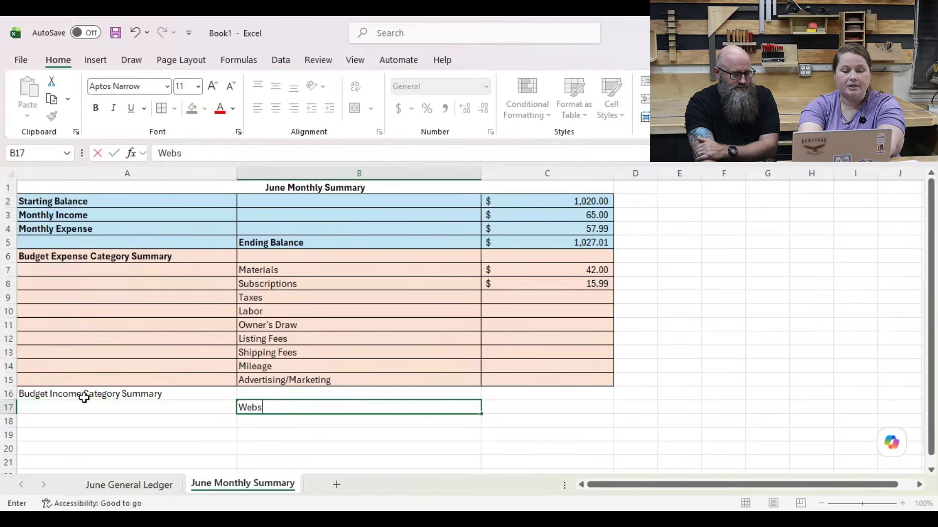
text(ite Sales)
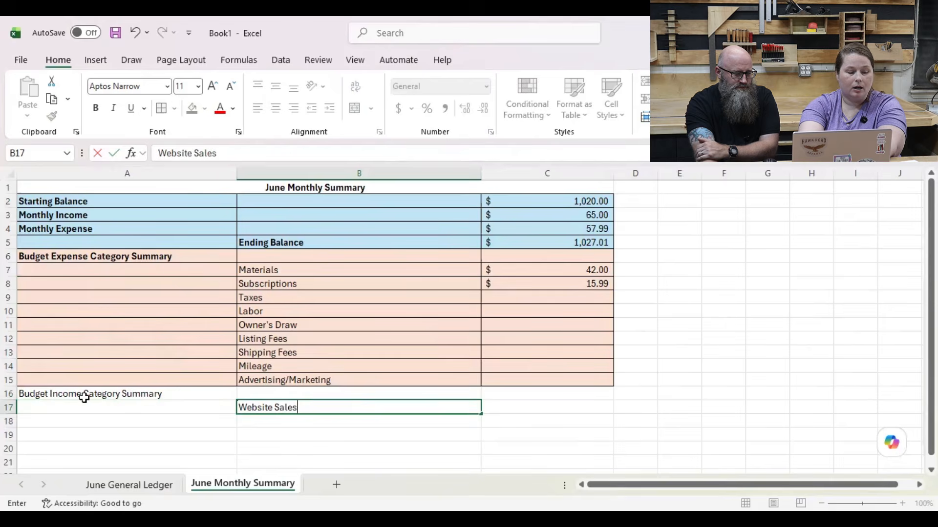
key(Return)
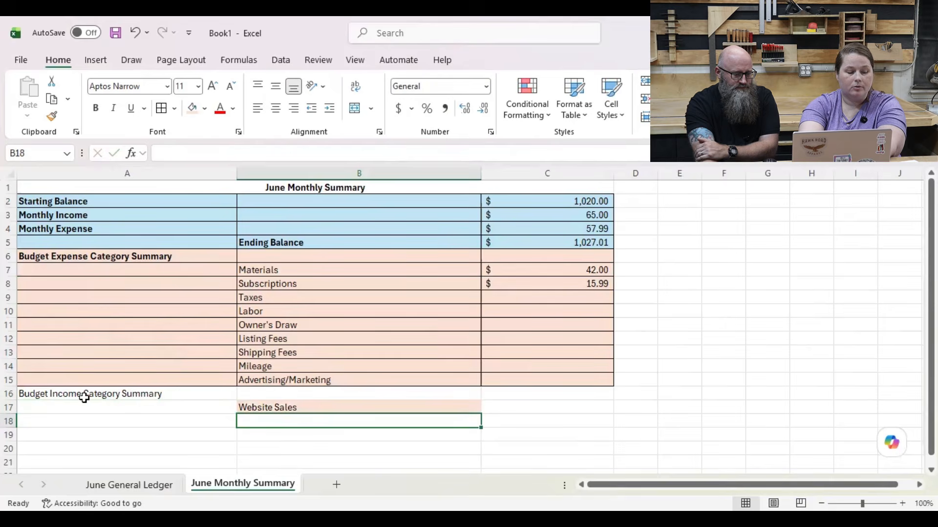
text(Local Sales)
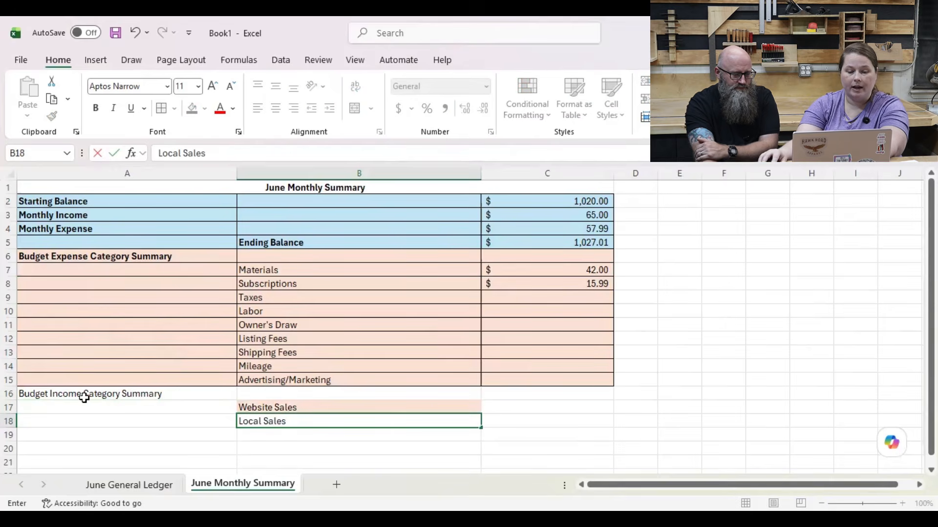
key(Return)
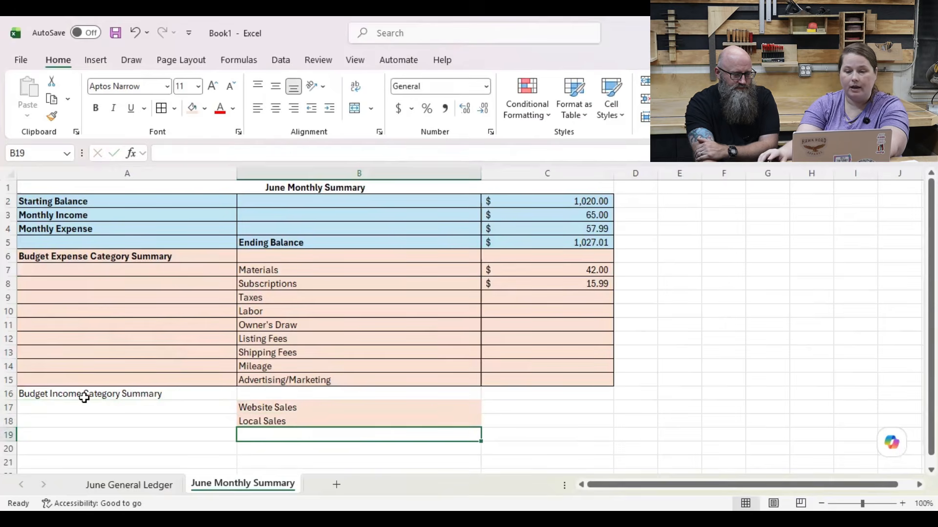
Step: Check the category list in the June General Ledger and add Facebook Marketplace in B19 and Sales Tax Collected in B20 of the summary
click(109, 486)
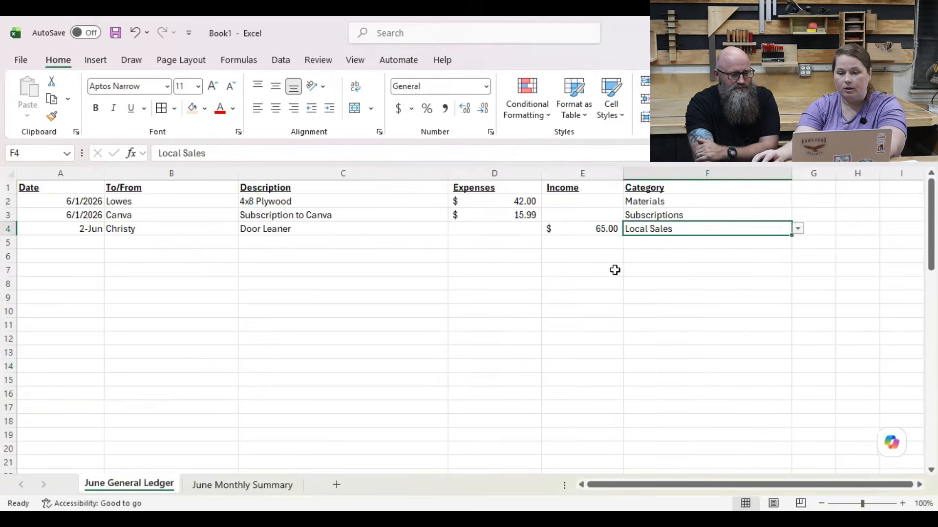
click(798, 229)
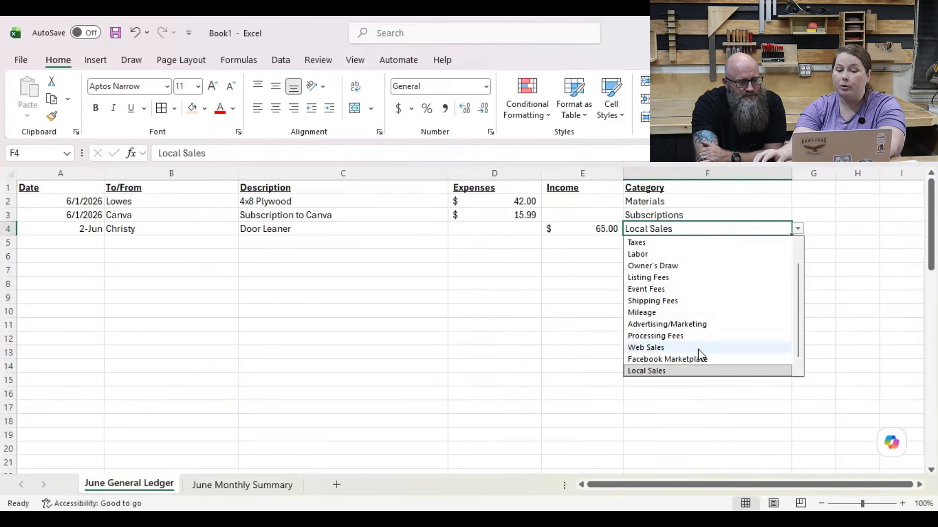
scroll(698, 360, down, 1)
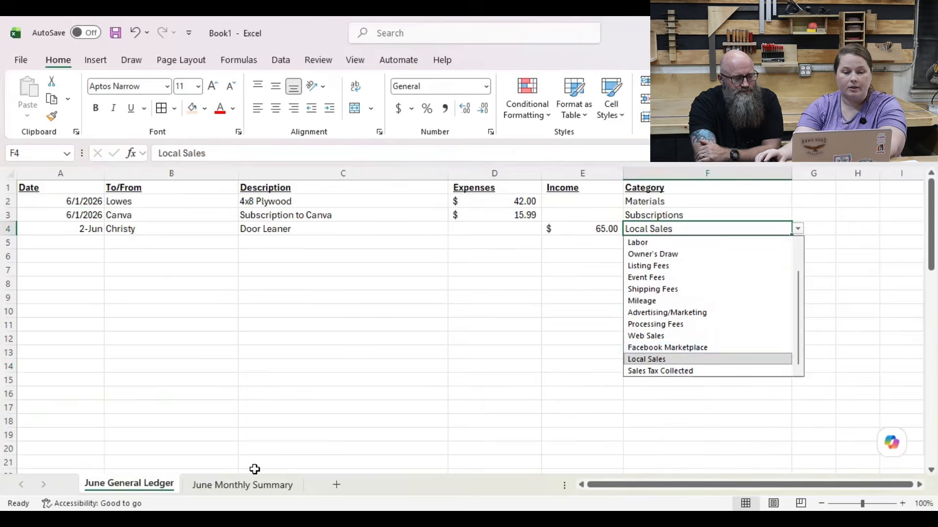
click(244, 486)
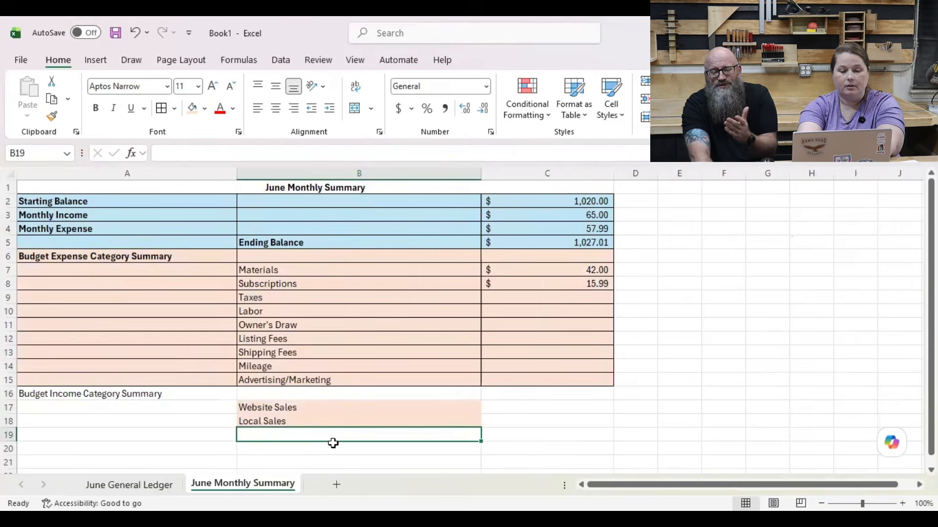
text(Facebook)
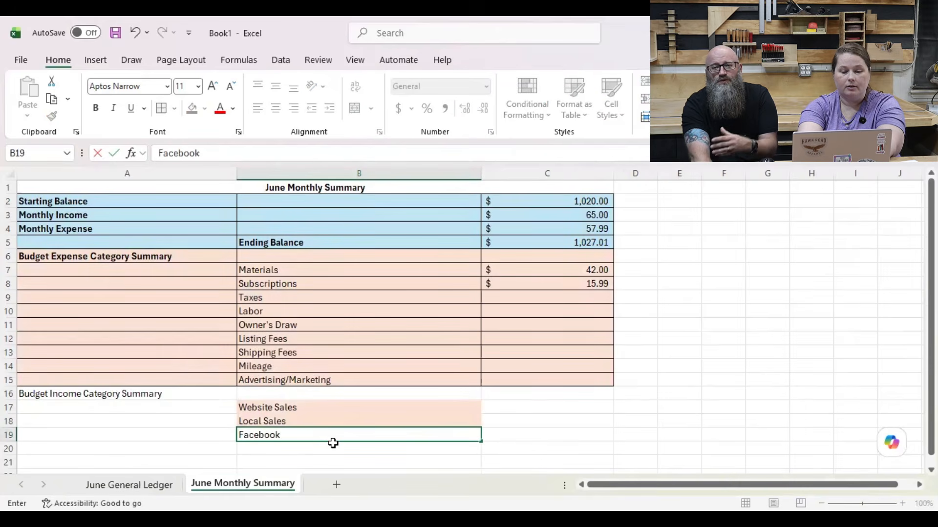
text( Marketplace)
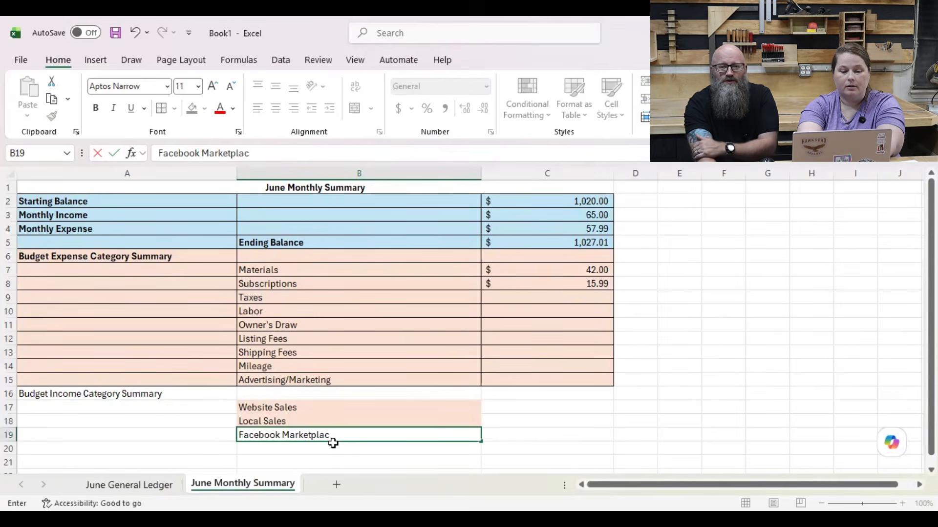
key(Return)
text(Sales T)
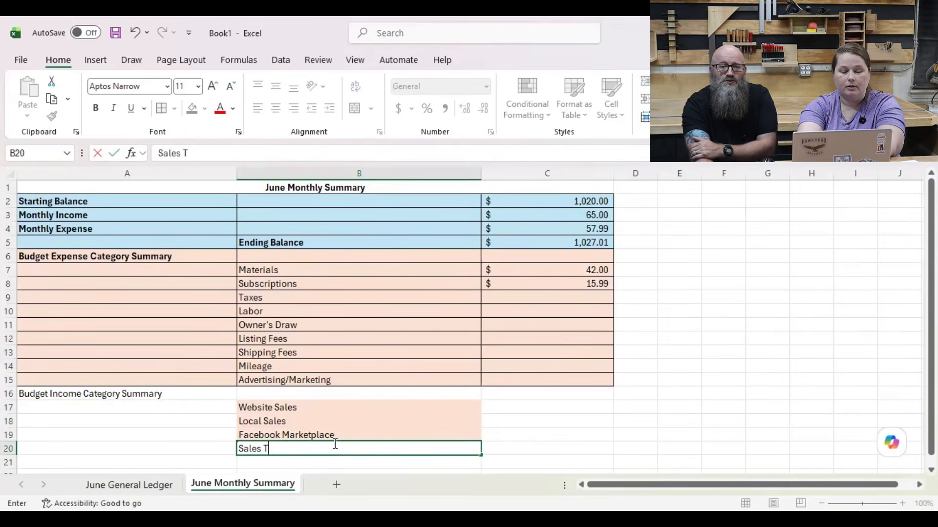
text(ax Collected)
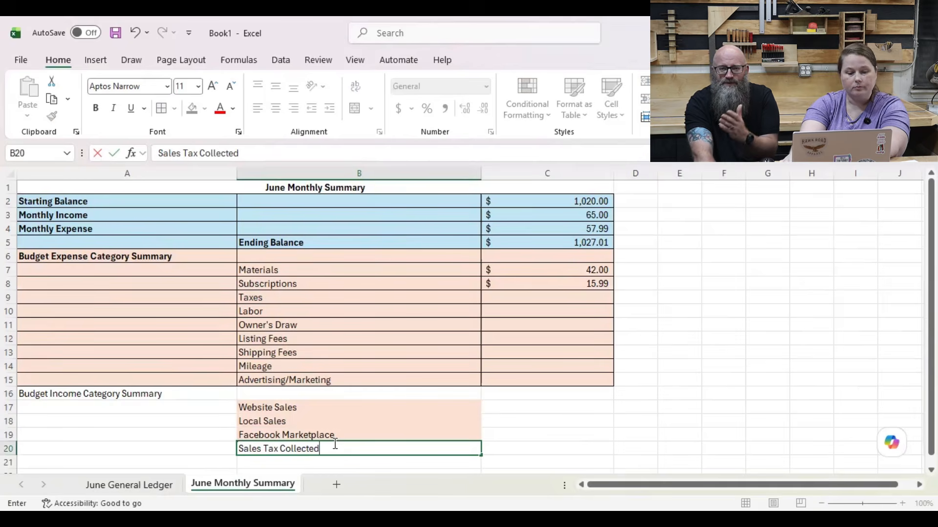
key(Return)
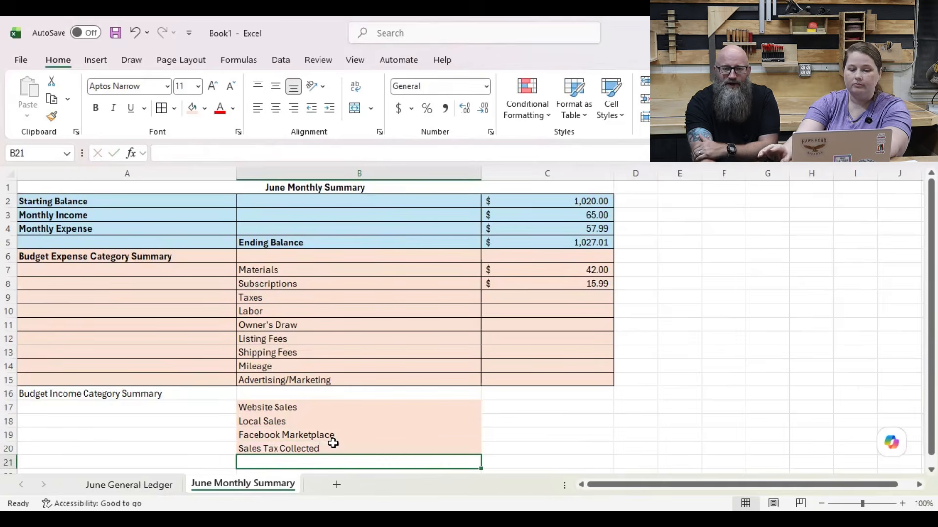
click(333, 443)
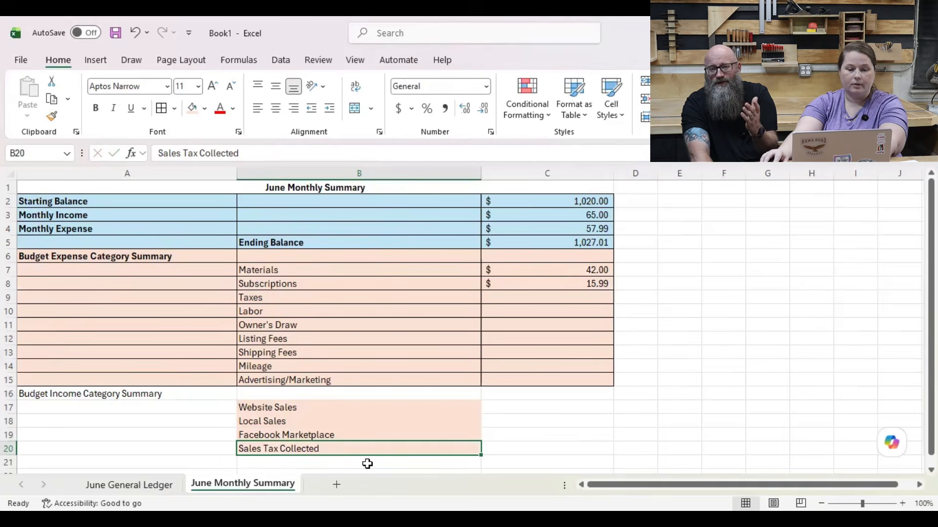
Step: Bold the Budget Income Category Summary heading in A16 and apply the Accounting number format to C16:C20
click(152, 391)
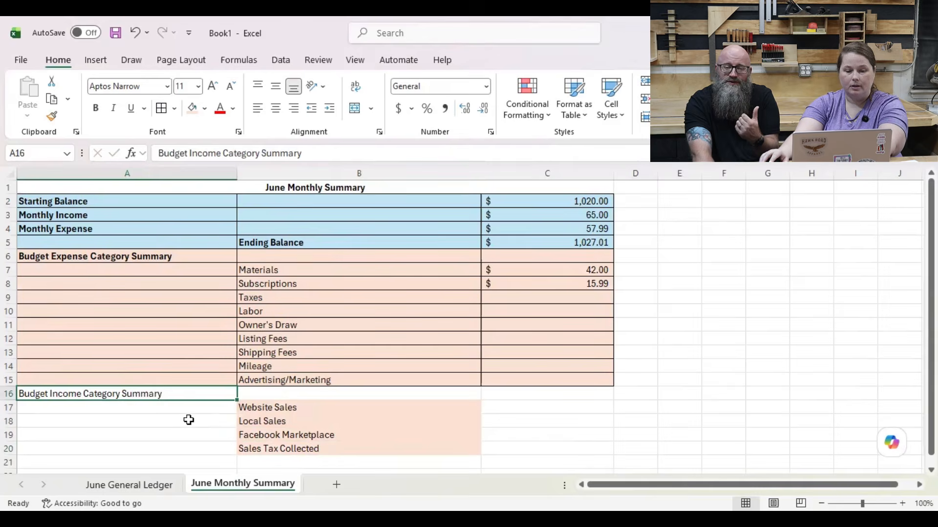
key(ctrl+b)
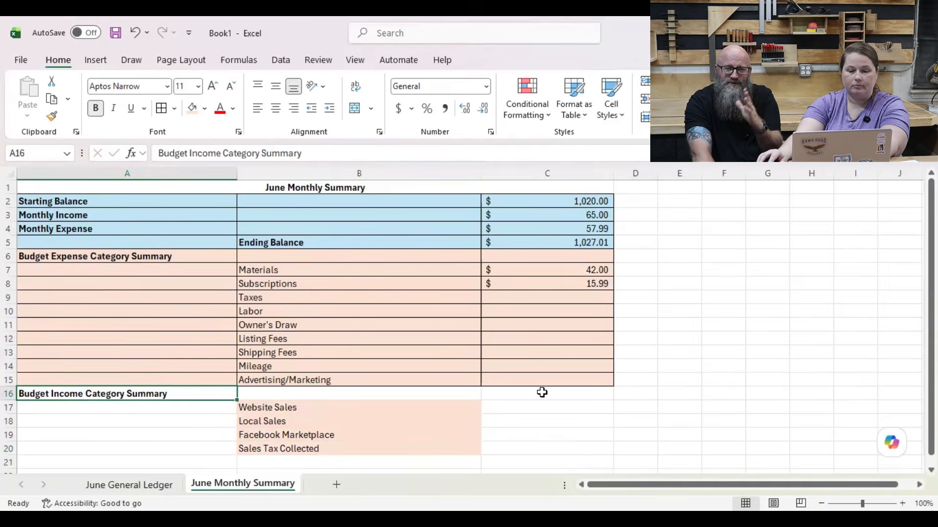
drag(540, 393, 547, 444)
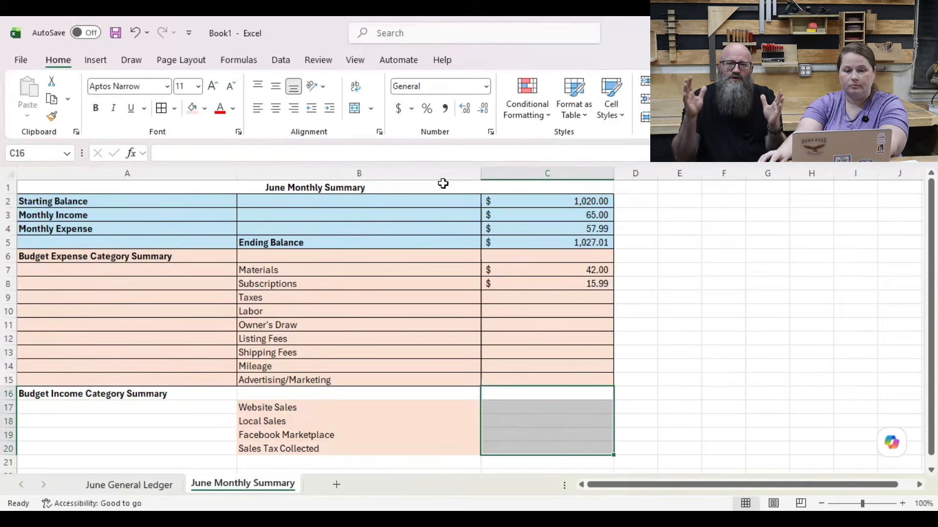
click(399, 109)
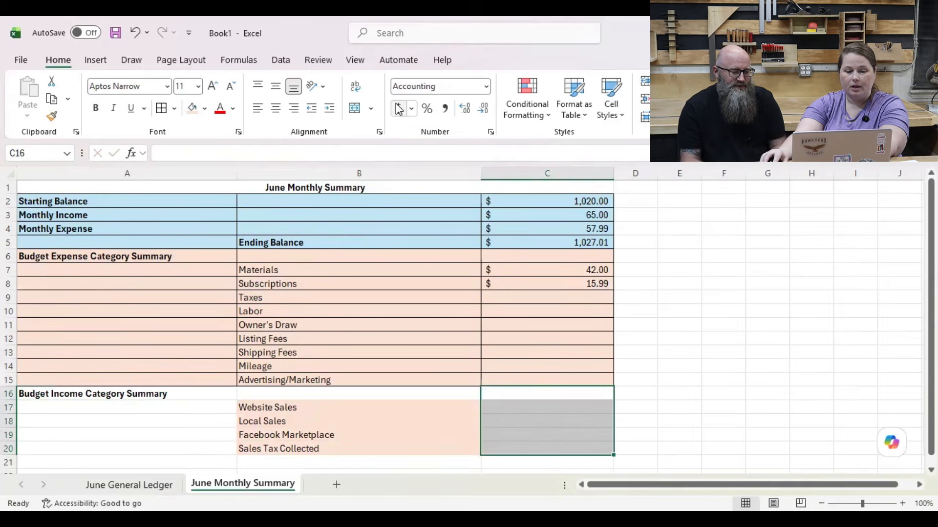
Step: Format the income category block A16:C20 with a bright green theme fill and borders around all cells
drag(150, 392, 537, 442)
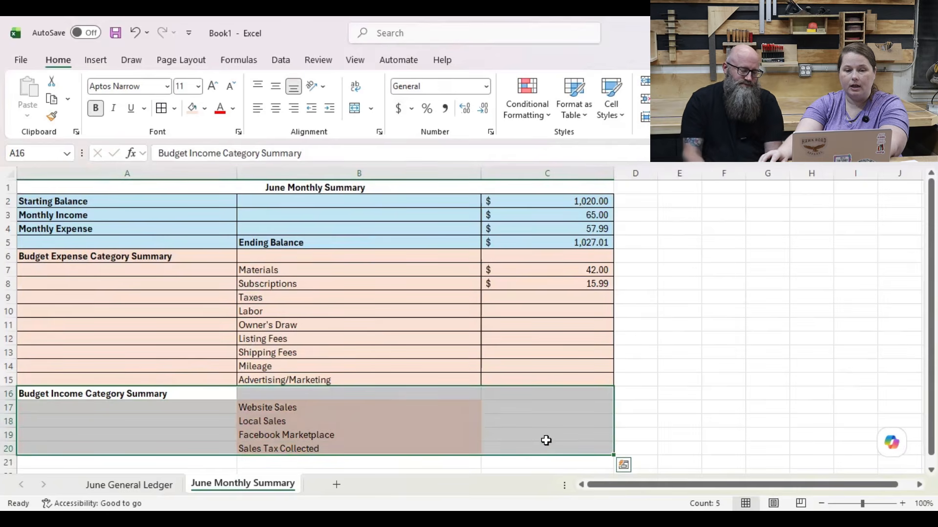
click(205, 114)
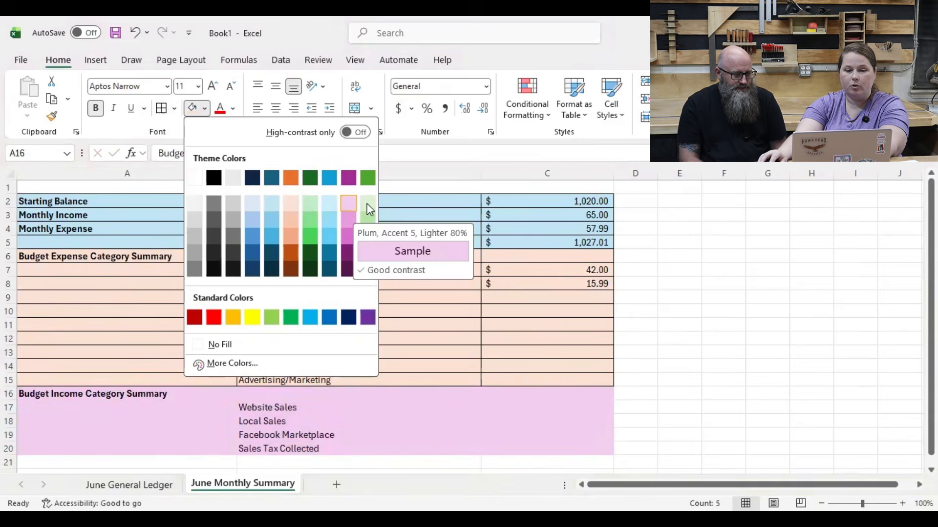
click(305, 238)
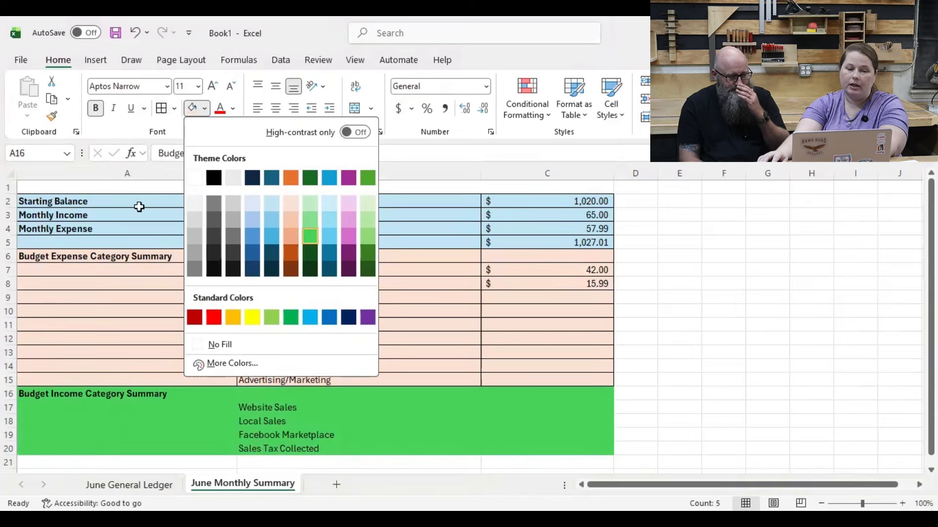
click(171, 112)
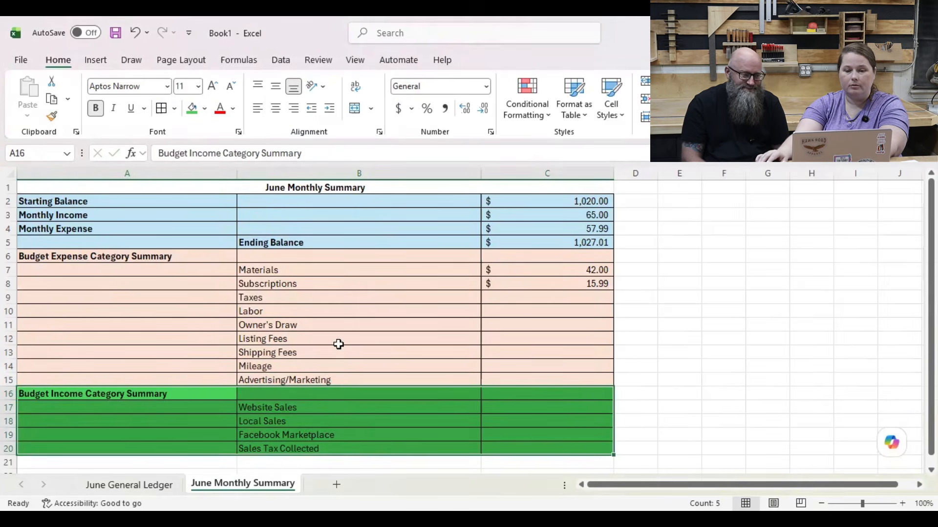
scroll(351, 381, down, 2)
scroll(436, 357, up, 1)
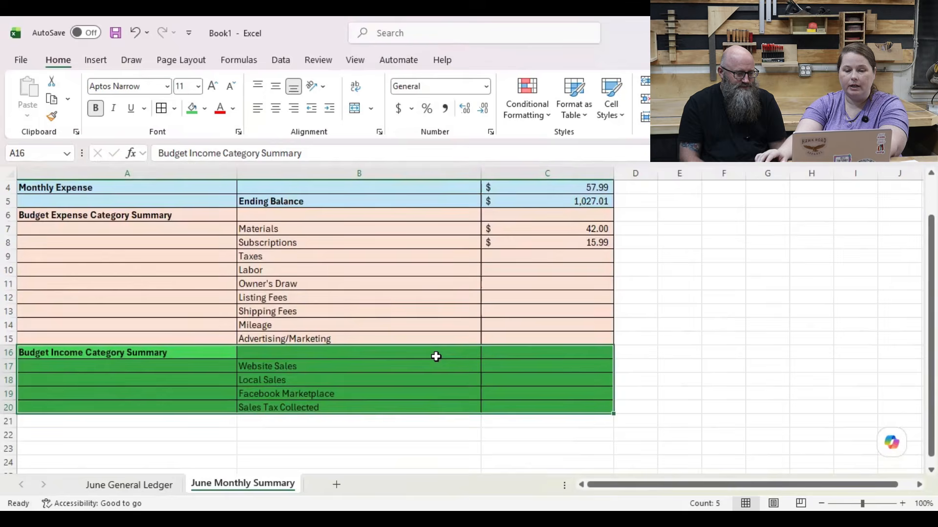
scroll(436, 357, up, 1)
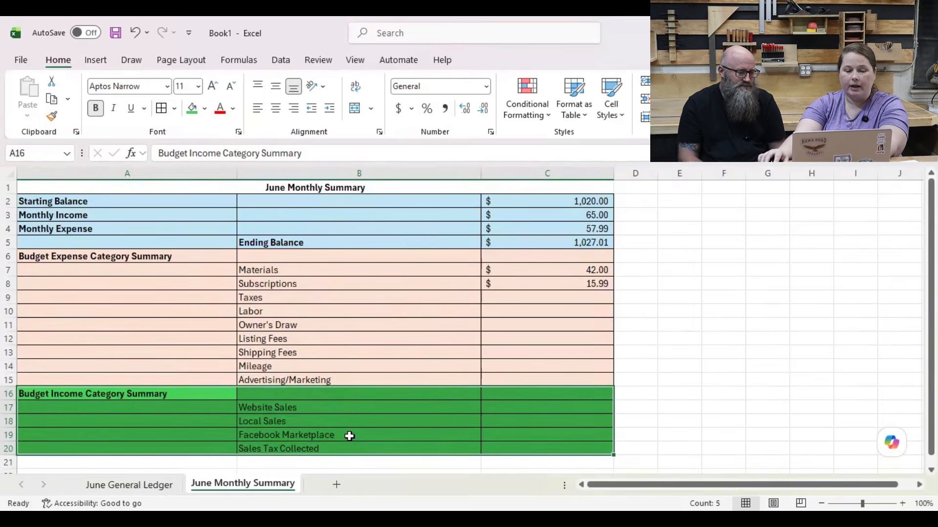
Step: Look up the Local Sales income in the June General Ledger and enter 65 in cell C18 of the June Monthly Summary
click(140, 486)
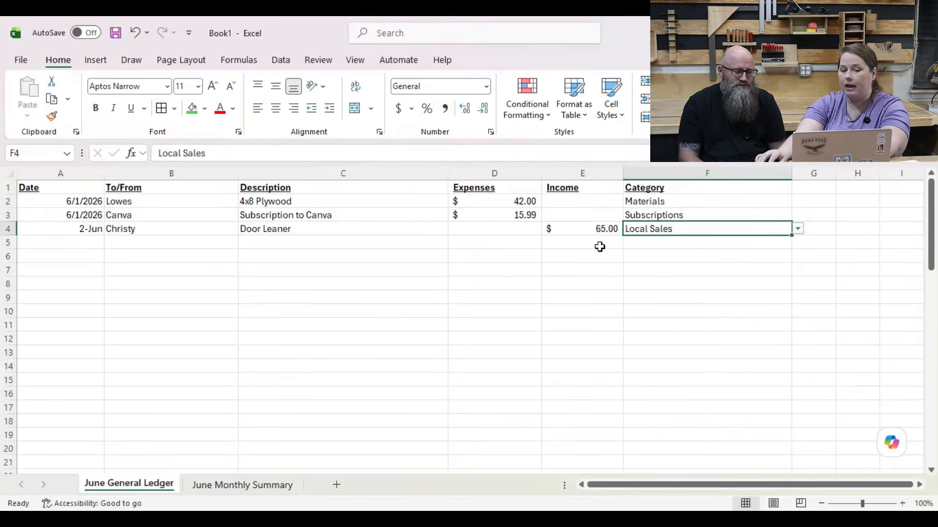
click(257, 488)
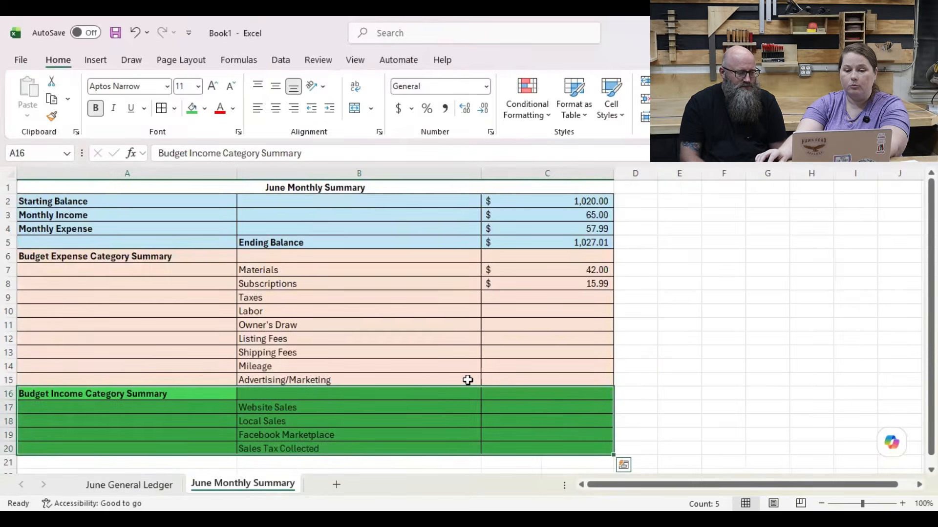
click(548, 419)
text(645)
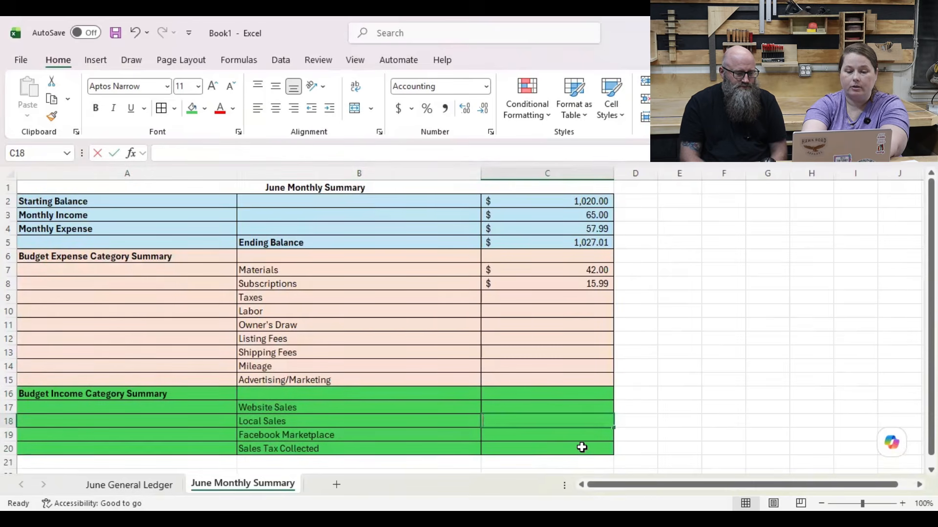
key(BackSpace)
key(BackSpace)
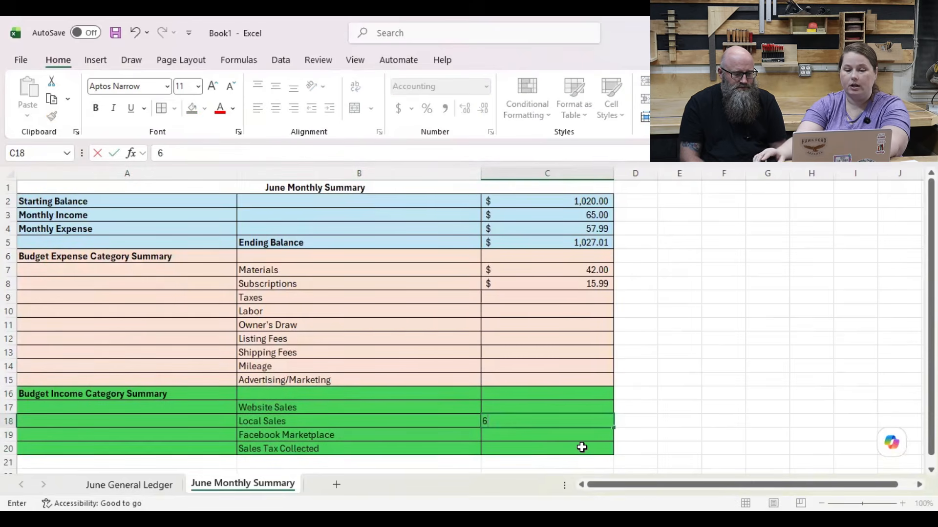
text(5)
key(Return)
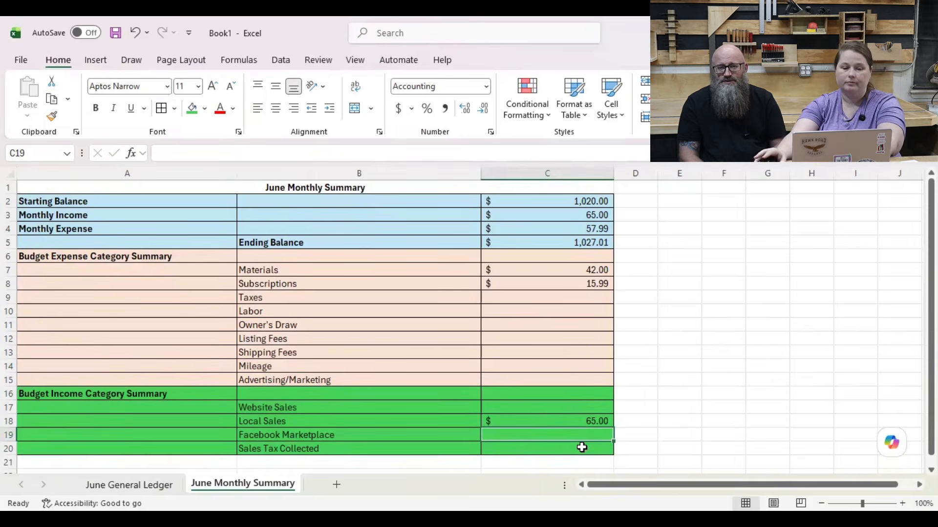
Step: Enter the heading Budget for Following Month in cell A21, below the income category block
scroll(565, 453, down, 2)
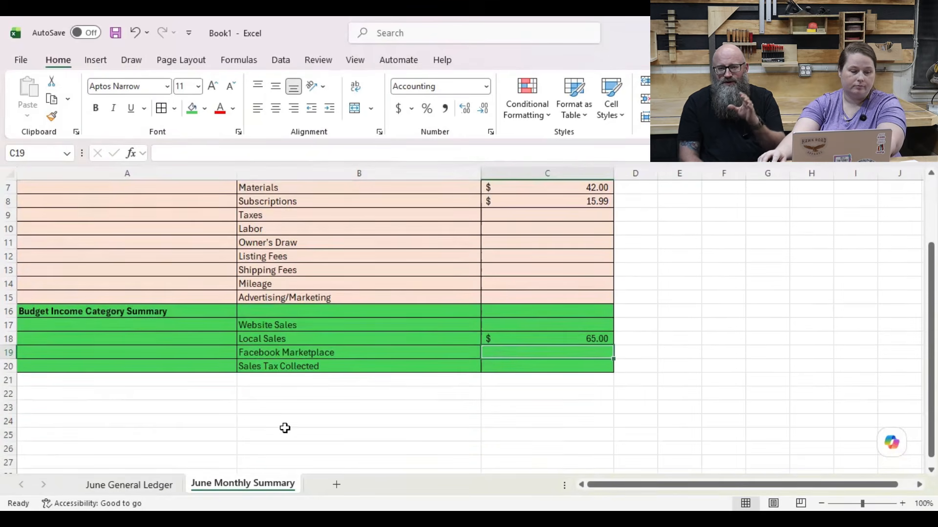
click(205, 380)
text(Bud)
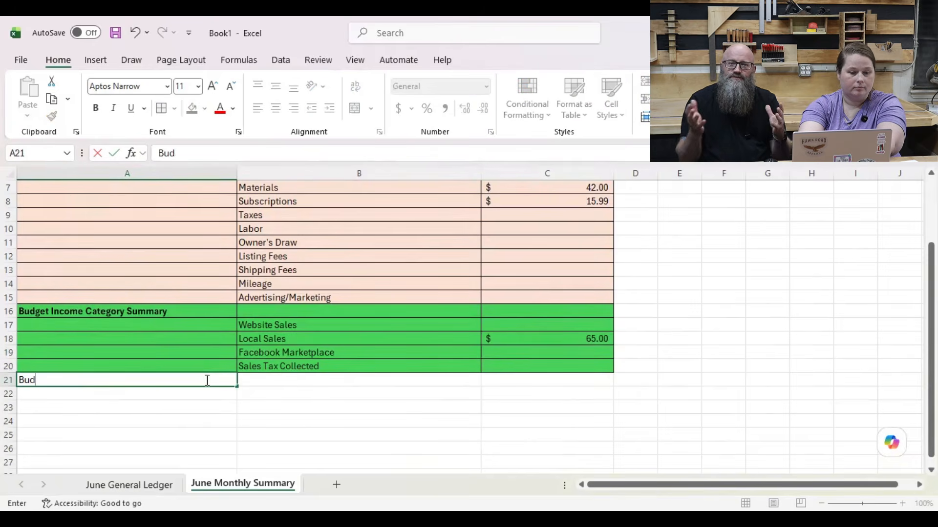
text(get for Foll)
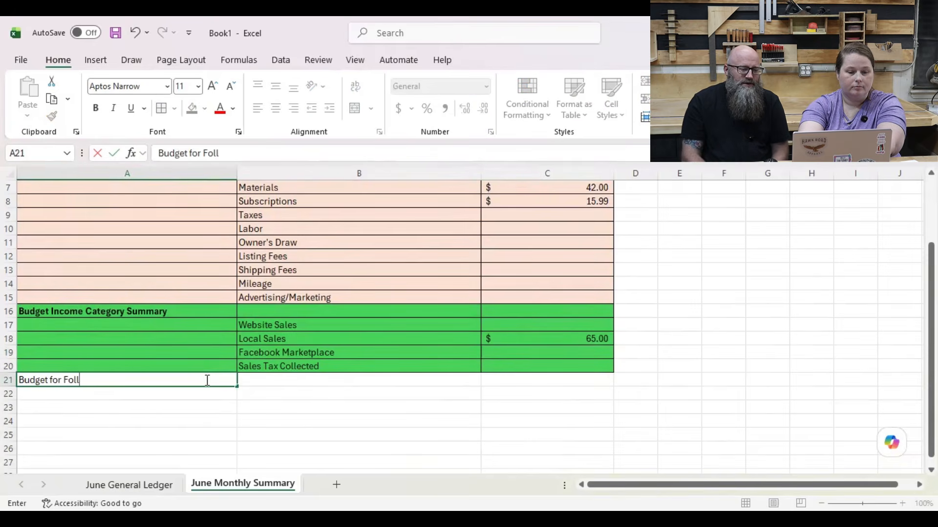
text(owing Month)
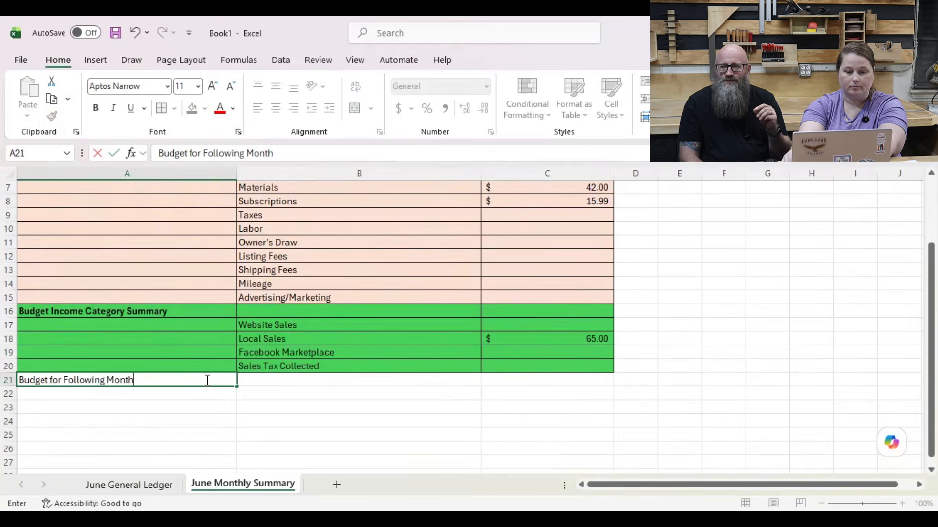
key(Return)
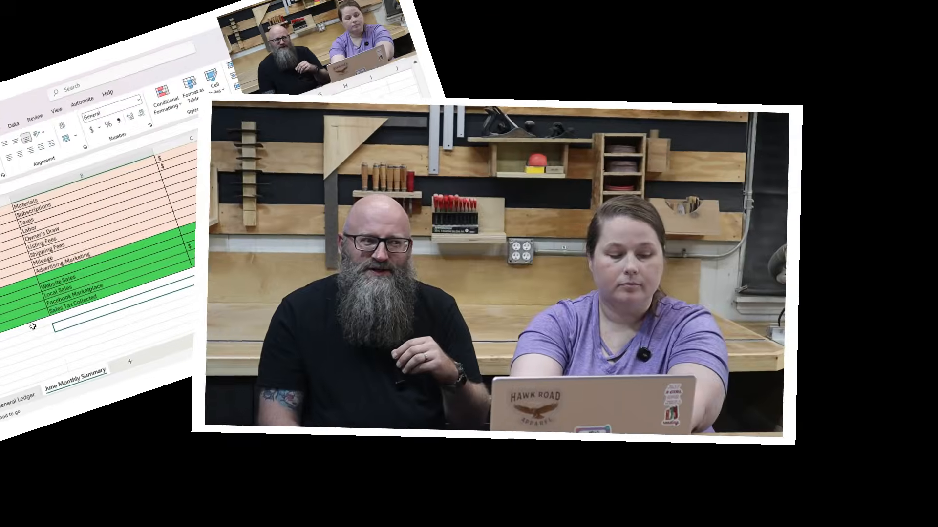
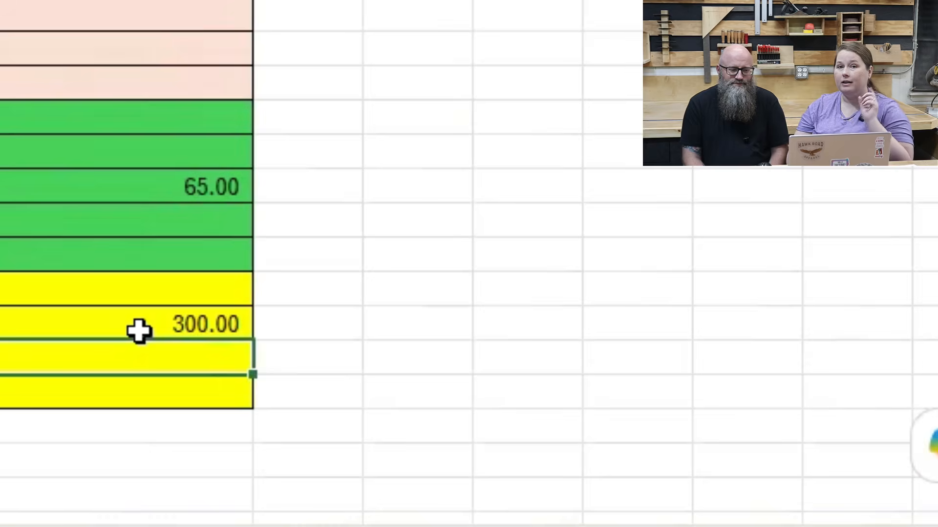
Step: Note the tax reserve calculation ((Monthly Income - Monthly Expenses) * .22)+ Sales Tax Collected as text in D23, beside Reserved for Taxes
key(Right)
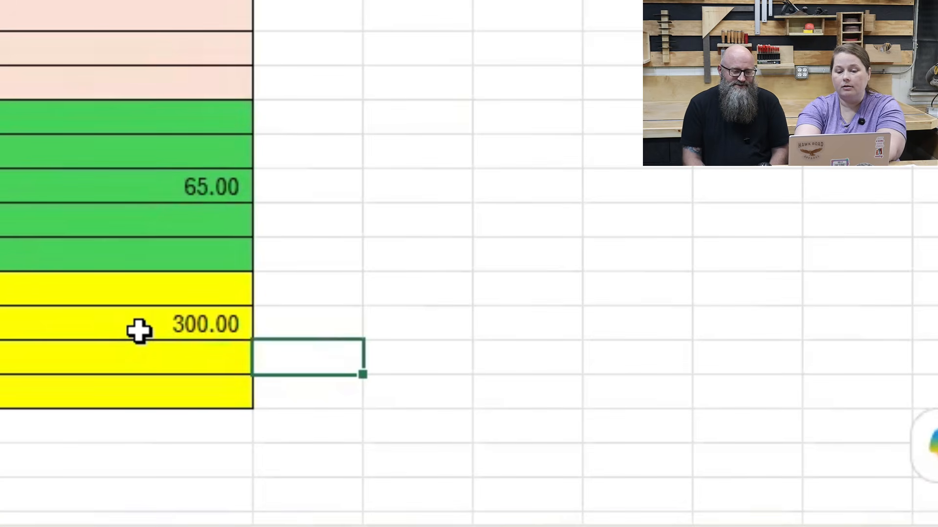
text(Monthl)
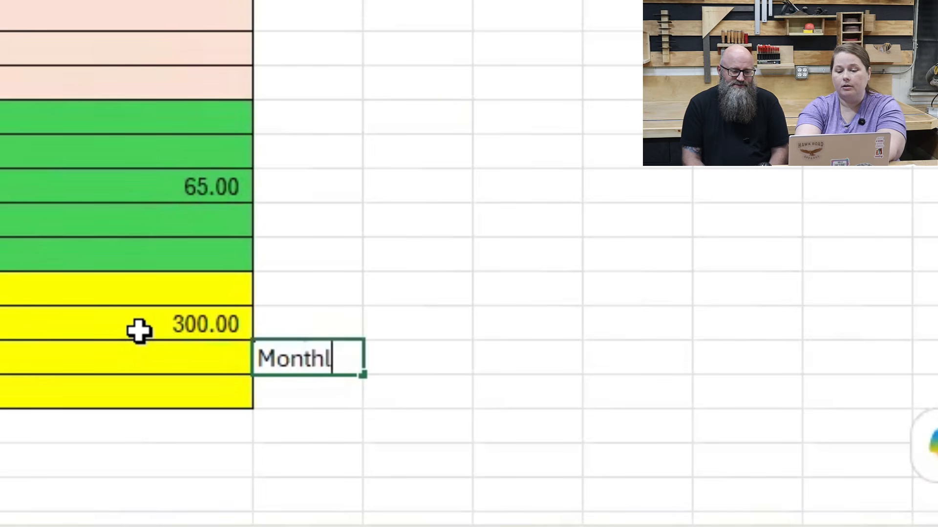
text(y Income )
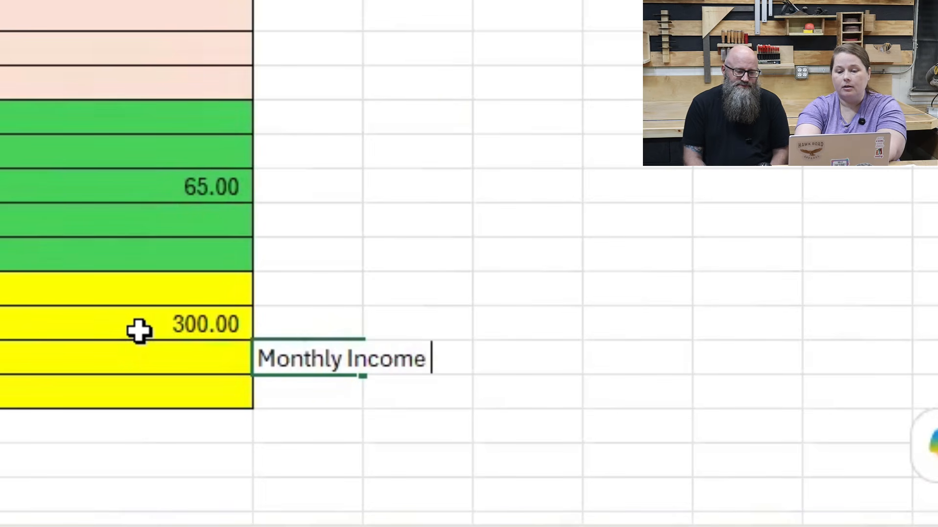
text(- M)
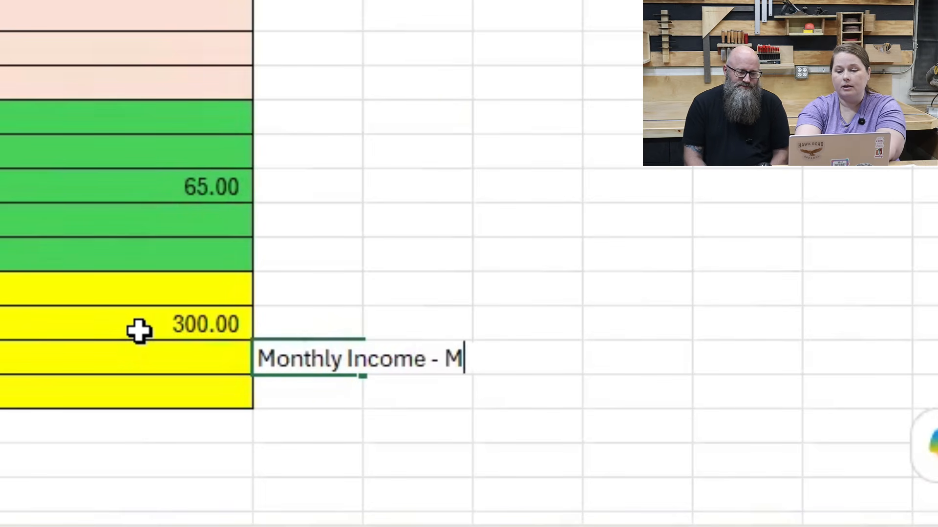
text(onthly Expenses)
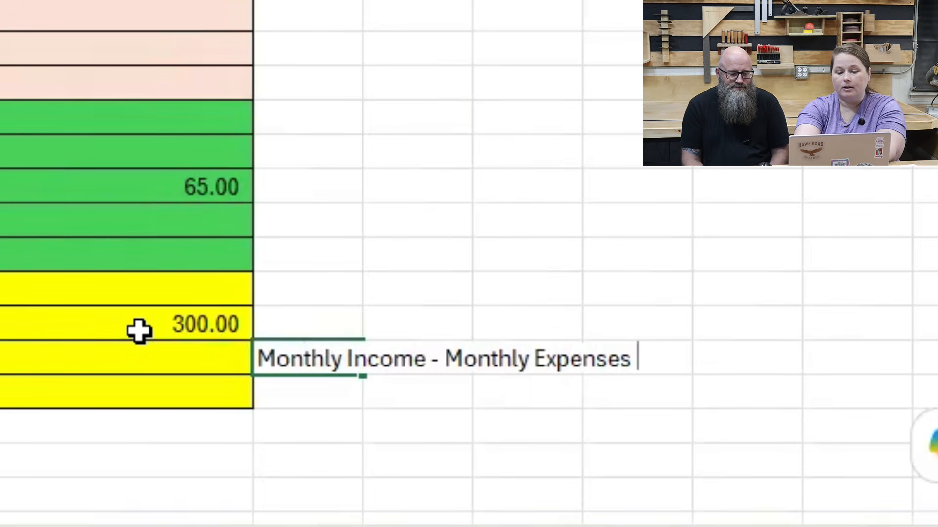
text( * .22)
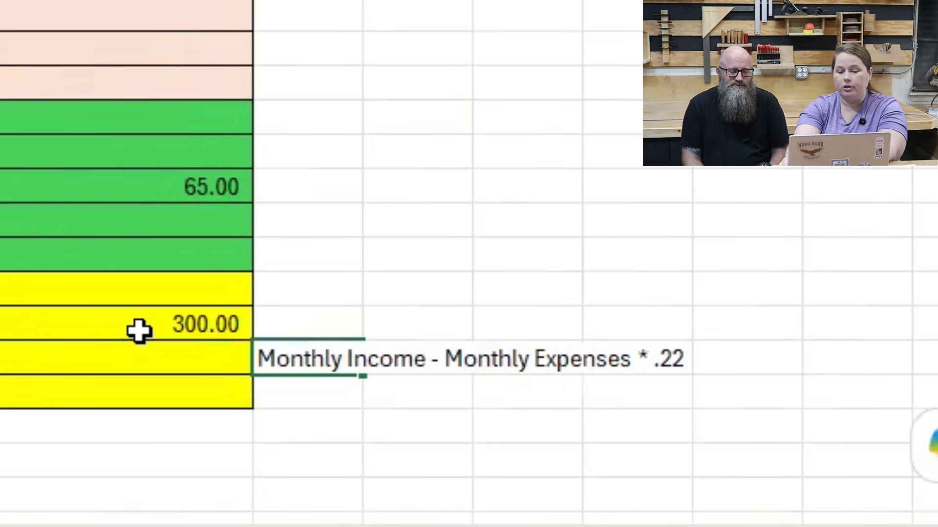
text())
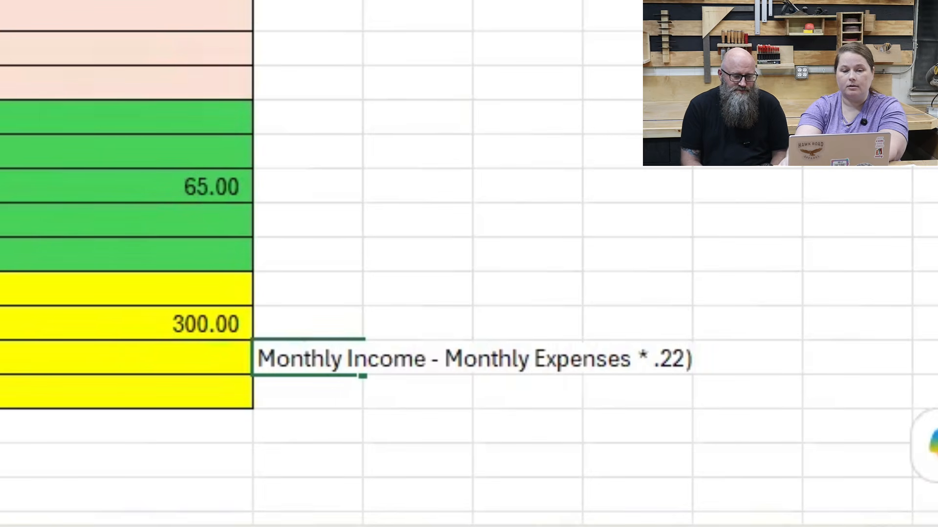
text(()
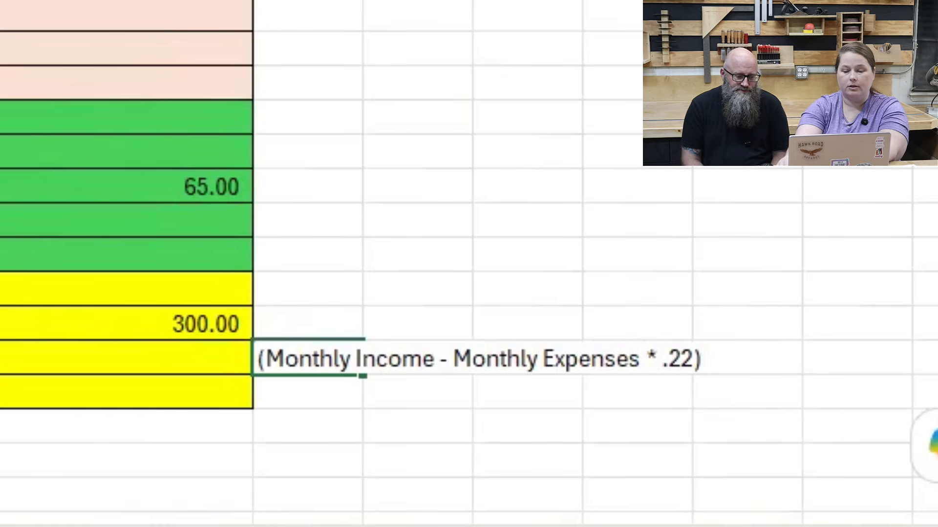
text(()
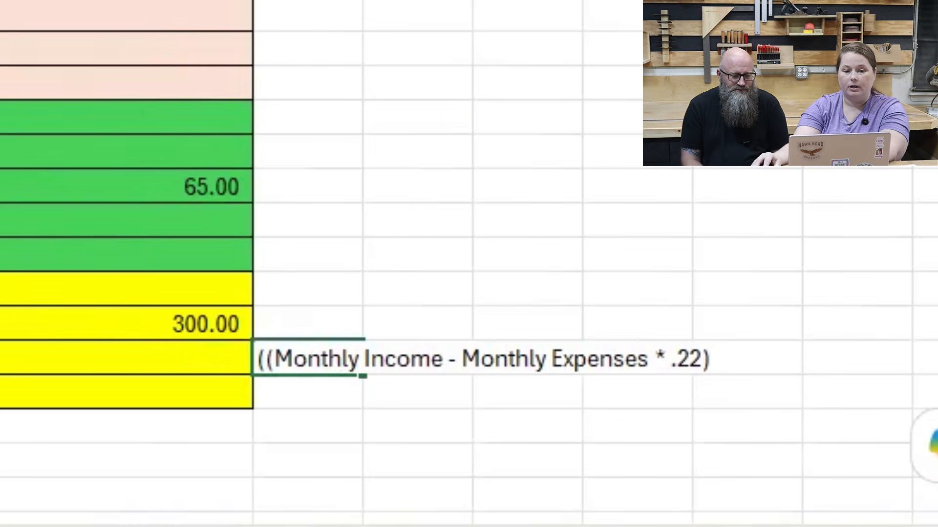
text())
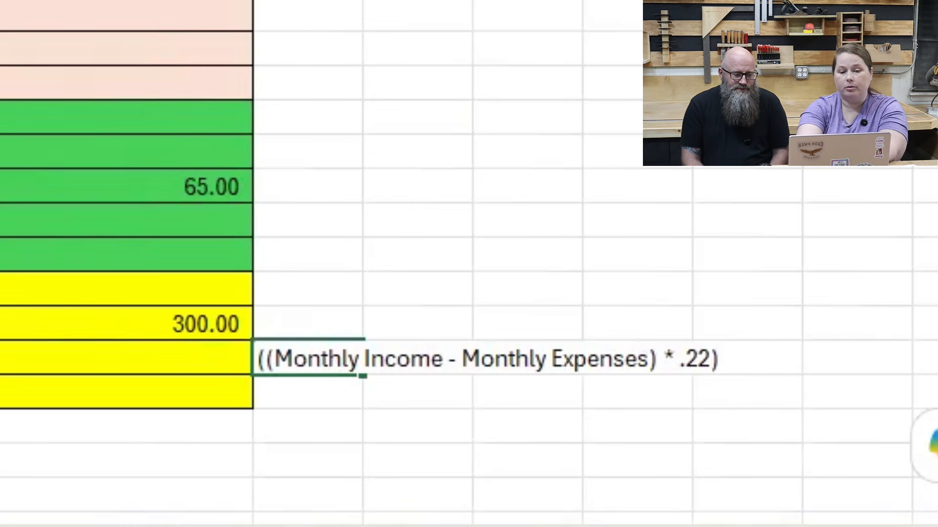
text(+)
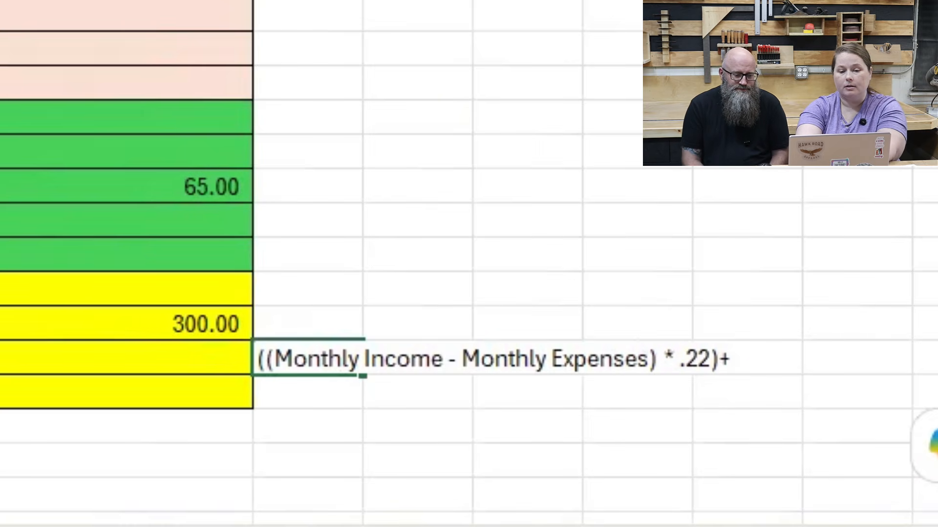
text( Sales)
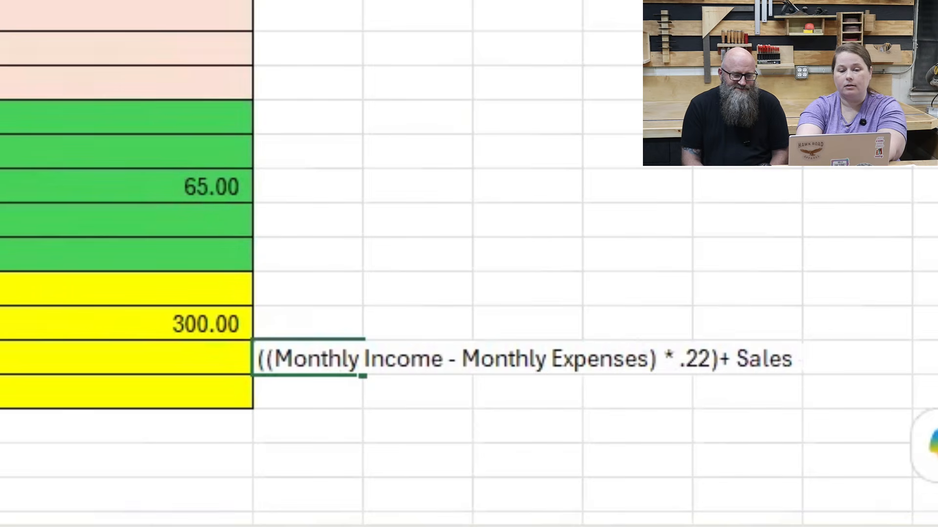
text( Tax Collected)
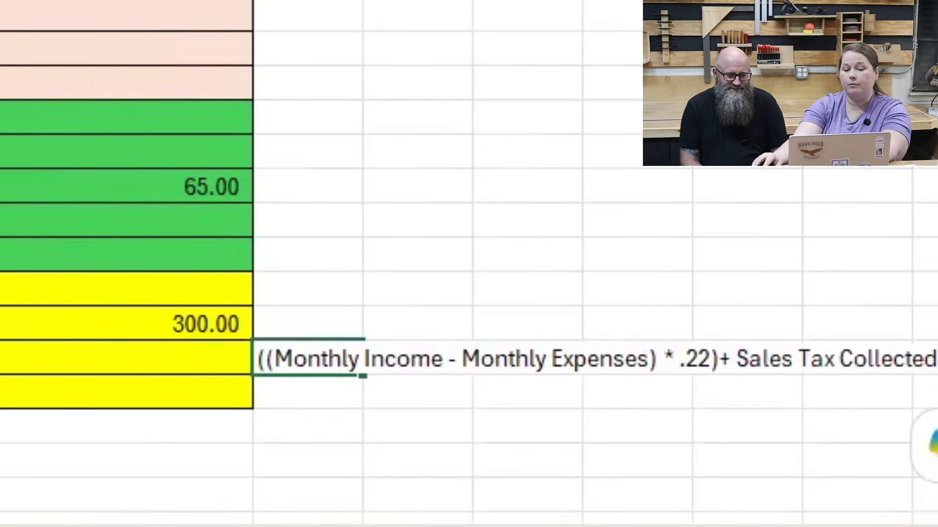
key(Return)
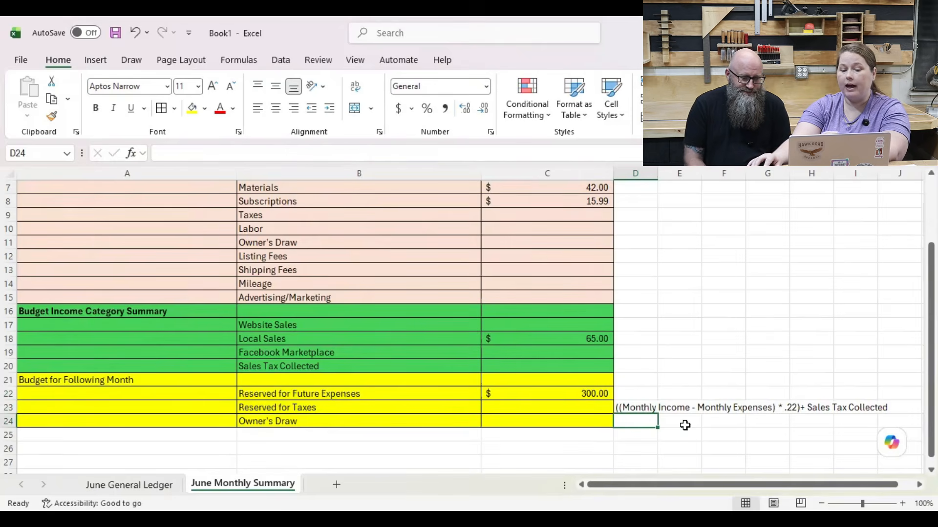
Step: Check the monthly income and expense figures in the summary and enter 7.00 for Reserved for Taxes in C23
click(654, 408)
click(560, 405)
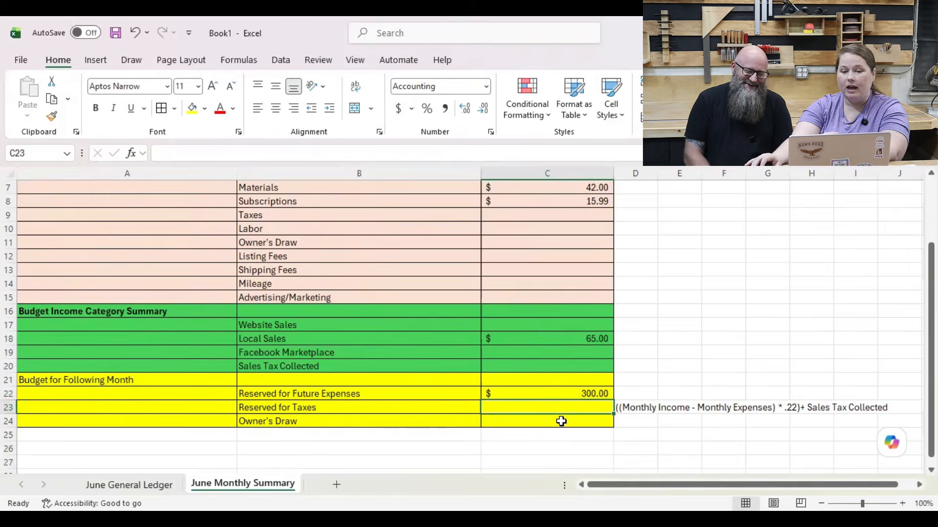
scroll(561, 425, up, 2)
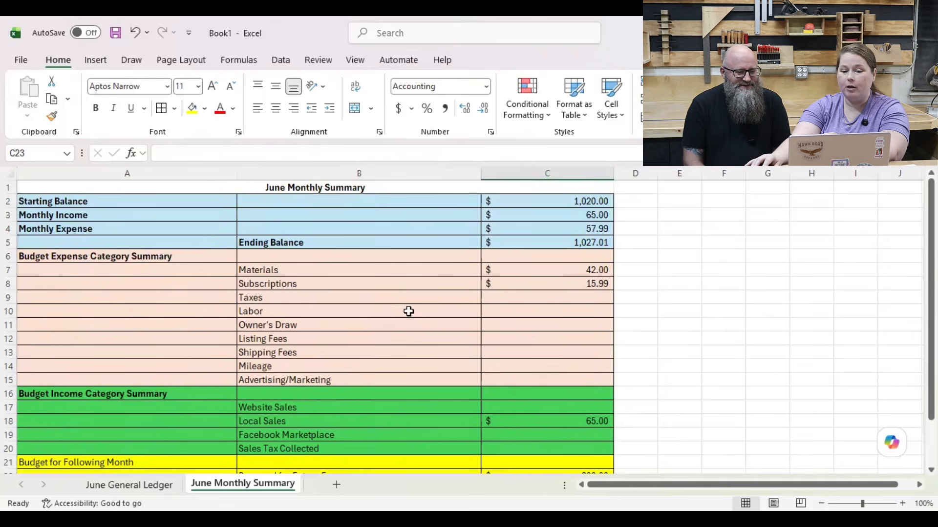
click(570, 218)
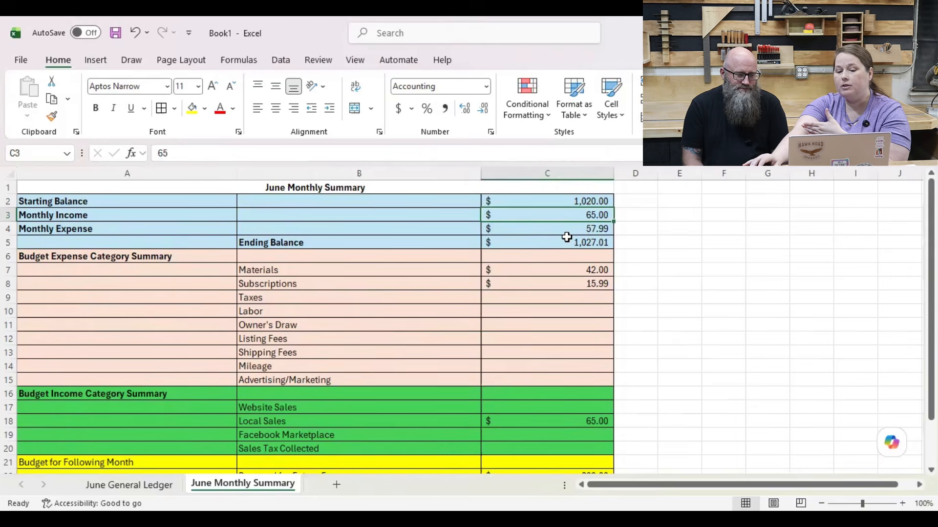
scroll(566, 238, down, 3)
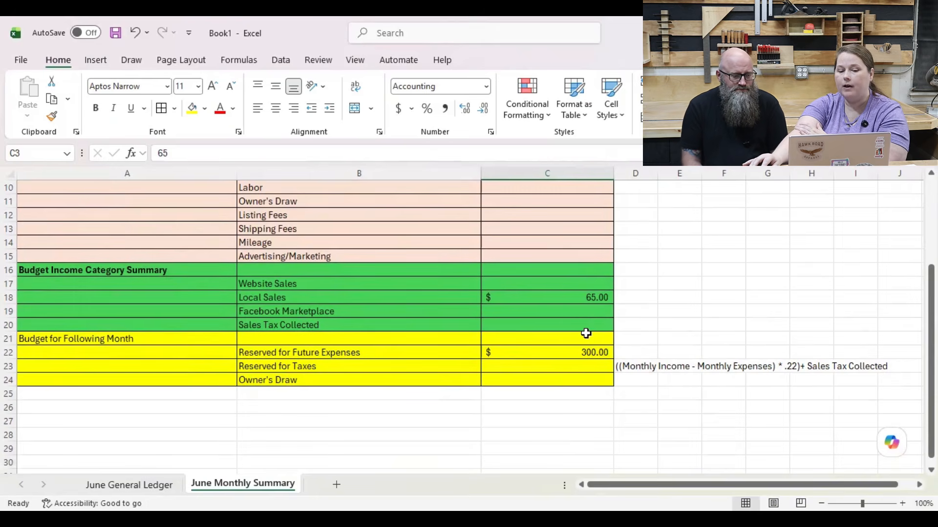
scroll(586, 333, up, 3)
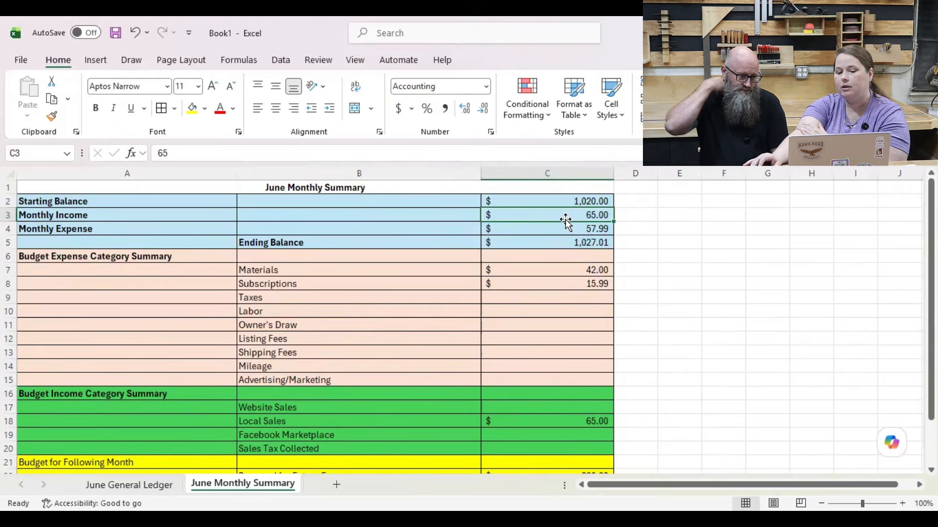
scroll(554, 287, down, 3)
click(542, 364)
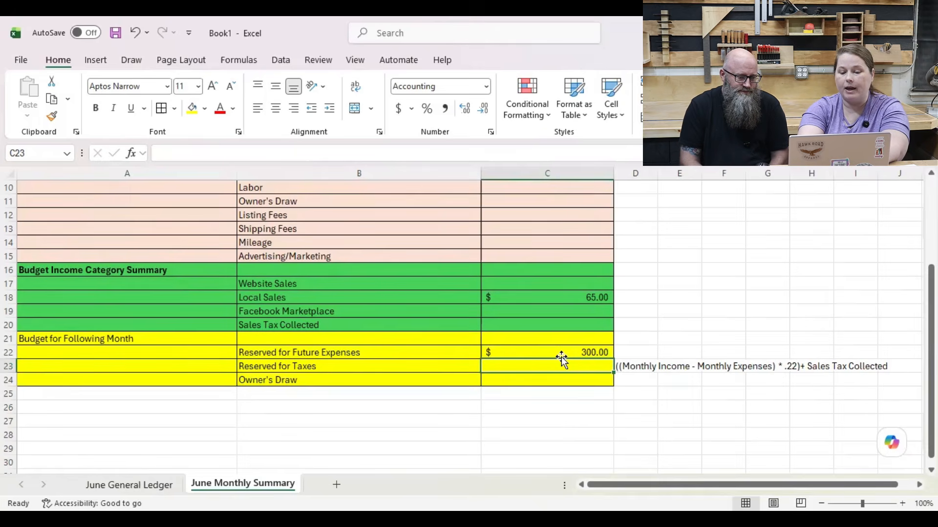
text(7.00)
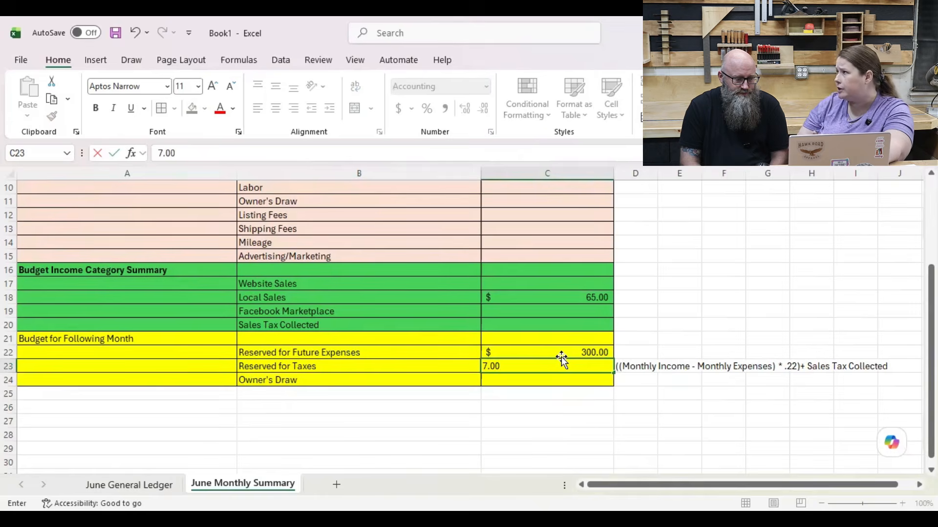
key(Return)
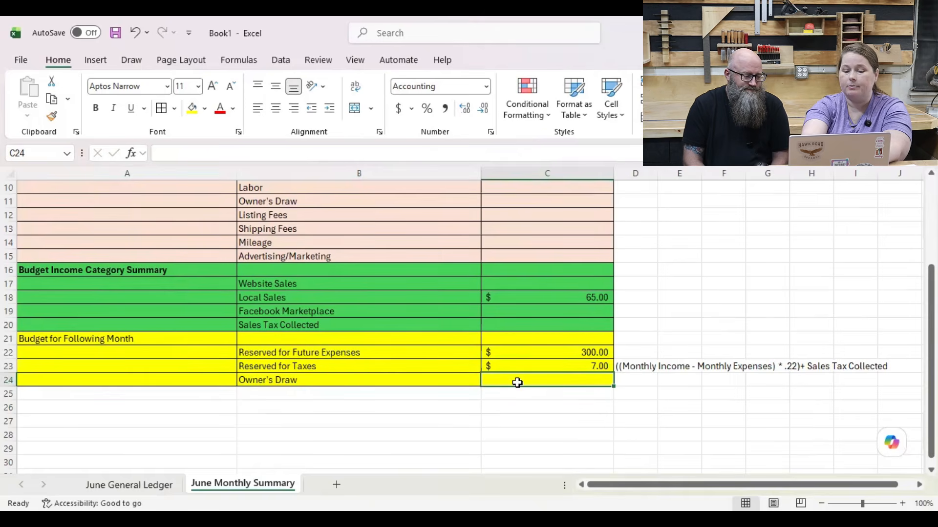
Step: Note the calculation (Monthly Income - Monthly Expenses - Reserved for Future Expense - Taxes) as text in D24, beside Owner's Draw
click(625, 378)
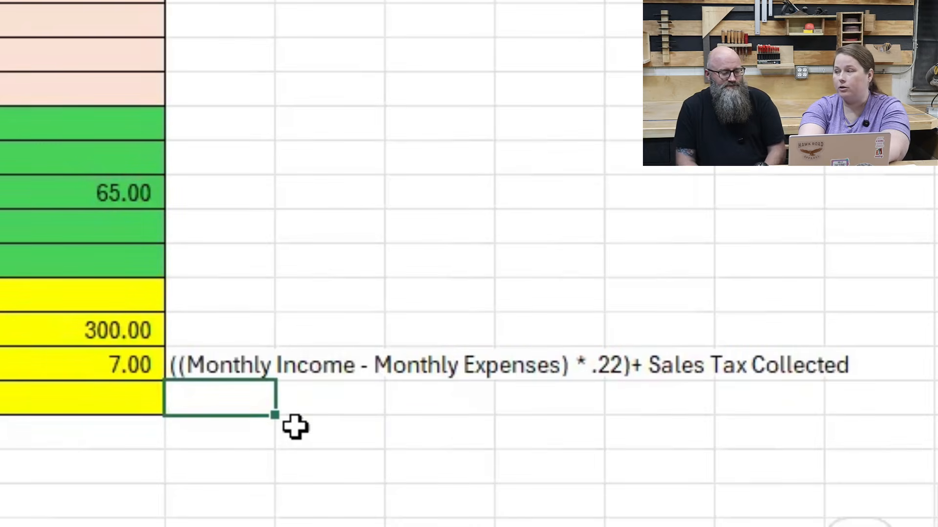
text(()
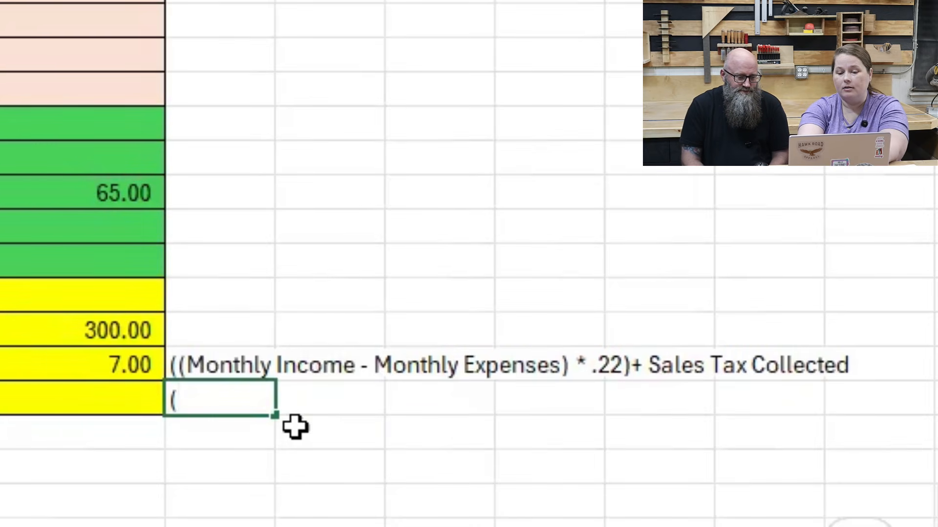
text(mo)
key(BackSpace)
key(BackSpace)
text(Monthly)
text( Inoc)
key(BackSpace)
key(BackSpace)
text(come - )
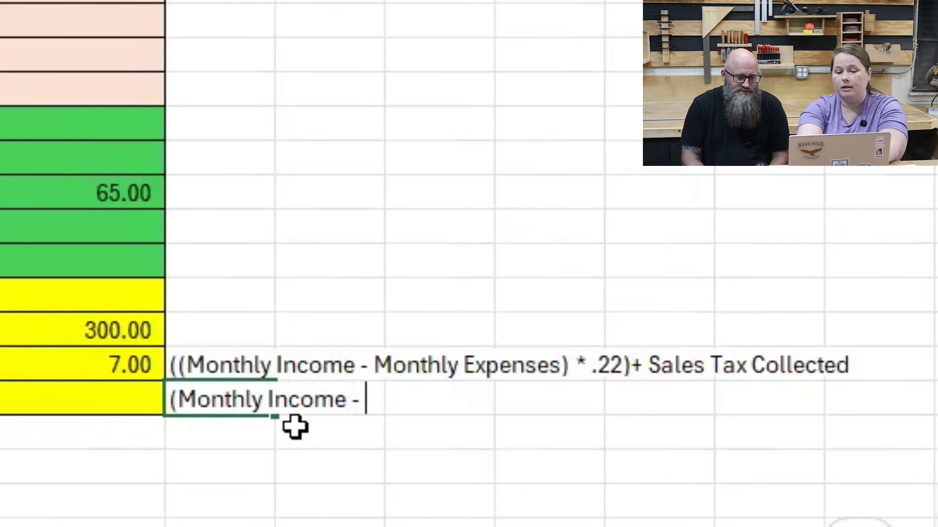
text(Monthly Expenses - Reserved for Future Exp)
key(BackSpace)
text(xpense - Taxes)
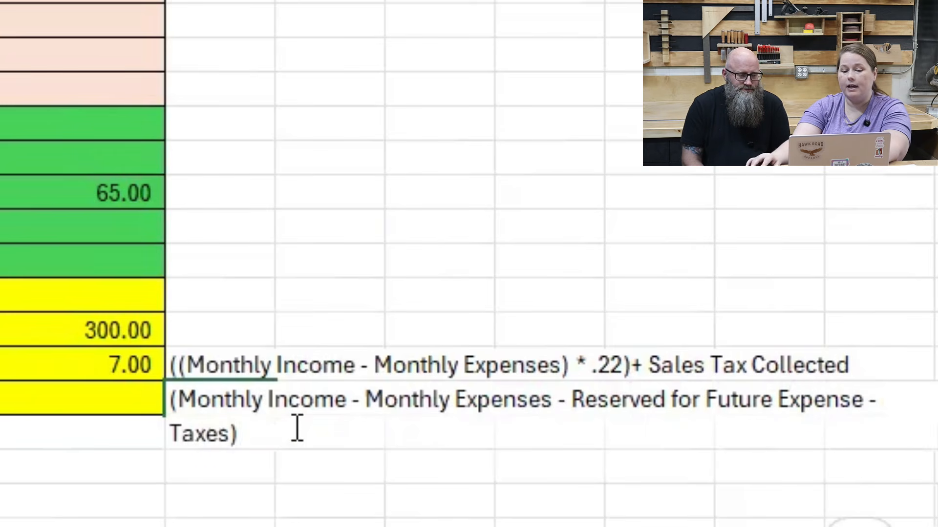
key(Return)
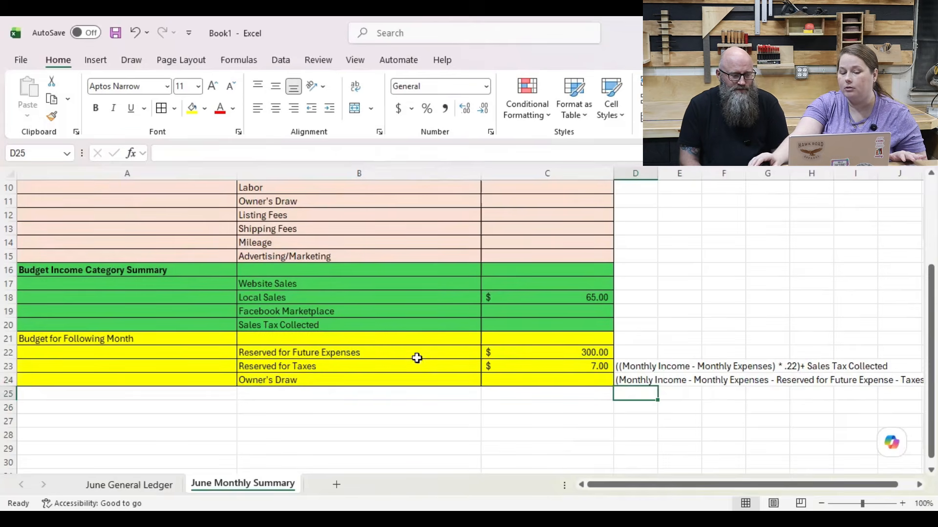
Step: Compare the starting balance and monthly income with the reserved amounts and the Owner's Draw row in the monthly summary
click(536, 377)
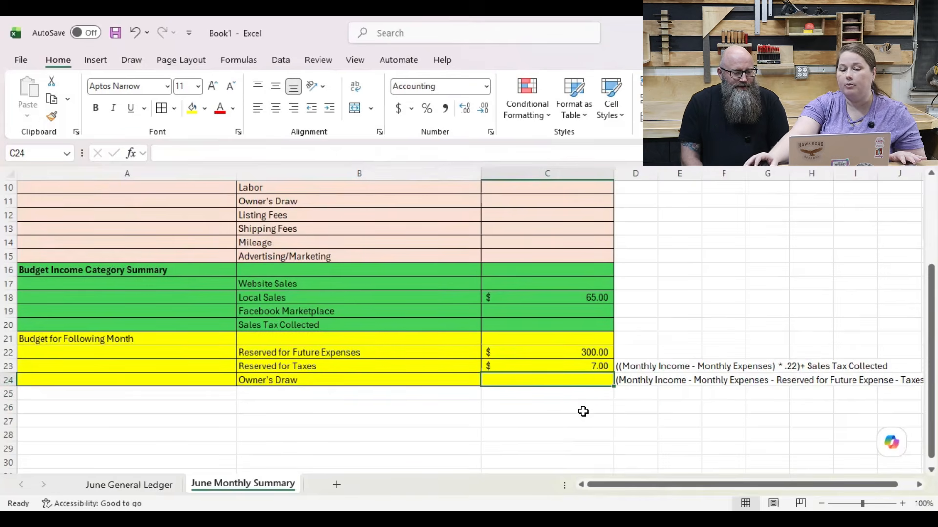
scroll(582, 415, up, 3)
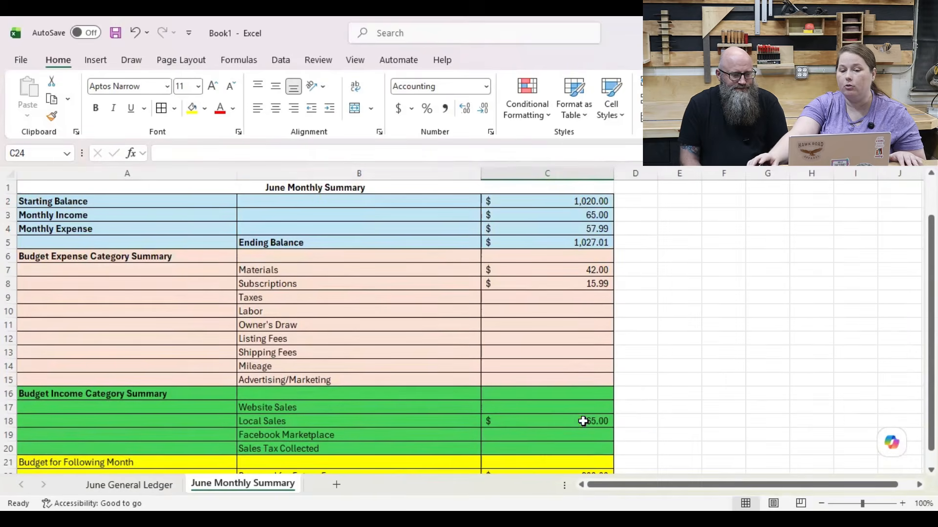
click(593, 201)
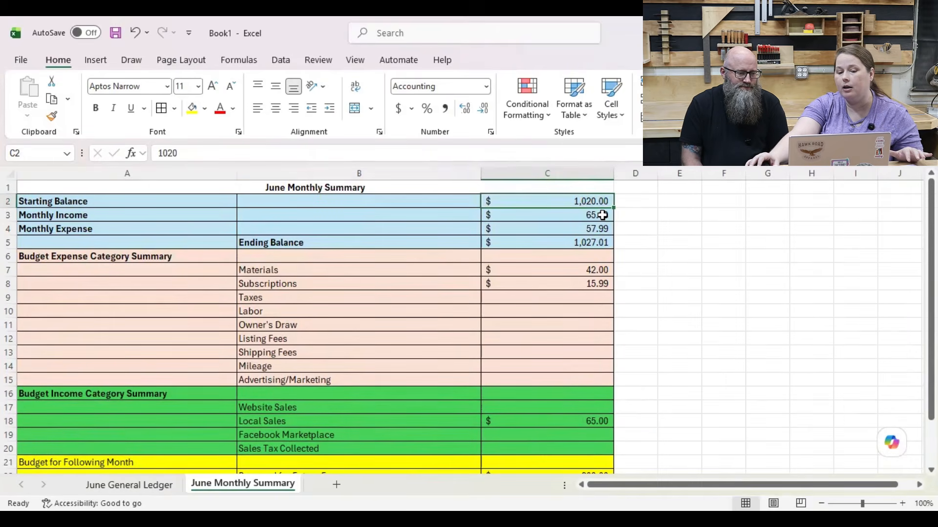
click(599, 214)
scroll(563, 377, down, 3)
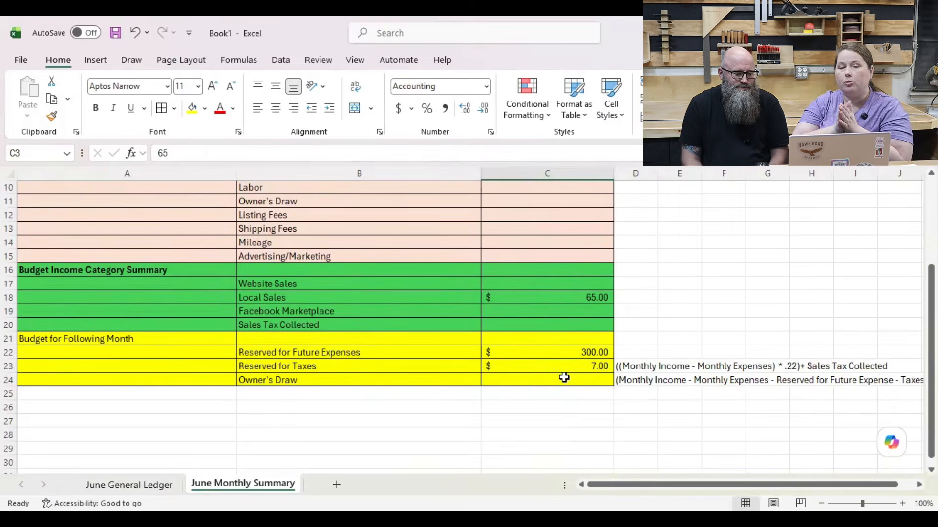
click(566, 377)
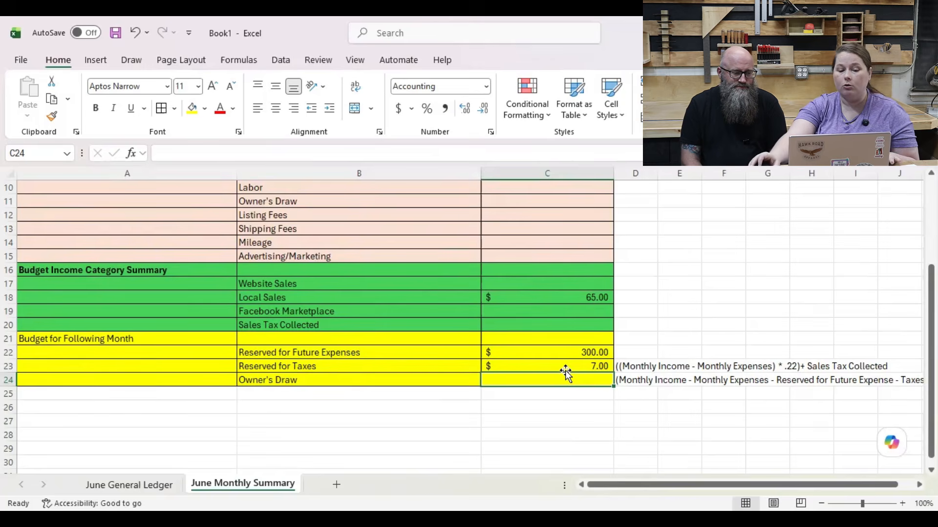
Step: Review the June General Ledger entries and the expense and income totals beneath them
scroll(565, 374, up, 3)
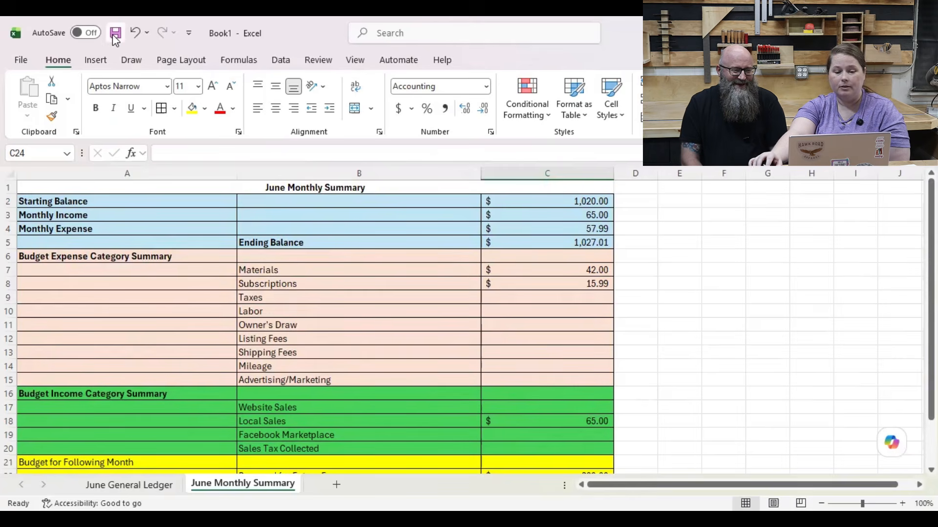
click(142, 484)
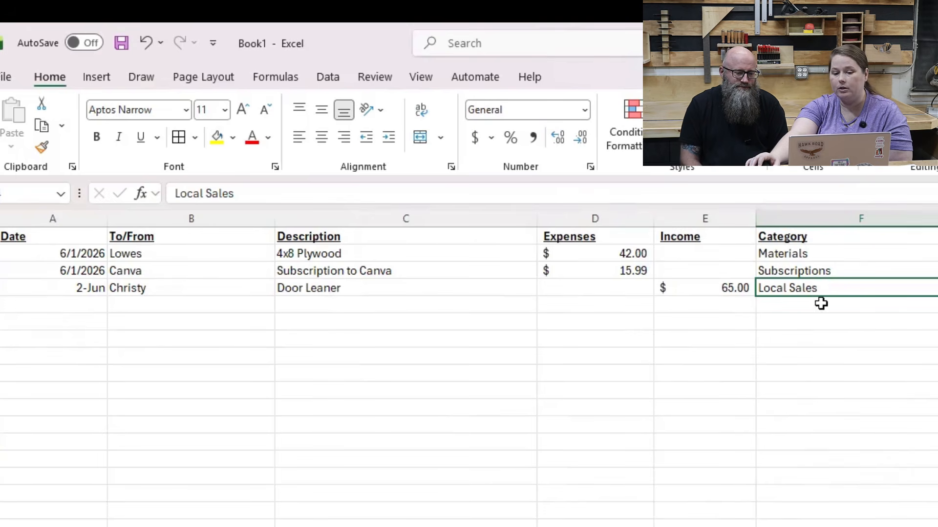
scroll(859, 382, down, 3)
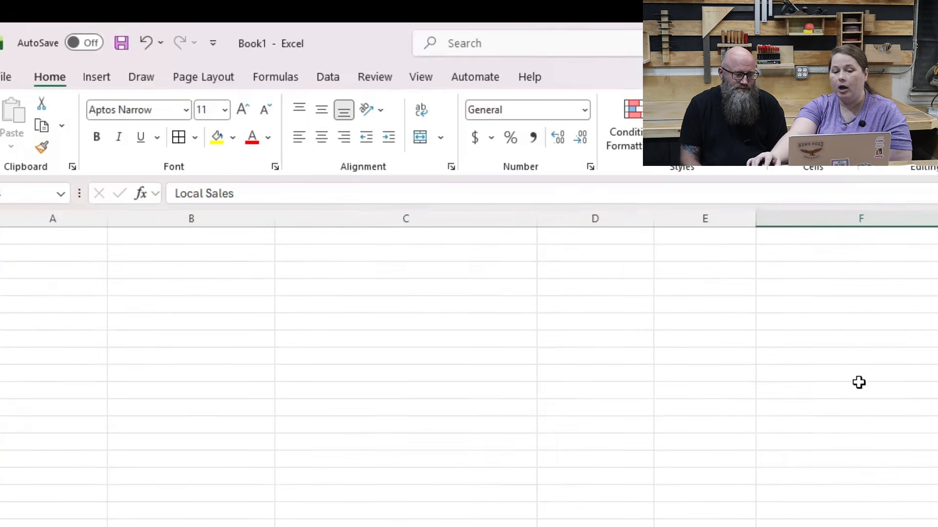
scroll(861, 383, up, 3)
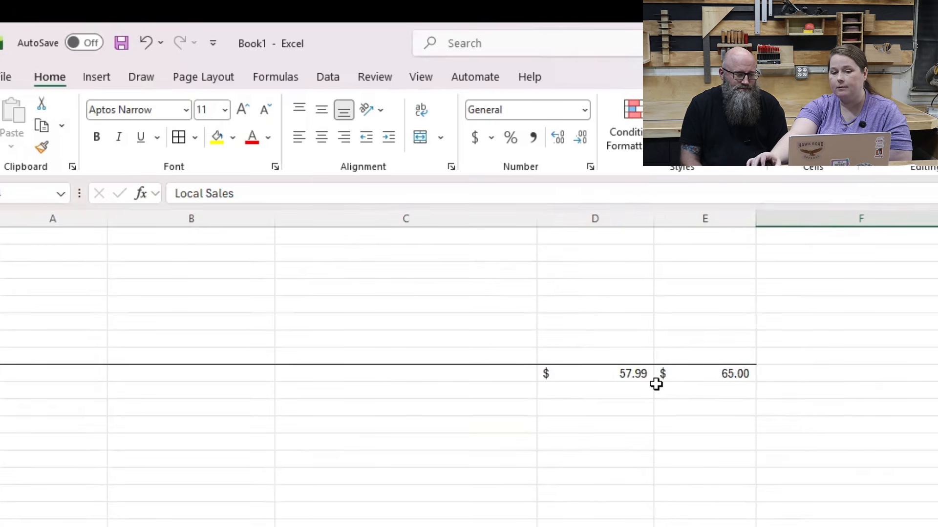
Step: Compare the June General Ledger entries with the category amounts and following month's budget in the June Monthly Summary
scroll(699, 385, up, 5)
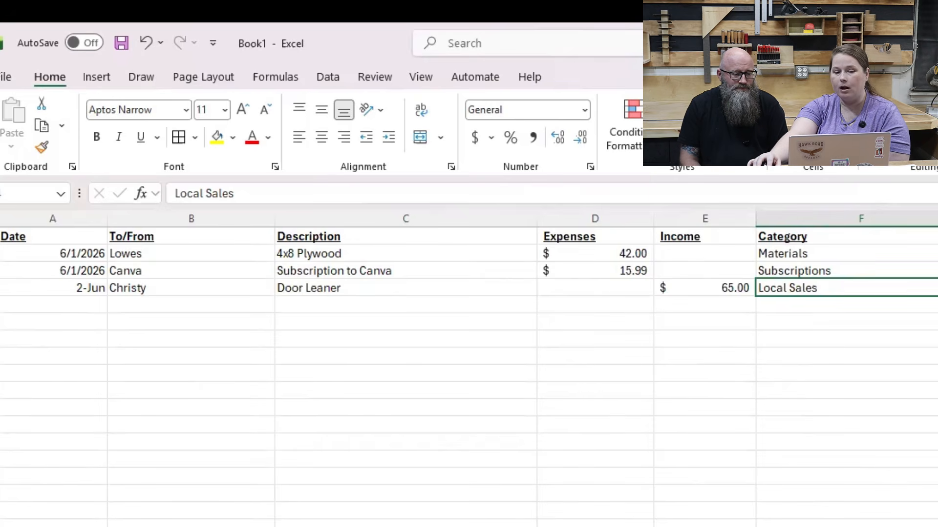
key(ctrl+Page_Down)
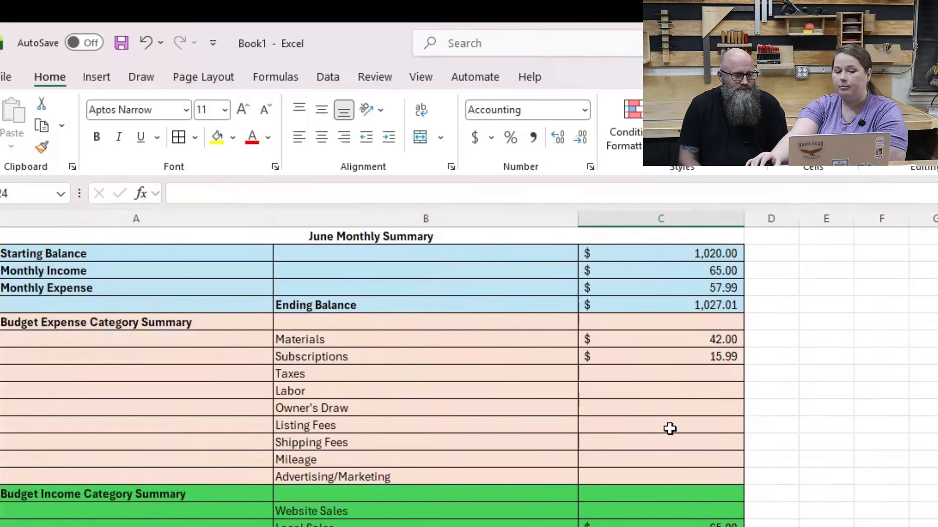
scroll(659, 457, down, 2)
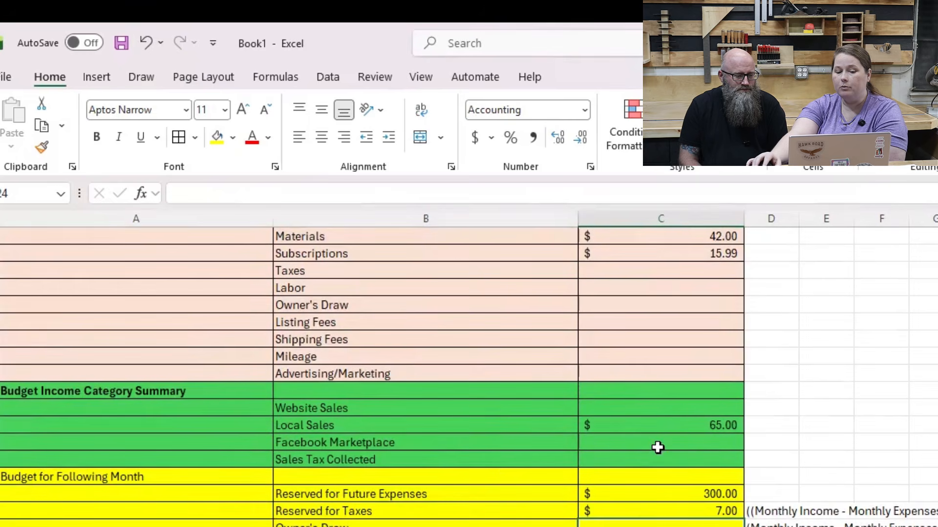
scroll(293, 486, down, 1)
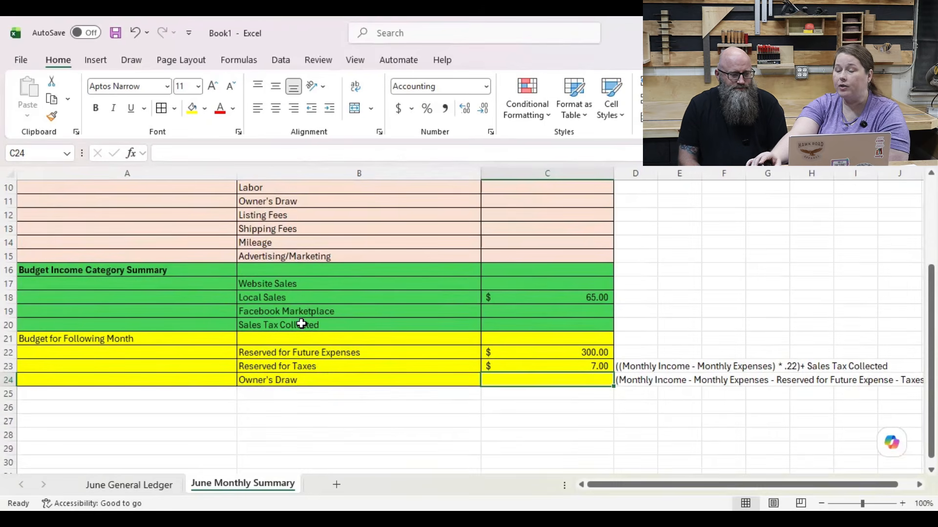
scroll(303, 325, up, 3)
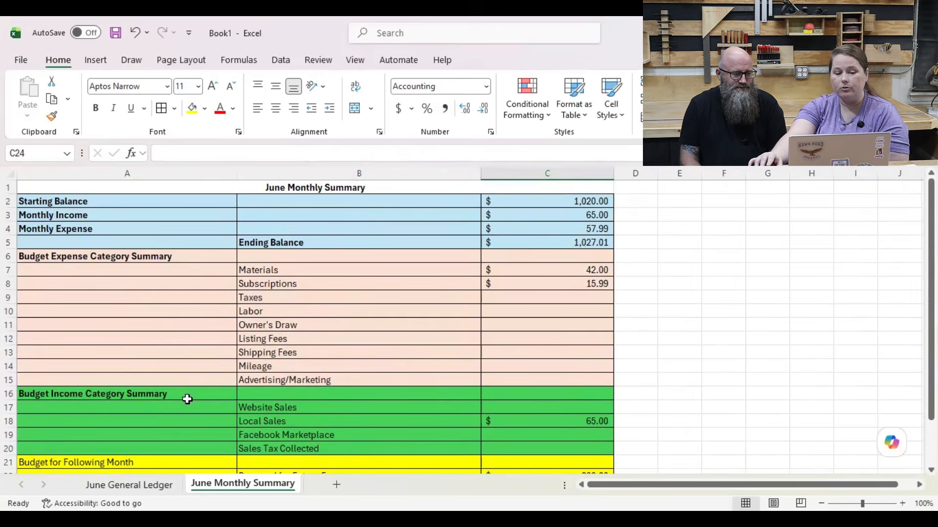
Step: Create a copy of the June General Ledger sheet at the end of the workbook
click(128, 485)
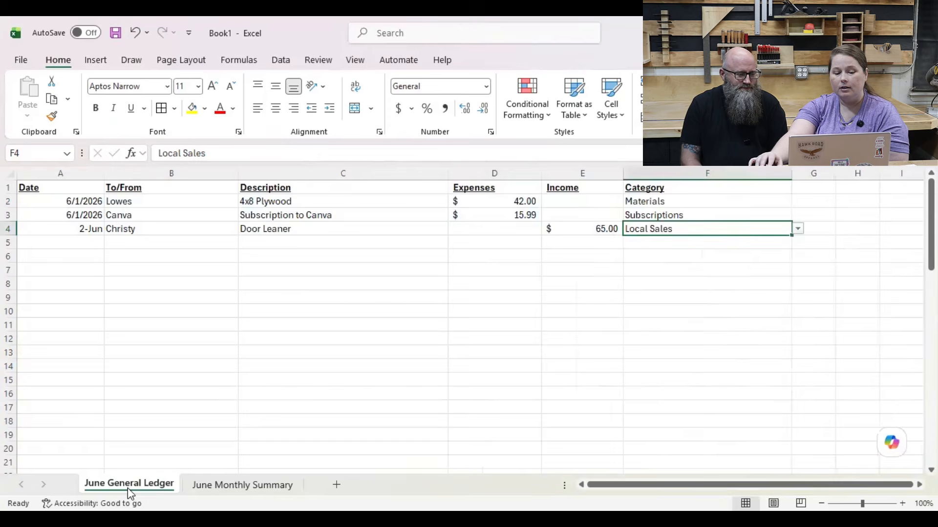
right_click(127, 488)
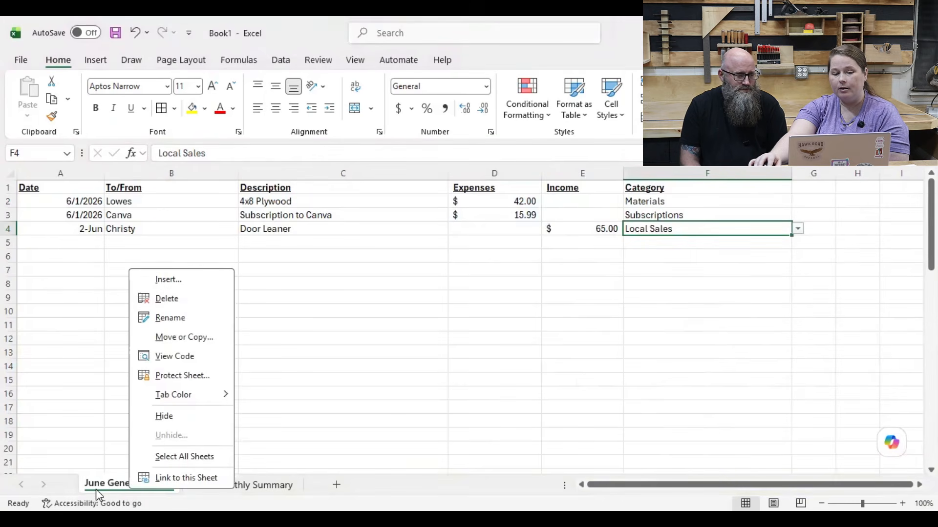
click(163, 337)
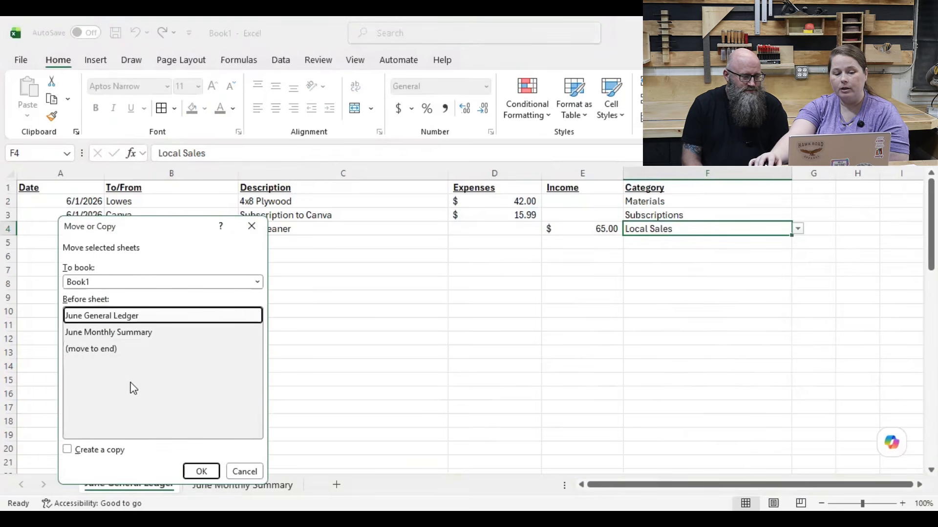
click(74, 452)
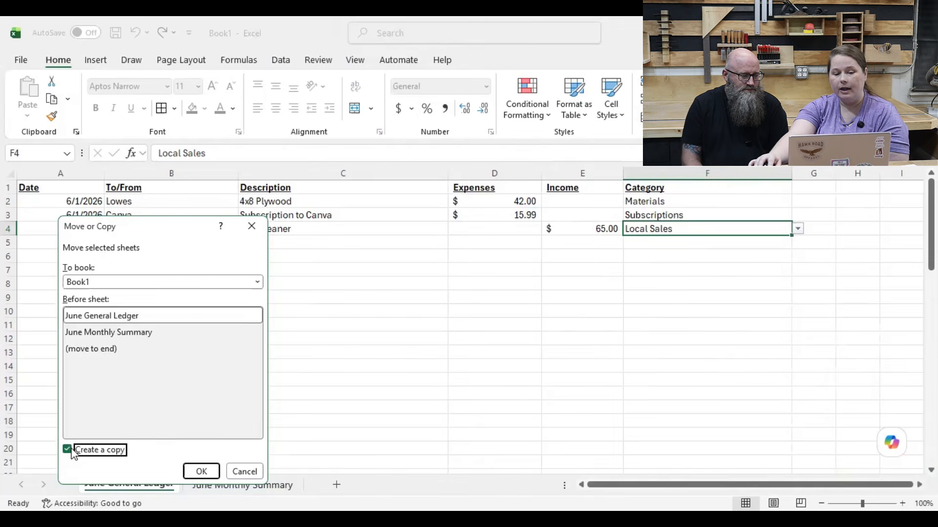
click(92, 348)
click(204, 469)
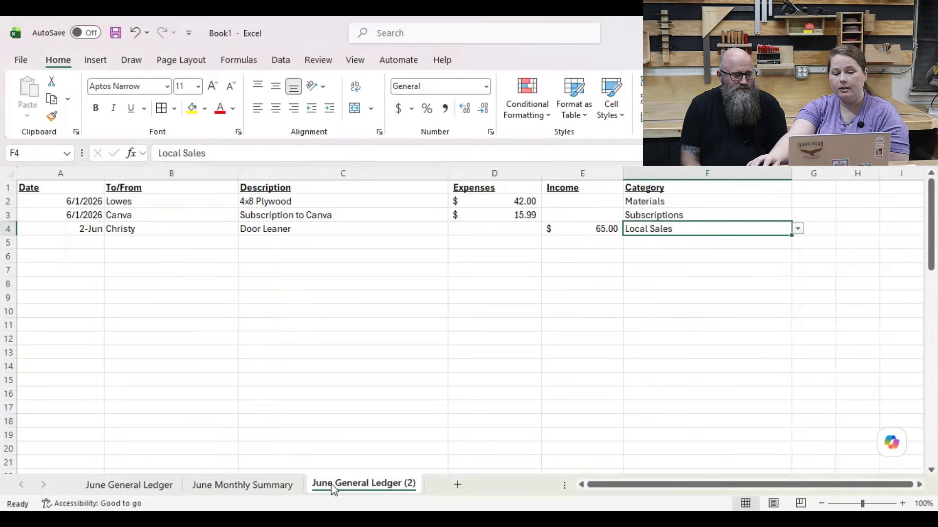
Step: Rename the copied ledger sheet as July General Ledger, removing the (2) suffix
right_click(332, 488)
click(378, 314)
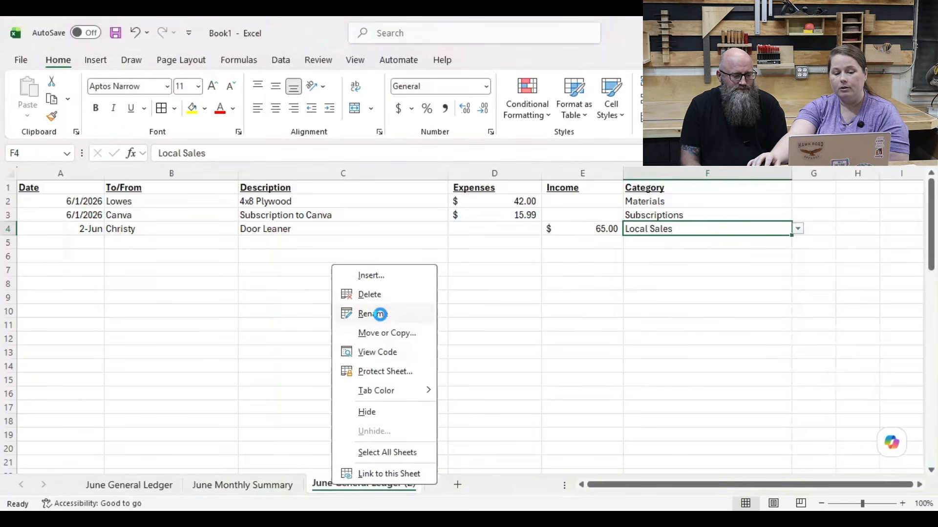
click(330, 485)
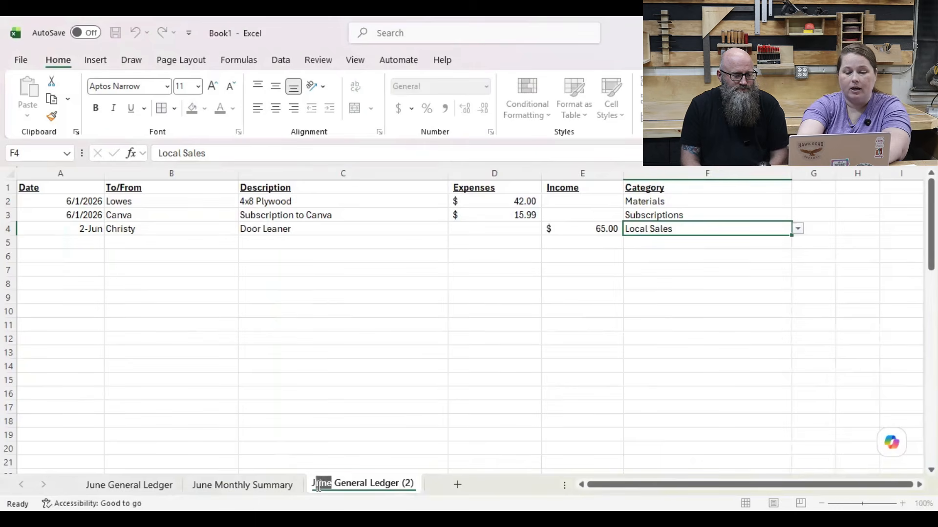
text(ly)
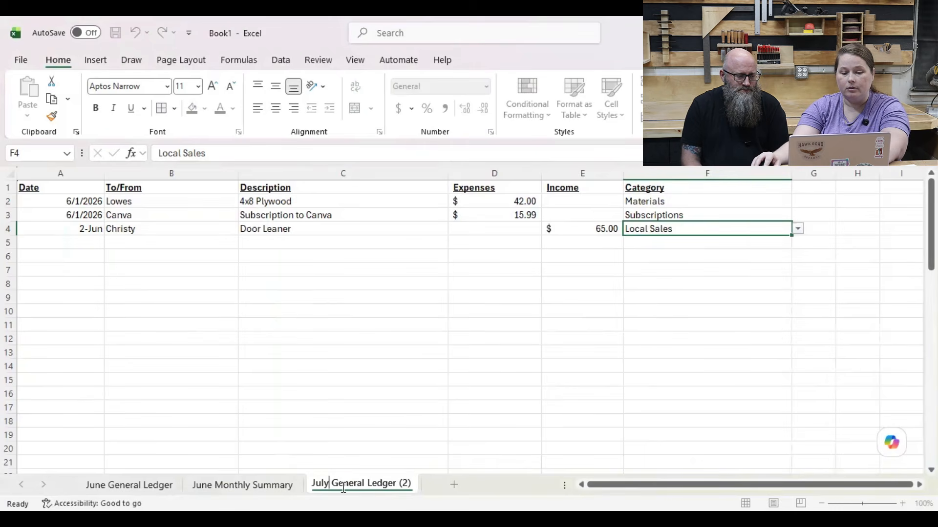
drag(398, 485, 461, 496)
key(BackSpace)
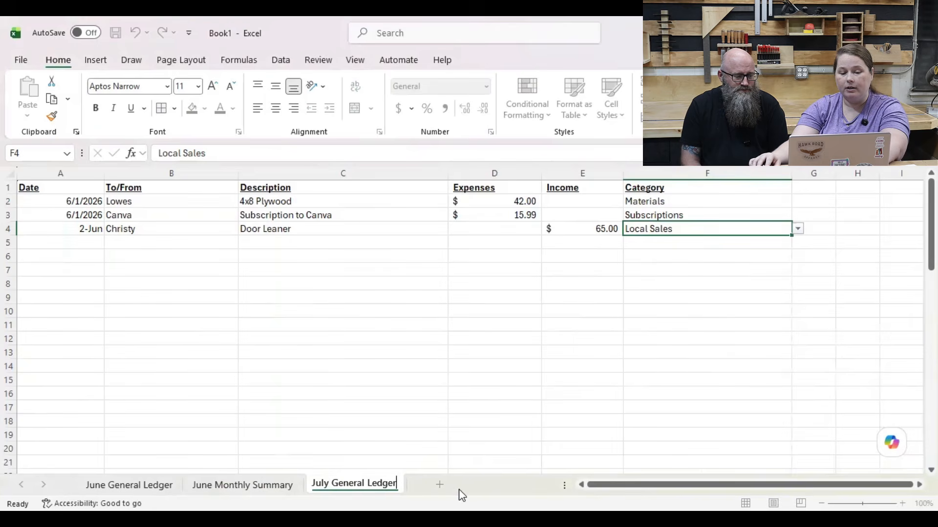
Step: Create a copy of the June Monthly Summary sheet at the end of the workbook
right_click(241, 487)
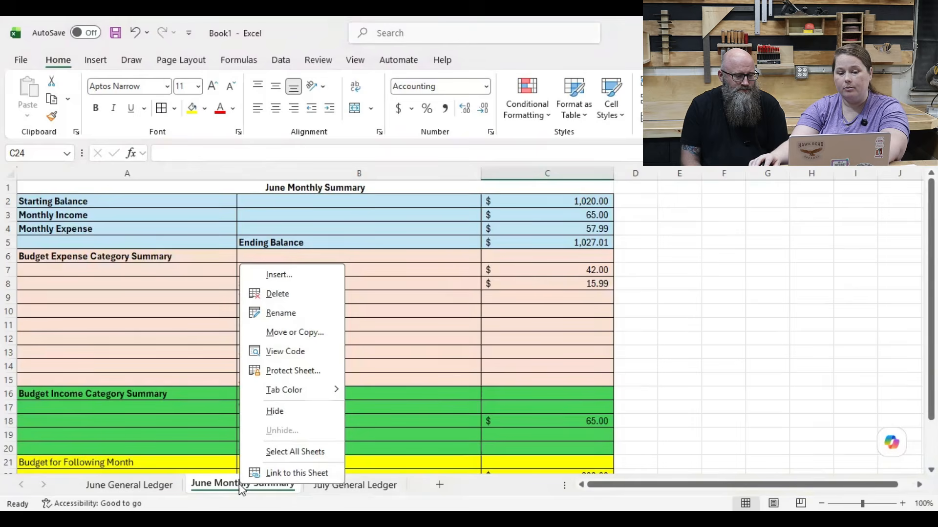
click(294, 332)
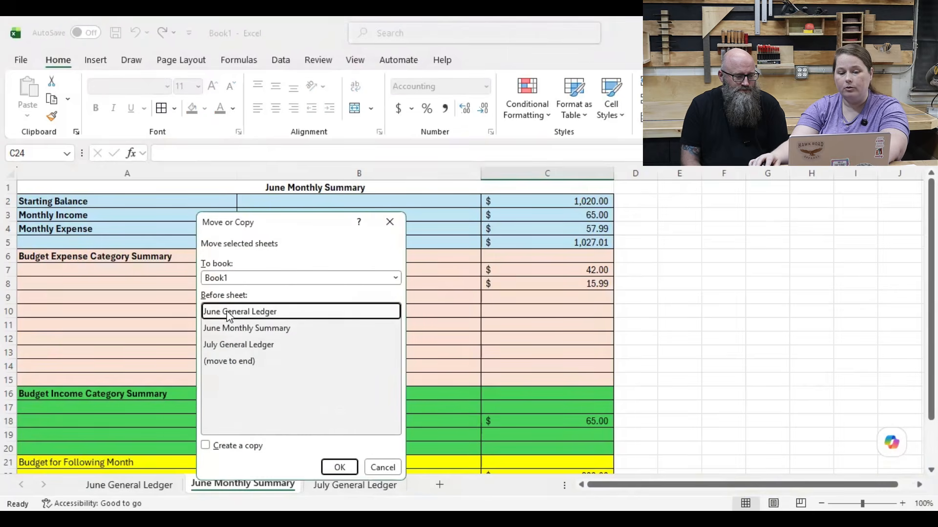
click(238, 362)
click(233, 450)
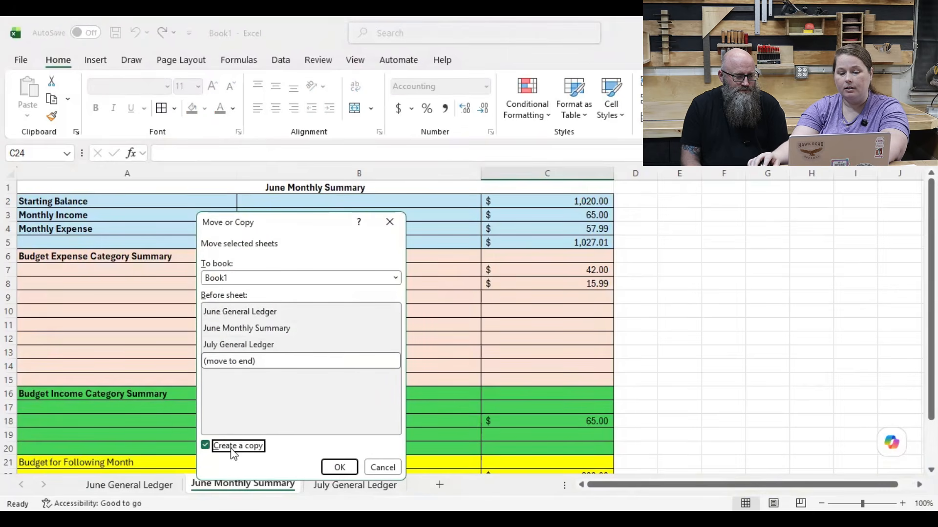
click(336, 466)
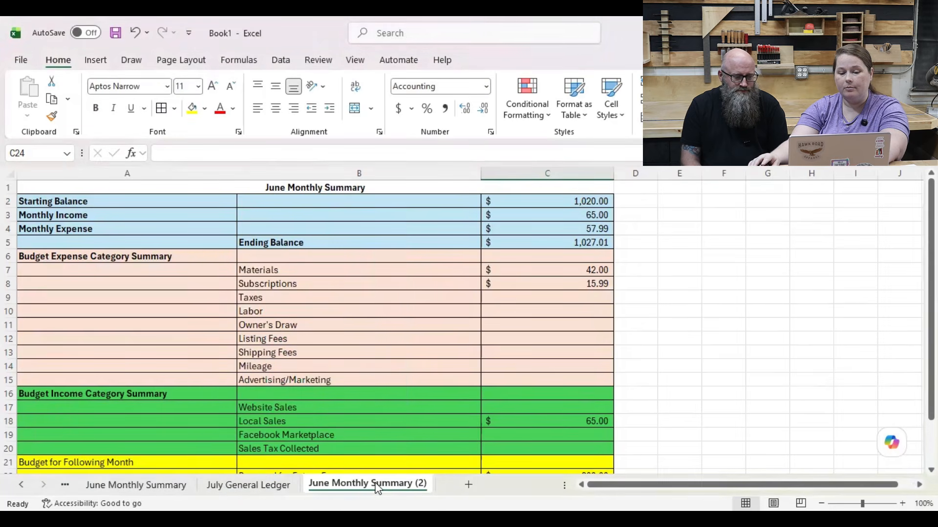
Step: Rename the copied summary sheet as July Monthly Summary, removing the (2) suffix
right_click(374, 486)
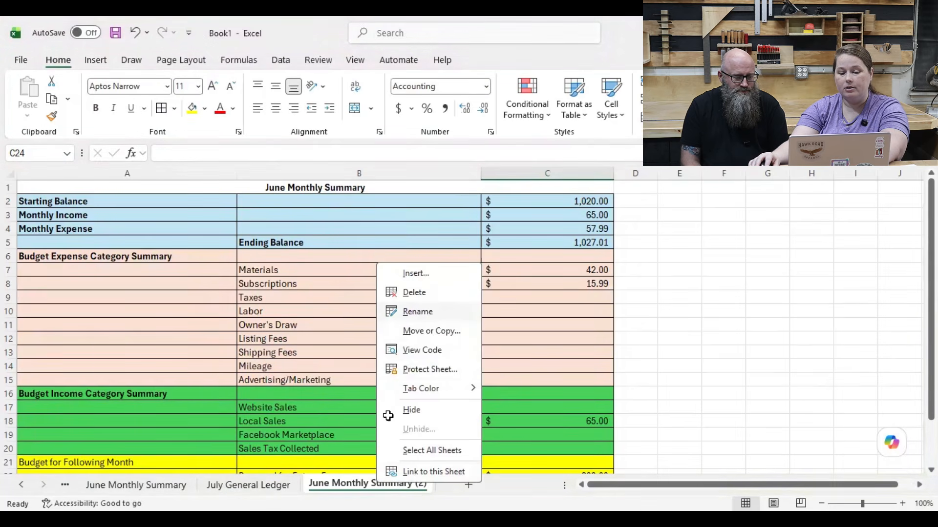
click(417, 311)
click(320, 483)
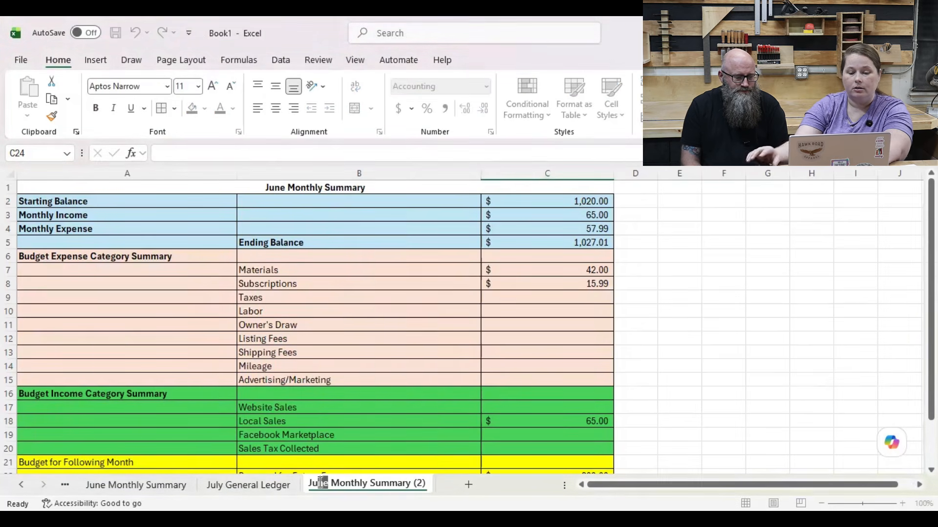
key(Delete)
key(Delete)
text(ly)
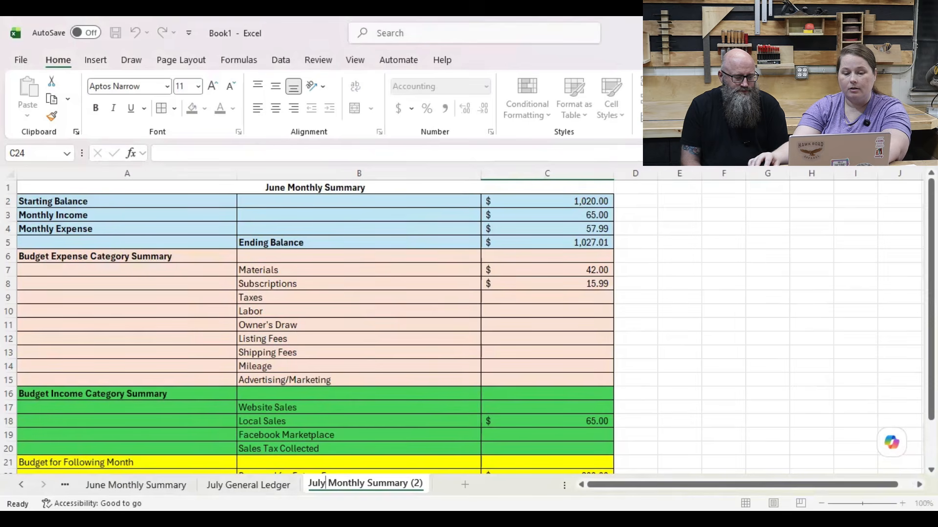
drag(404, 484, 468, 494)
key(BackSpace)
key(Return)
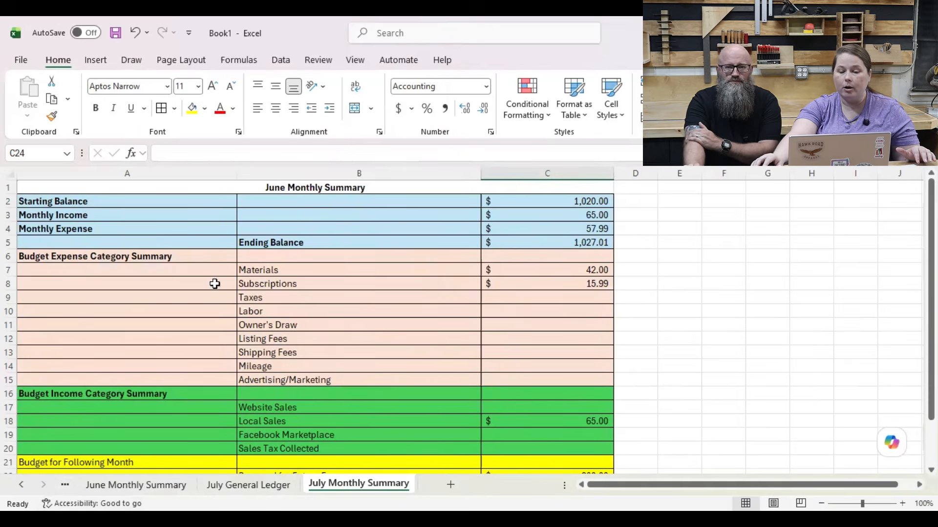
Step: Change the heading in A1 of the July Monthly Summary sheet to July Monthly Summary
scroll(258, 332, down, 2)
scroll(257, 332, up, 2)
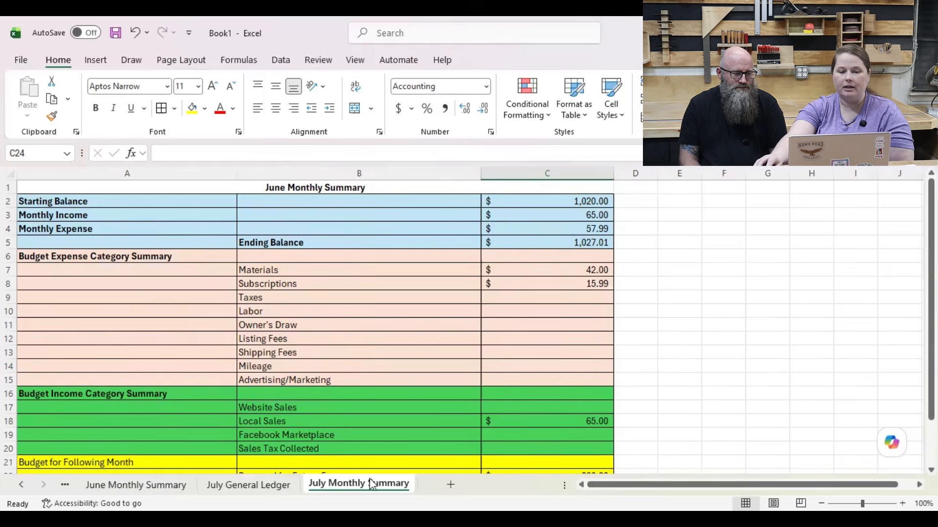
click(281, 184)
double_click(281, 183)
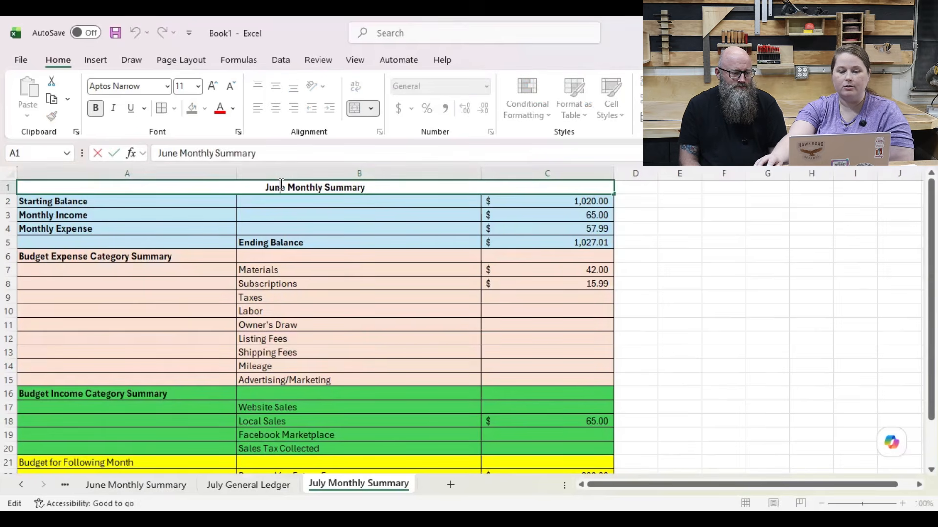
drag(287, 188, 276, 188)
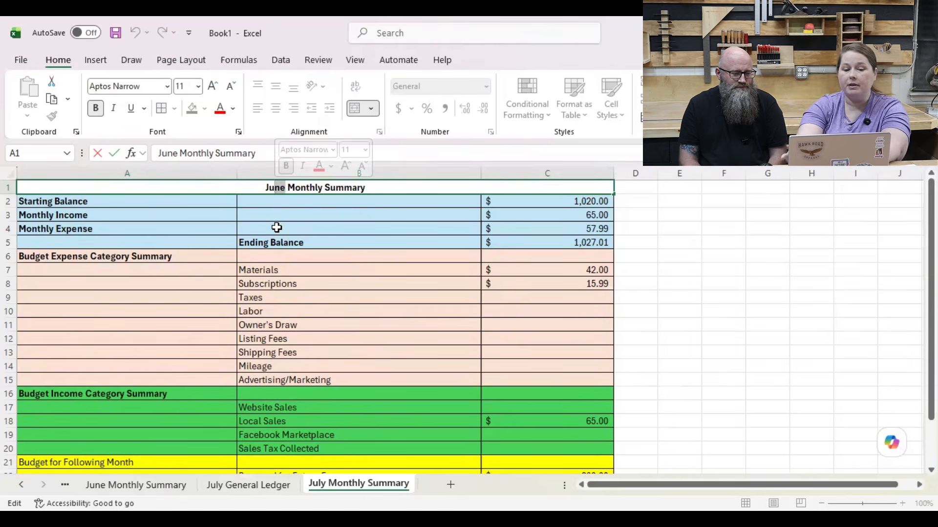
text(ly)
key(Return)
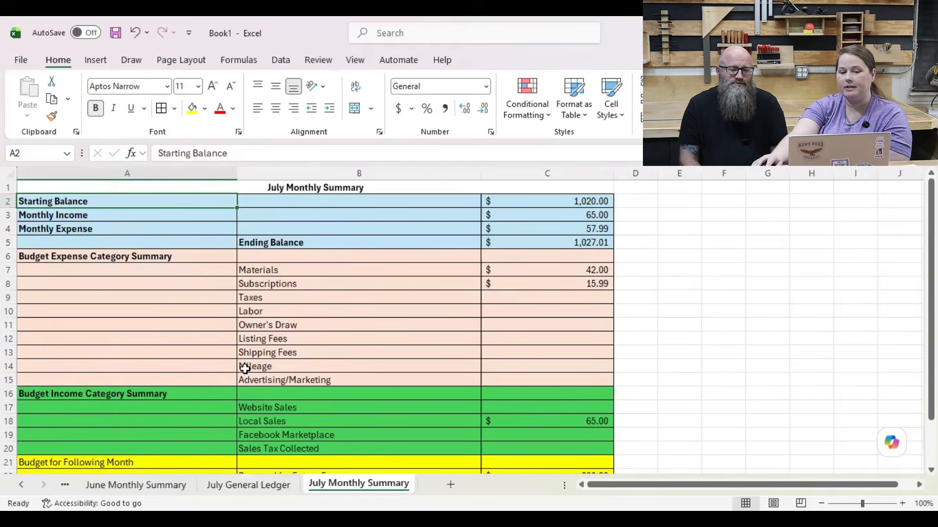
Step: Look over the July General Ledger, the balances and category sections of the July Monthly Summary, and the available help resources
click(229, 486)
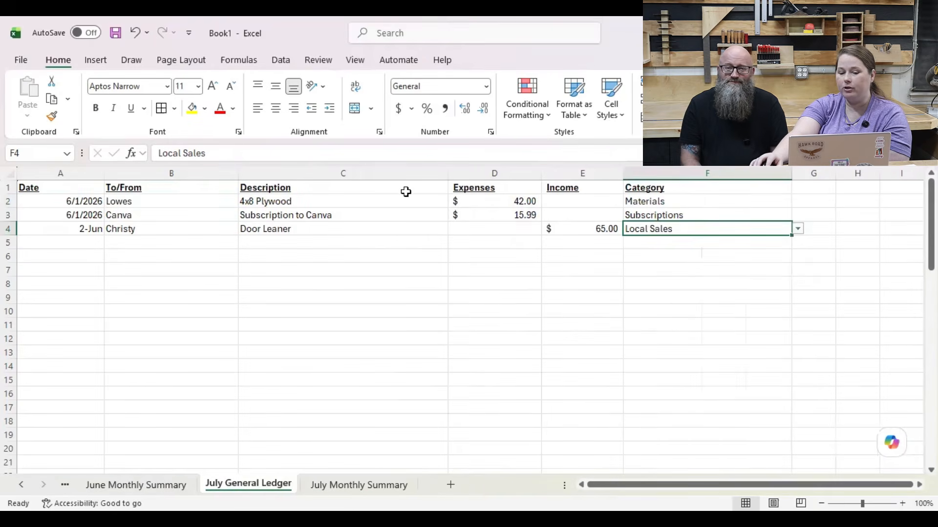
click(374, 486)
scroll(382, 372, down, 1)
scroll(382, 372, down, 1)
scroll(382, 373, up, 1)
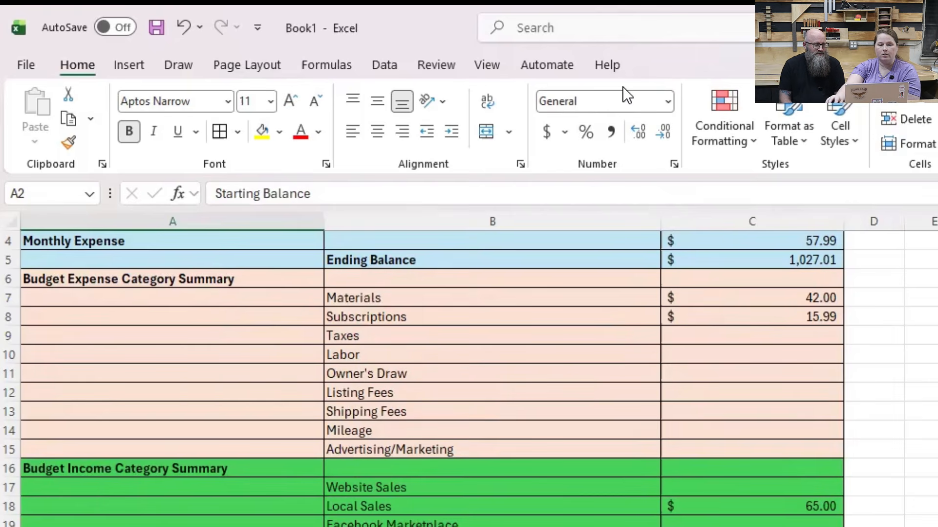
click(615, 69)
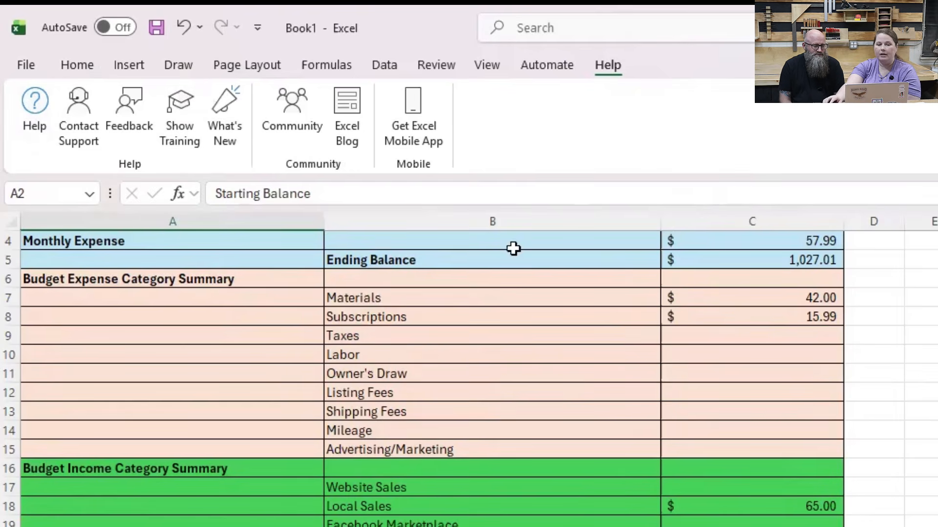
click(78, 67)
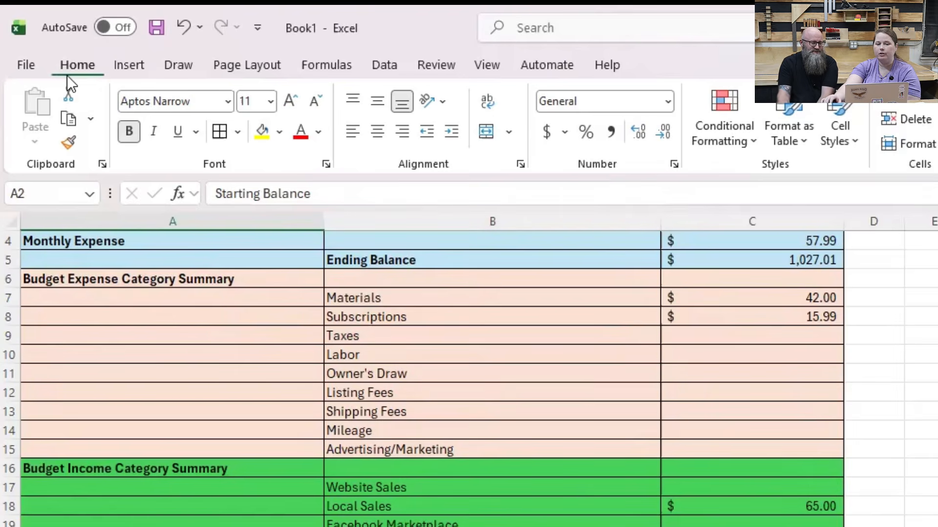
scroll(297, 325, up, 1)
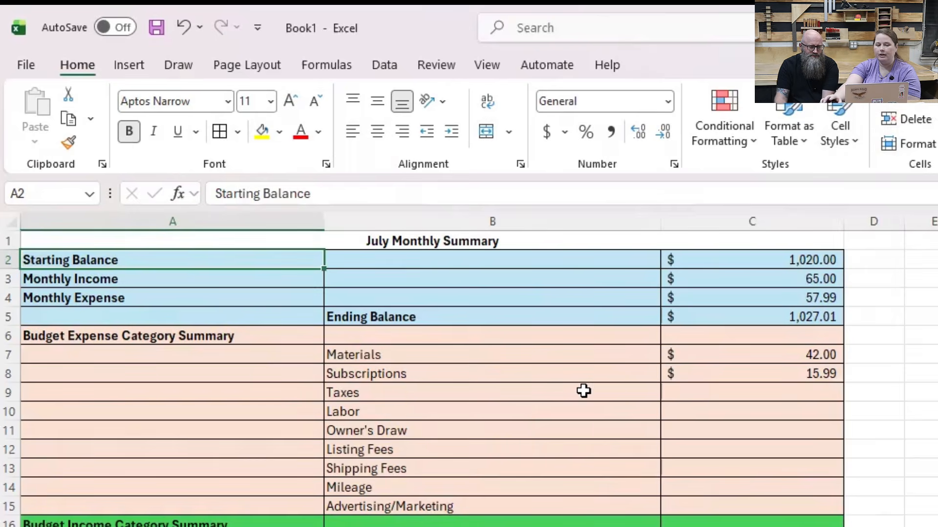
scroll(409, 521, down, 1)
scroll(409, 521, up, 1)
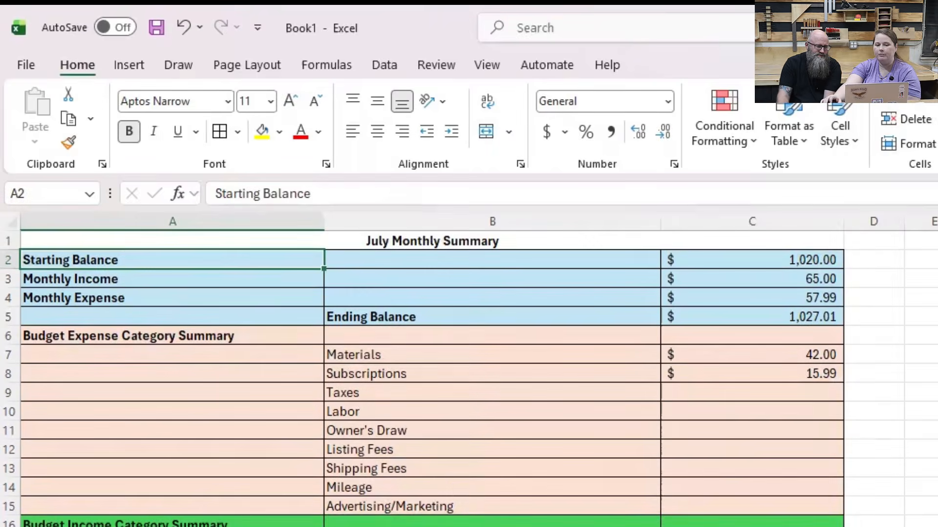
Step: Examine the rows of the July General Ledger and display the available data tools
click(390, 526)
scroll(422, 494, down, 10)
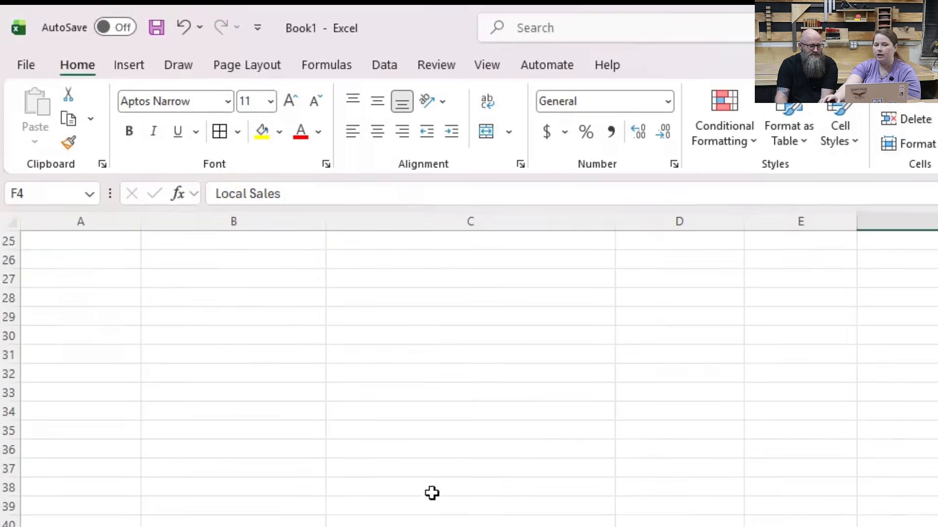
scroll(433, 493, up, 10)
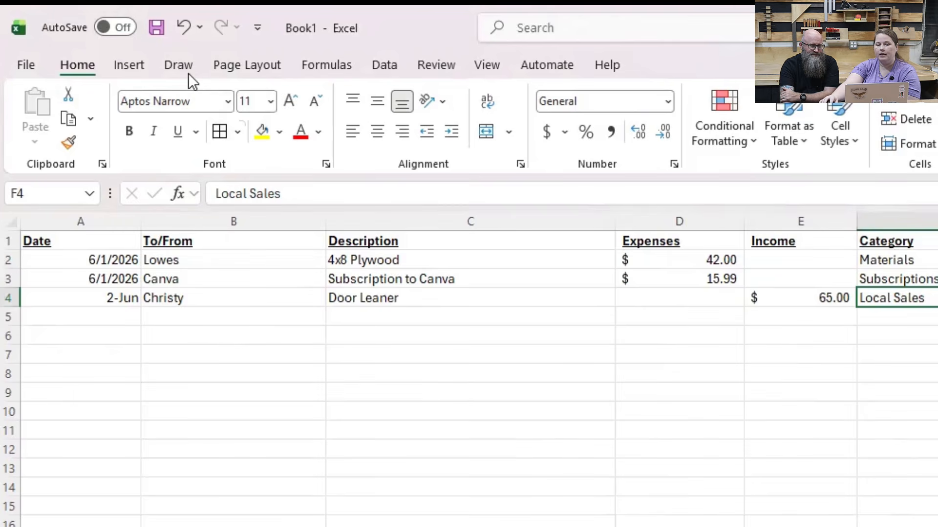
click(382, 67)
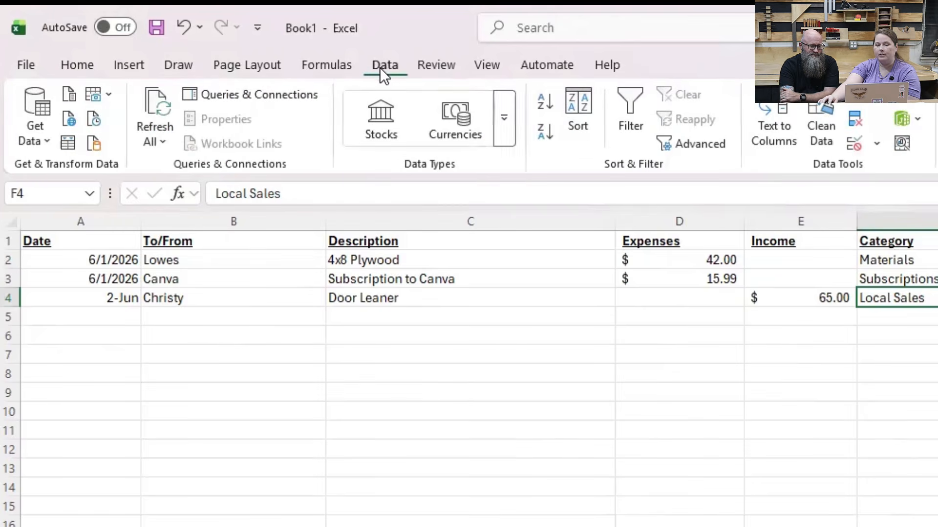